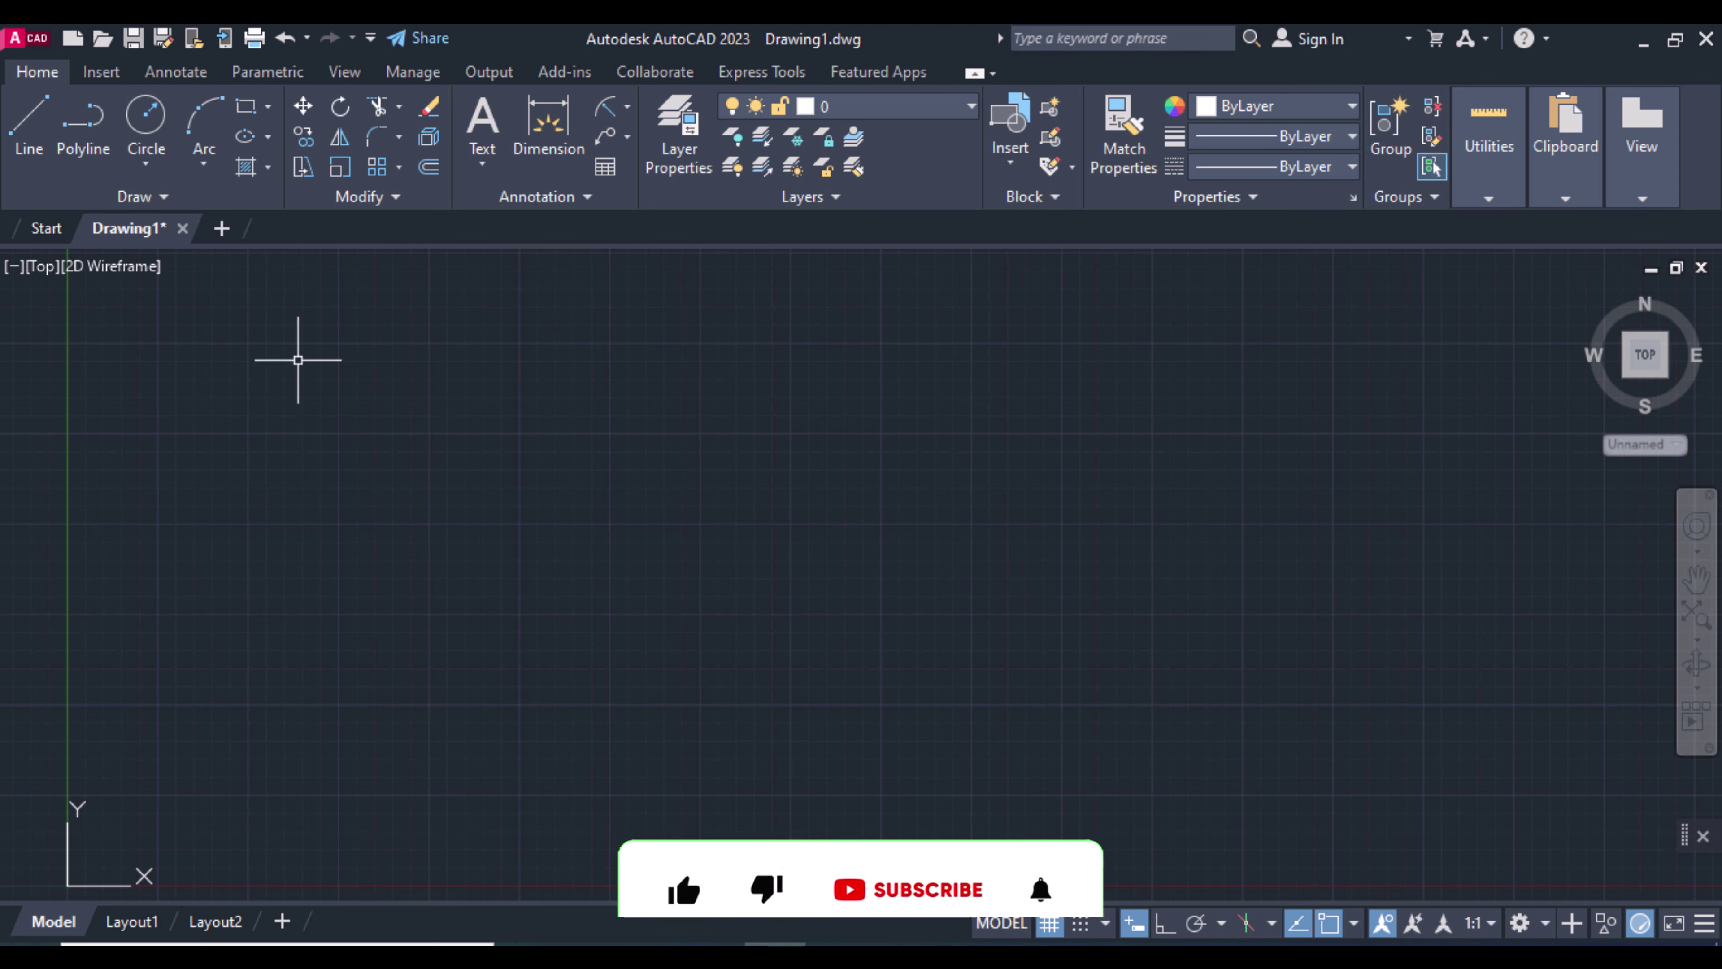
- Draw two concentric circles of radius 18.4 and 31.6 on one centre near the top
{"action": "left_click", "coordinate": [147, 121]}
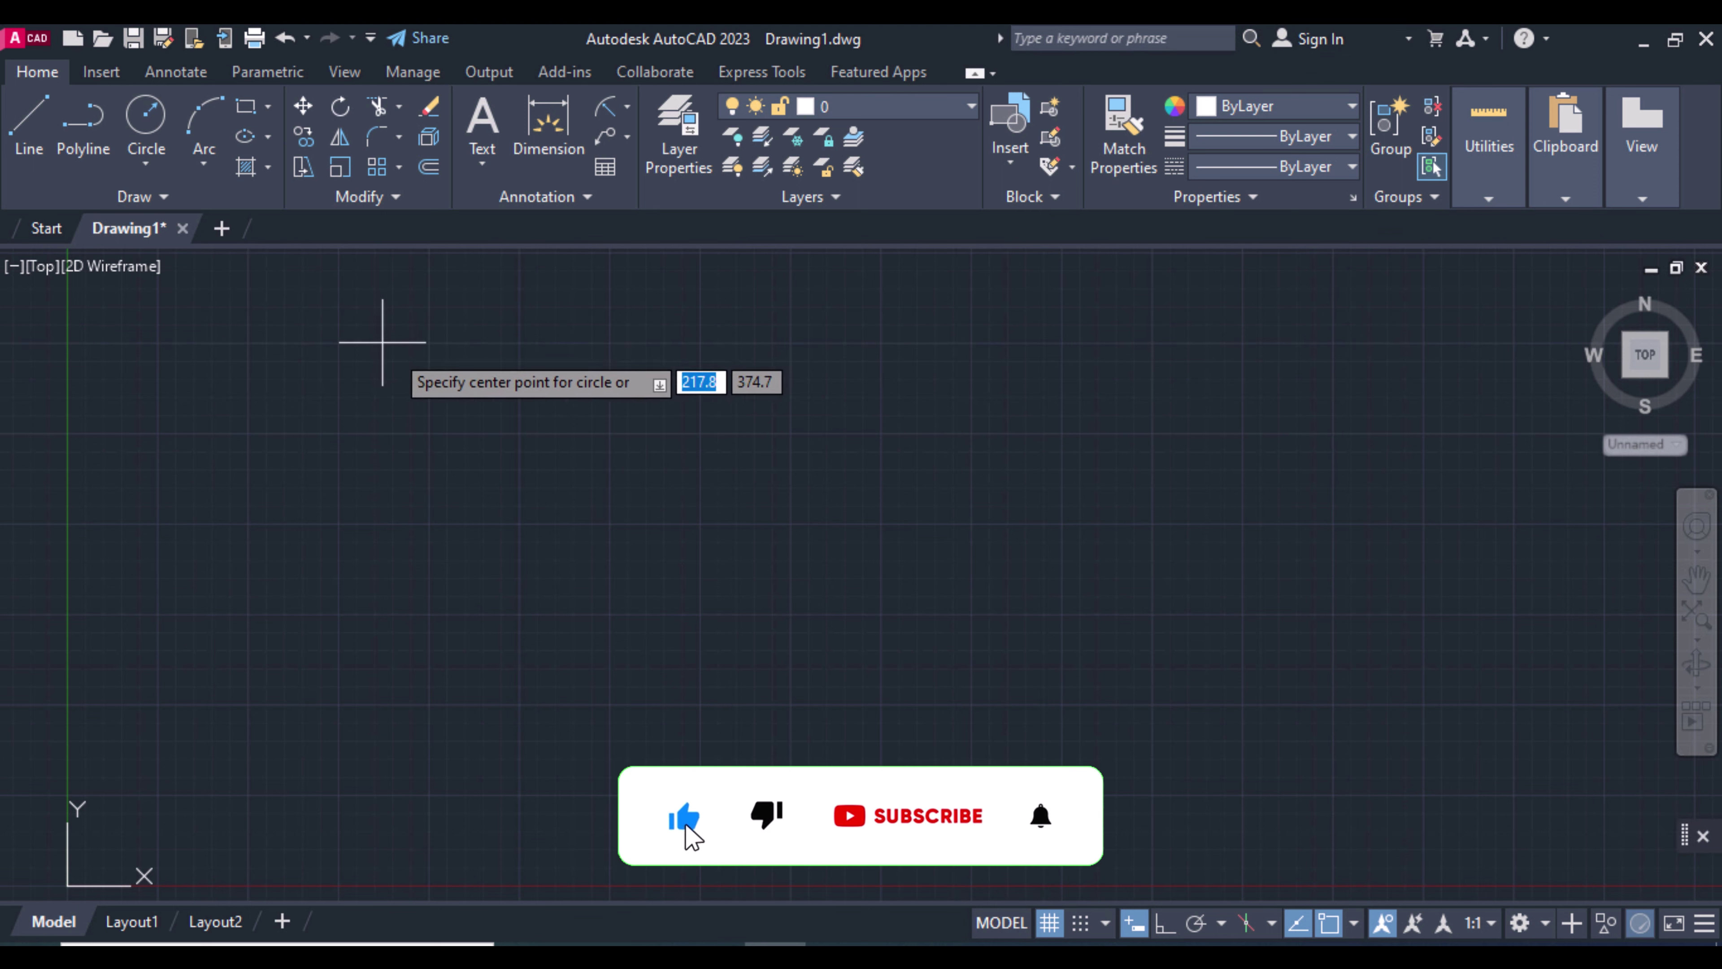
{"action": "left_click", "coordinate": [775, 344]}
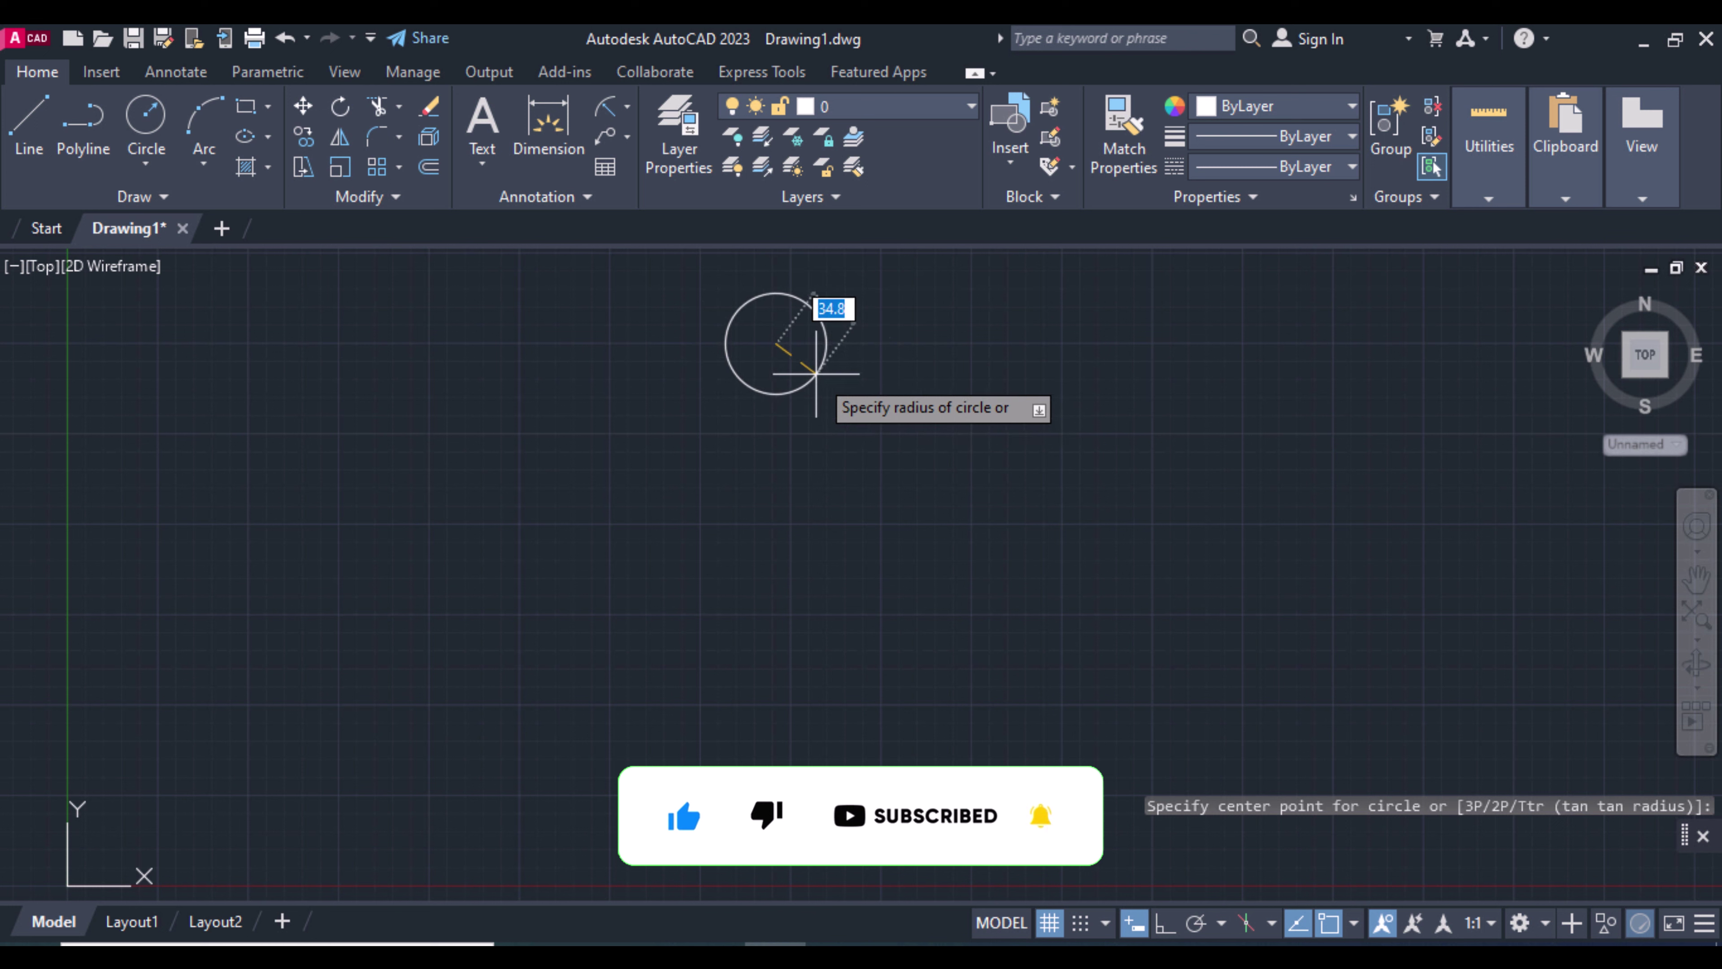
{"action": "type", "text": "18.4"}
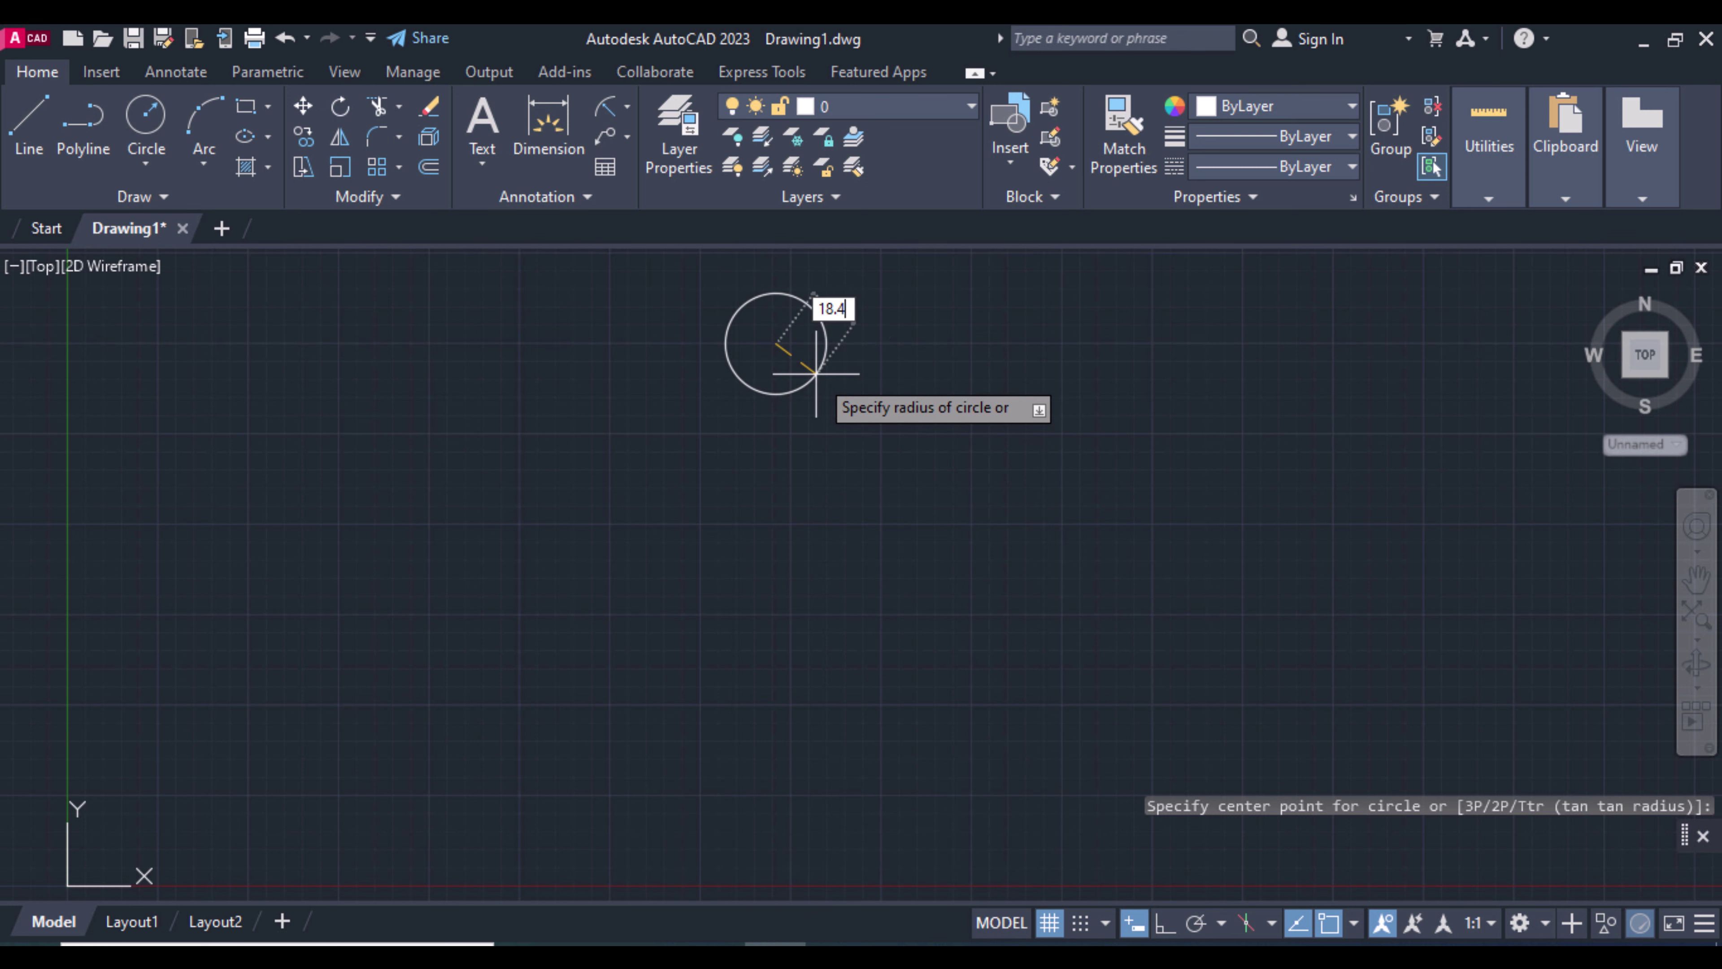
{"action": "key", "text": "Return"}
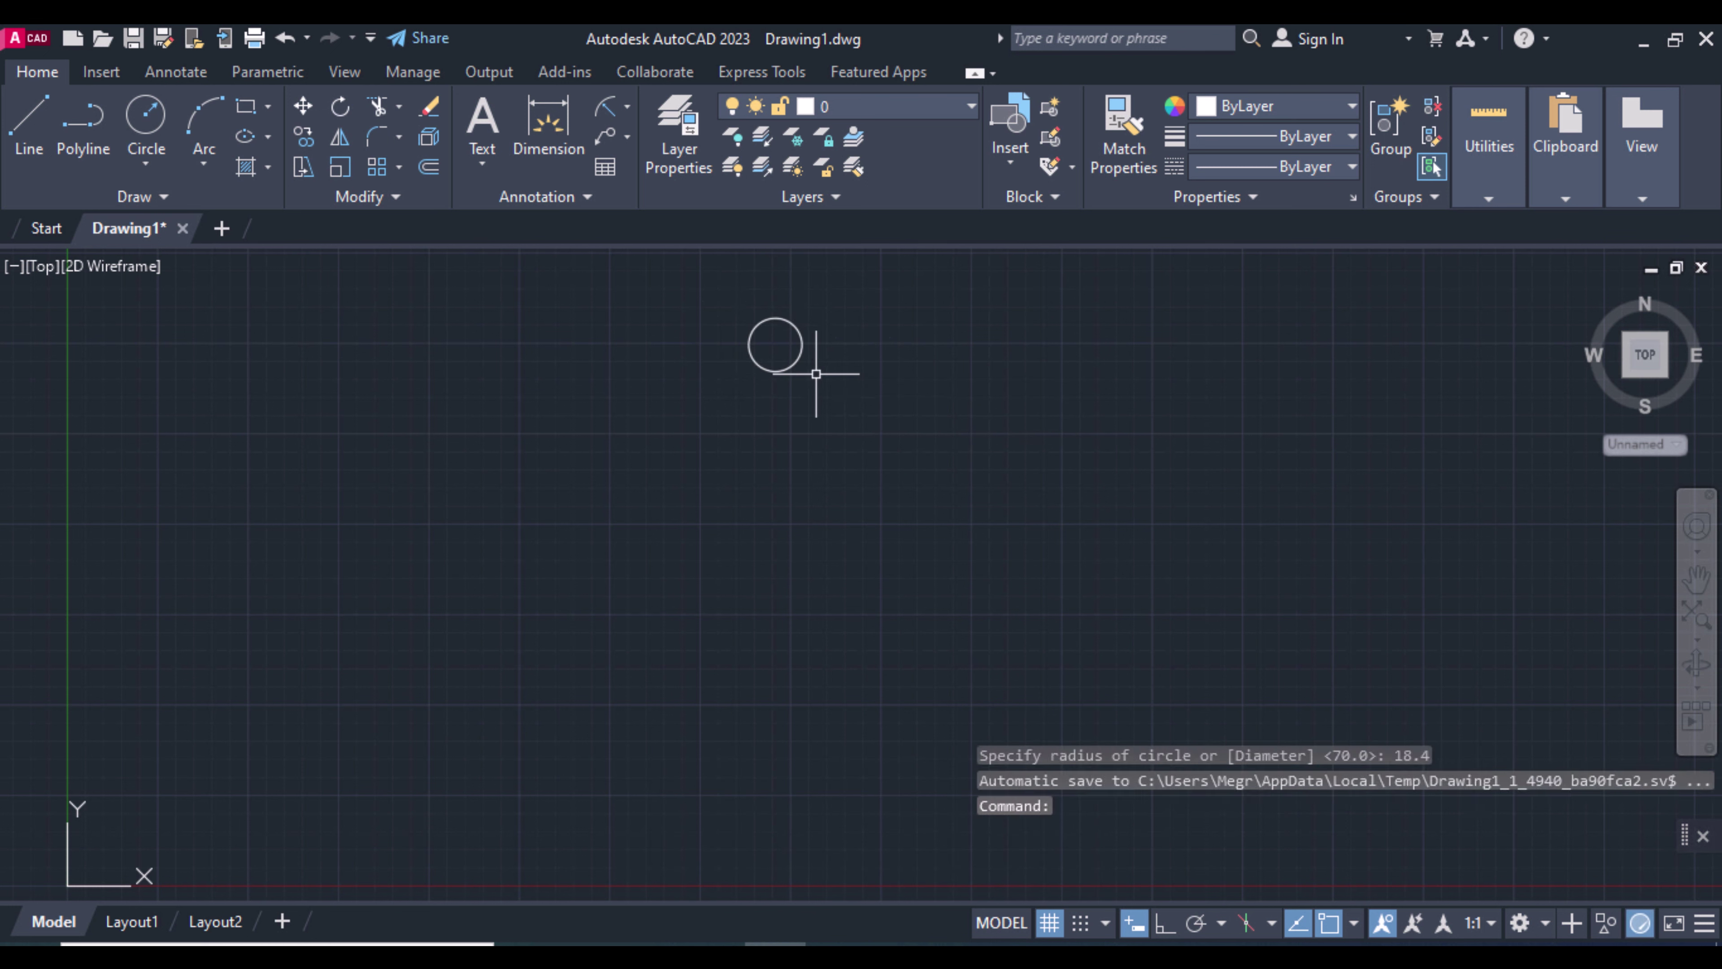
{"action": "key", "text": "Return"}
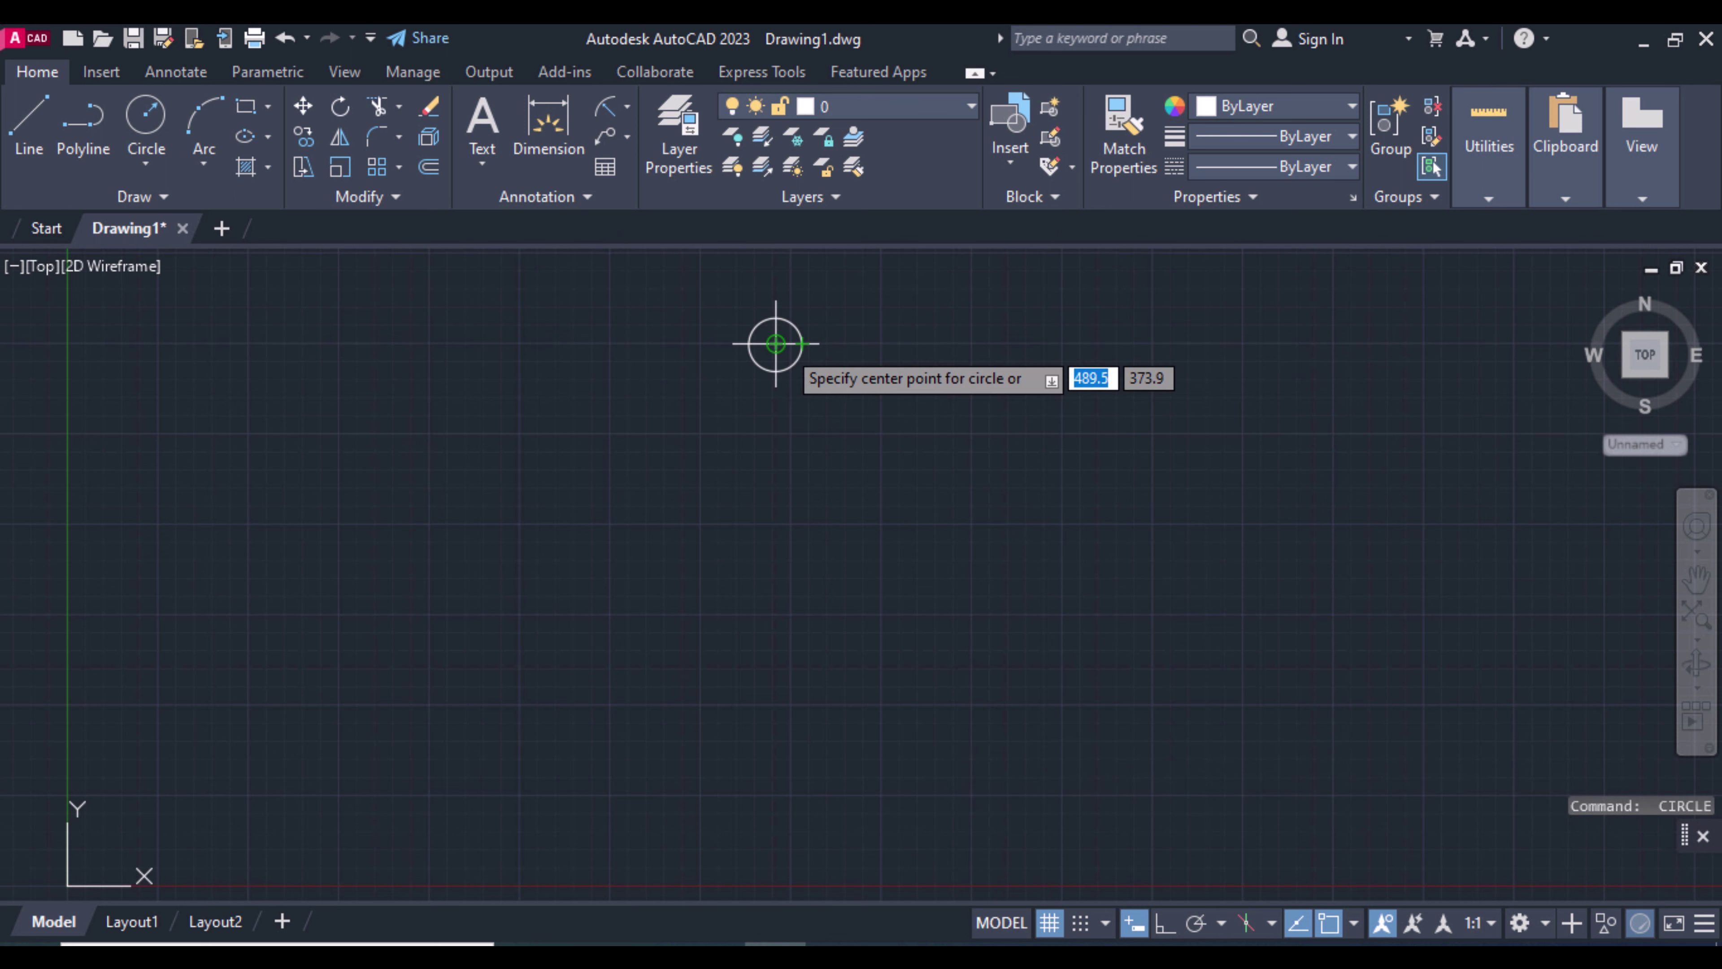
{"action": "left_click", "coordinate": [776, 344]}
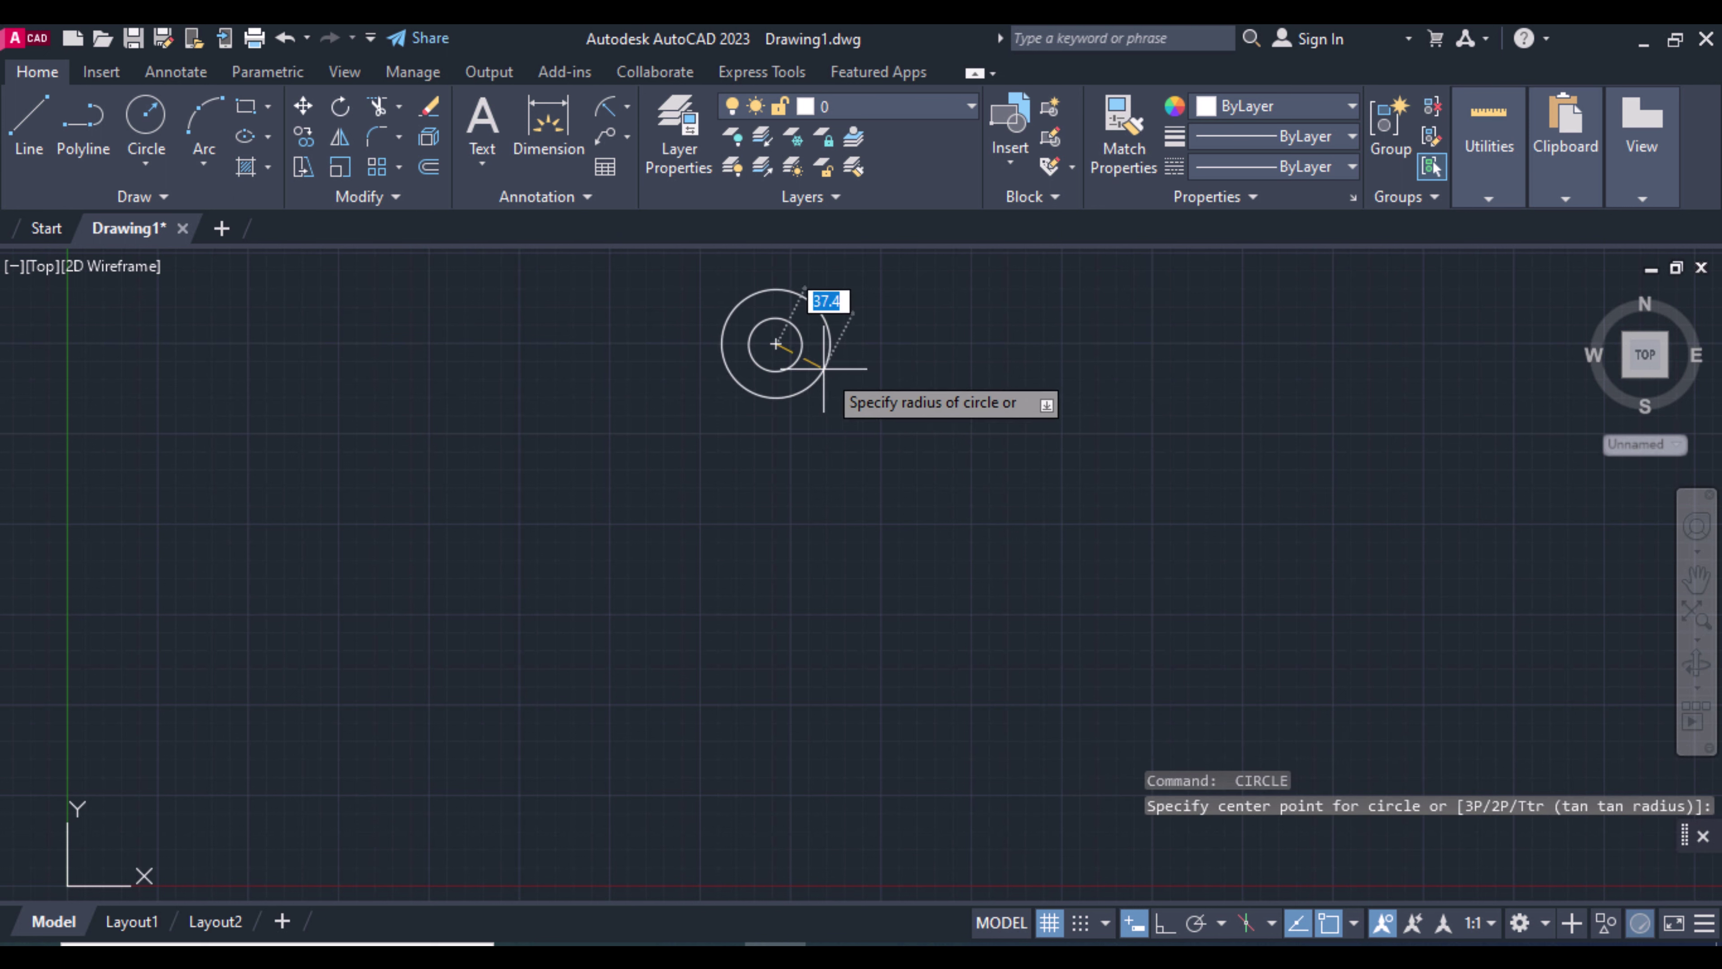
{"action": "type", "text": "31.6"}
{"action": "key", "text": "Return"}
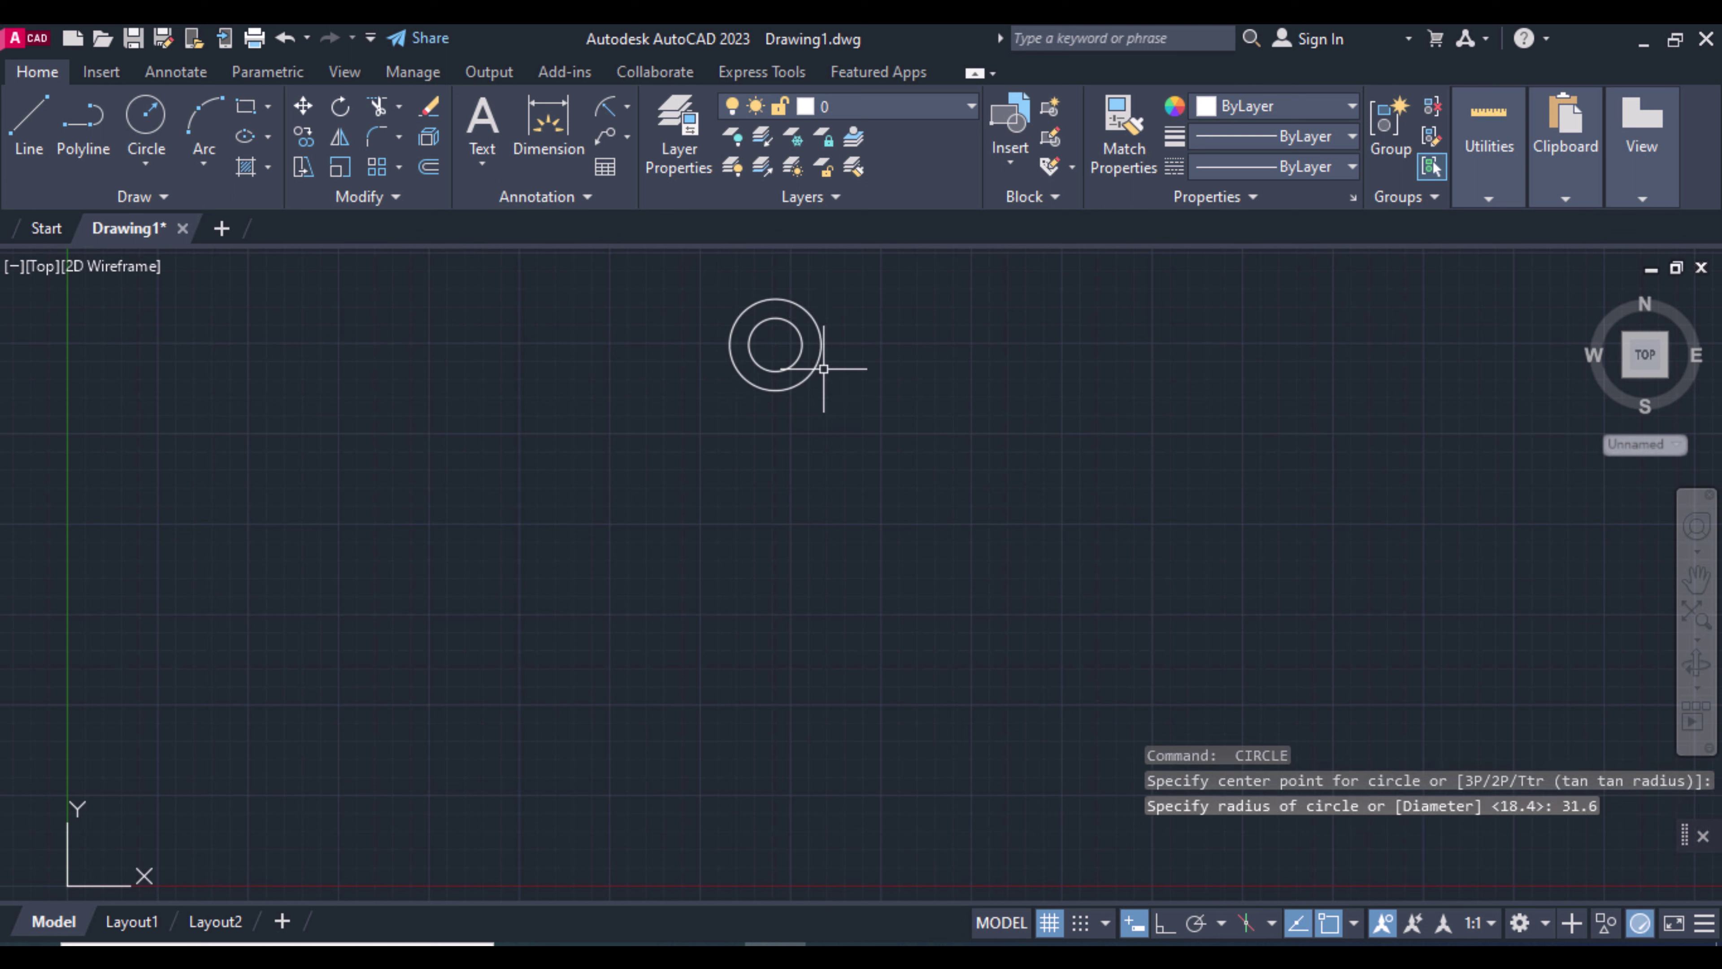
- Draw a 145.6-long vertical line down from the upper circles' centre
{"action": "left_click", "coordinate": [31, 125]}
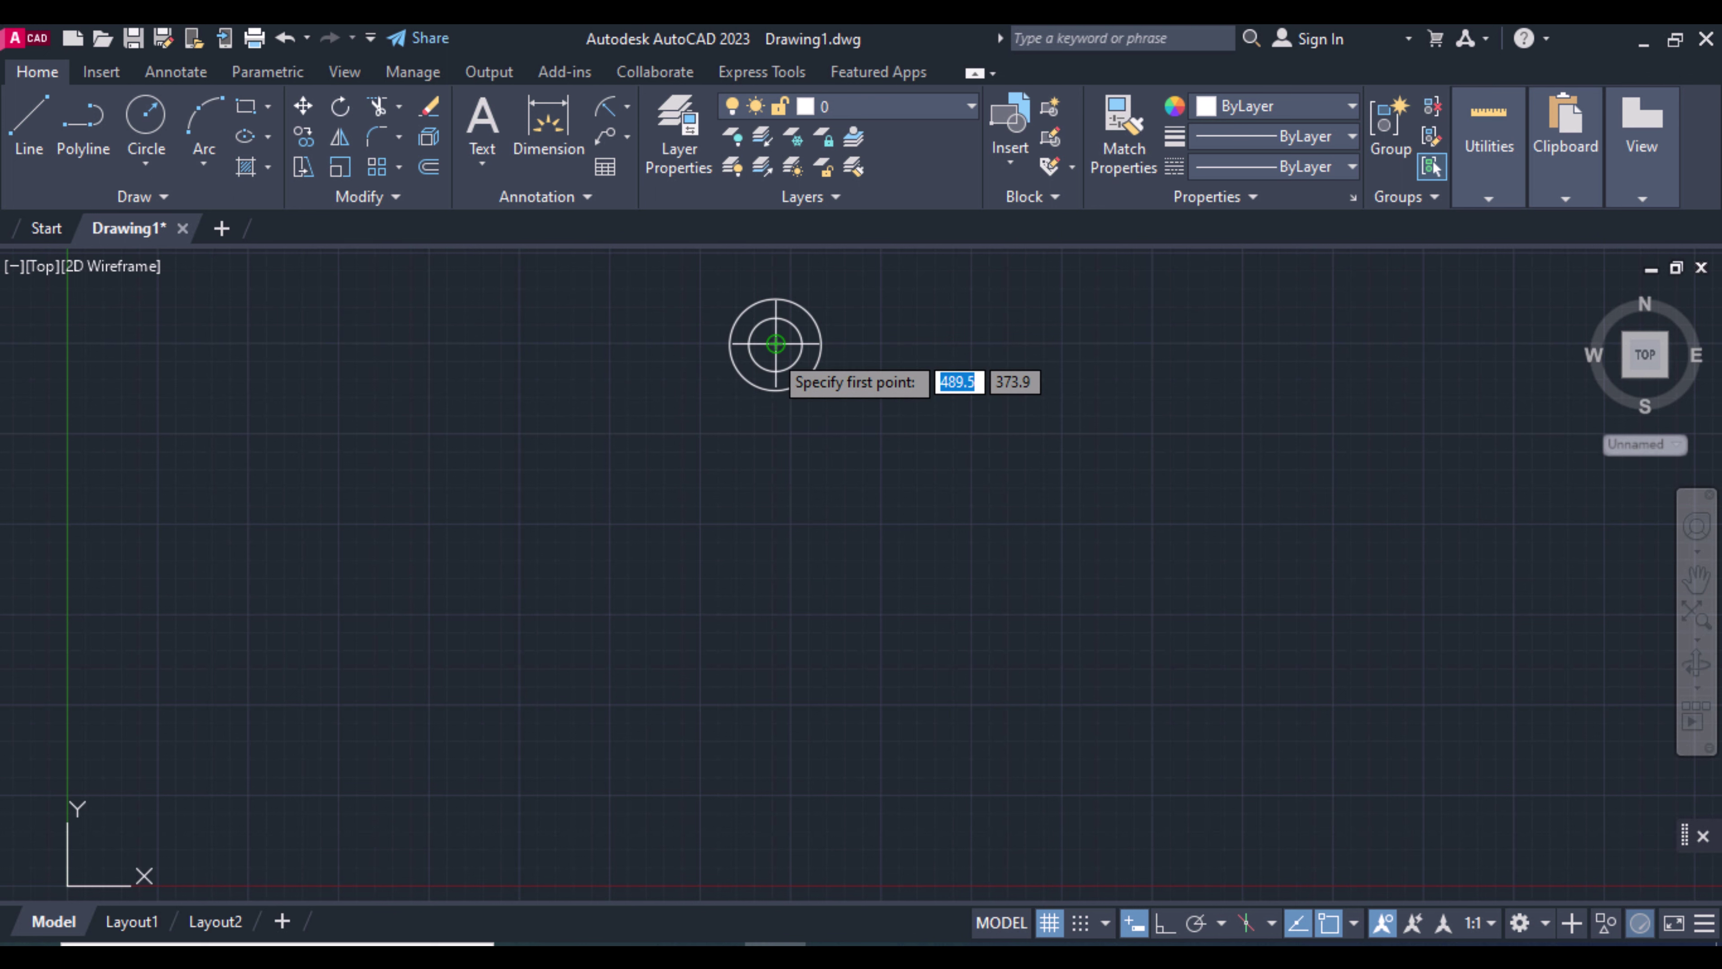
{"action": "left_click", "coordinate": [775, 344]}
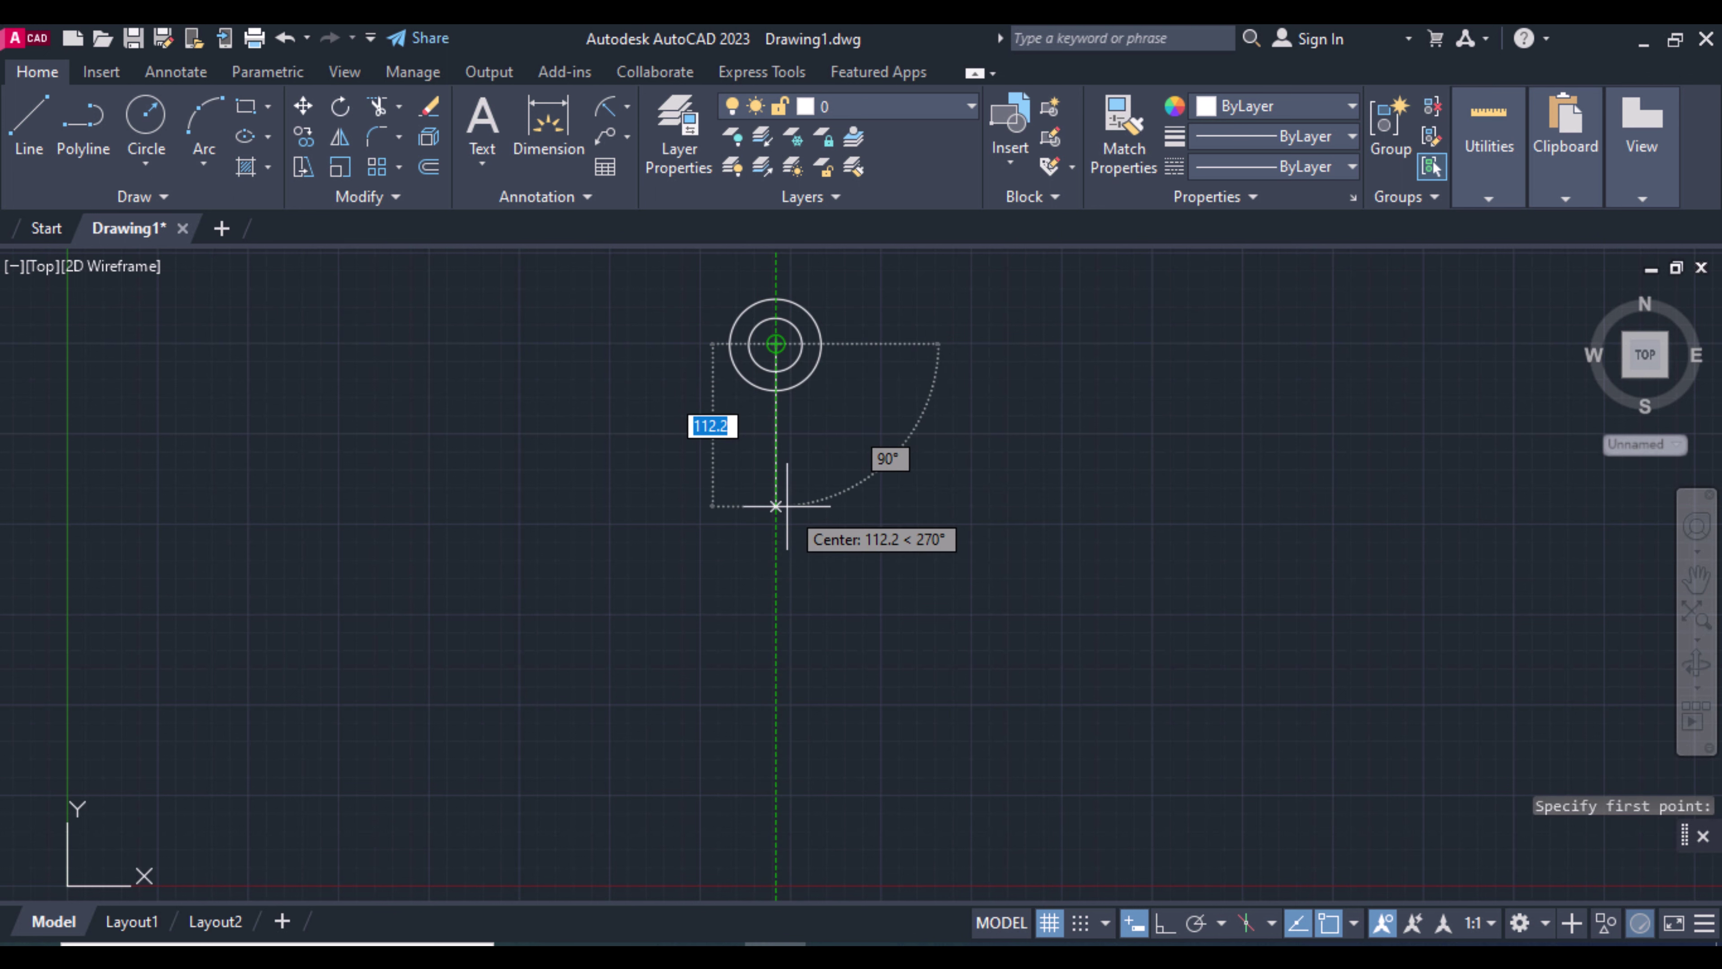
{"action": "type", "text": "145.6"}
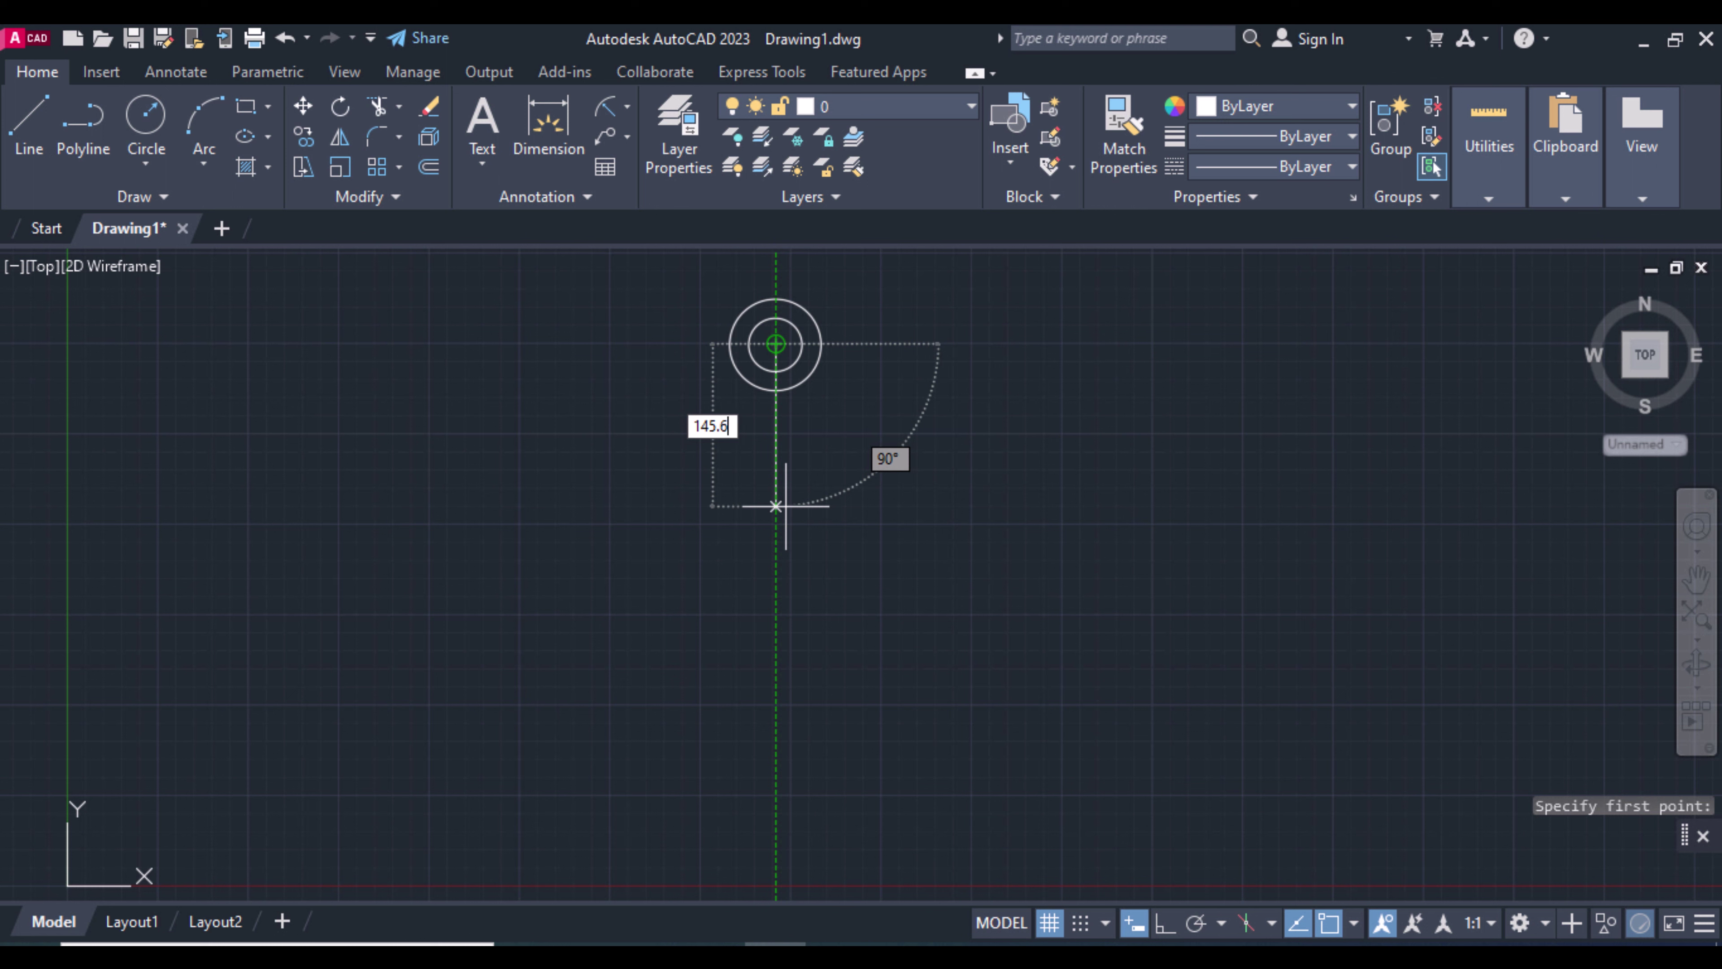
{"action": "key", "text": "Return"}
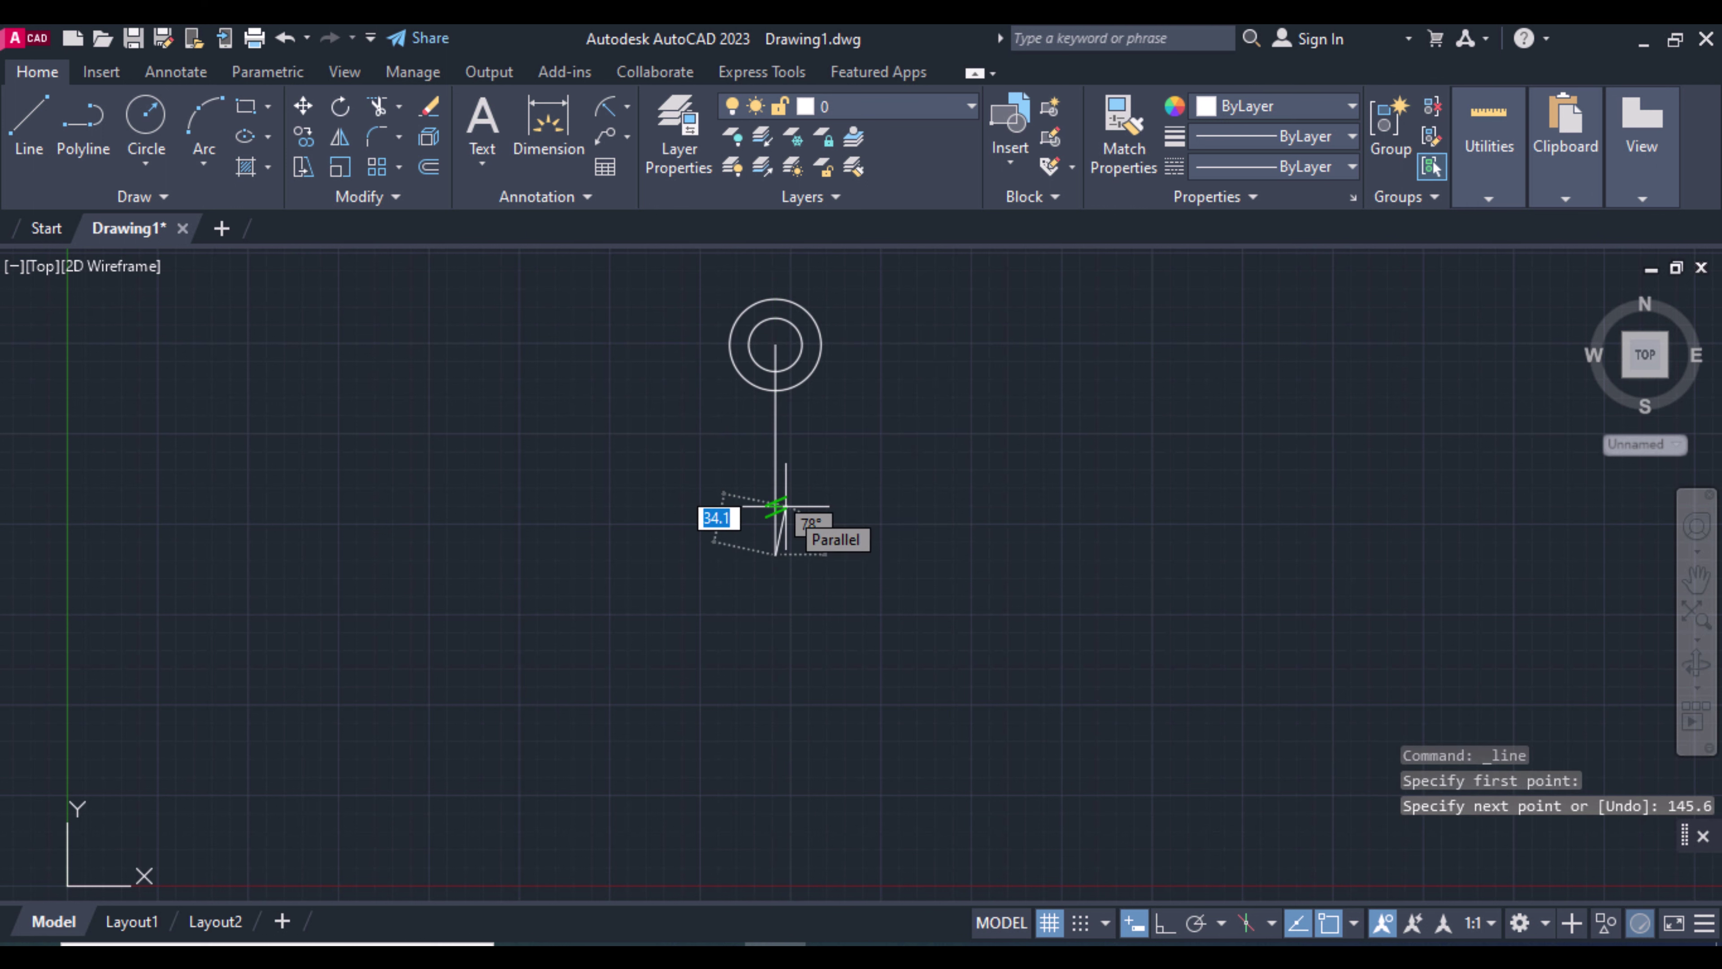
{"action": "key", "text": "Return"}
- Draw concentric circles of radius 14, 28 and 56 at the line's lower end
{"action": "type", "text": "c"}
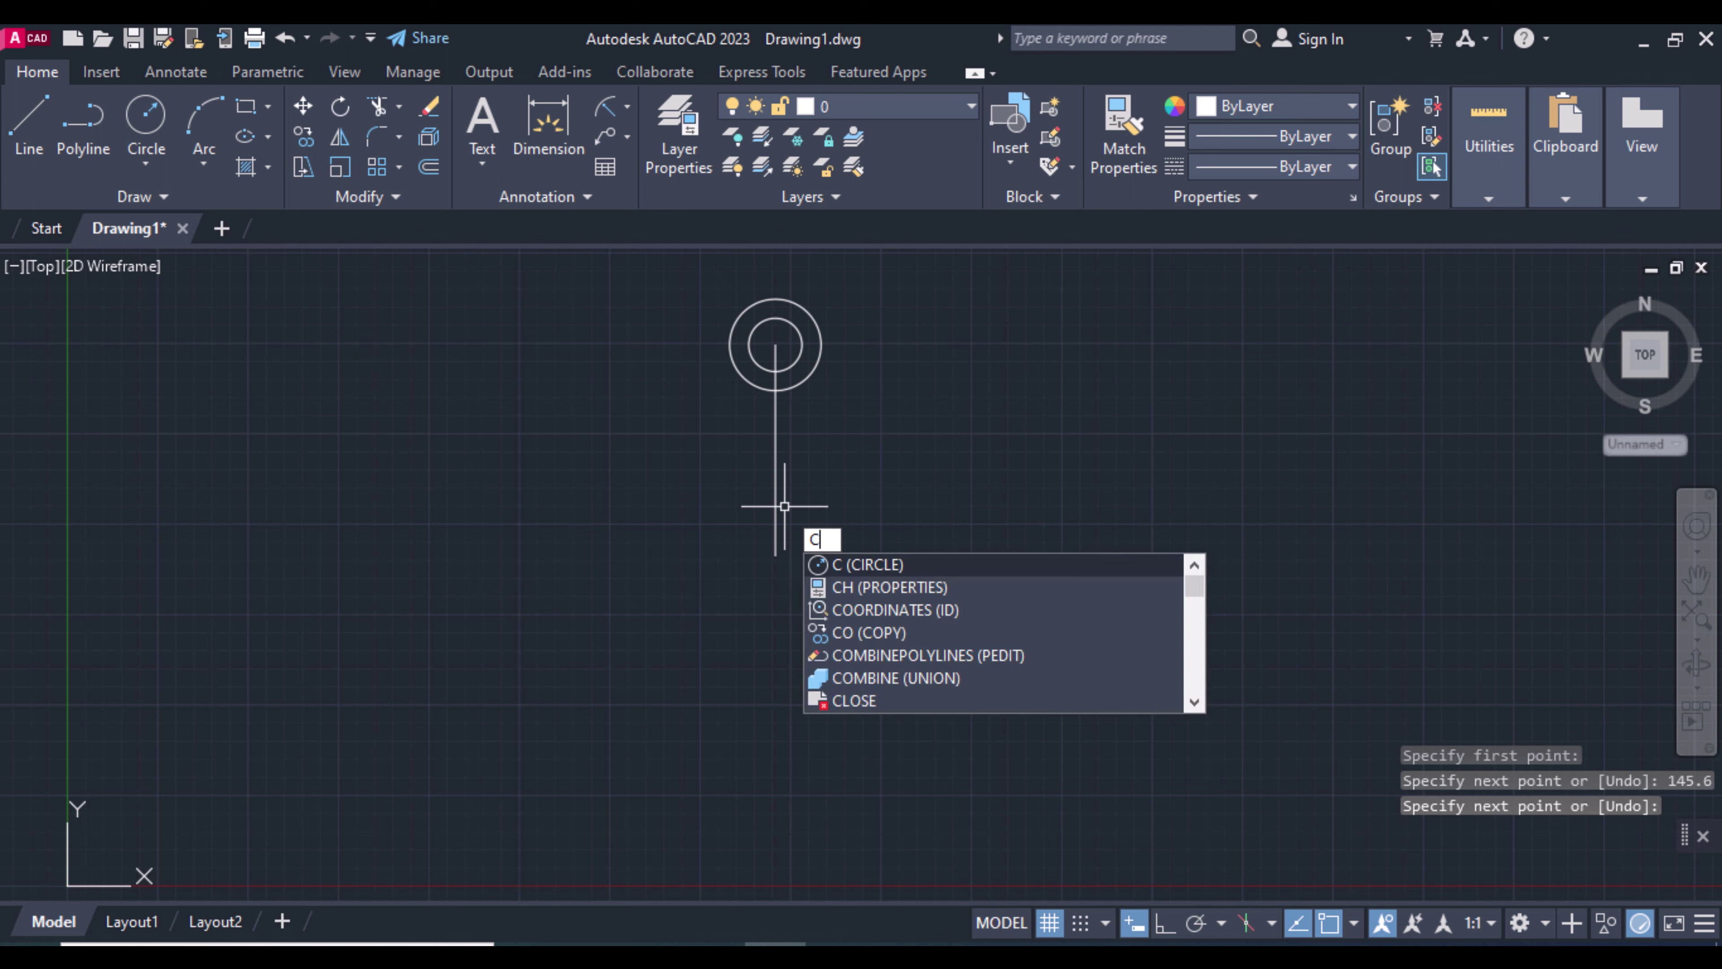
{"action": "key", "text": "Return"}
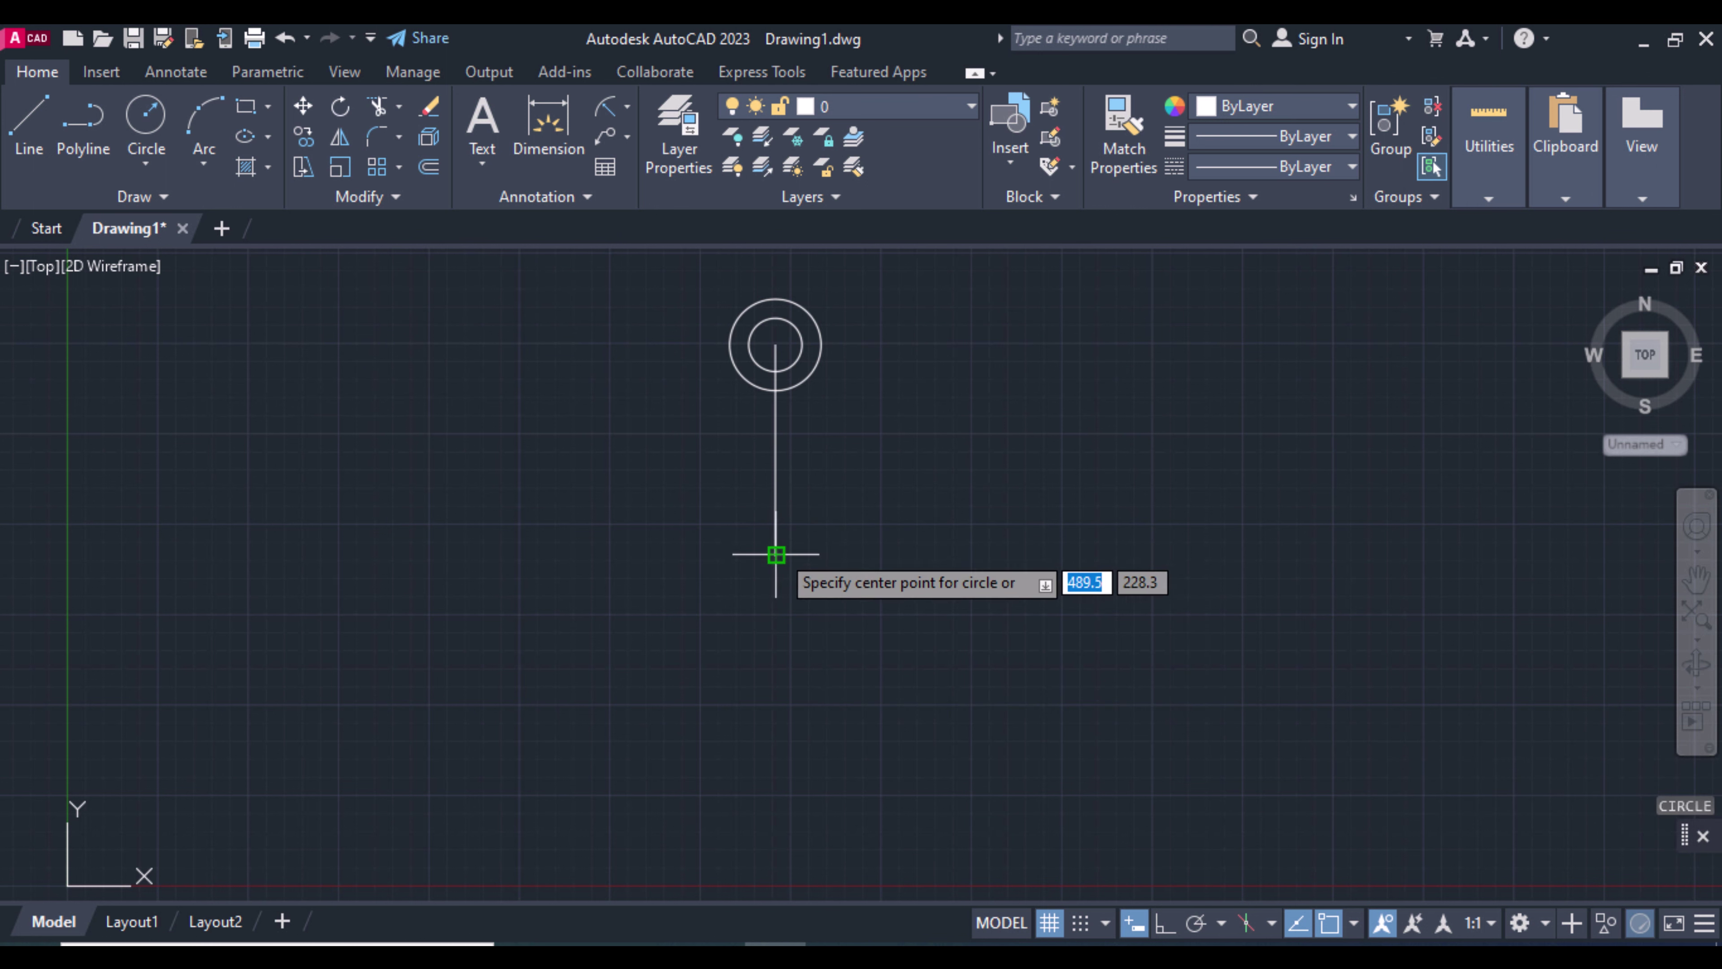
{"action": "left_click", "coordinate": [776, 555]}
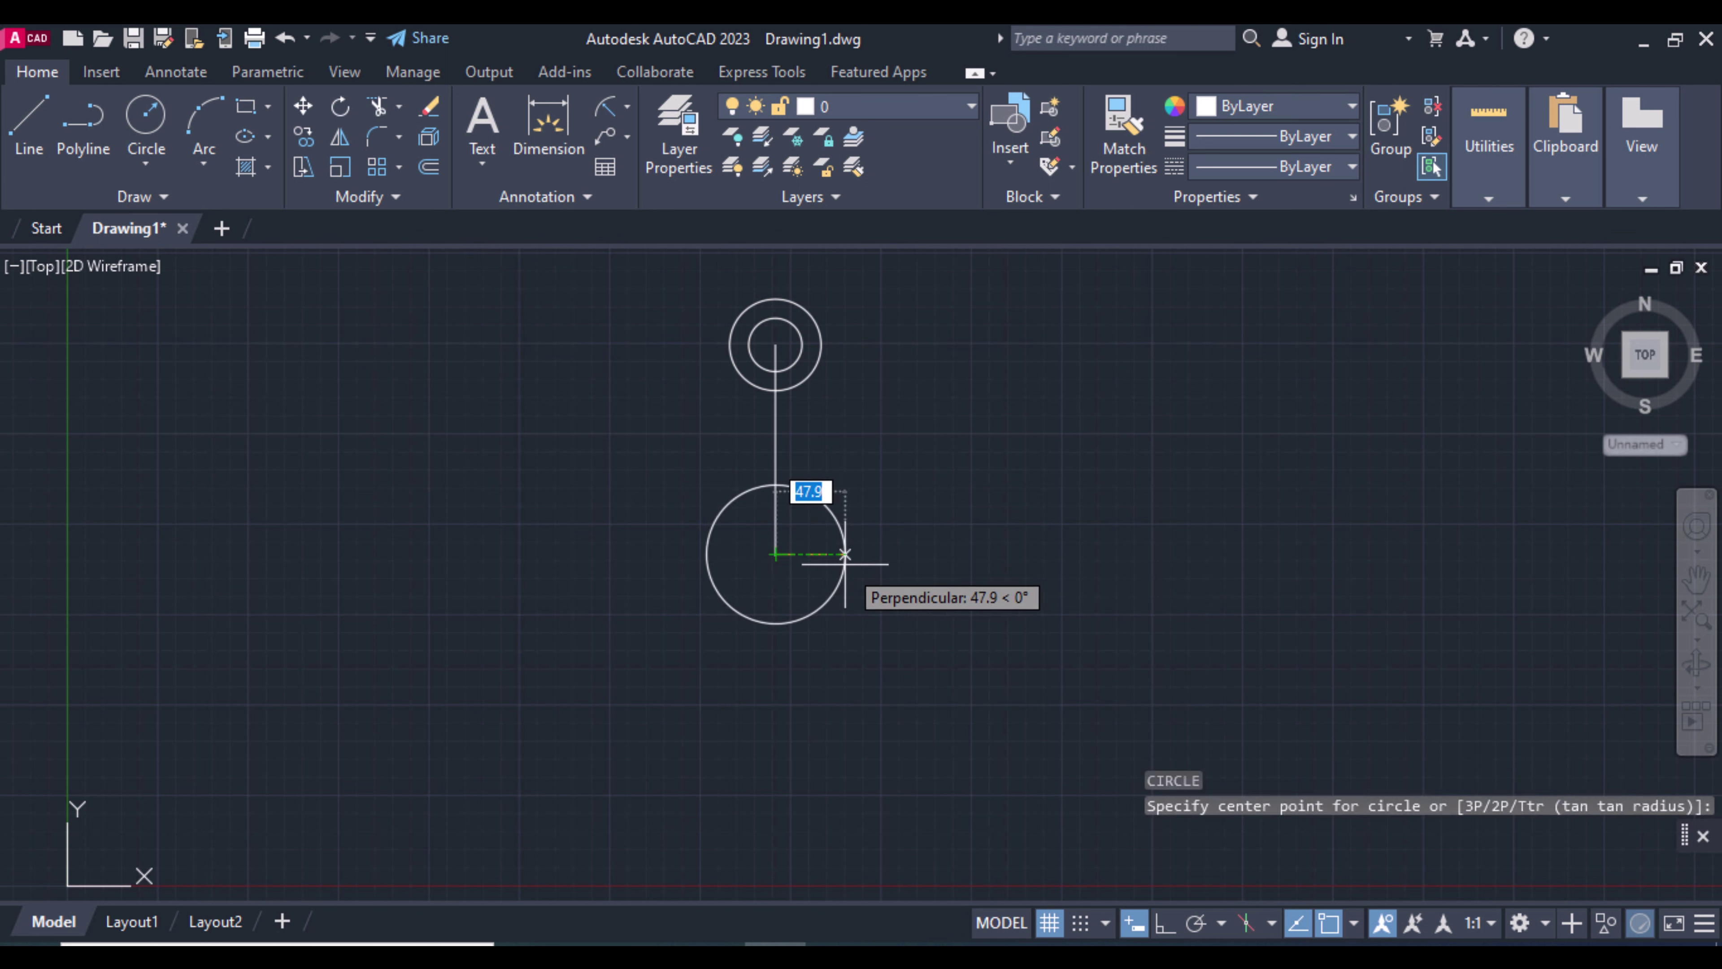
{"action": "type", "text": "14"}
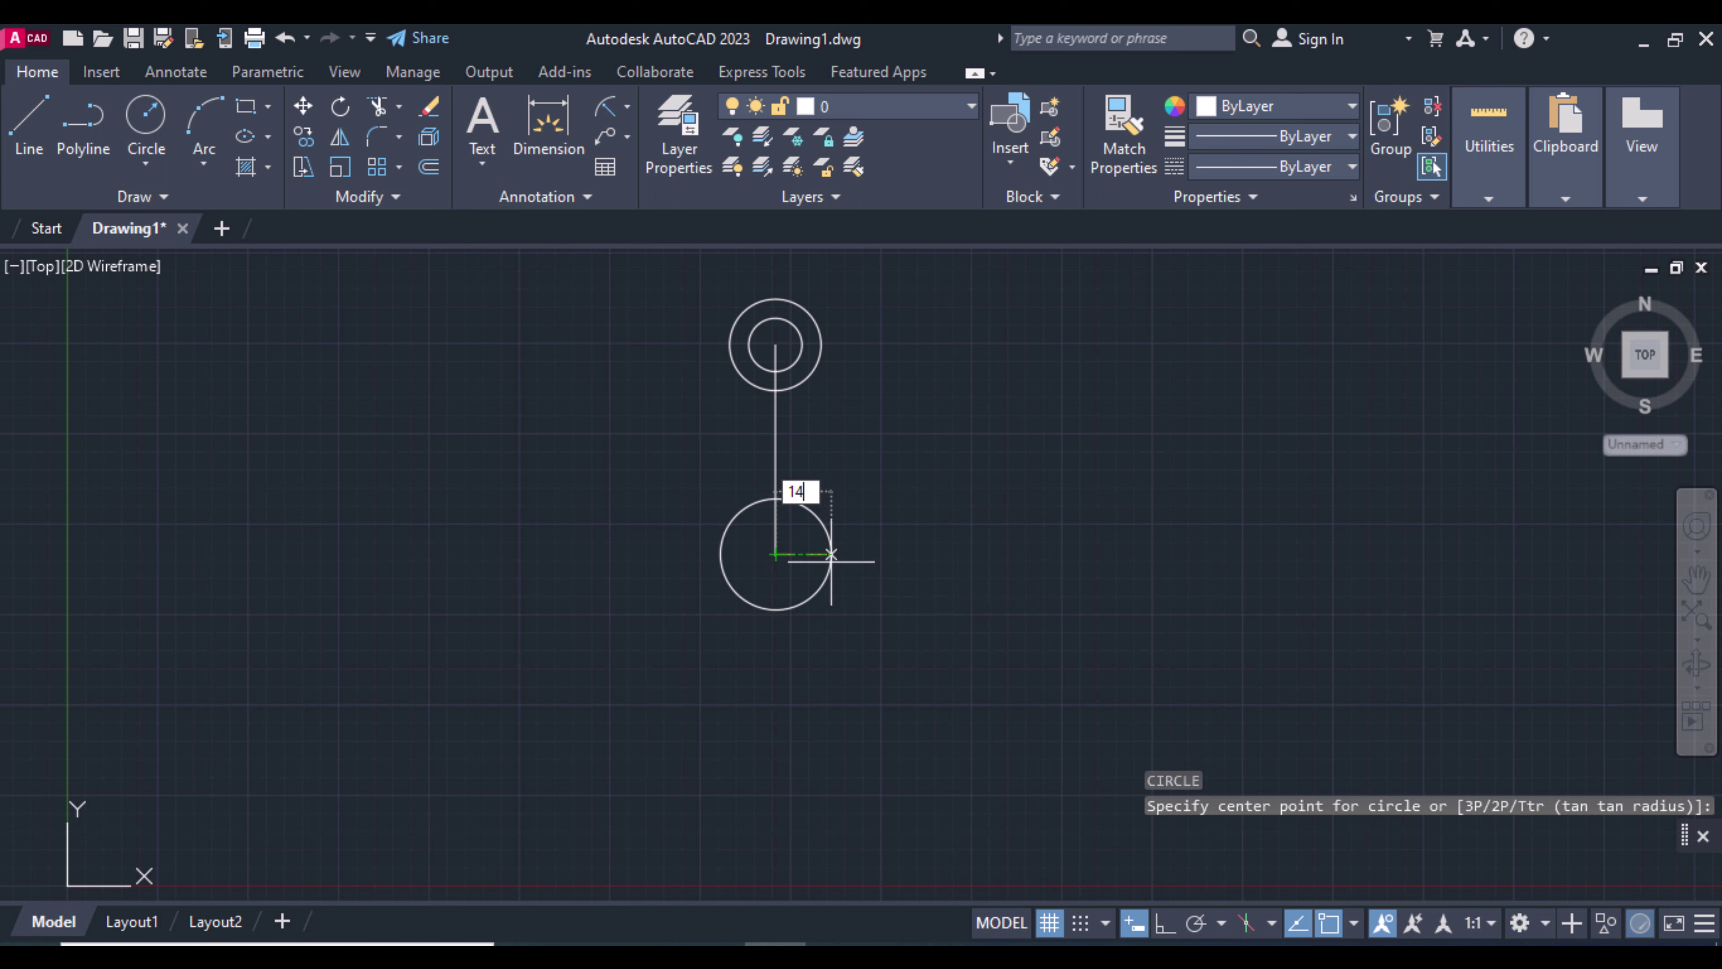
{"action": "key", "text": "Return"}
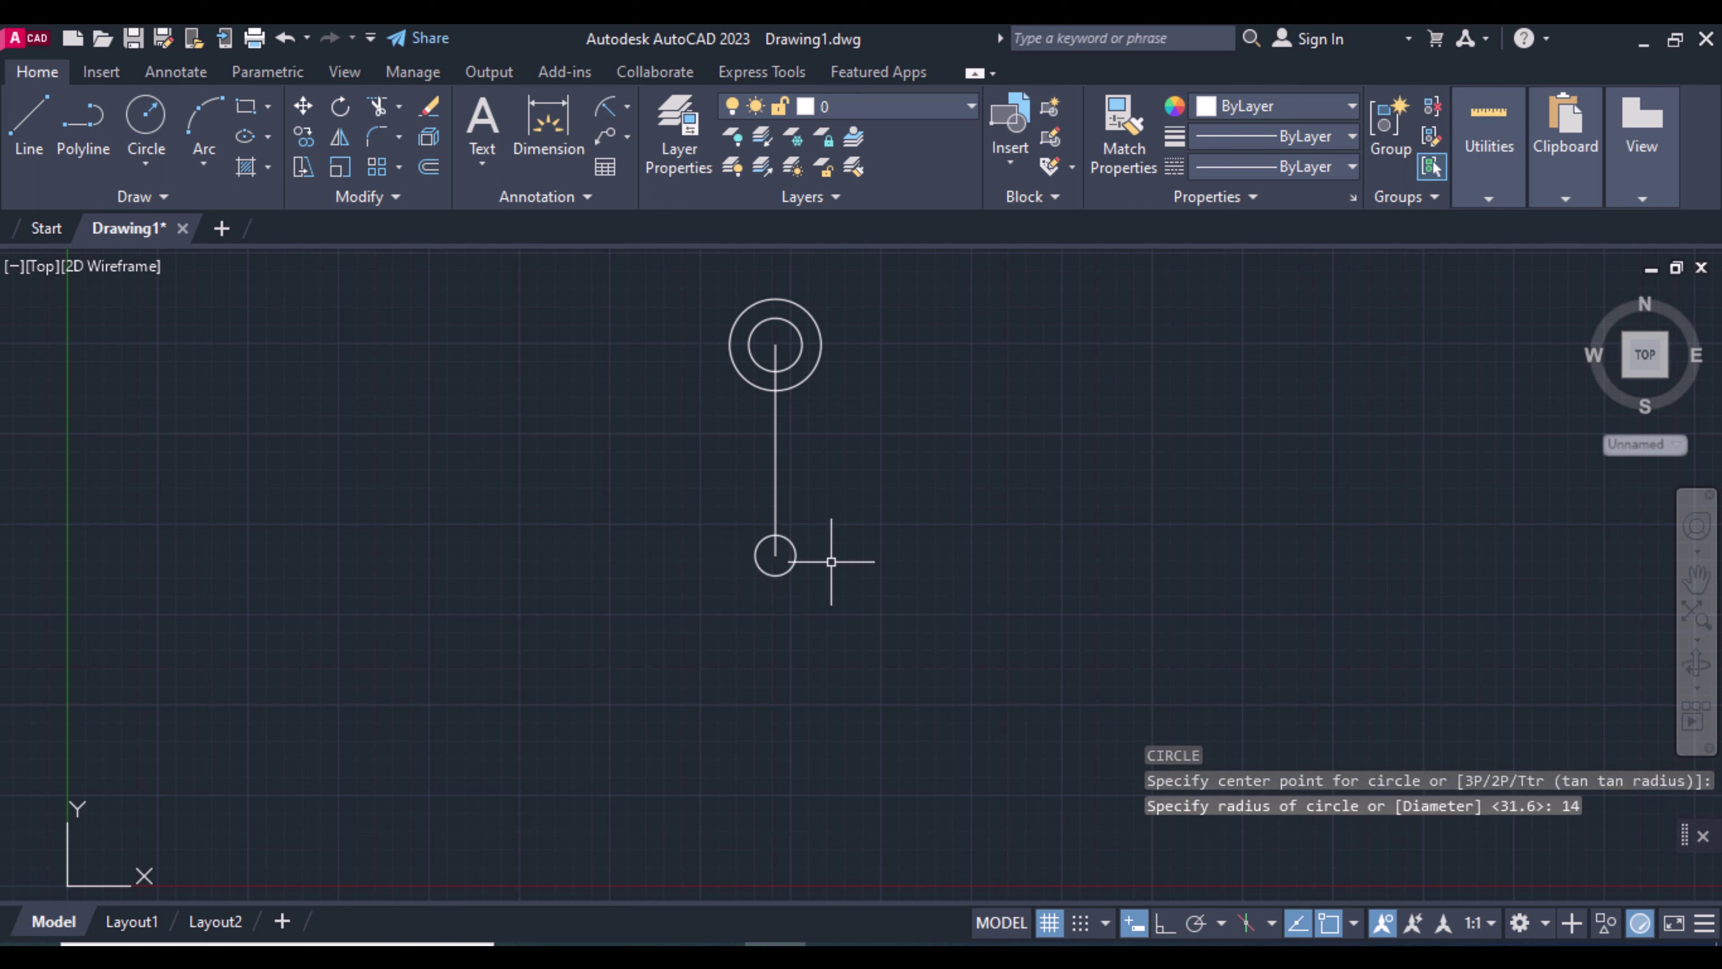
{"action": "key", "text": "Return"}
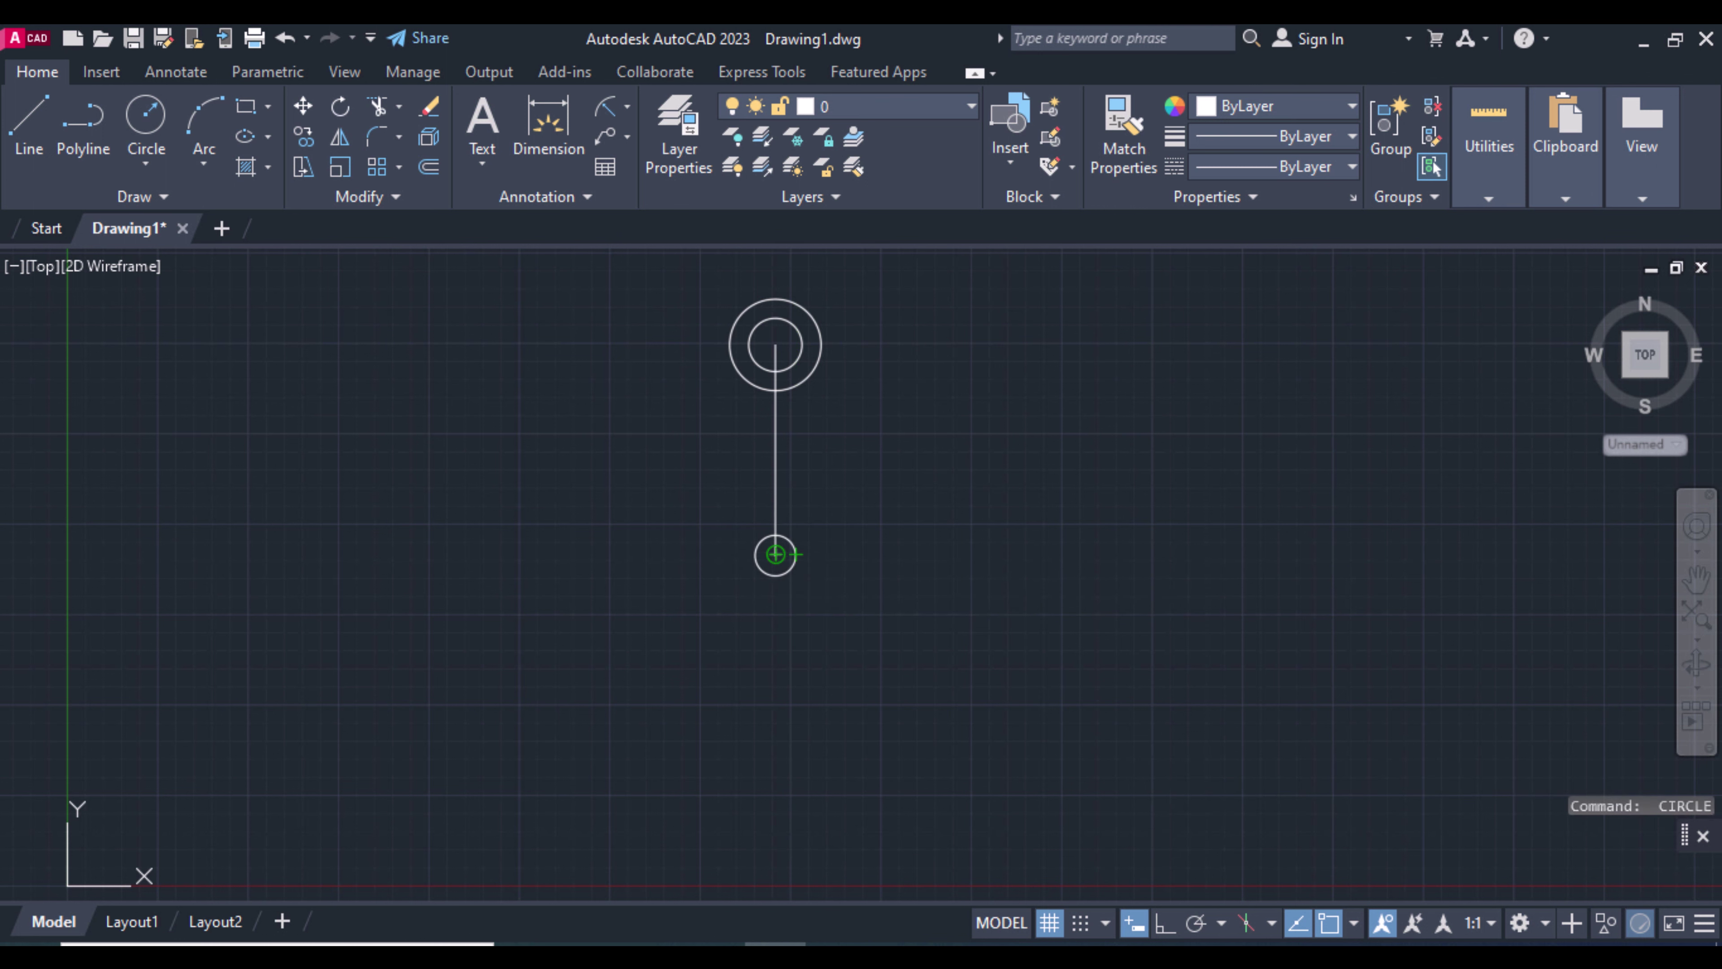
{"action": "left_click", "coordinate": [775, 555]}
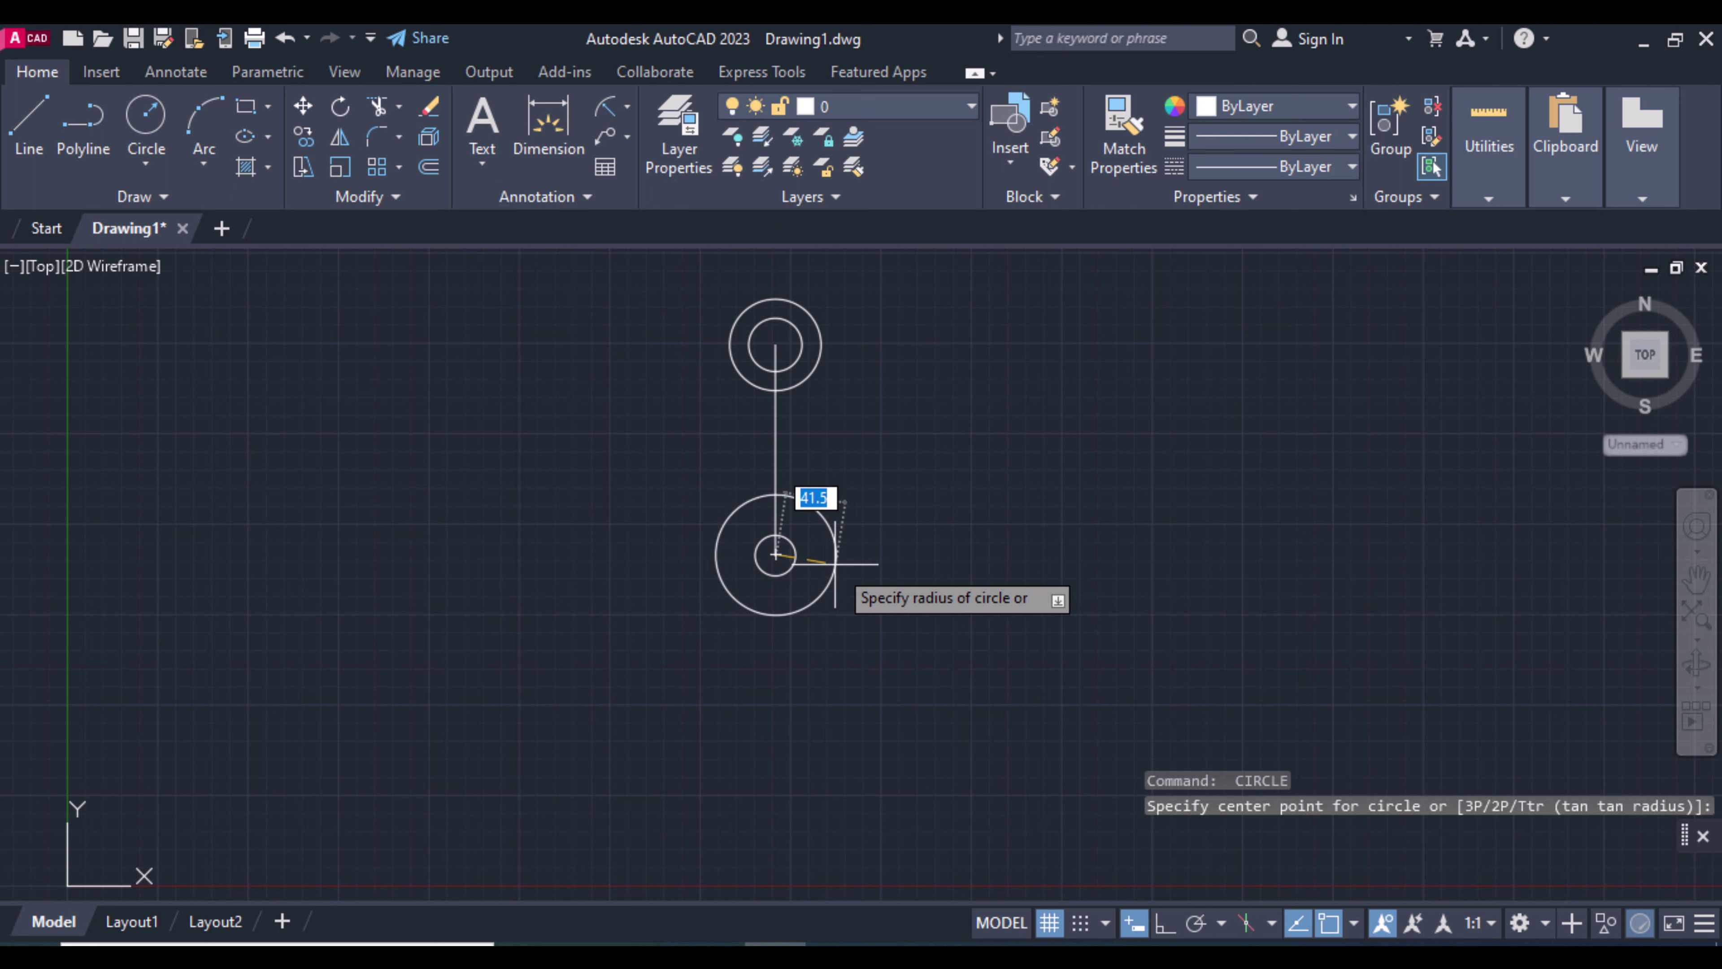
{"action": "type", "text": "28"}
{"action": "key", "text": "Return"}
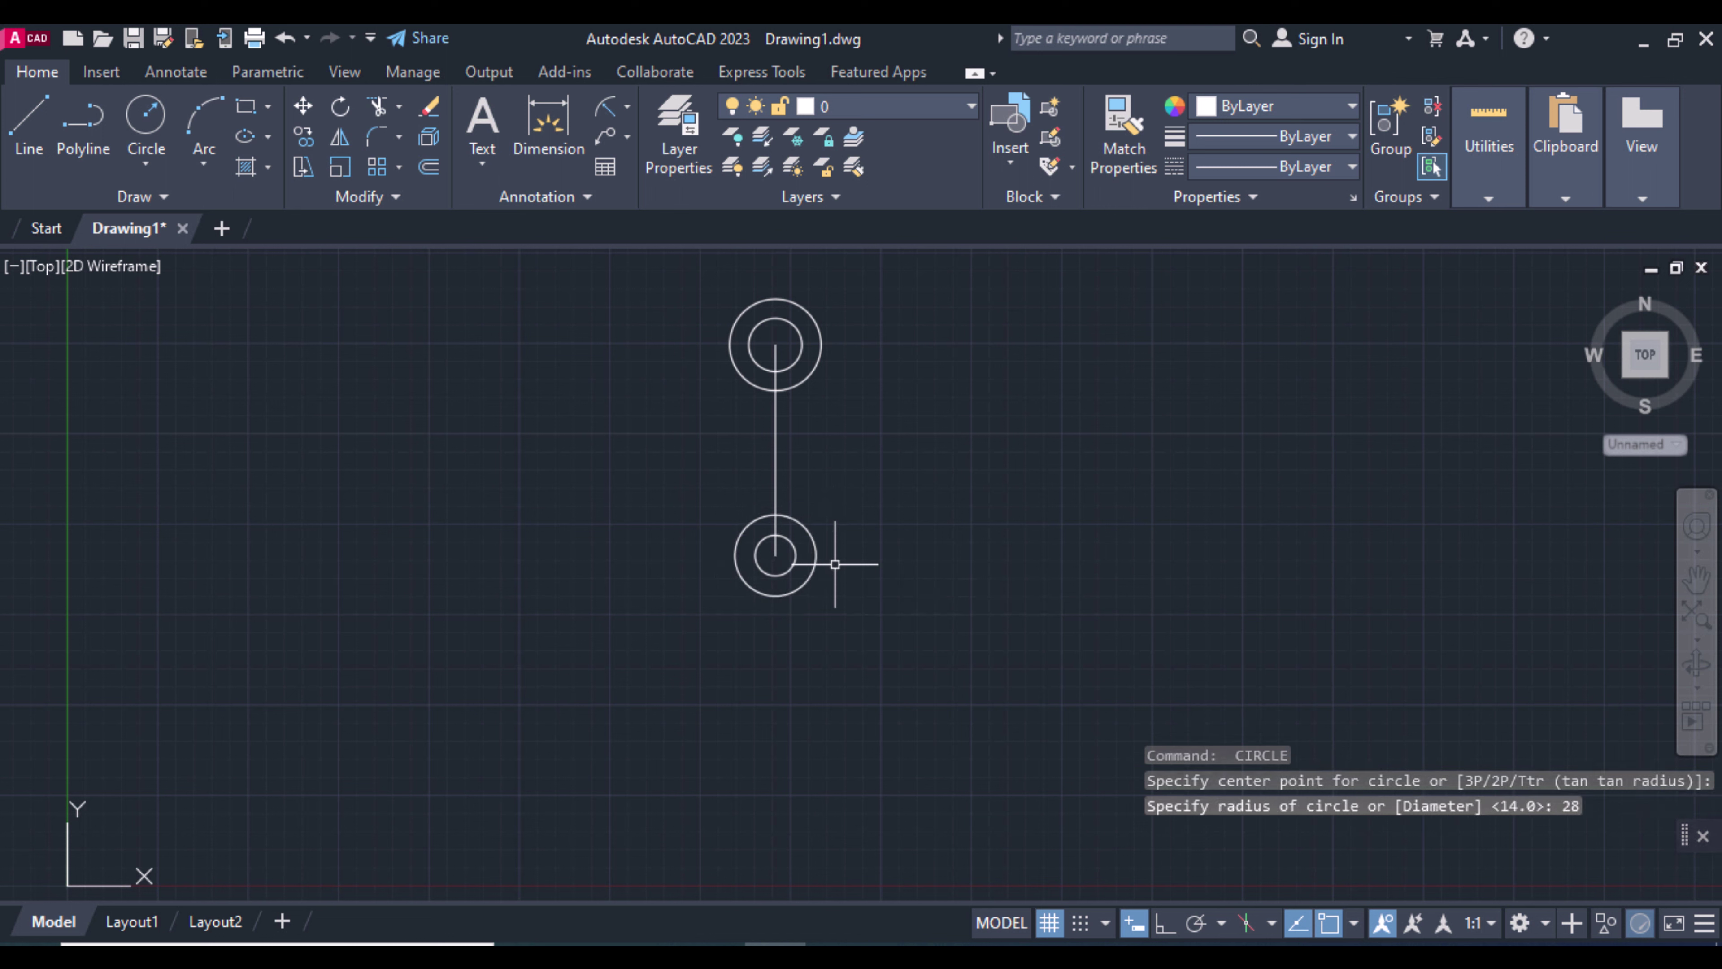
{"action": "key", "text": "Return"}
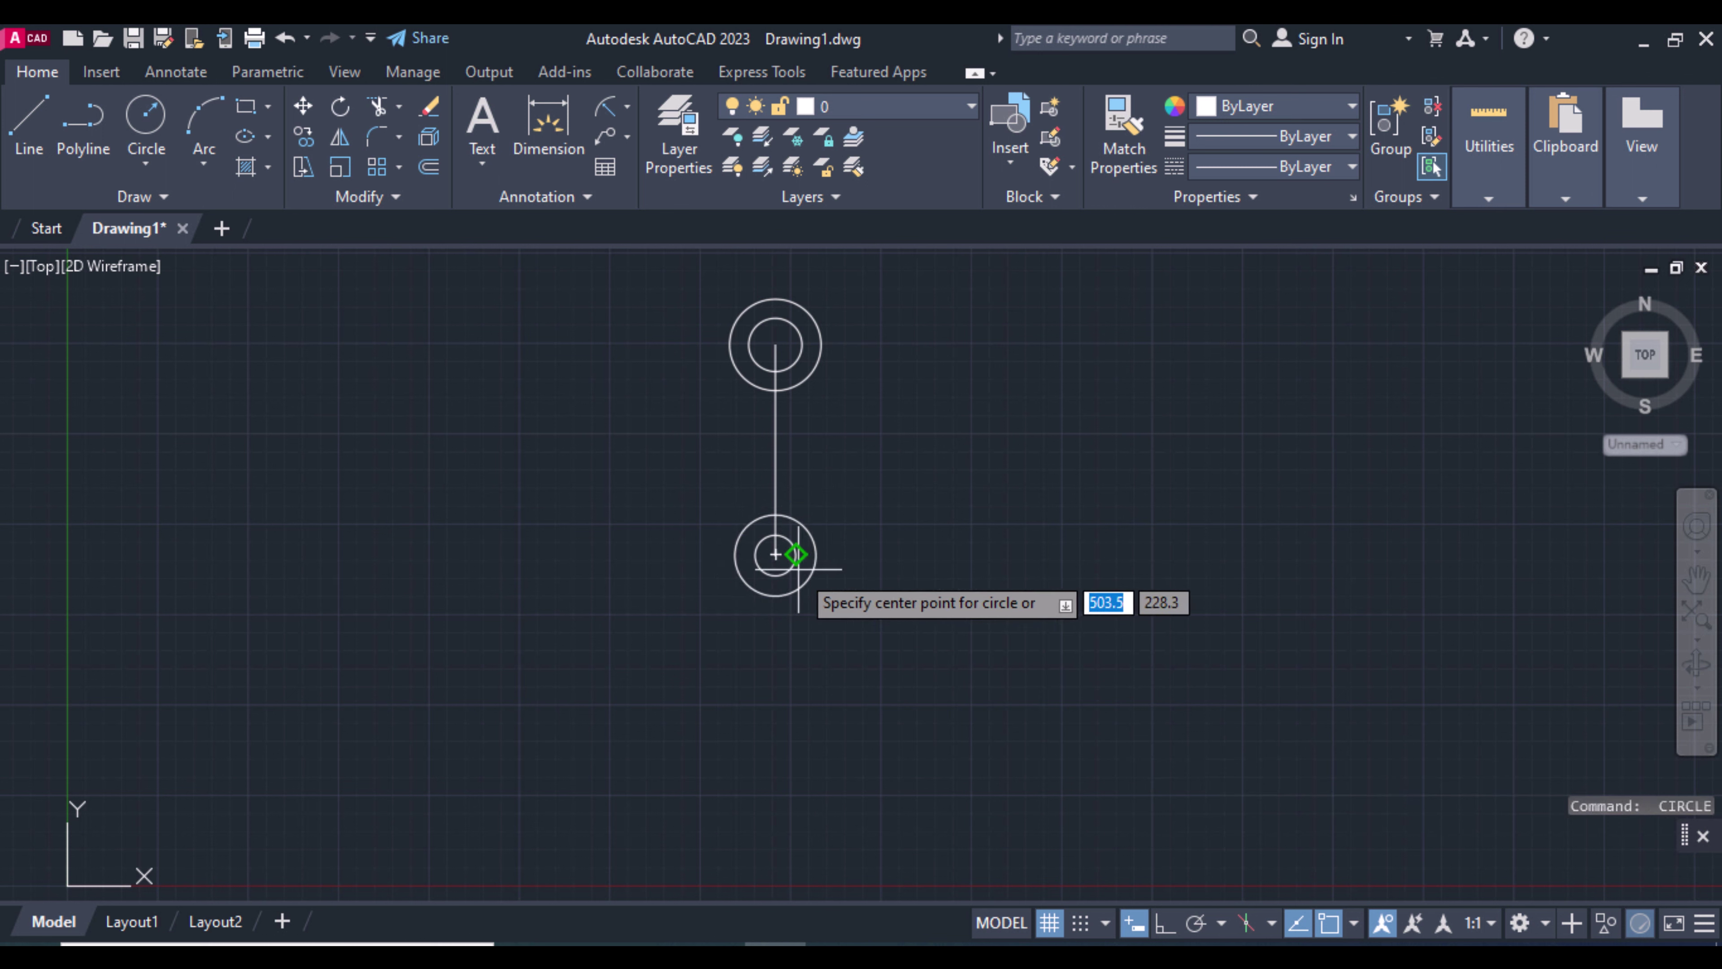
{"action": "left_click", "coordinate": [775, 555]}
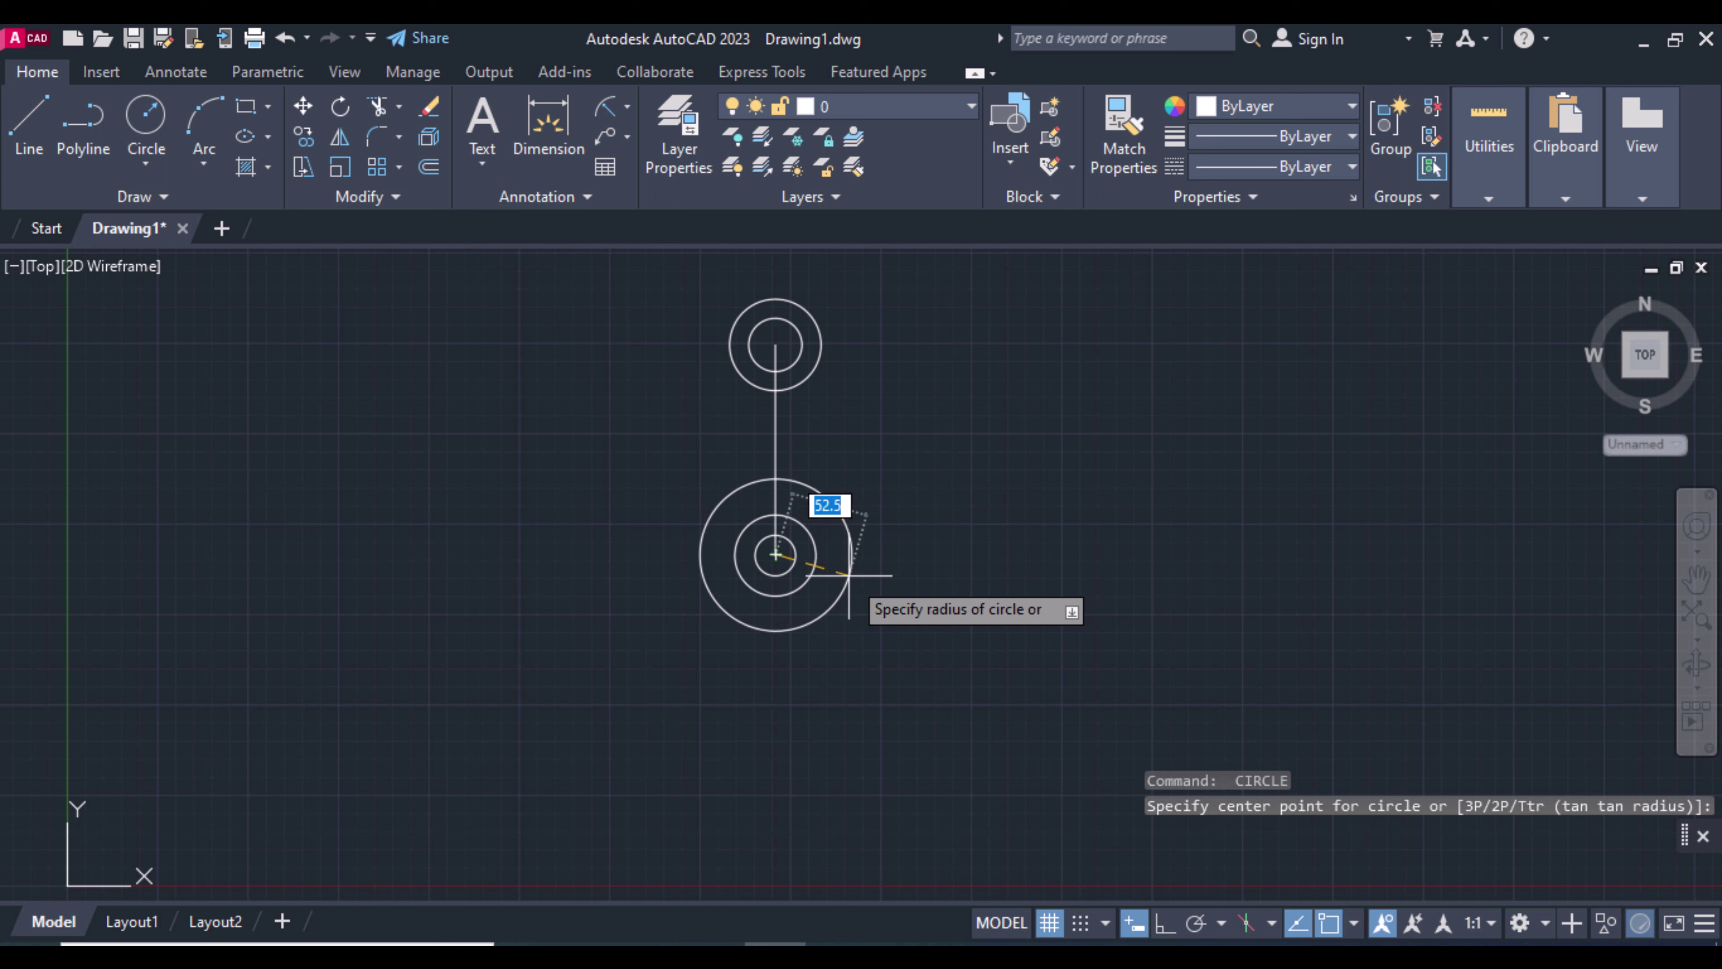
{"action": "type", "text": "56"}
{"action": "key", "text": "Return"}
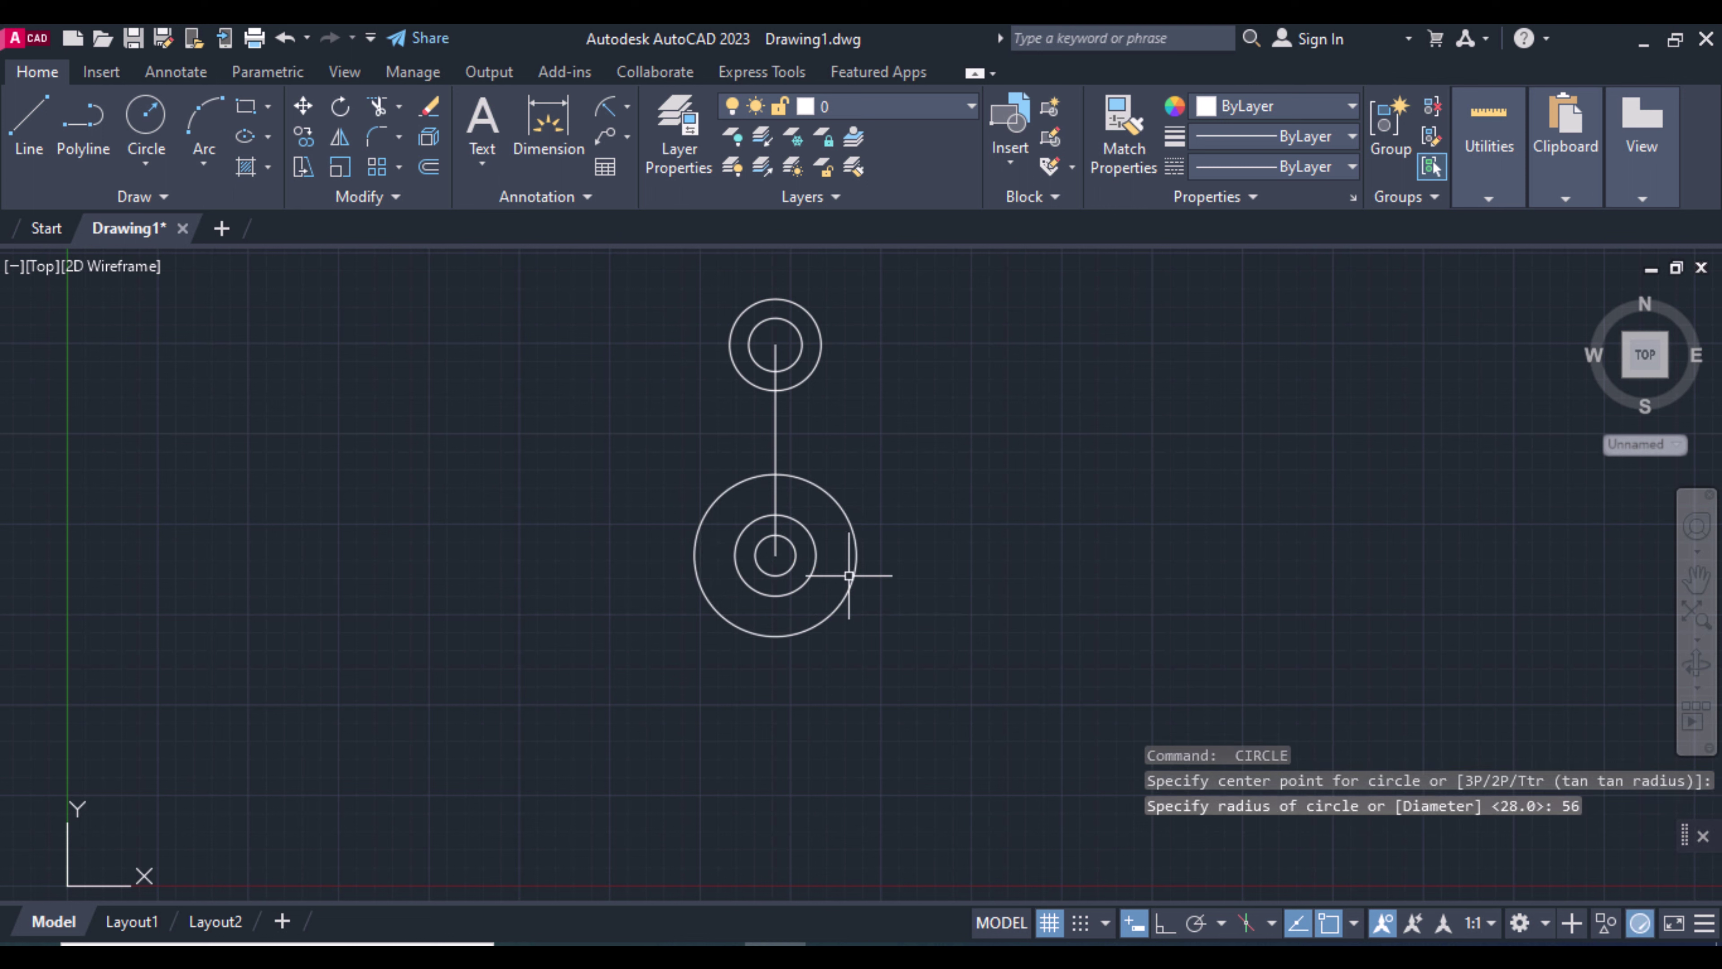
{"action": "key", "text": "Return"}
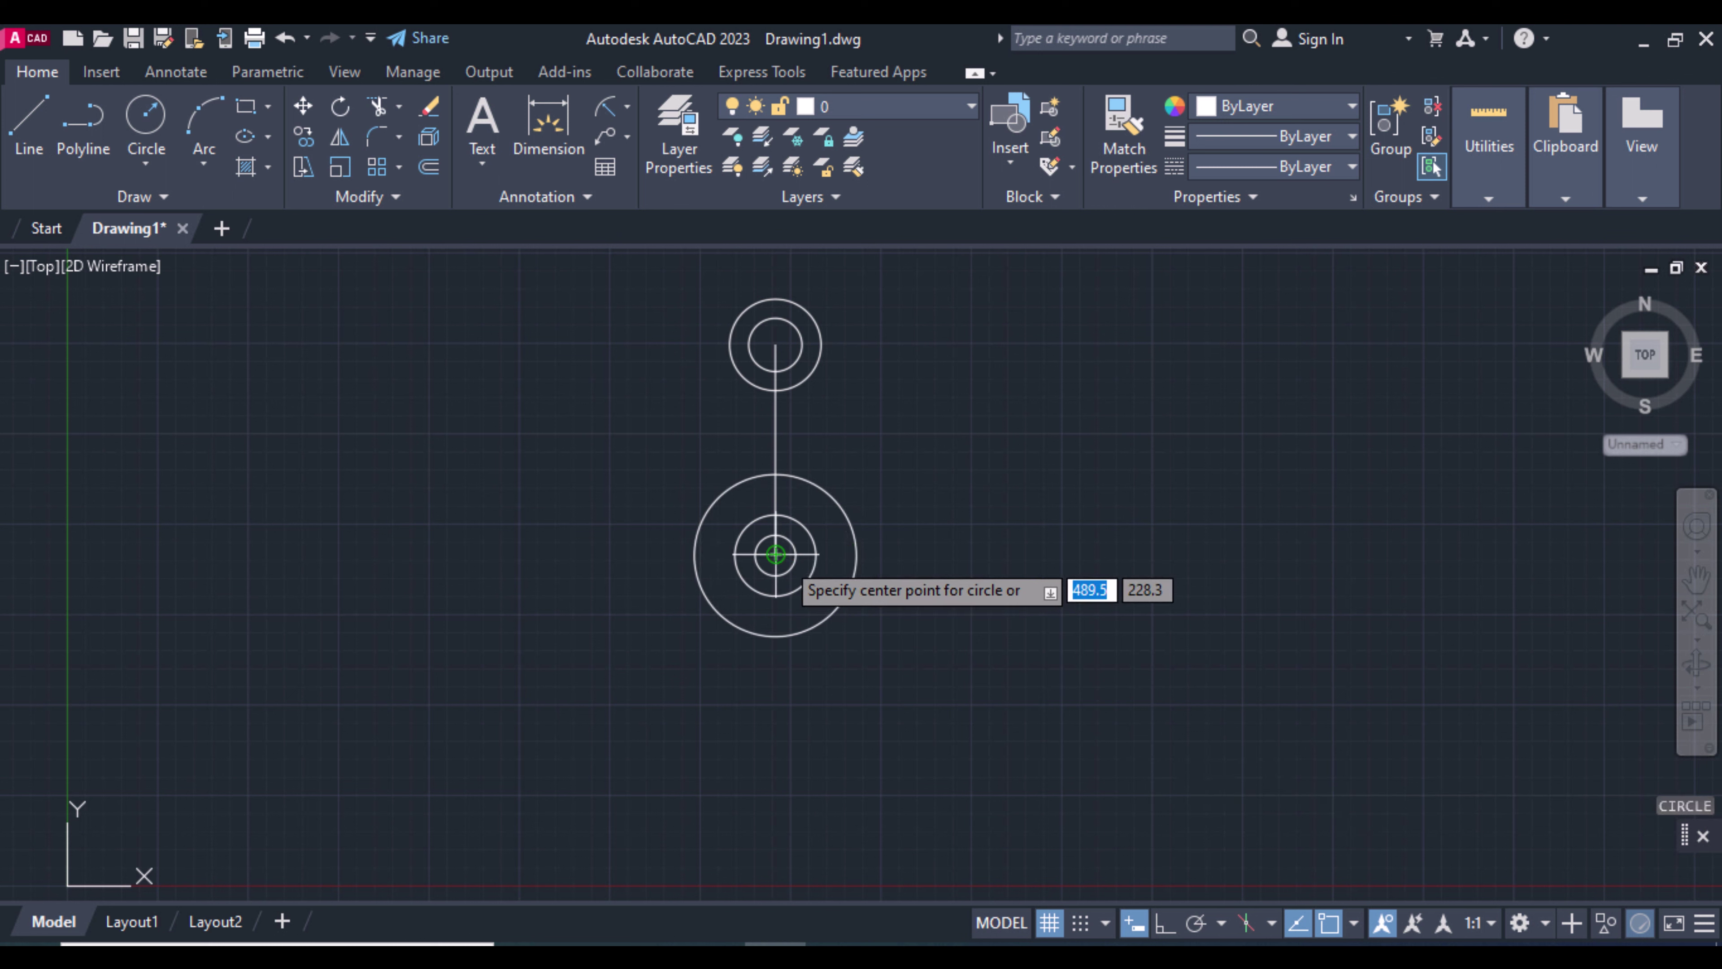
- Draw a radius 70 circle centred on the lower concentric circles
{"action": "left_click", "coordinate": [775, 555]}
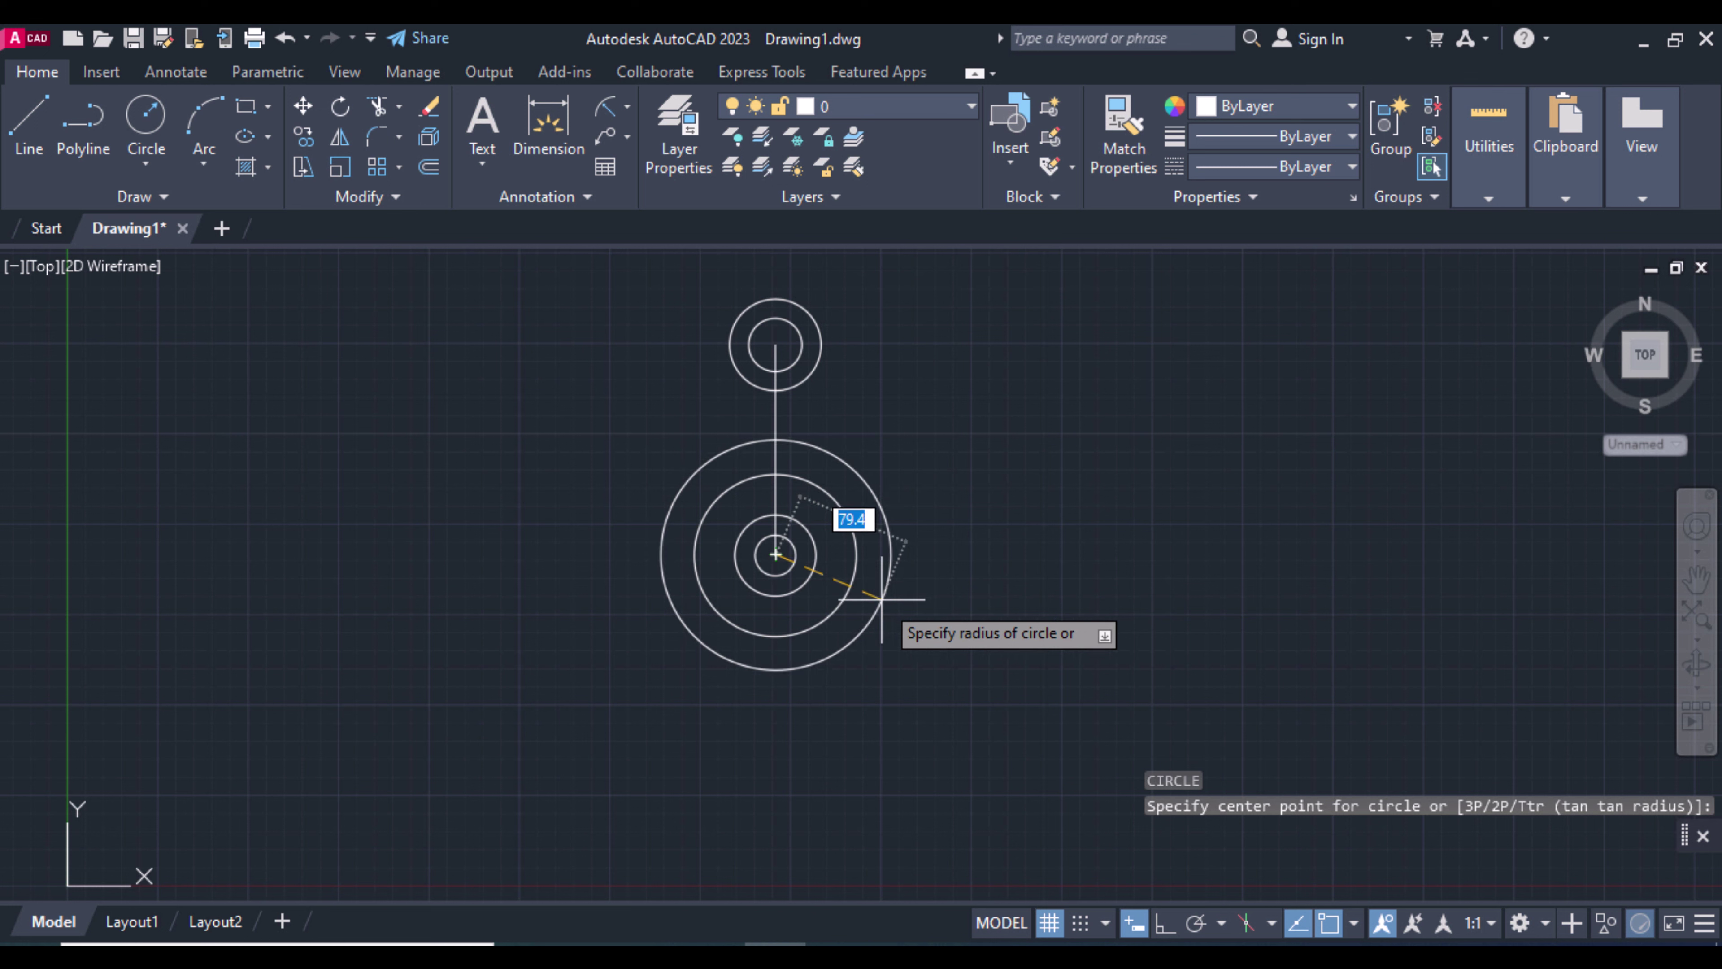
{"action": "type", "text": "70"}
{"action": "key", "text": "Return"}
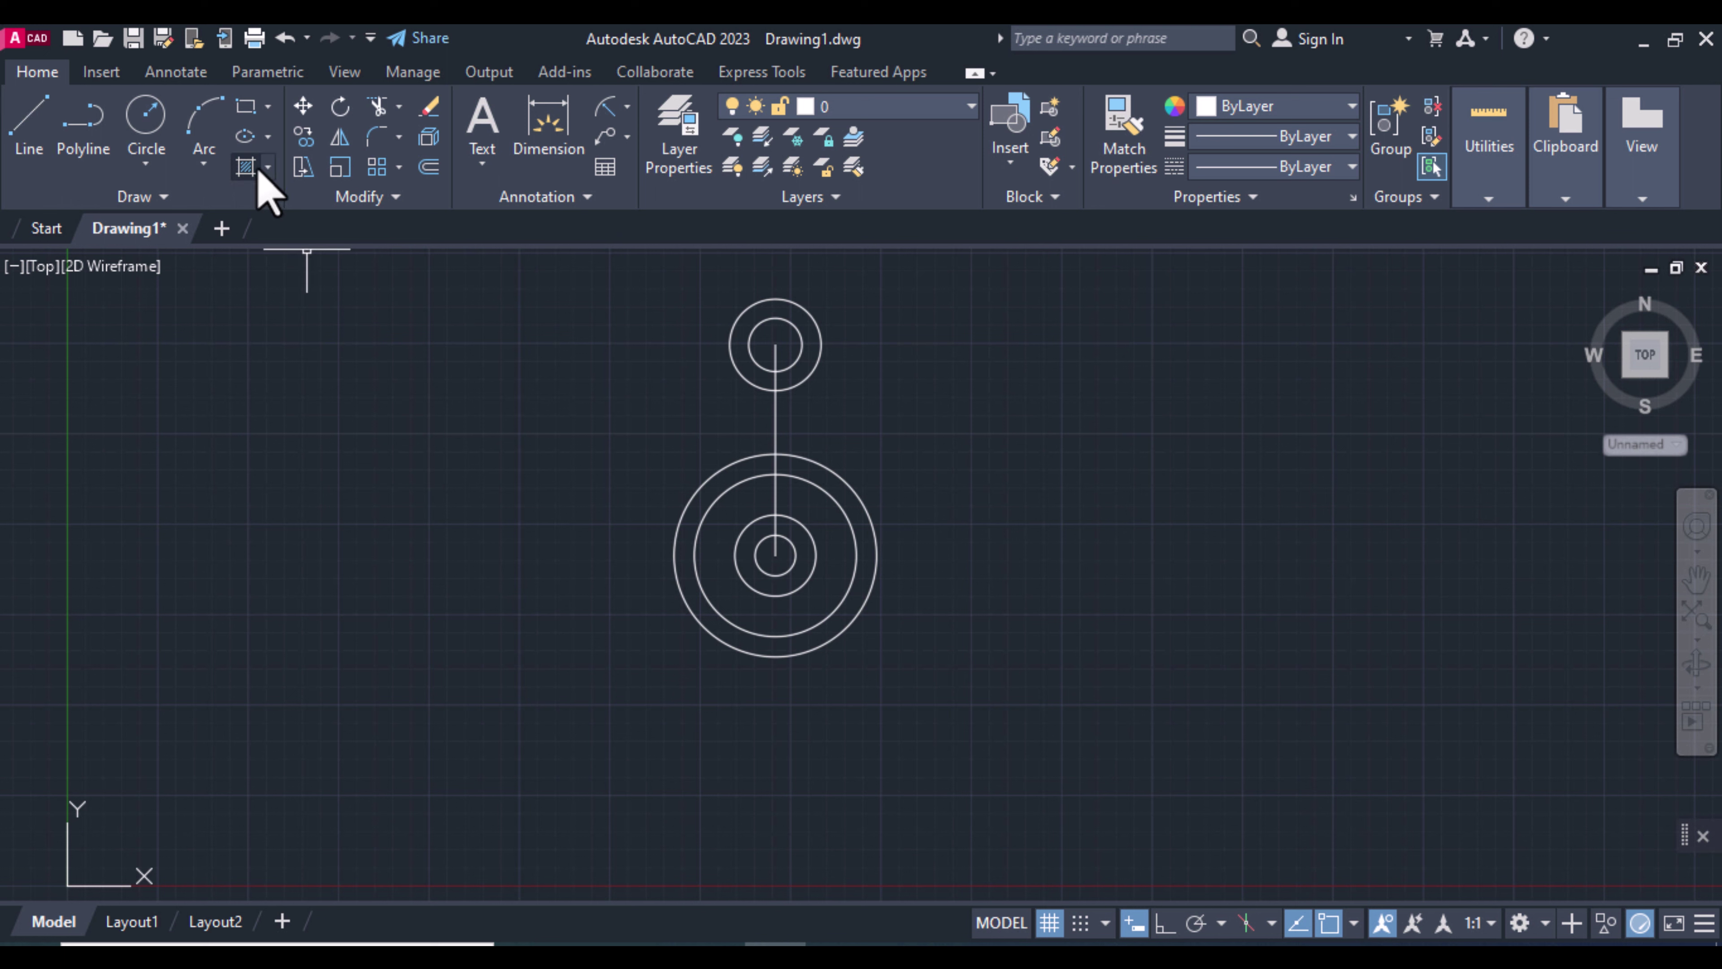
{"action": "type", "text": "L"}
{"action": "key", "text": "Return"}
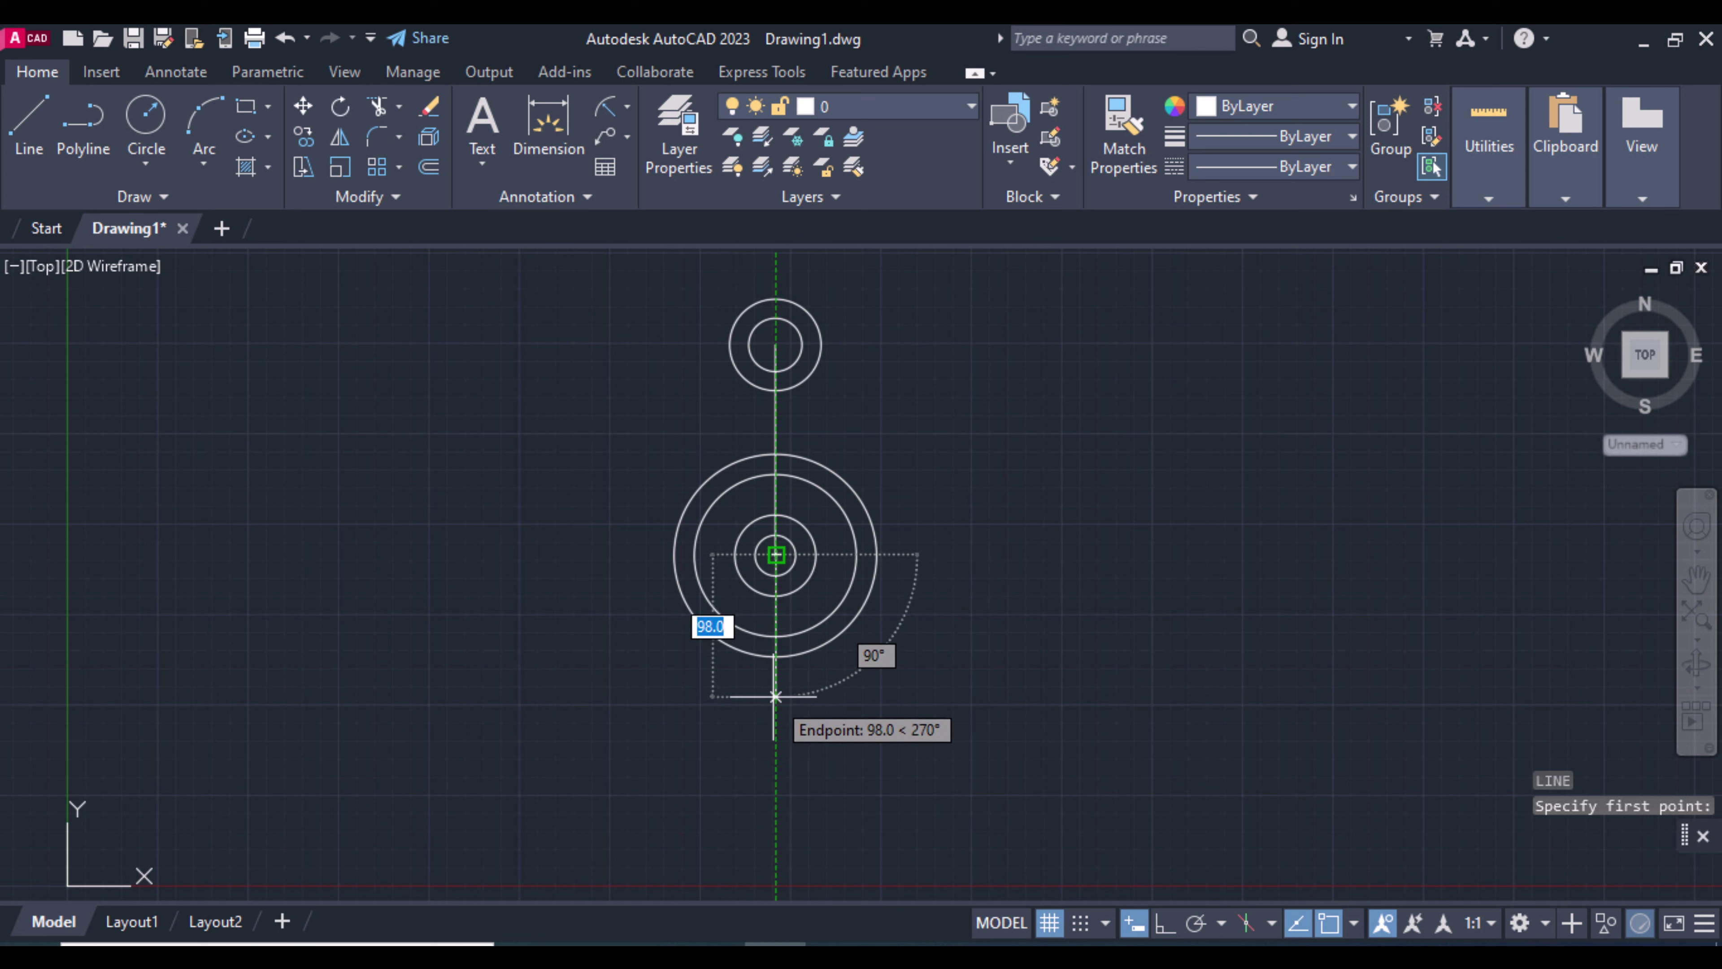
- Continue the vertical centre line 57.5 further down
{"action": "type", "text": "57.5"}
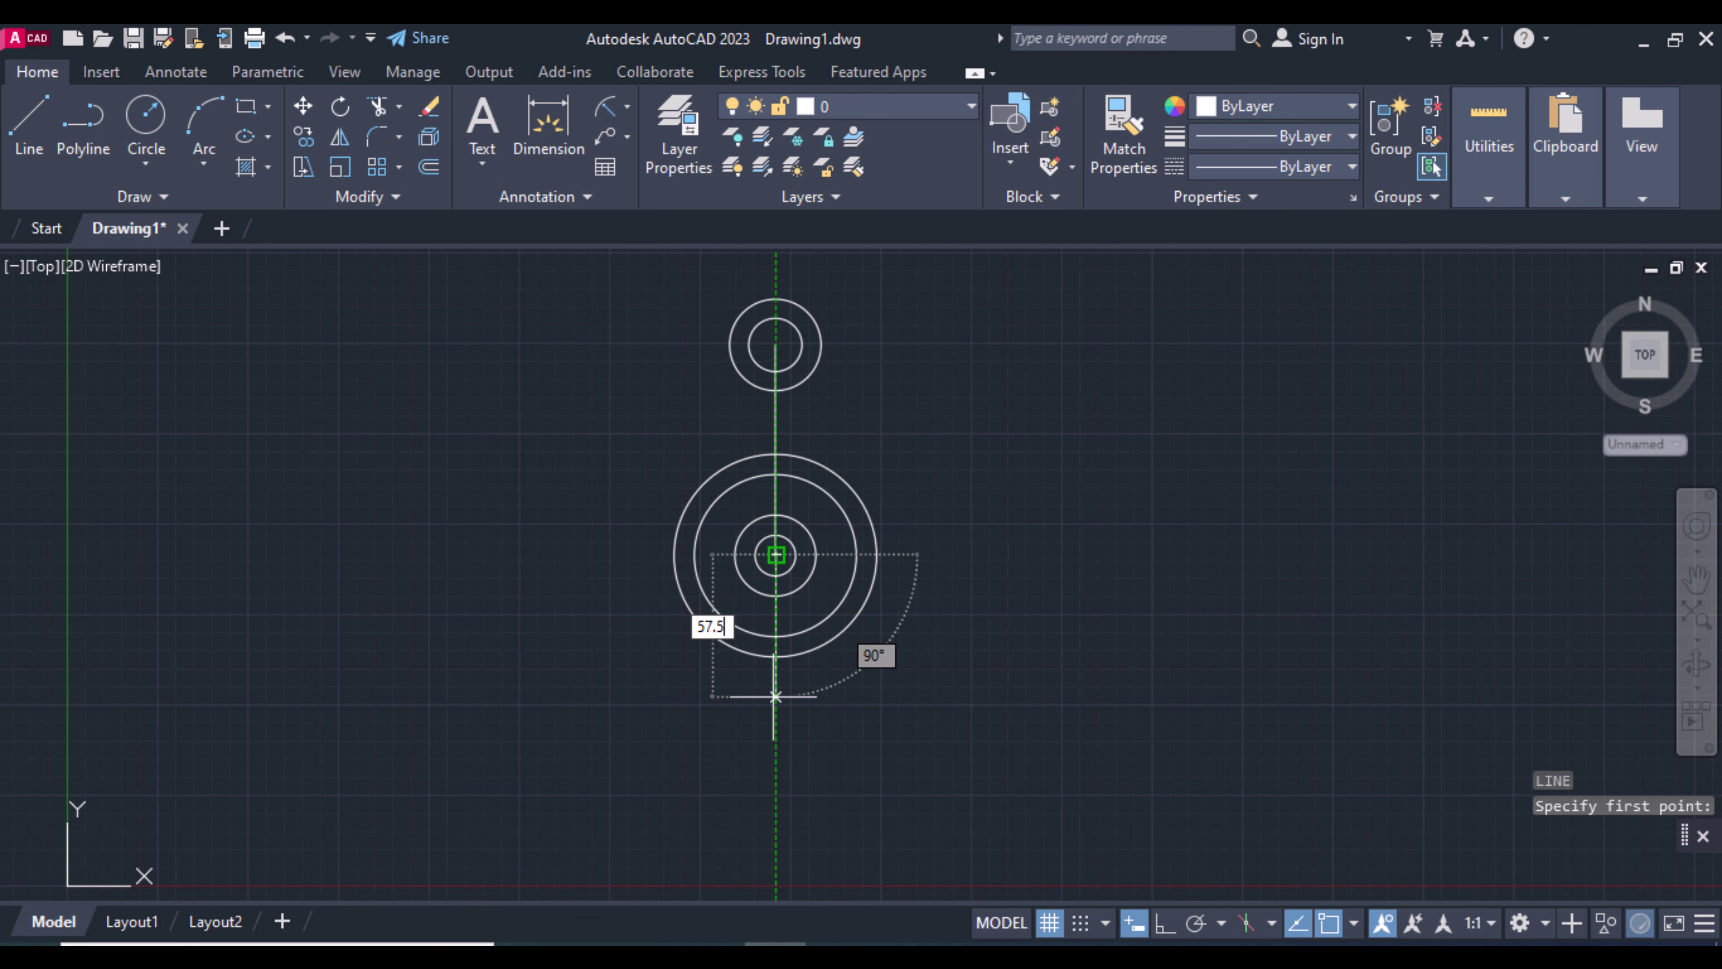
{"action": "key", "text": "Return"}
{"action": "key", "text": "Return"}
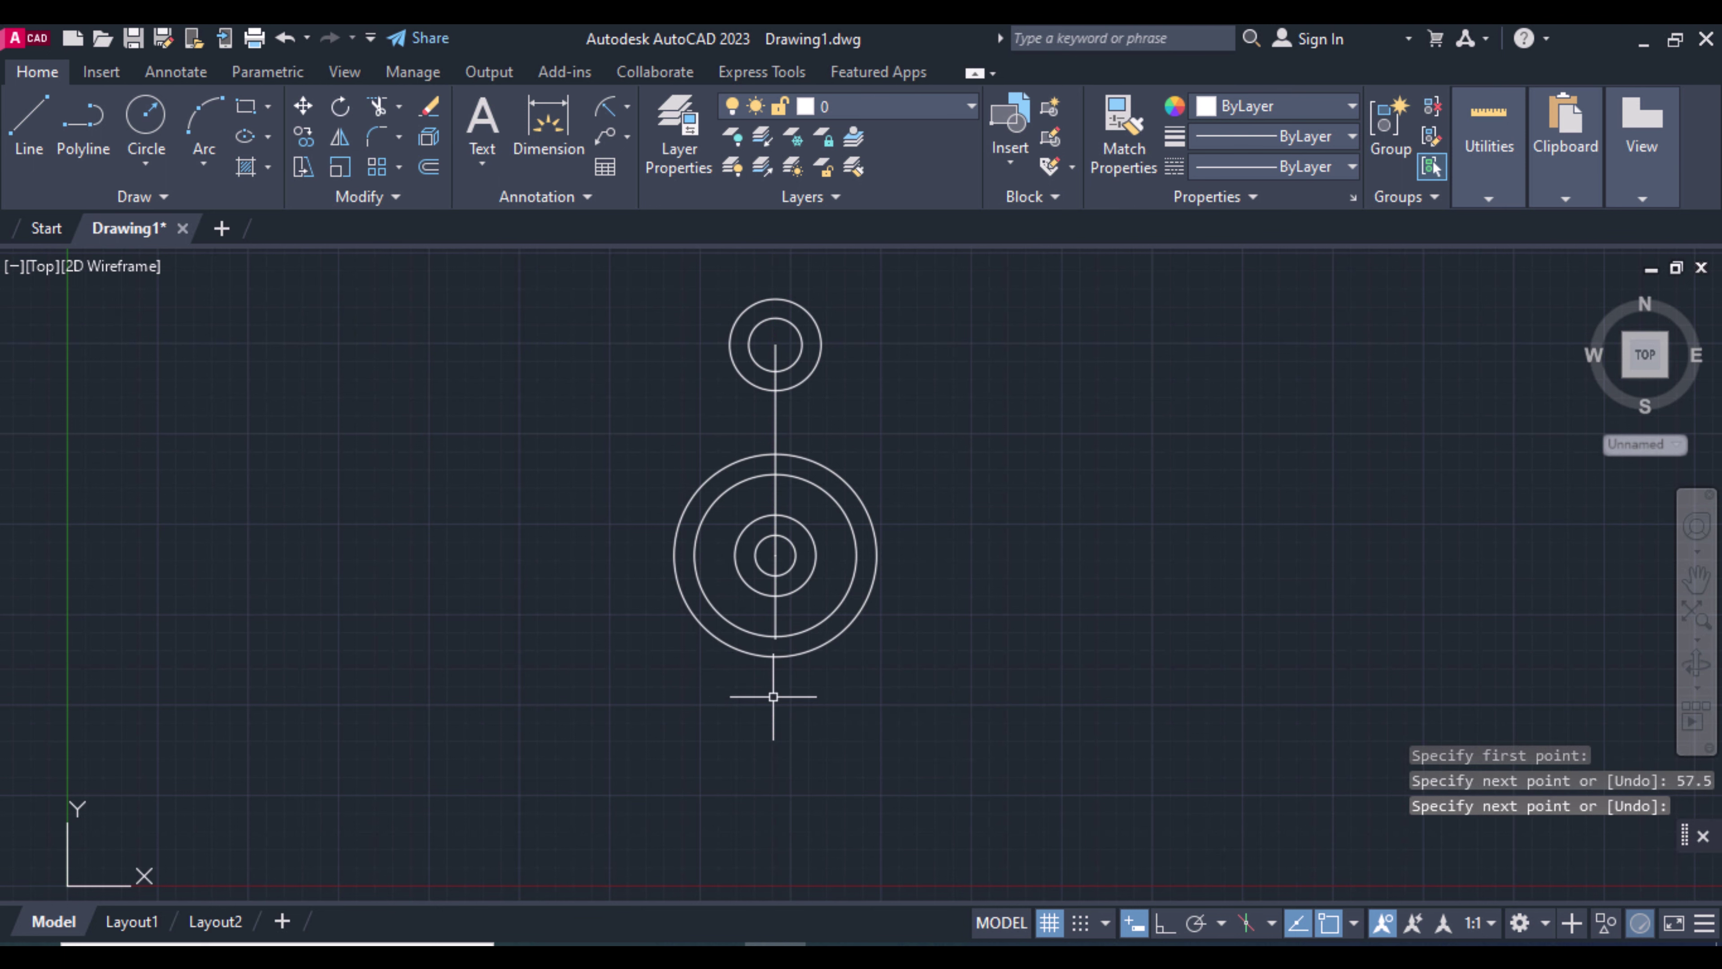
{"action": "type", "text": "c"}
{"action": "key", "text": "Return"}
- Draw a radius 28.6 circle centred at the new line's lower end
{"action": "scroll", "coordinate": [772, 696], "scroll_direction": "up", "scroll_amount": 2}
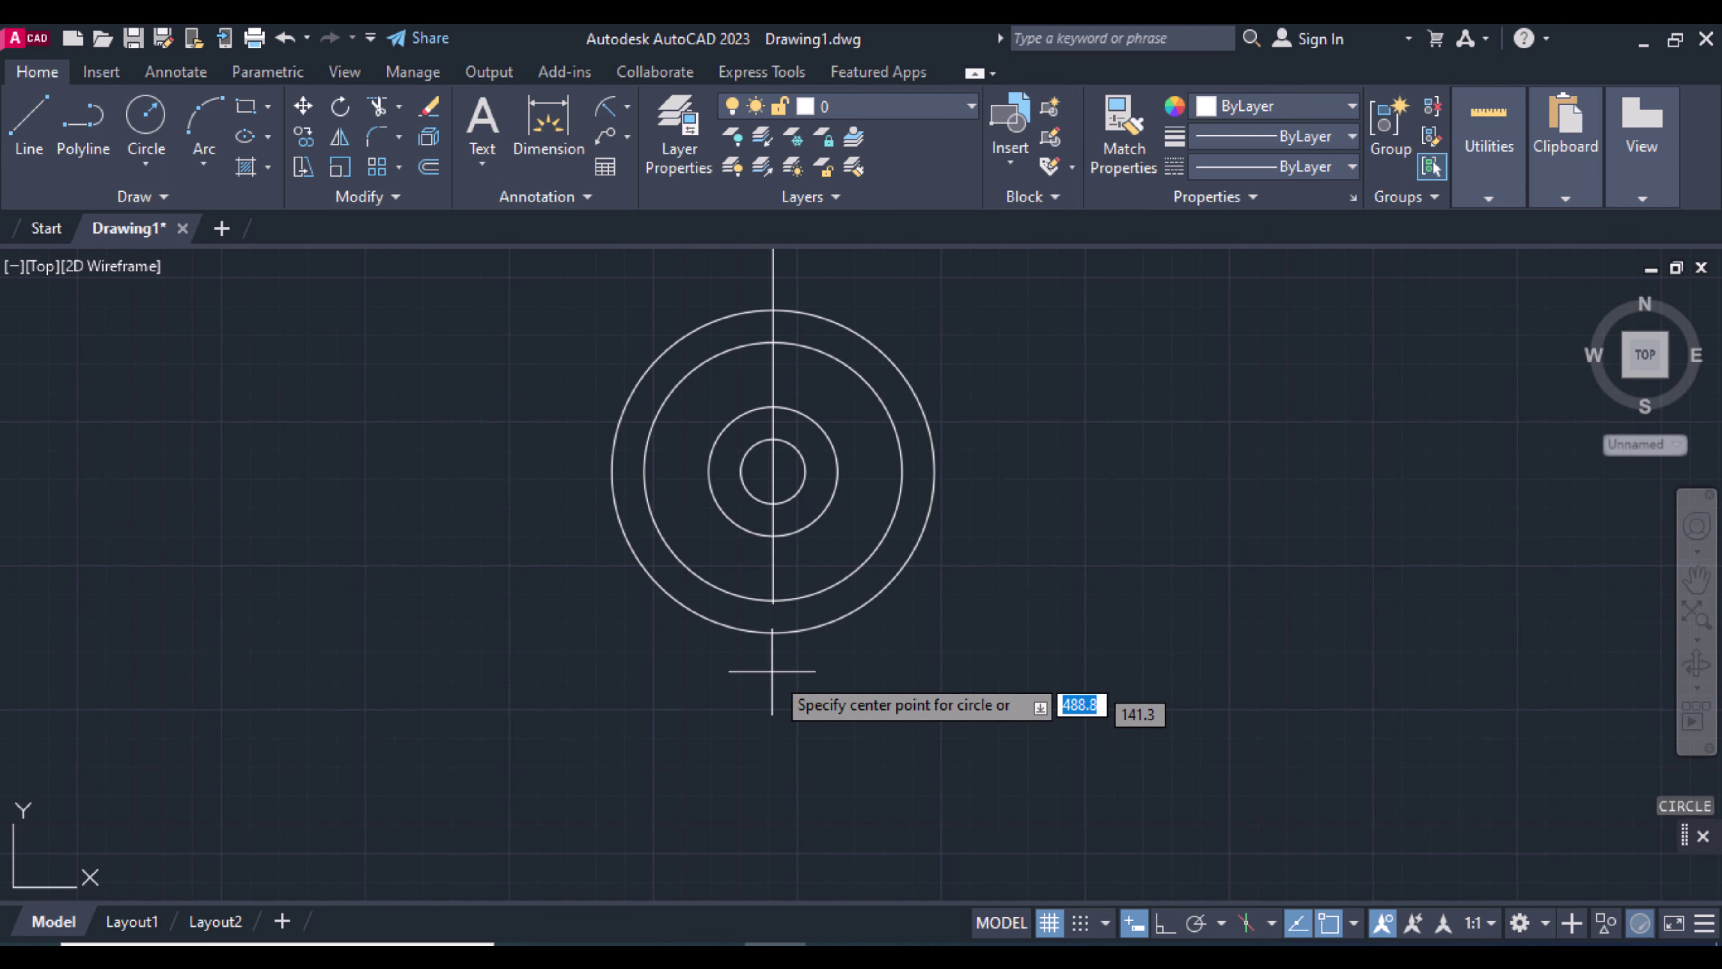
{"action": "left_click", "coordinate": [773, 603]}
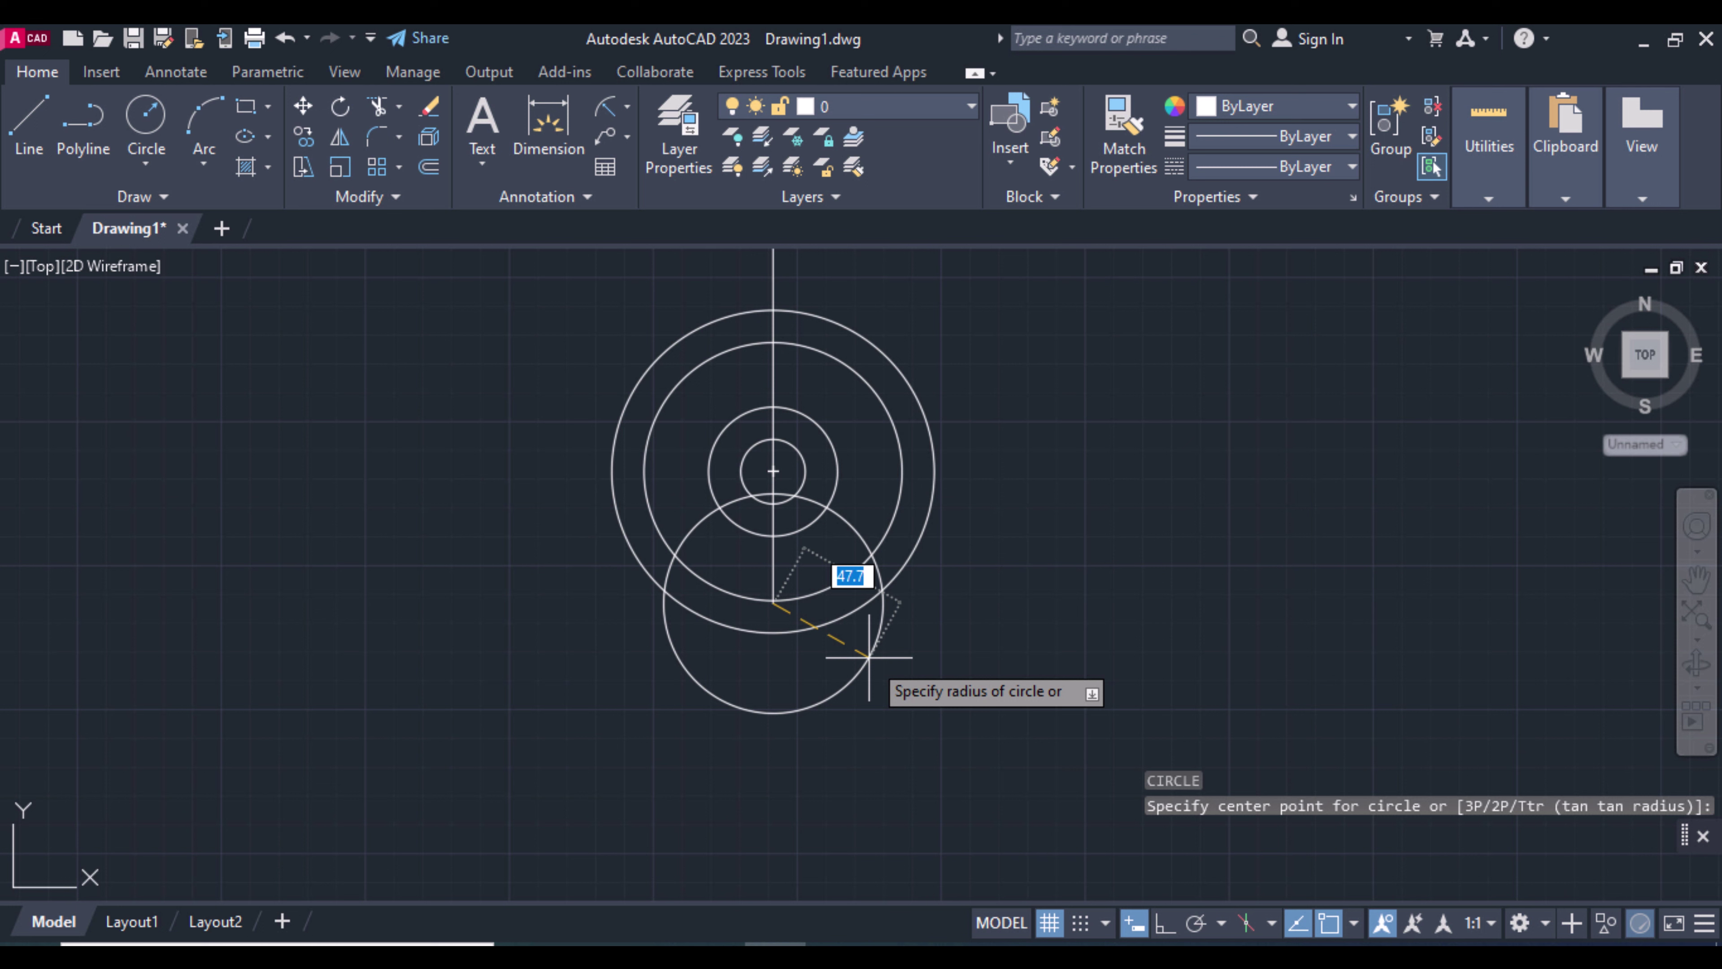
{"action": "type", "text": "28.6"}
{"action": "key", "text": "Return"}
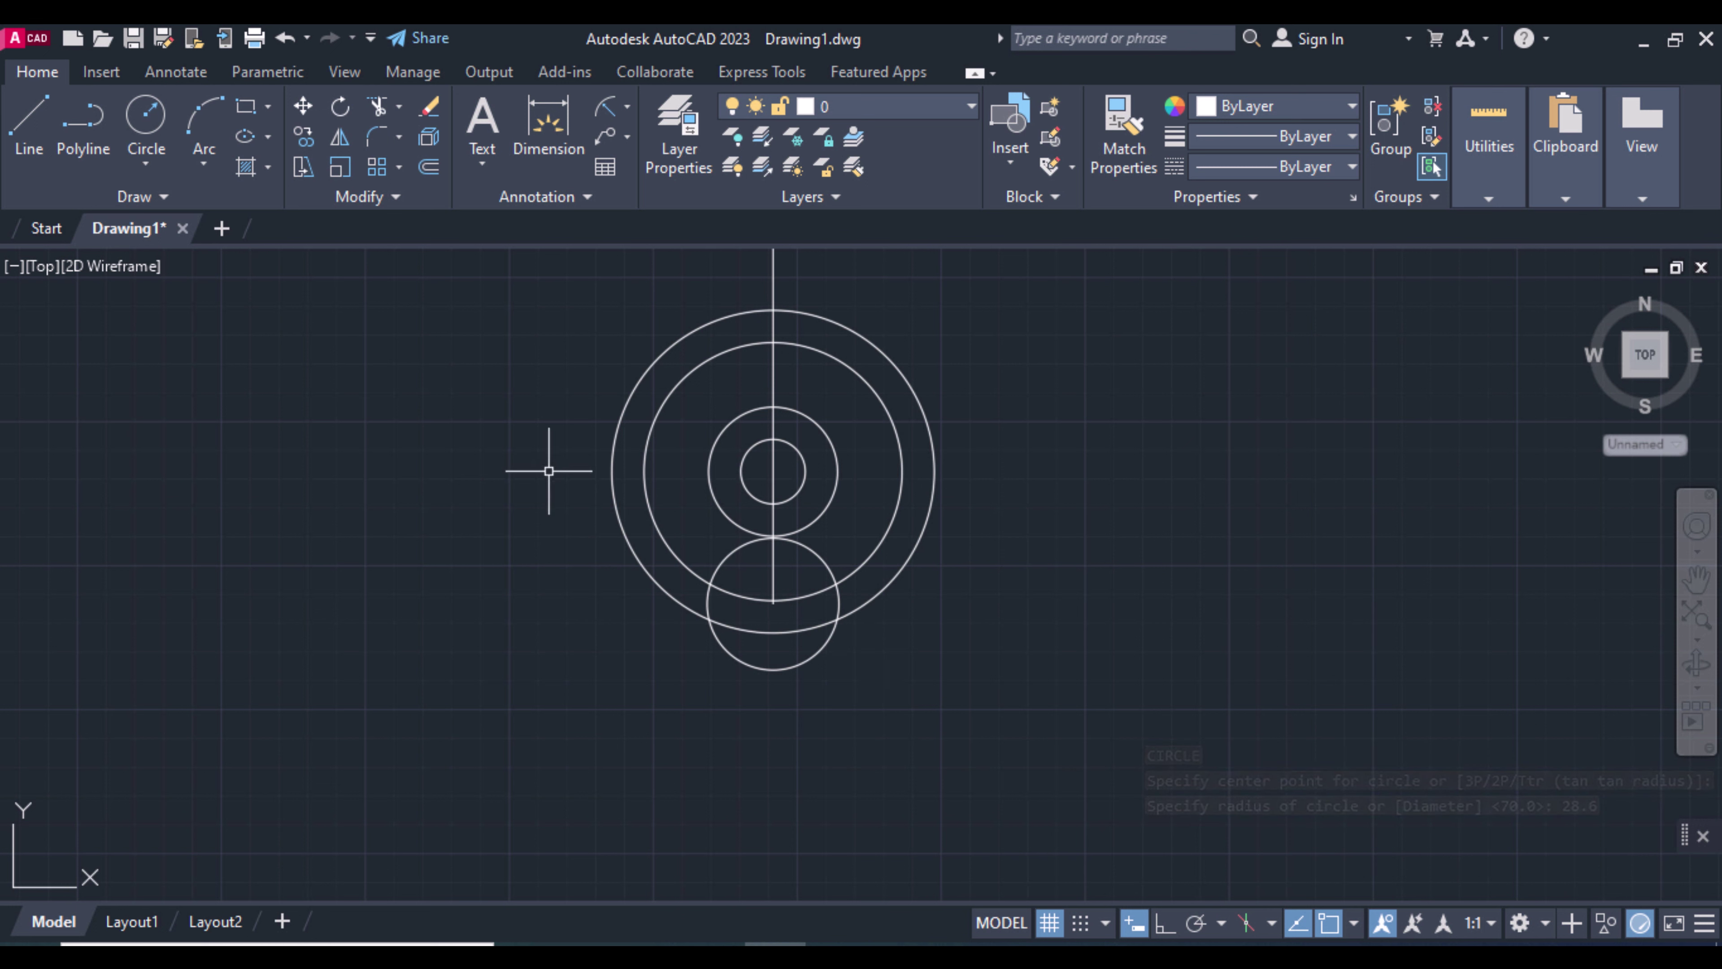
{"action": "type", "text": "l"}
{"action": "key", "text": "Return"}
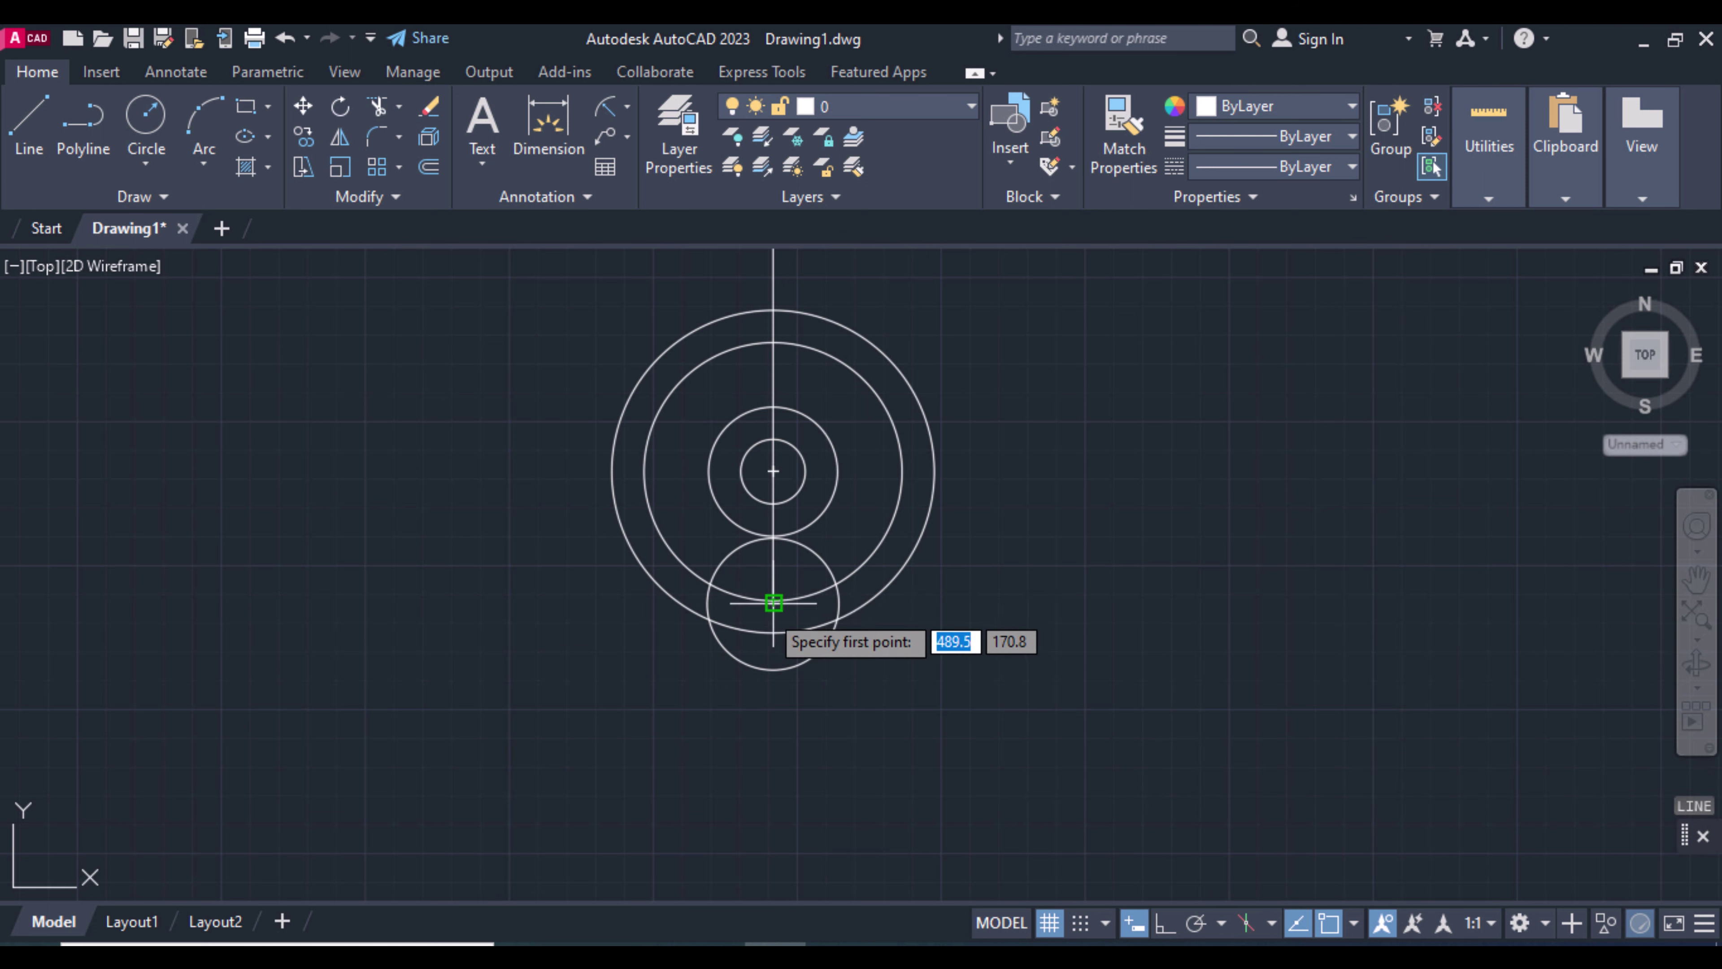
- Draw a base line 60 below the lower circle's centre, extending 84 to each side
{"action": "left_click", "coordinate": [773, 602]}
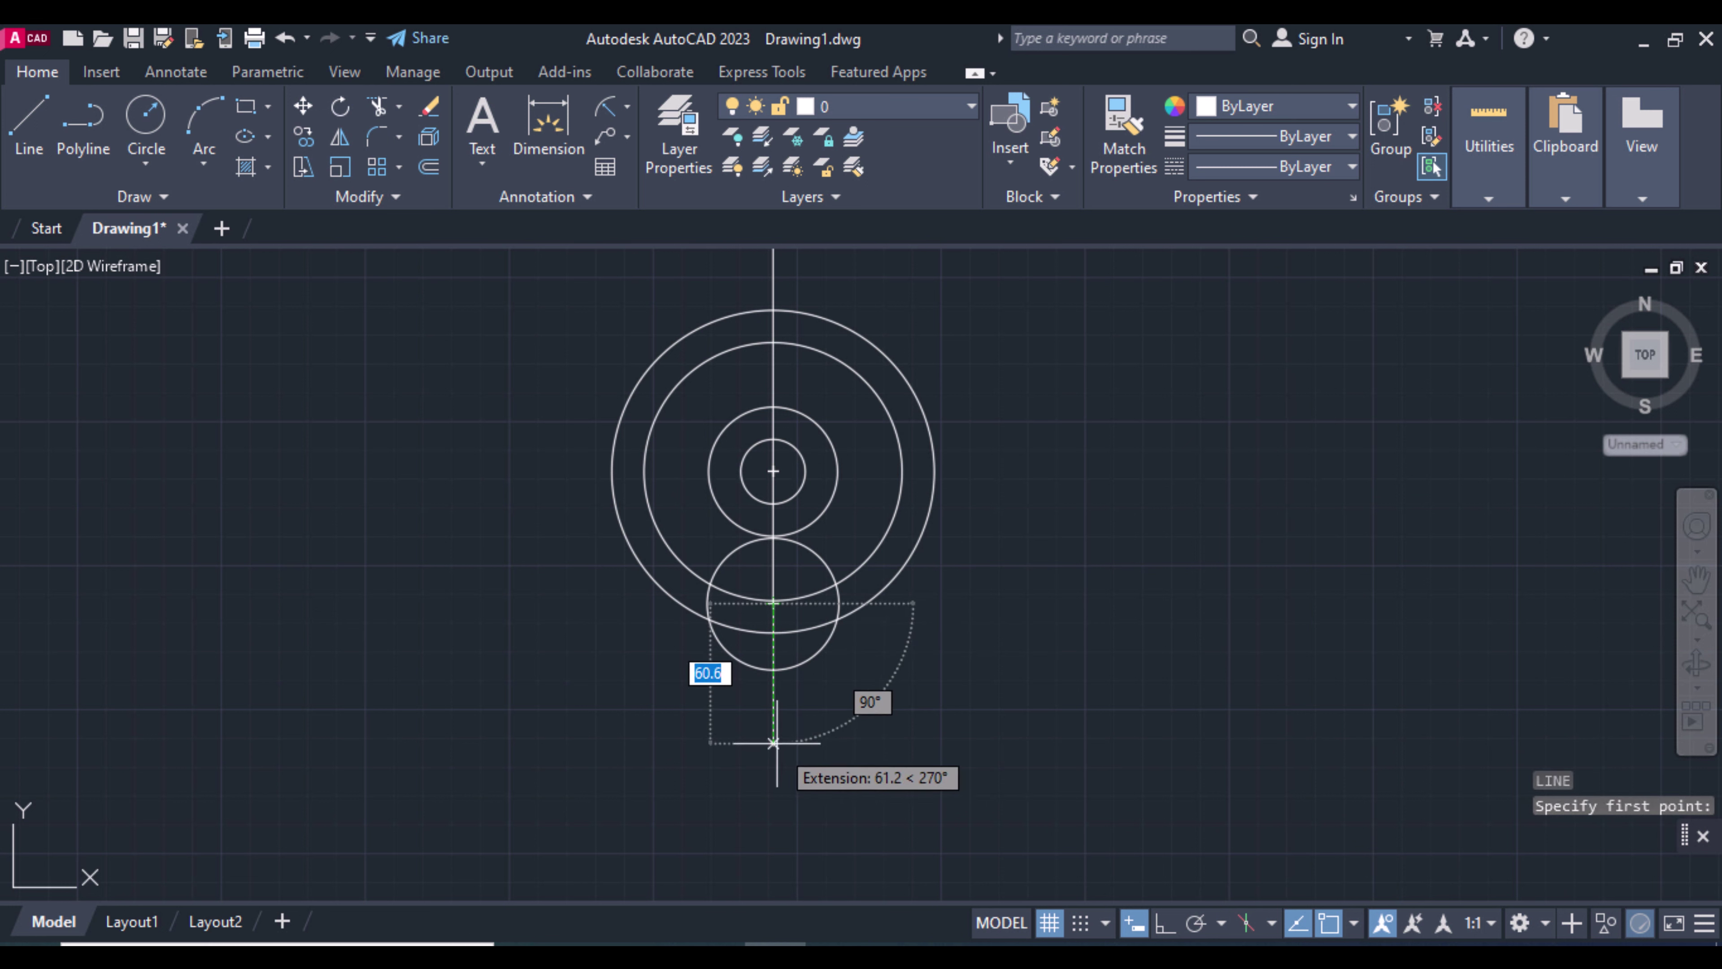
{"action": "type", "text": "60"}
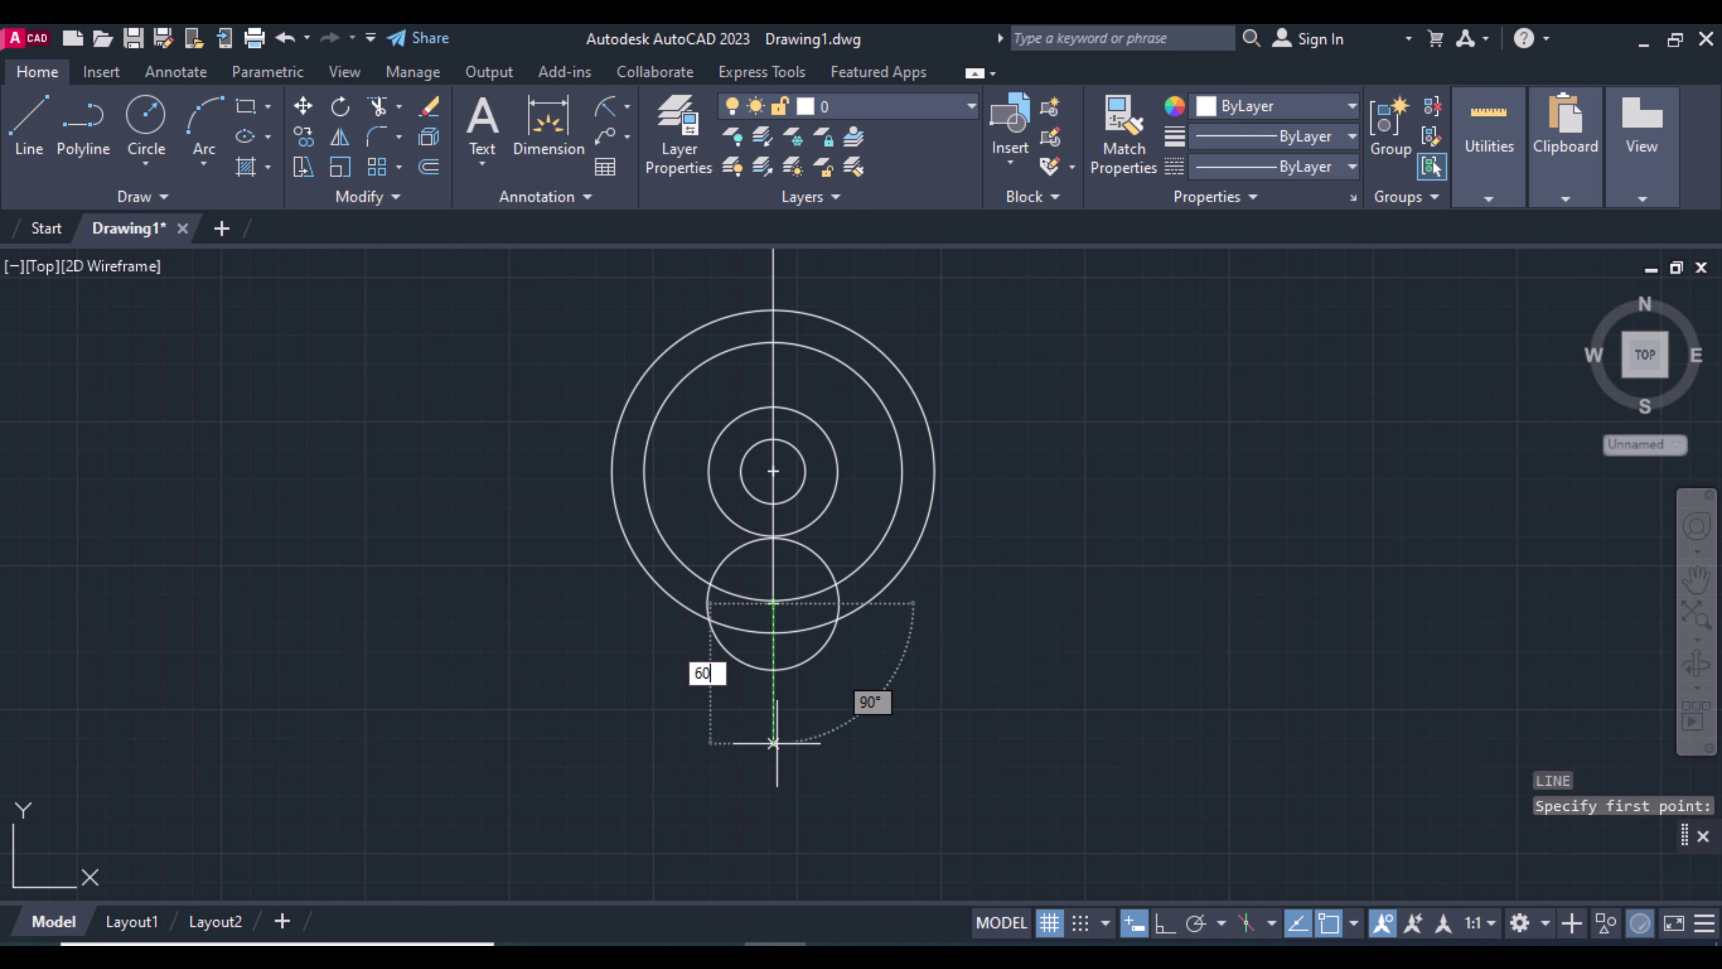
{"action": "key", "text": "Return"}
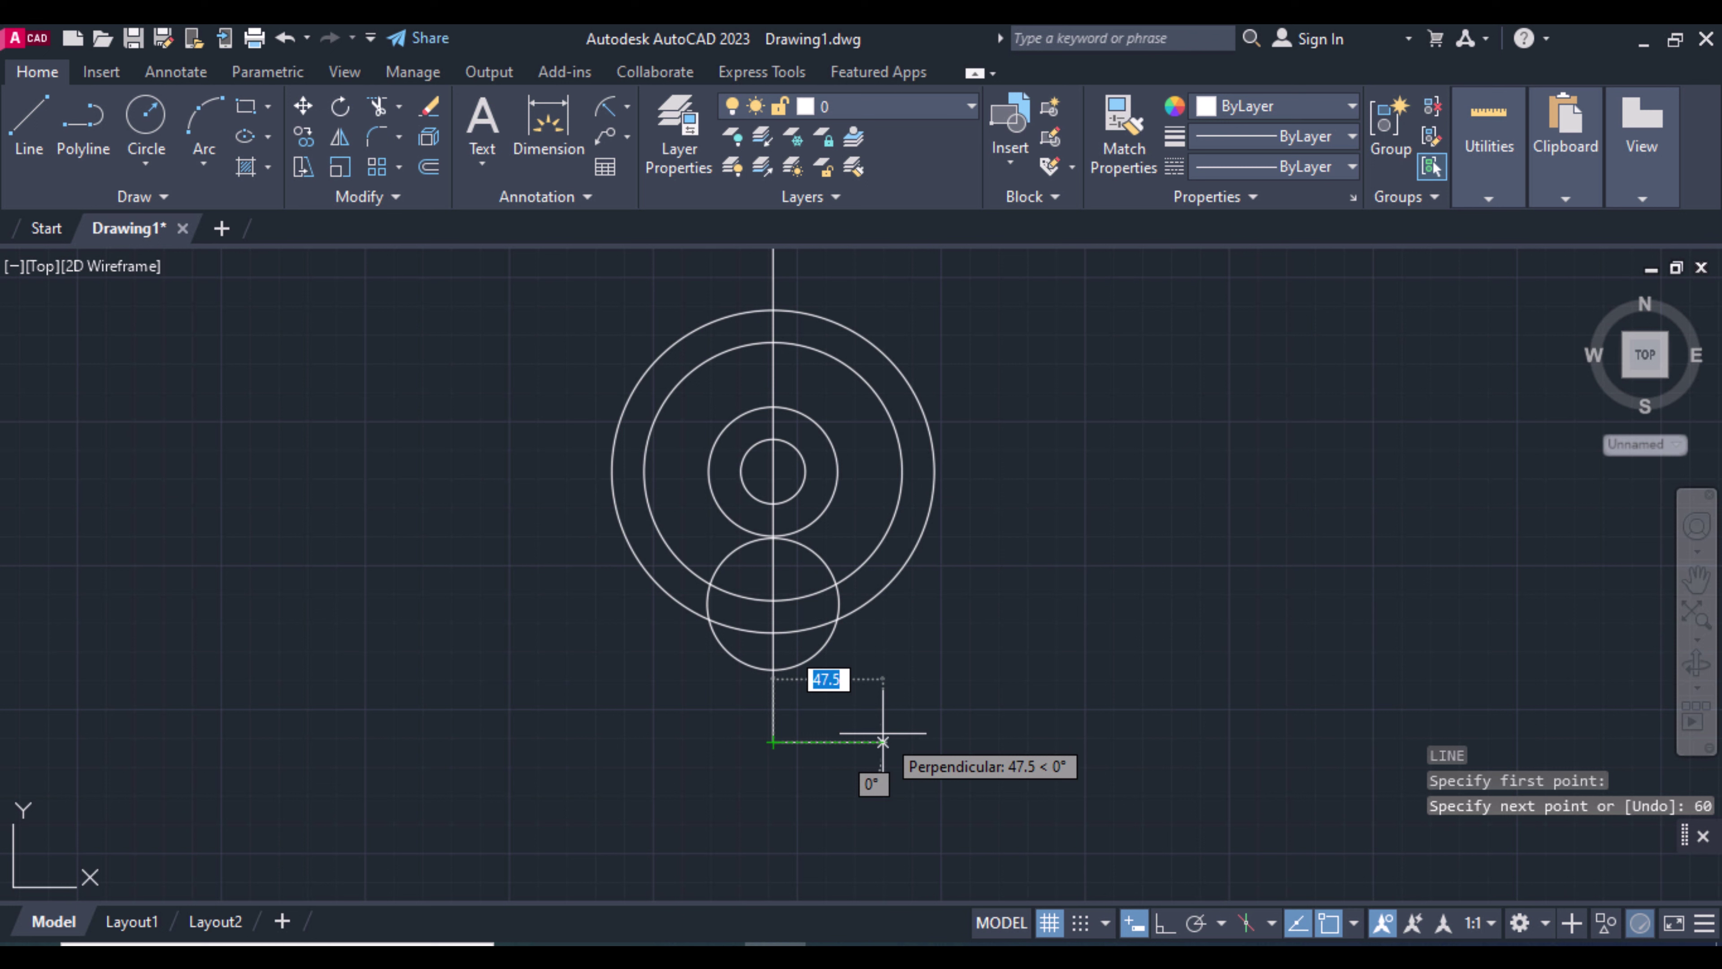
{"action": "type", "text": "84"}
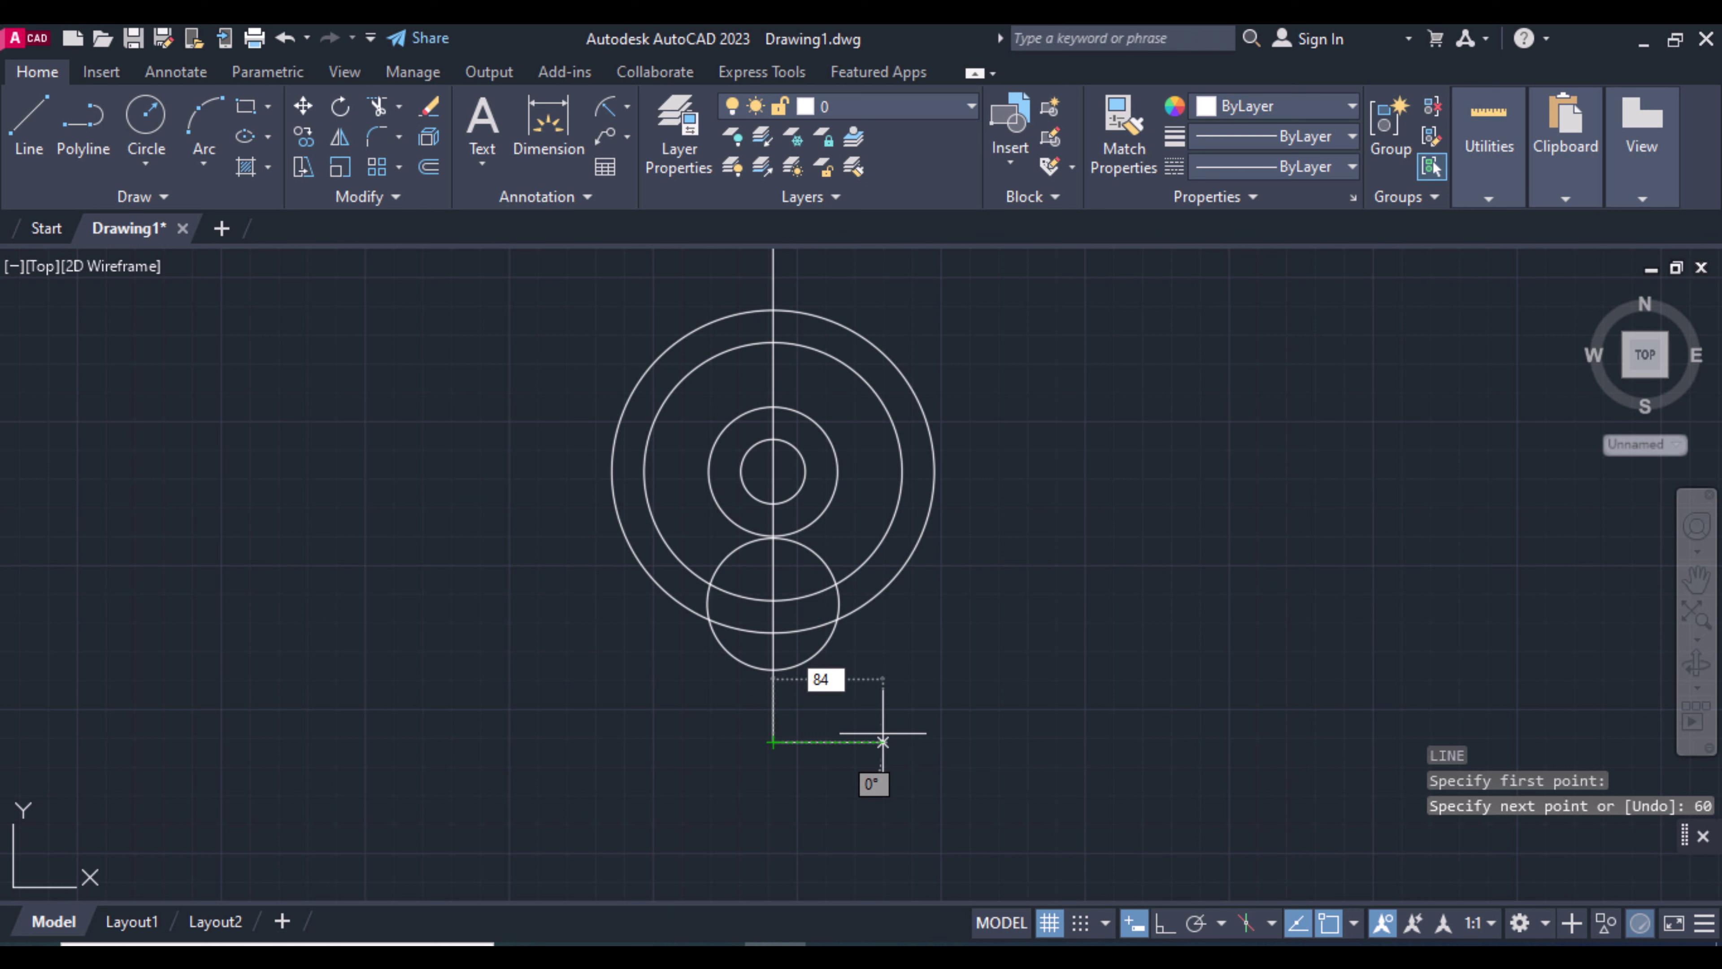
{"action": "key", "text": "Return"}
{"action": "key", "text": "Return"}
{"action": "key", "text": "Return"}
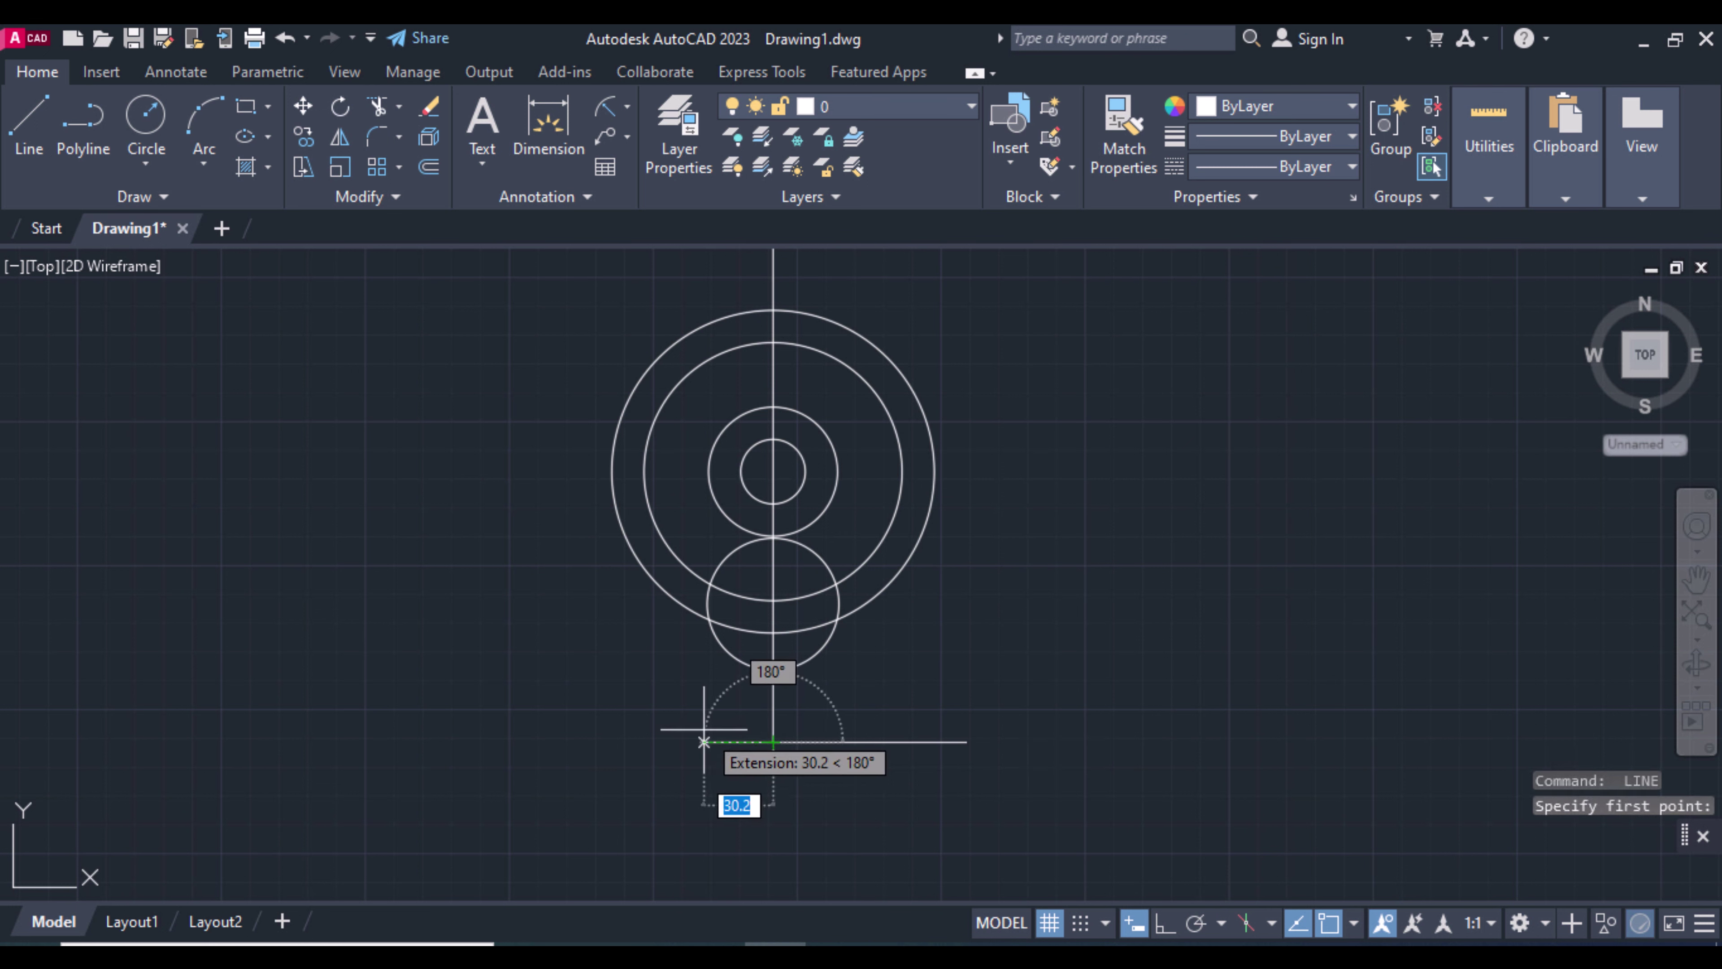
{"action": "type", "text": "84"}
{"action": "key", "text": "Return"}
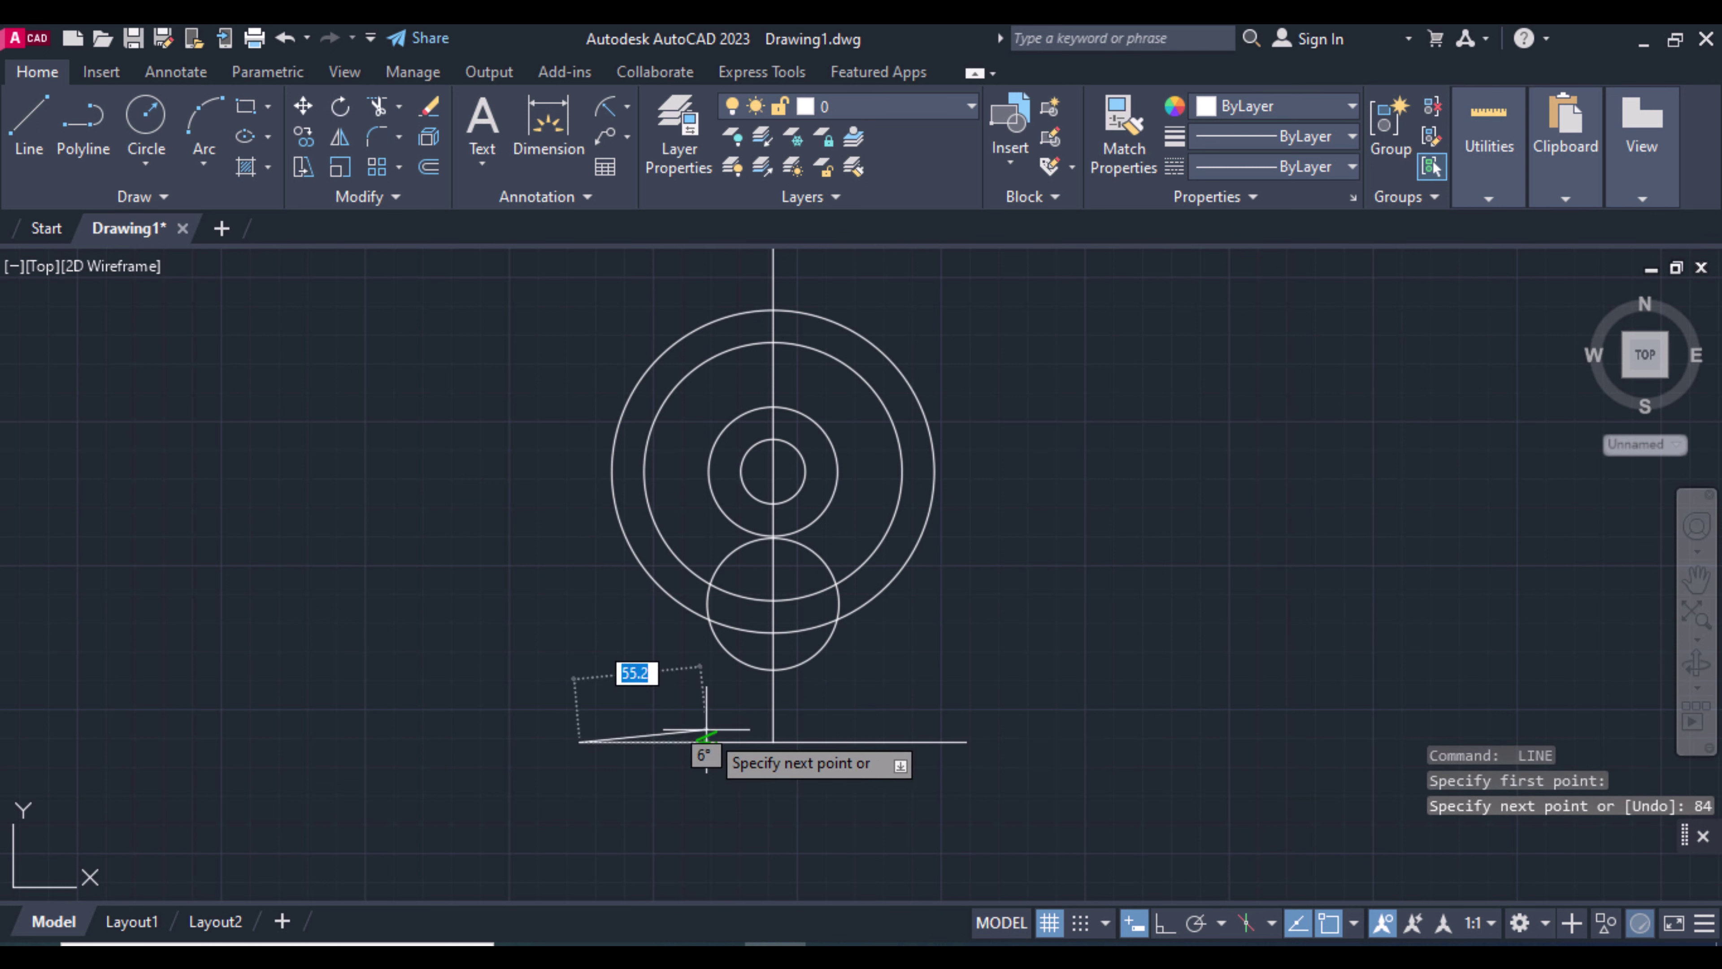
- With Ortho on, add 24-high upright segments at both base ends
{"action": "left_click", "coordinate": [1165, 923]}
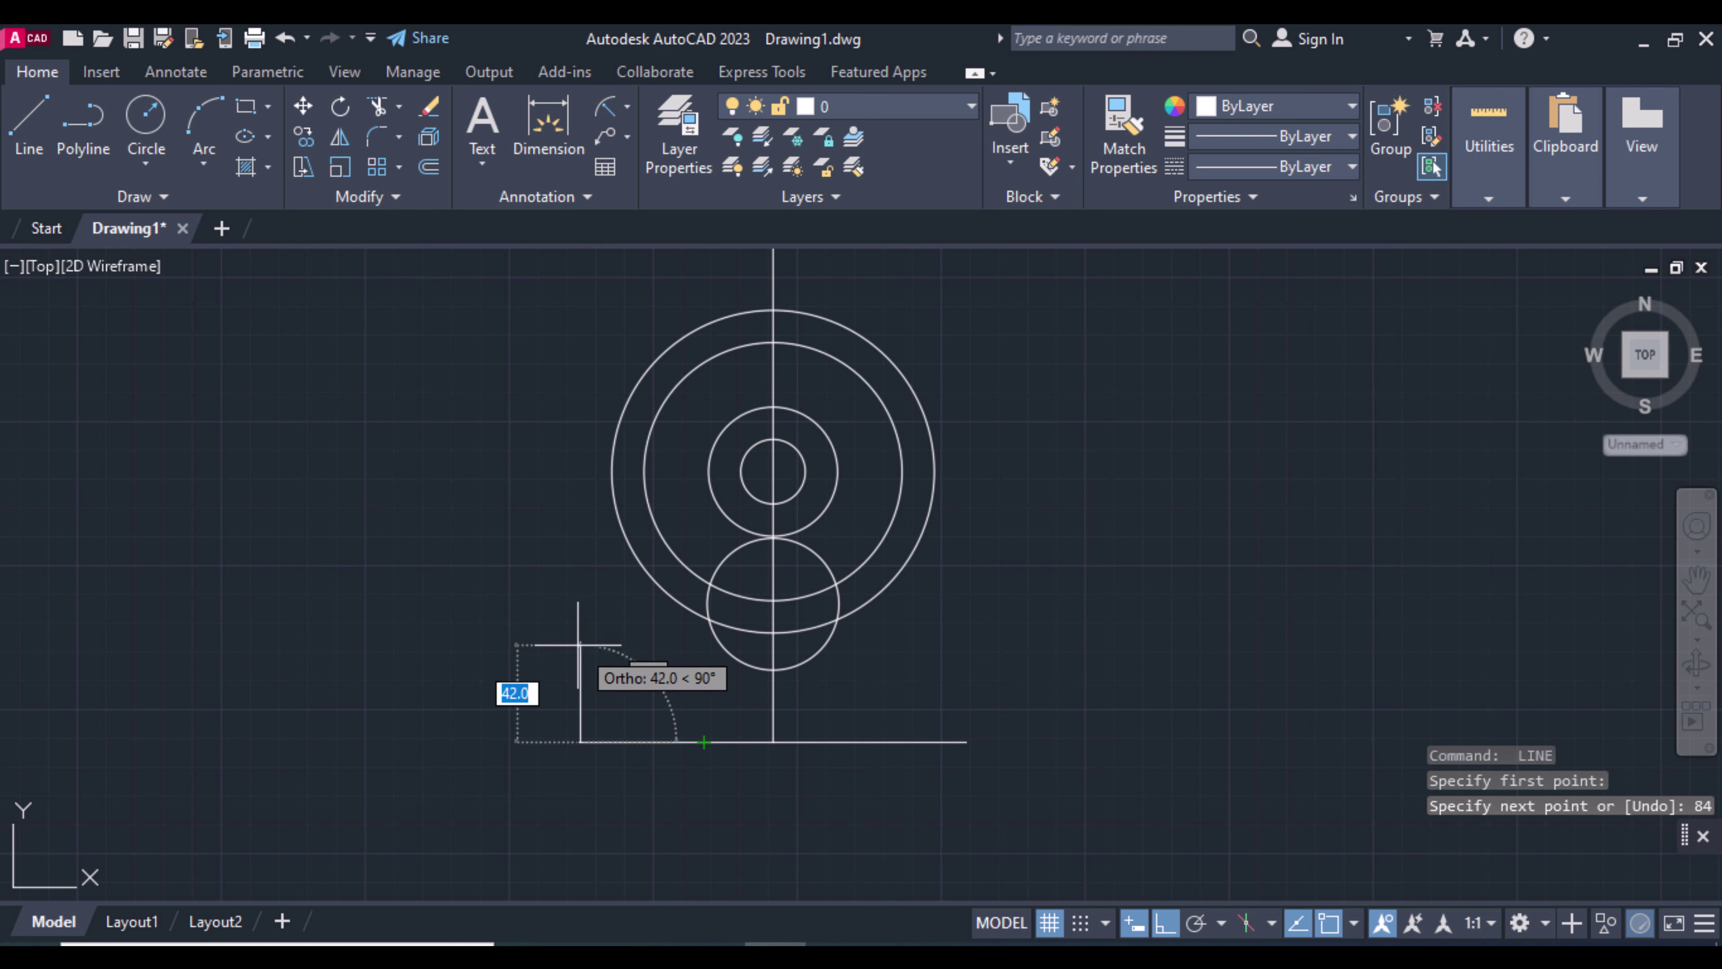
{"action": "type", "text": "24"}
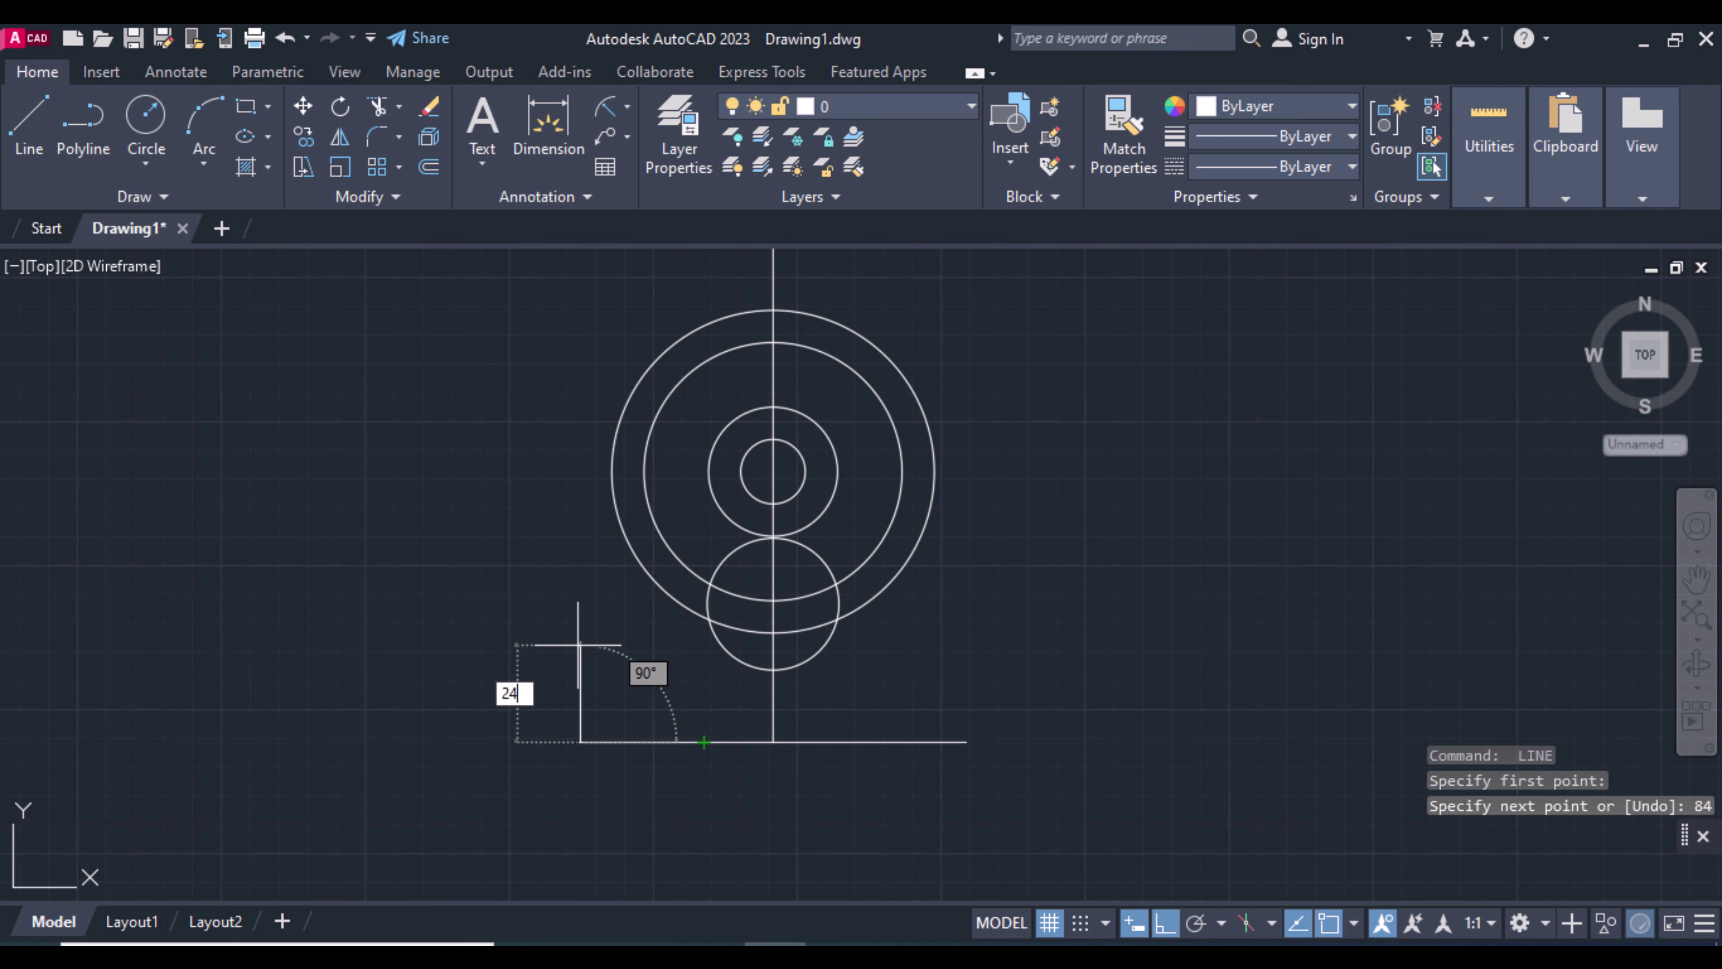
{"action": "key", "text": "Return"}
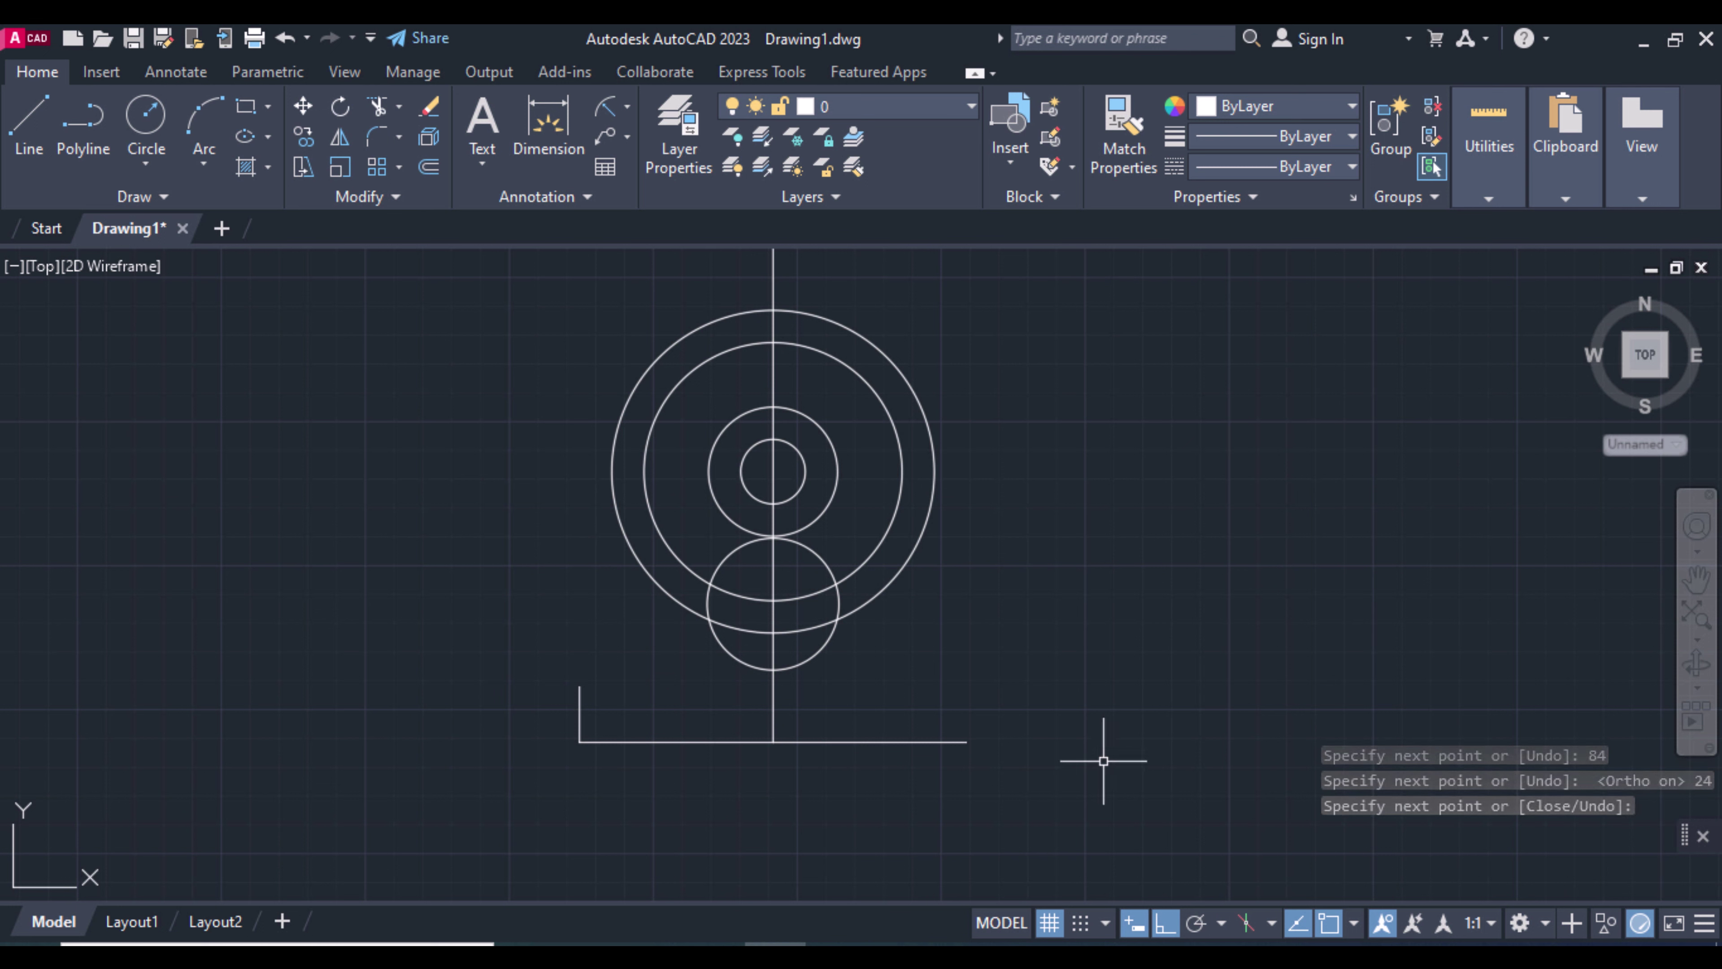
{"action": "key", "text": "Return"}
{"action": "key", "text": "Return"}
{"action": "type", "text": "24"}
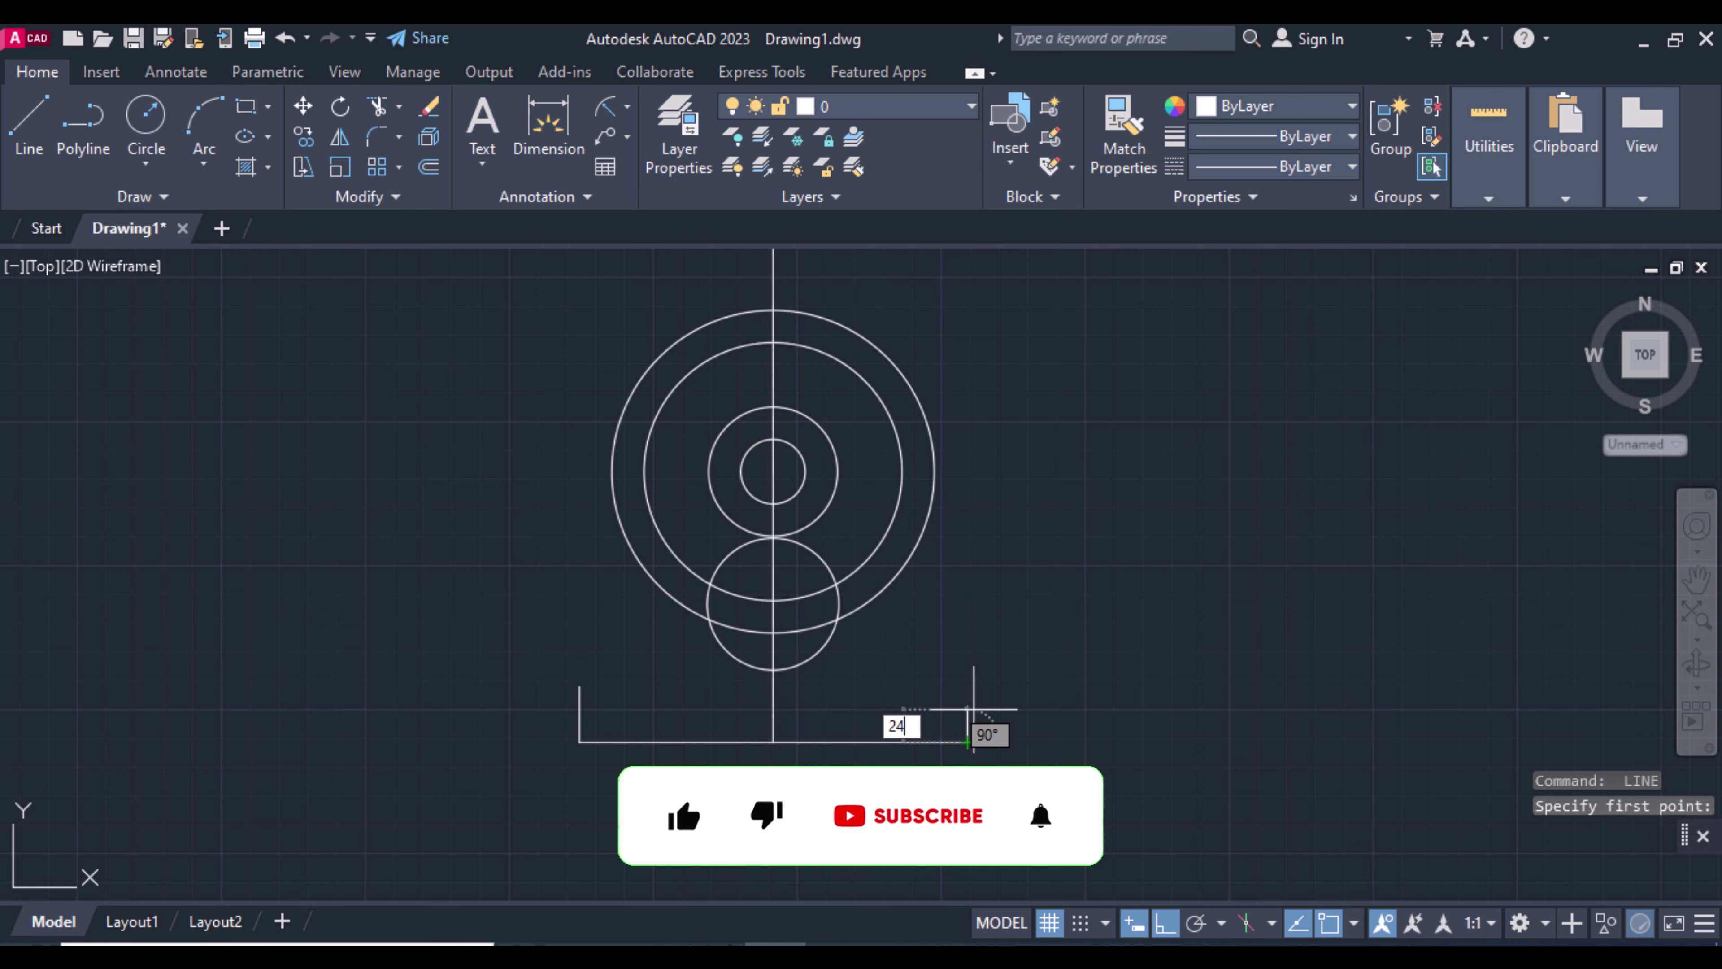
{"action": "key", "text": "Return"}
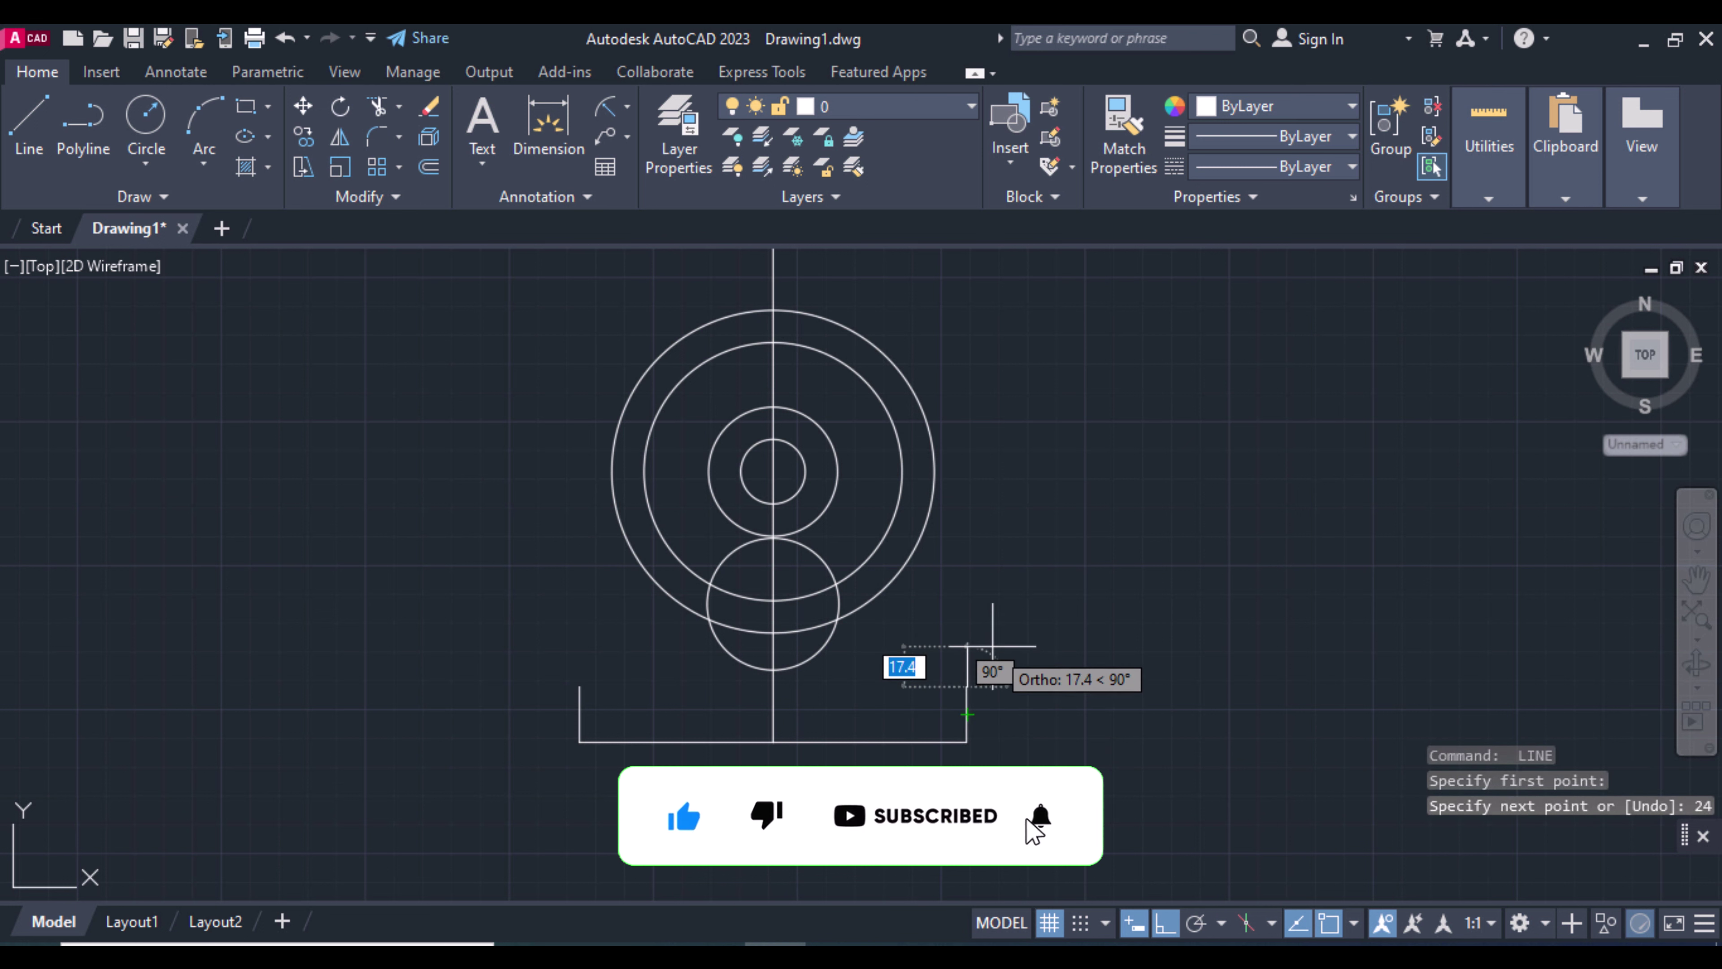
{"action": "key", "text": "Return"}
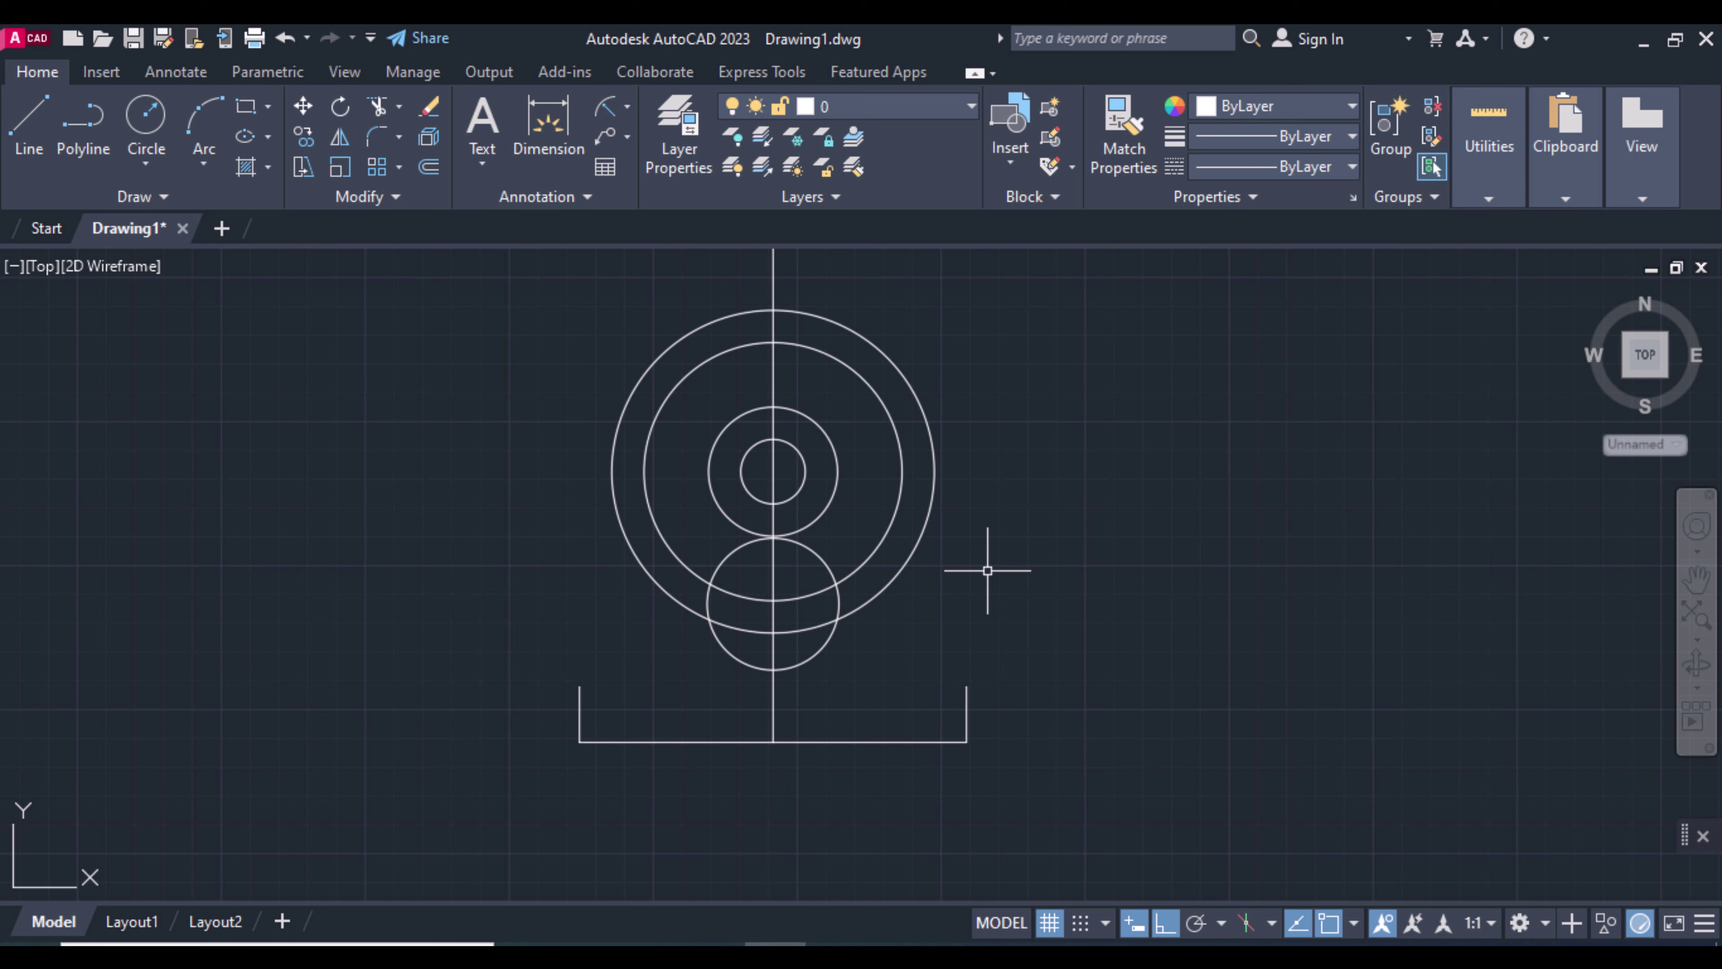
- Draw a horizontal line through the lower centre spanning the concentric circles
{"action": "type", "text": "l"}
{"action": "key", "text": "Return"}
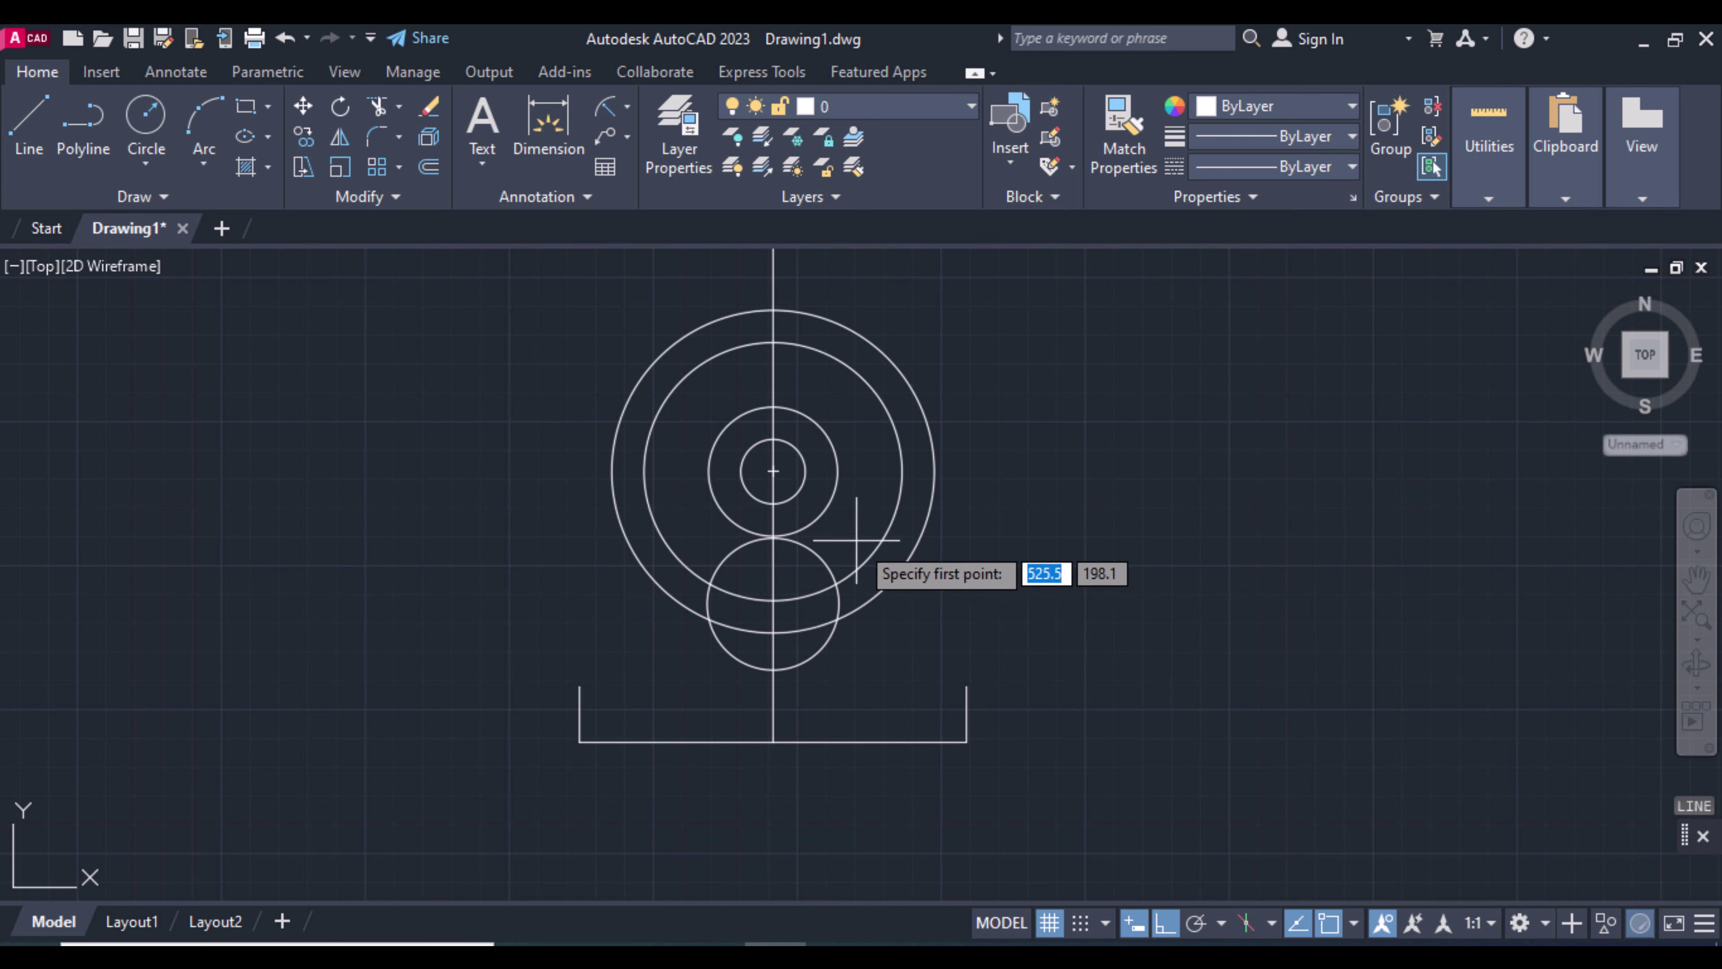
{"action": "left_click", "coordinate": [772, 504]}
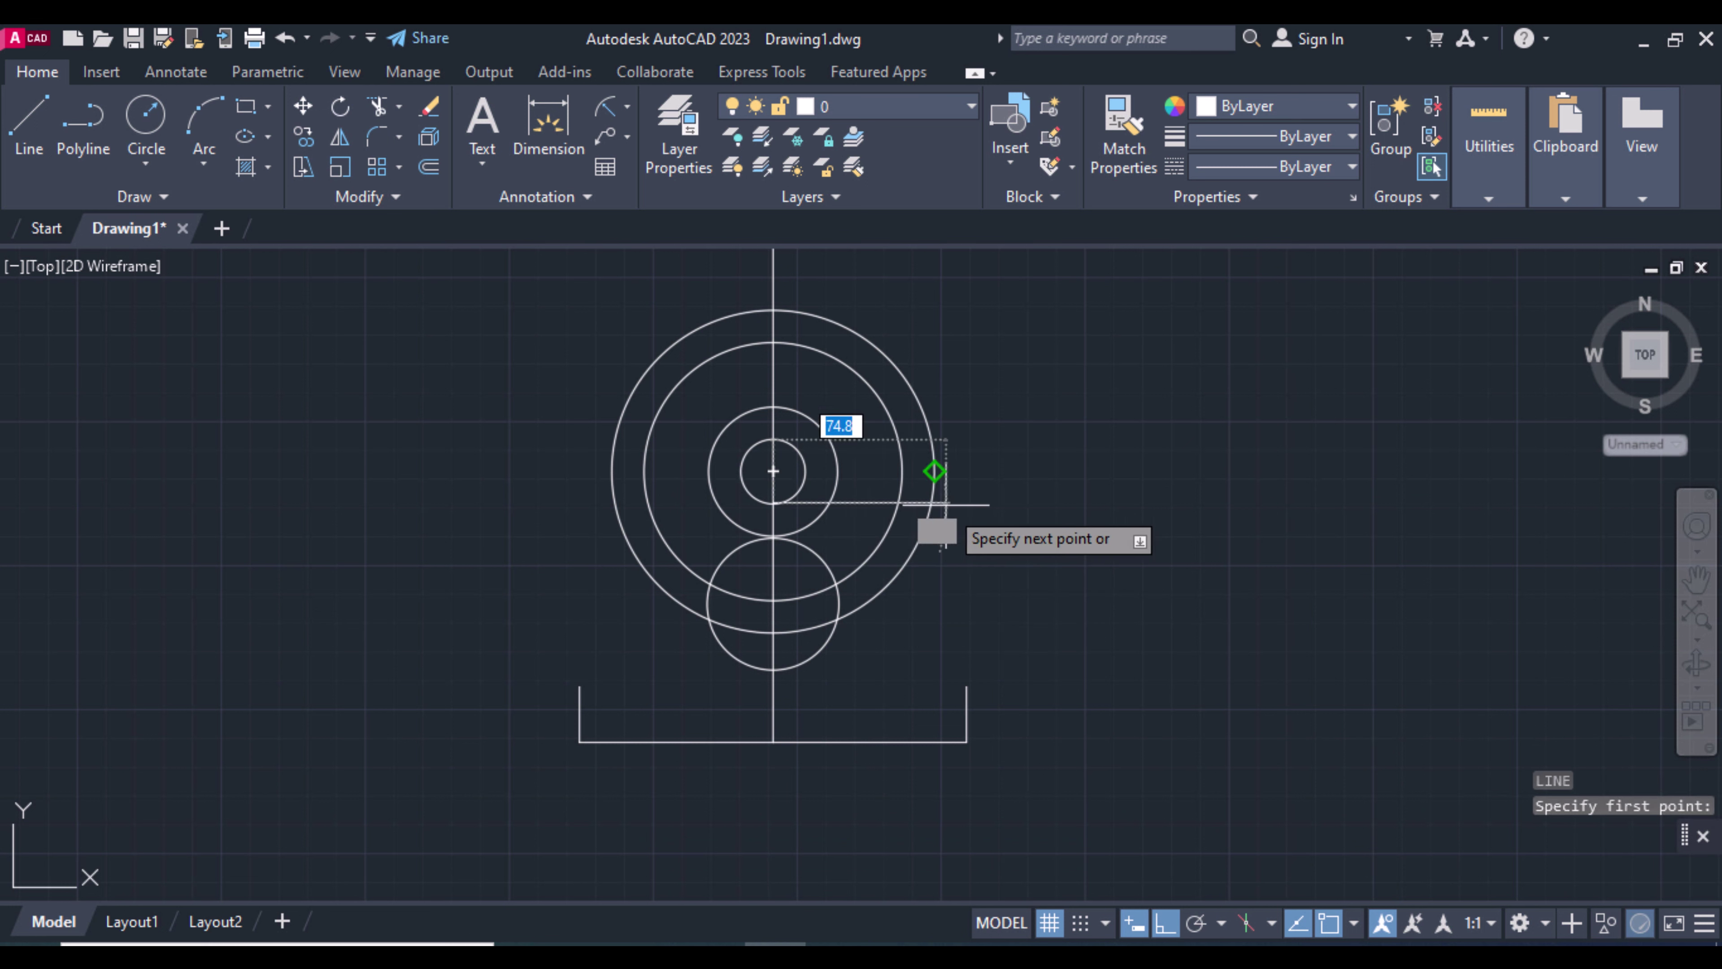
{"action": "left_click", "coordinate": [992, 503]}
{"action": "key", "text": "Return"}
{"action": "key", "text": "Return"}
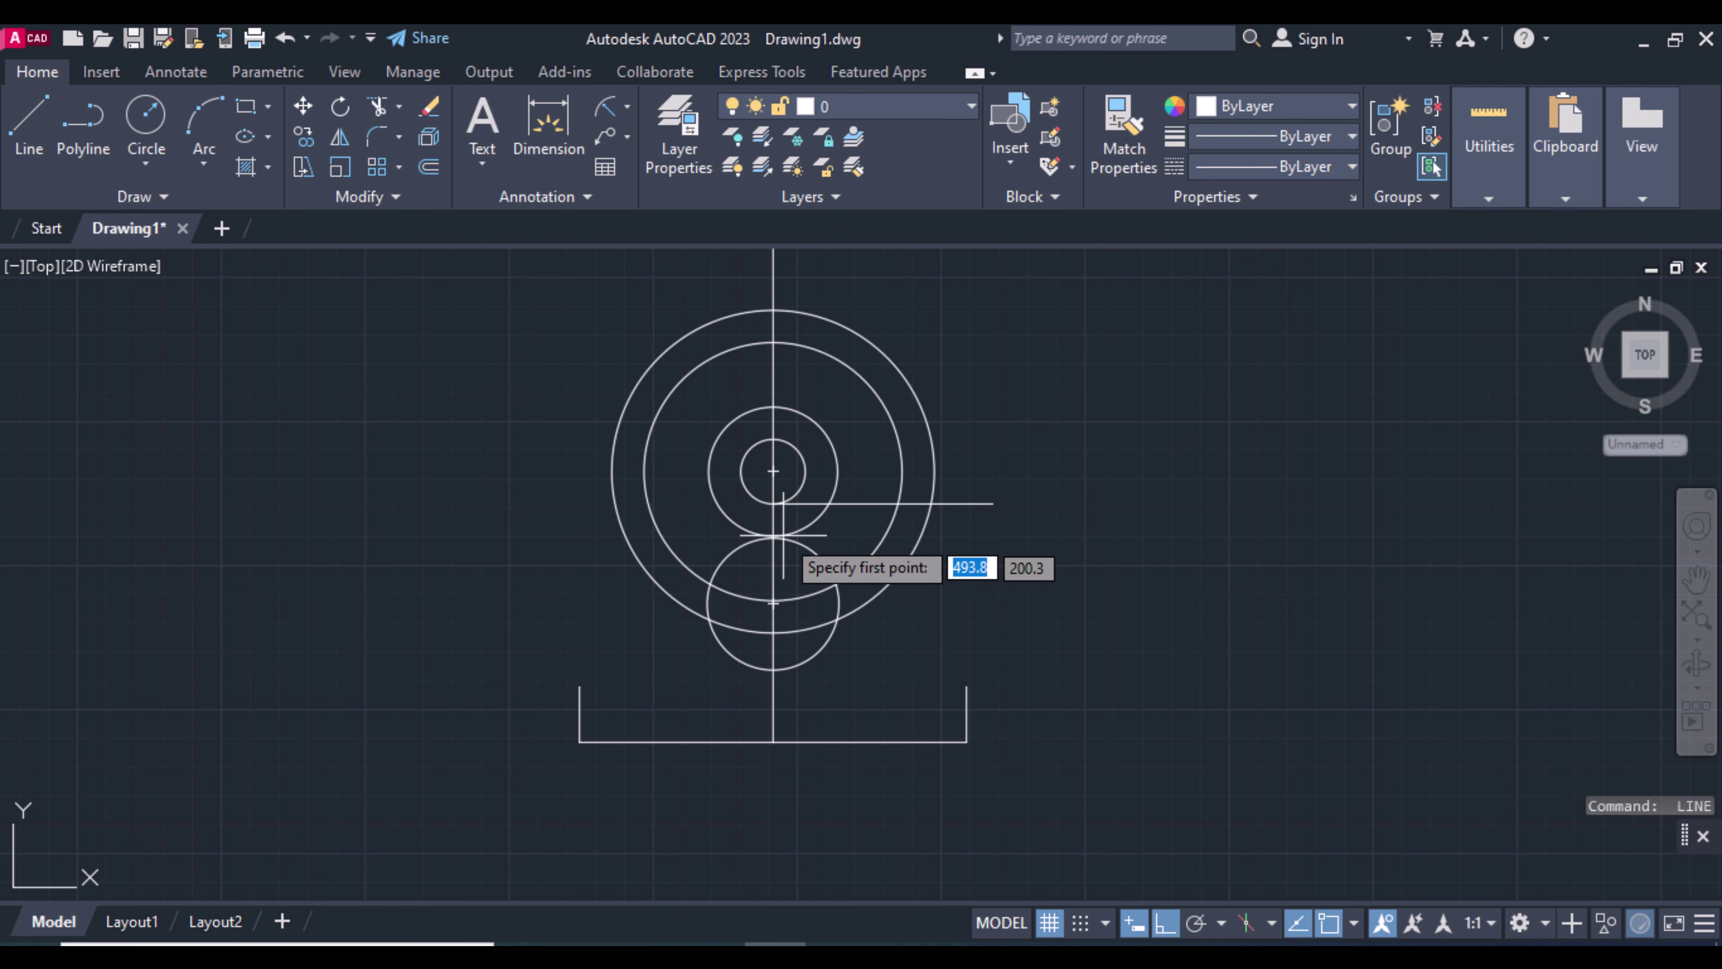
{"action": "left_click", "coordinate": [773, 503]}
{"action": "left_click", "coordinate": [578, 507]}
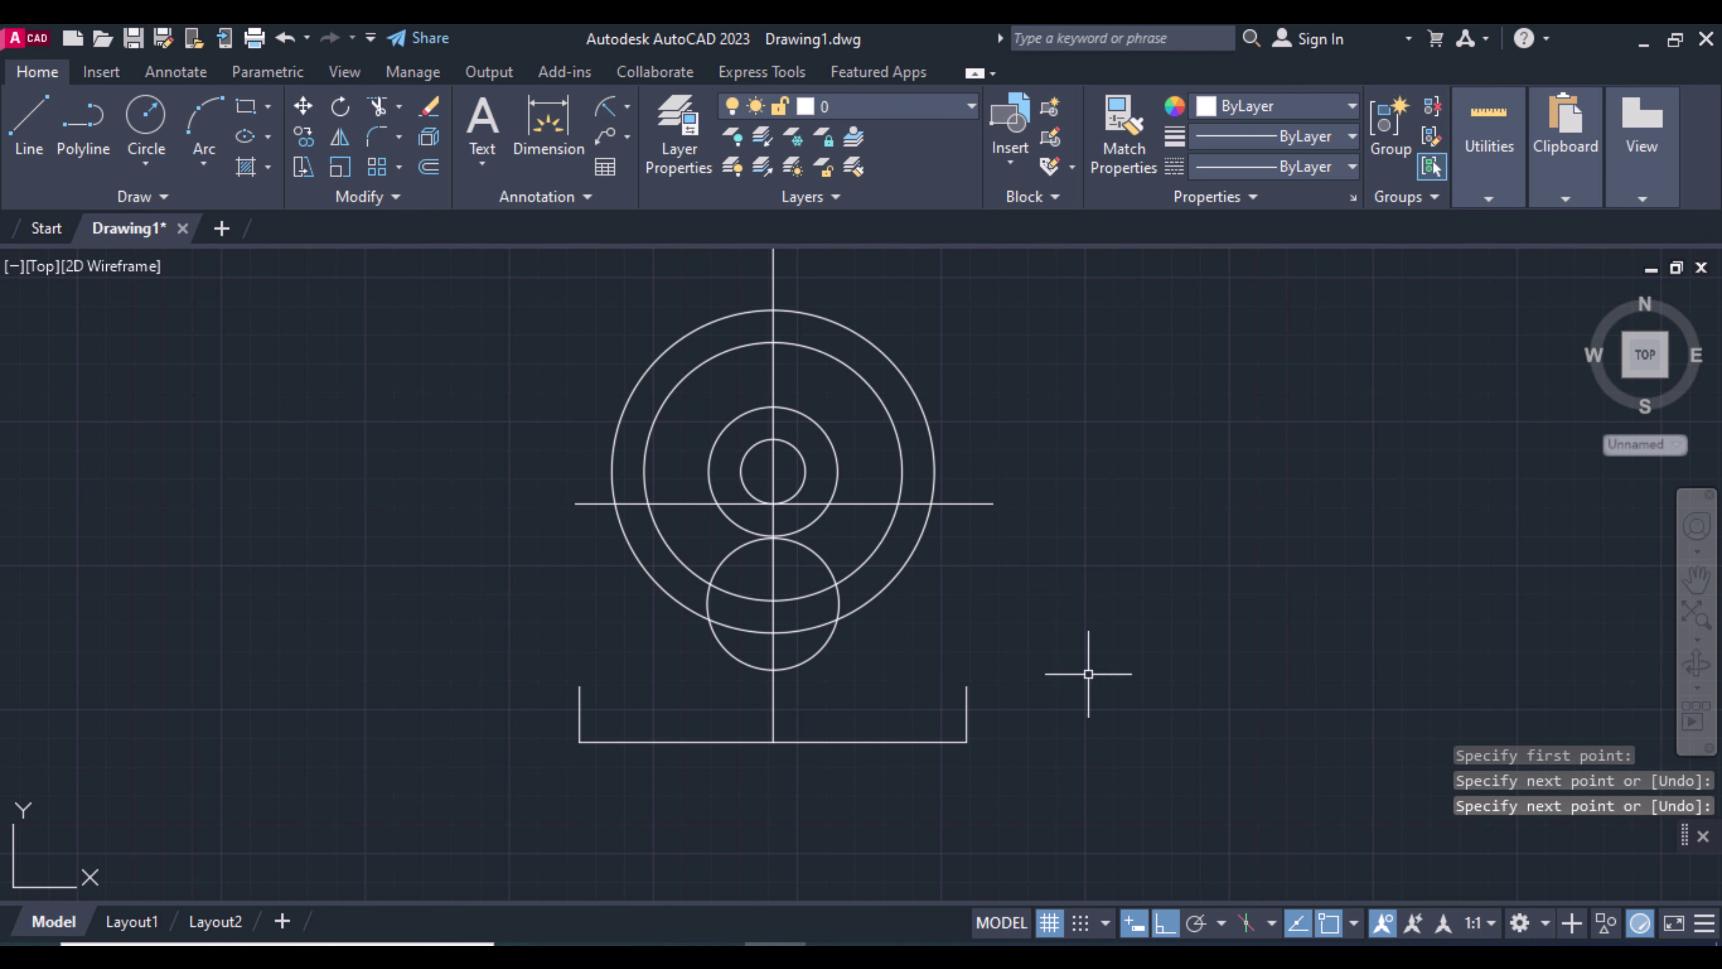
{"action": "key", "text": "Escape"}
- Trim the radius 28 and 56 circles' arcs below the horizontal line
{"action": "type", "text": "tr"}
{"action": "key", "text": "Return"}
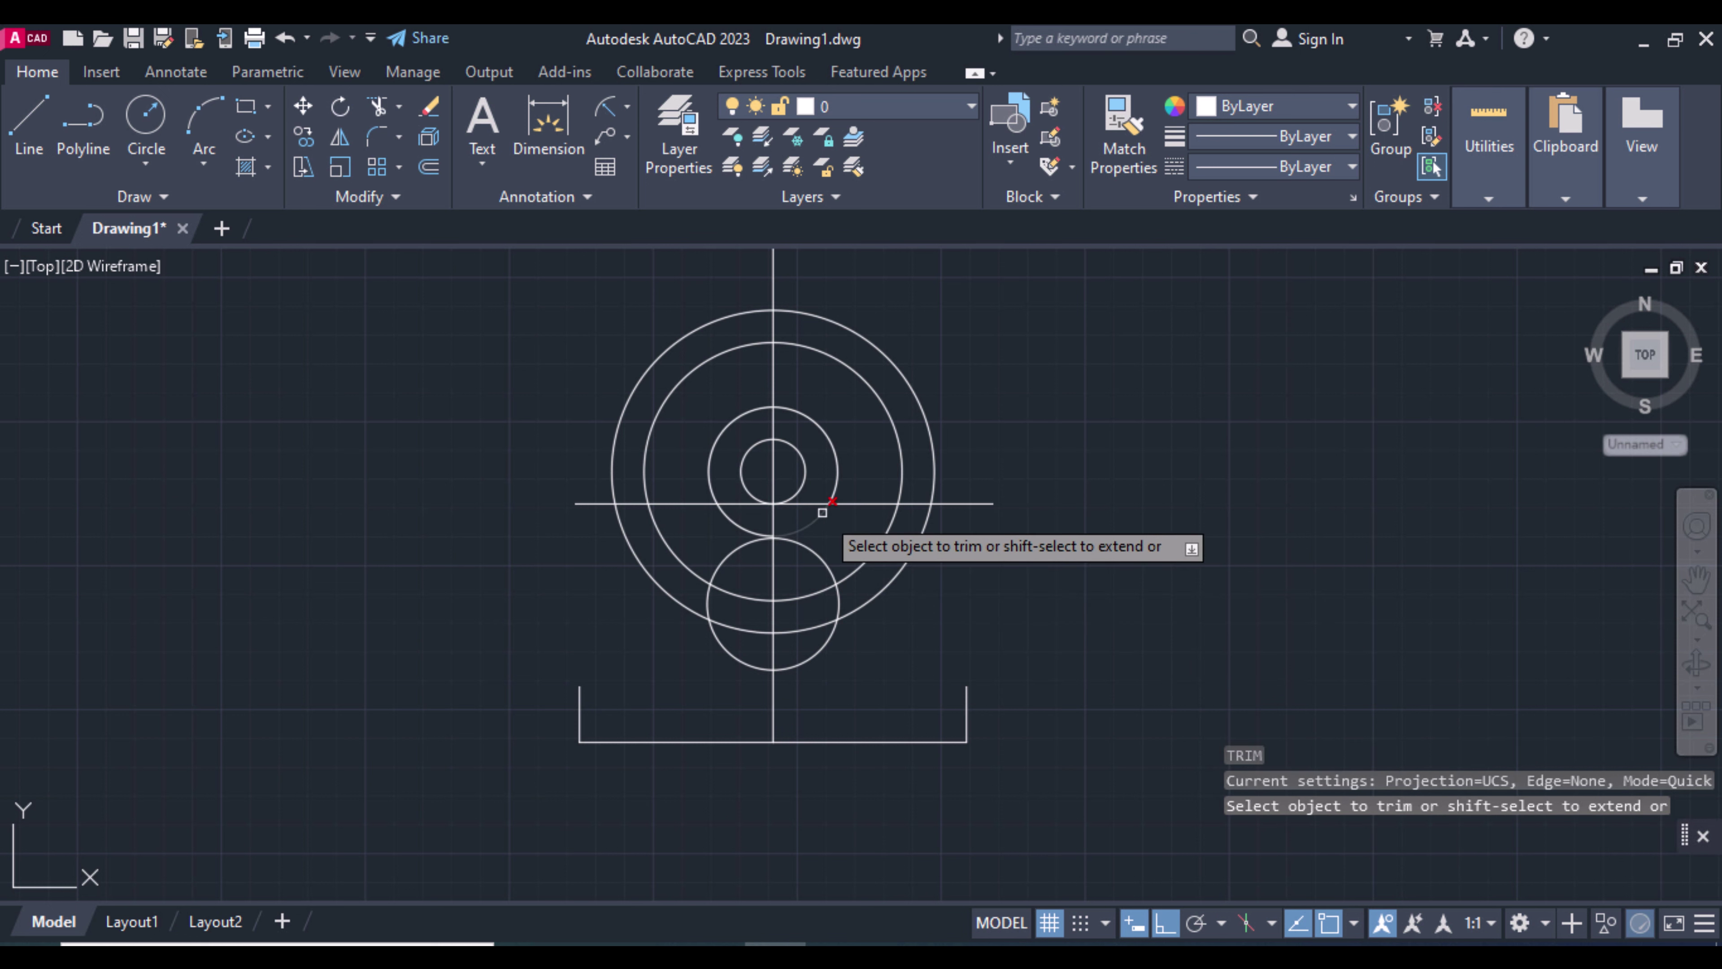
{"action": "left_click", "coordinate": [823, 512]}
{"action": "left_click", "coordinate": [885, 539]}
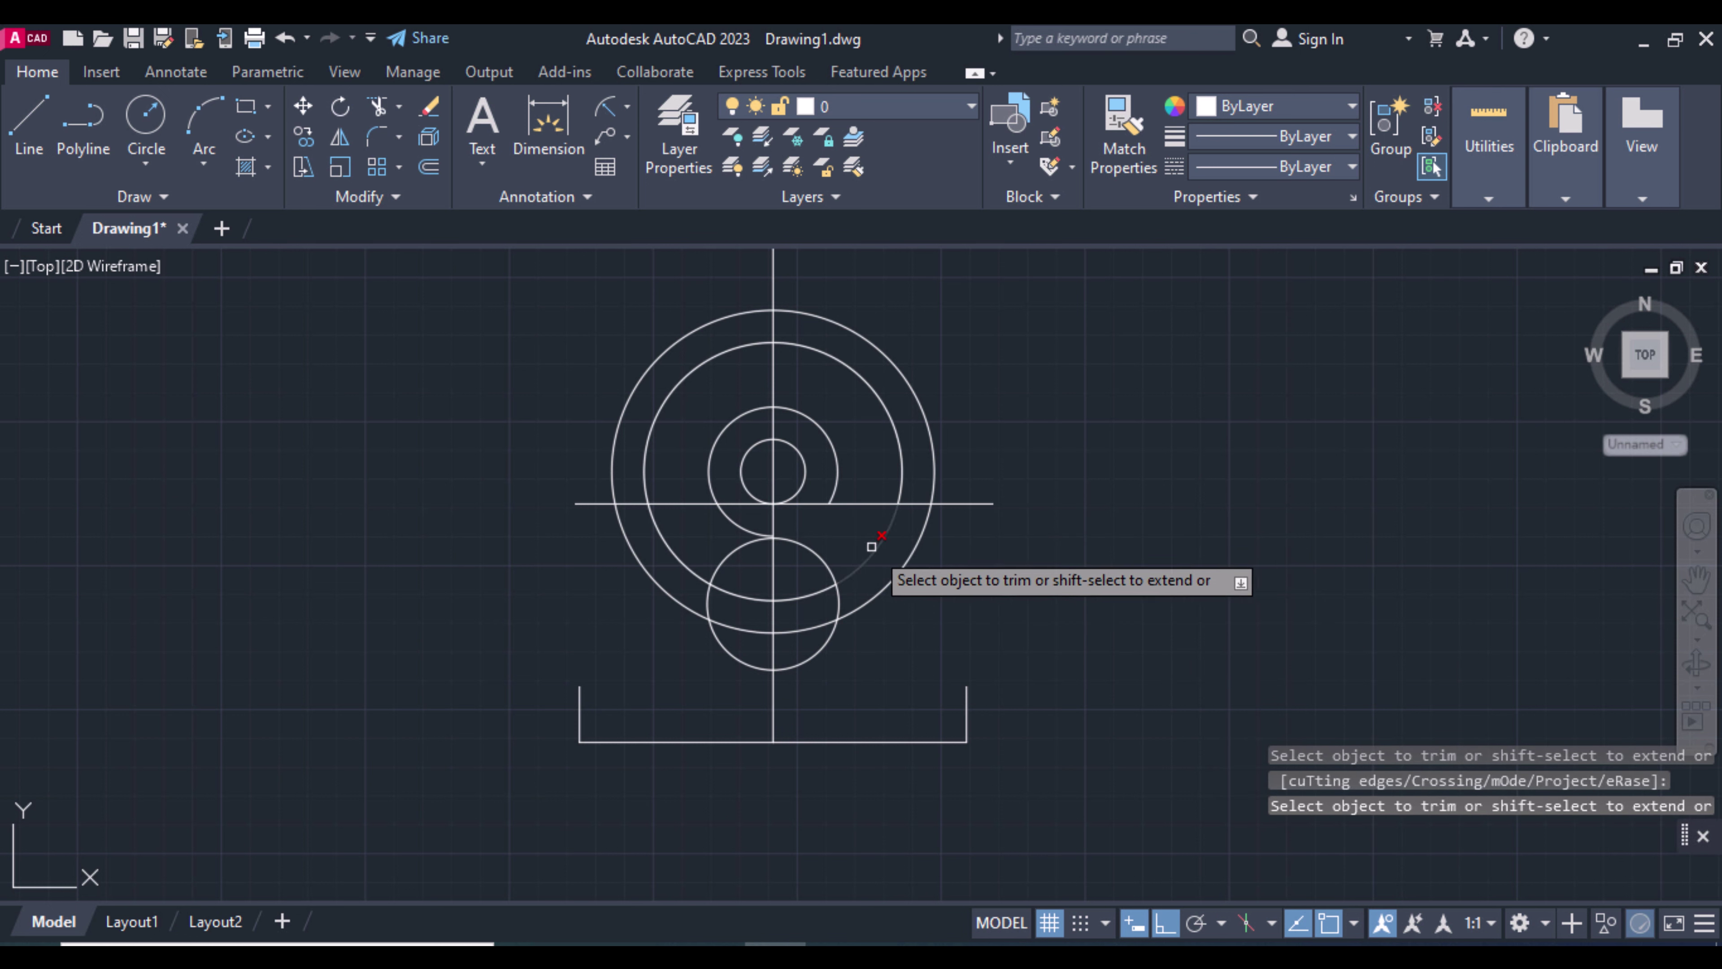
{"action": "left_click", "coordinate": [743, 532]}
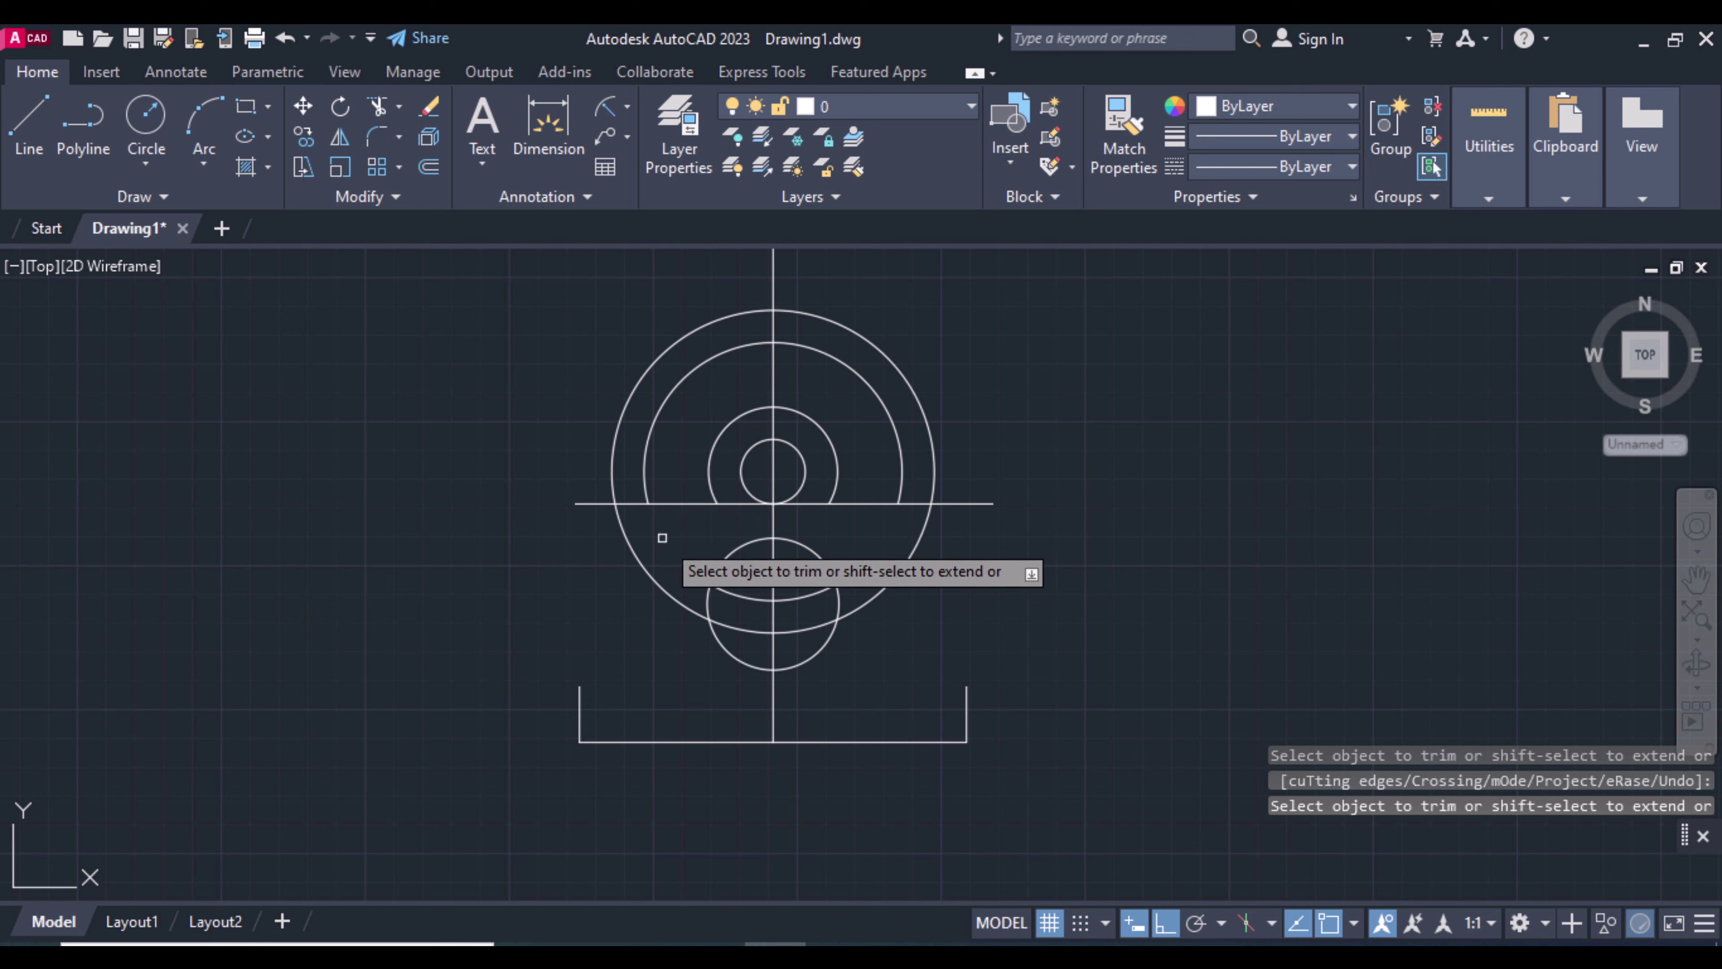
{"action": "left_click", "coordinate": [729, 590]}
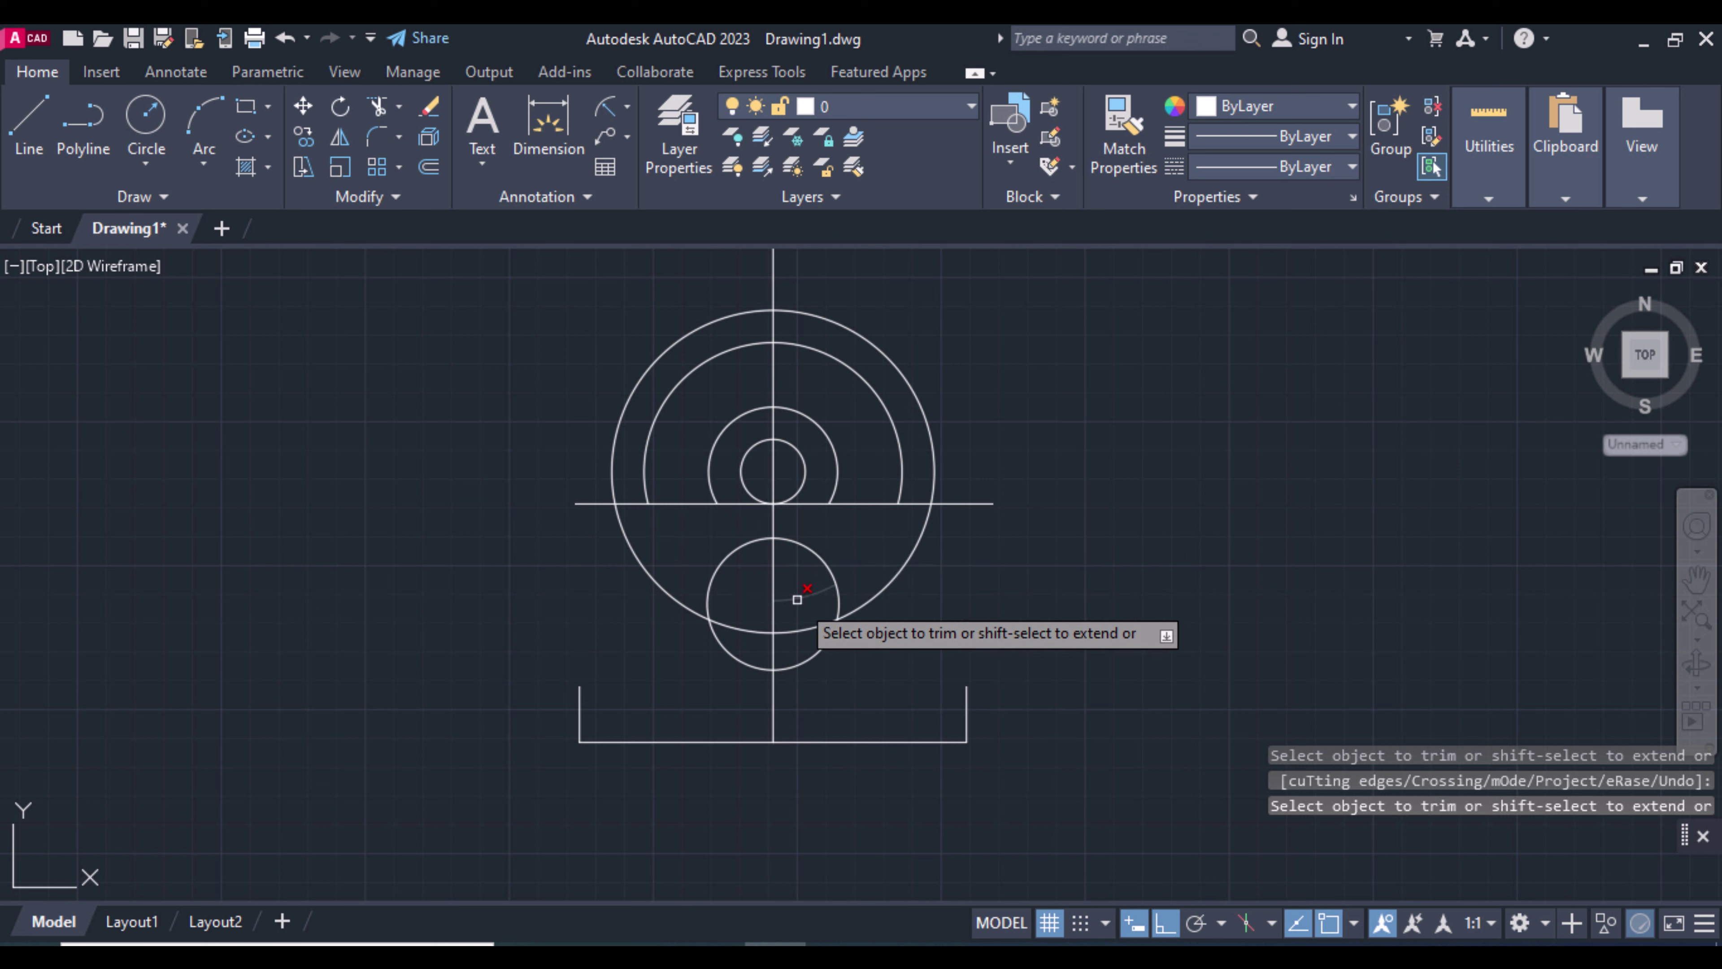
{"action": "key", "text": "Return"}
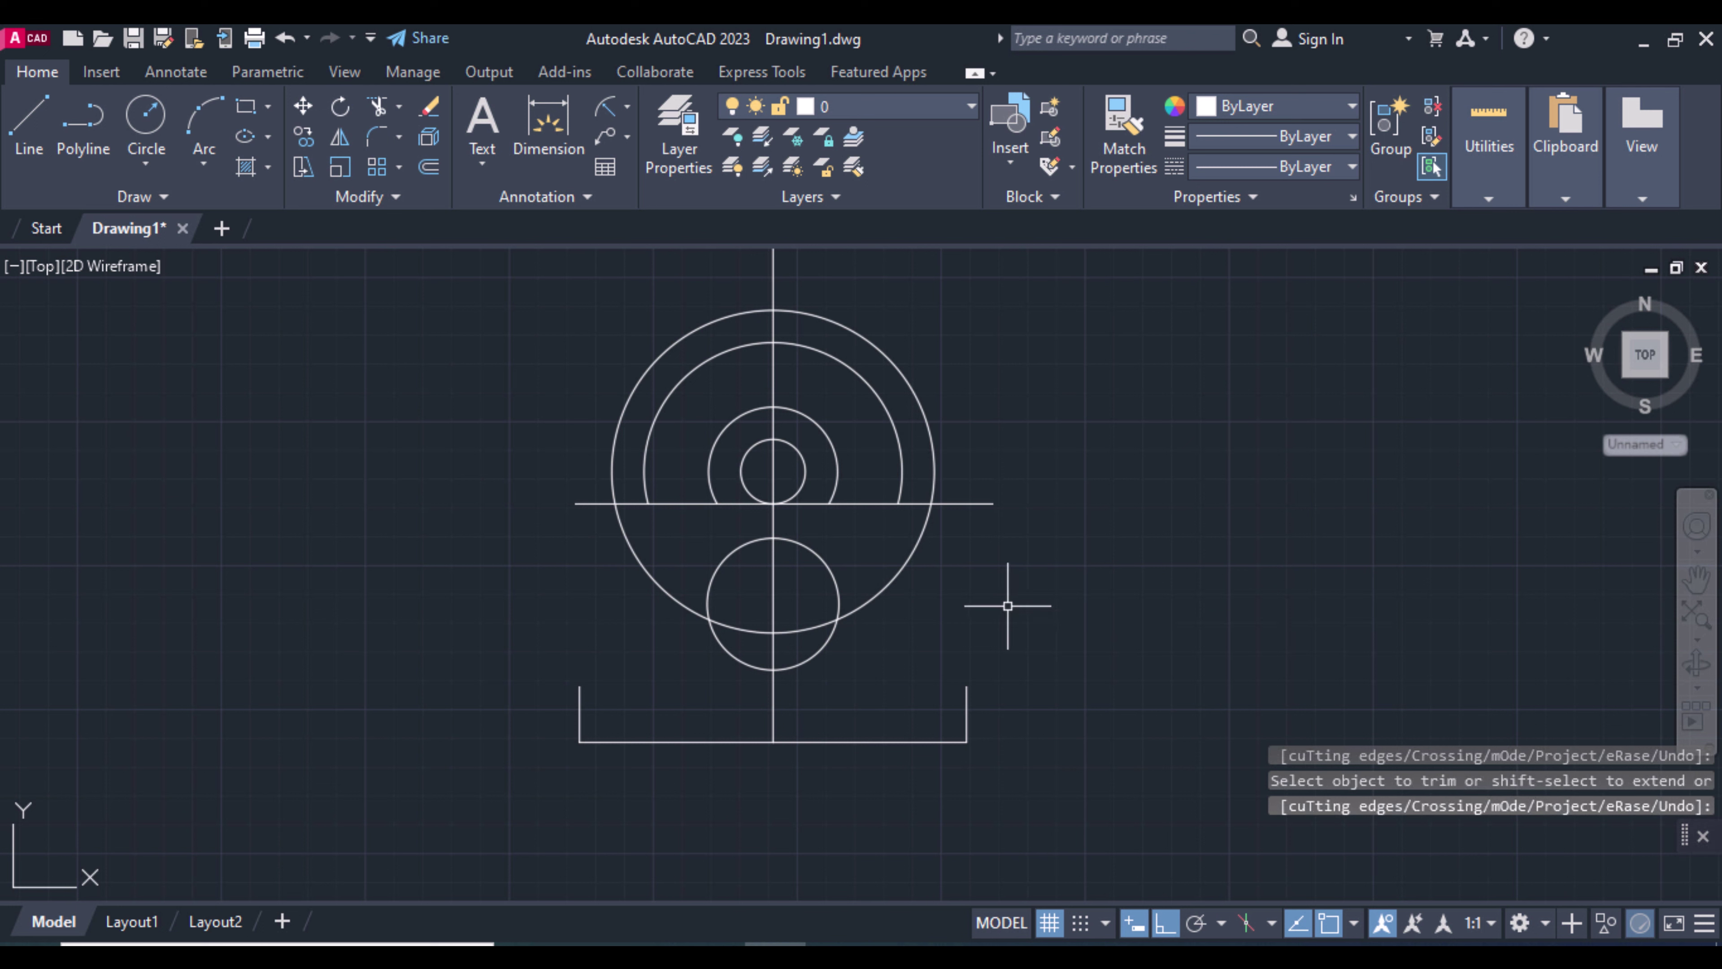
{"action": "left_click", "coordinate": [303, 136]}
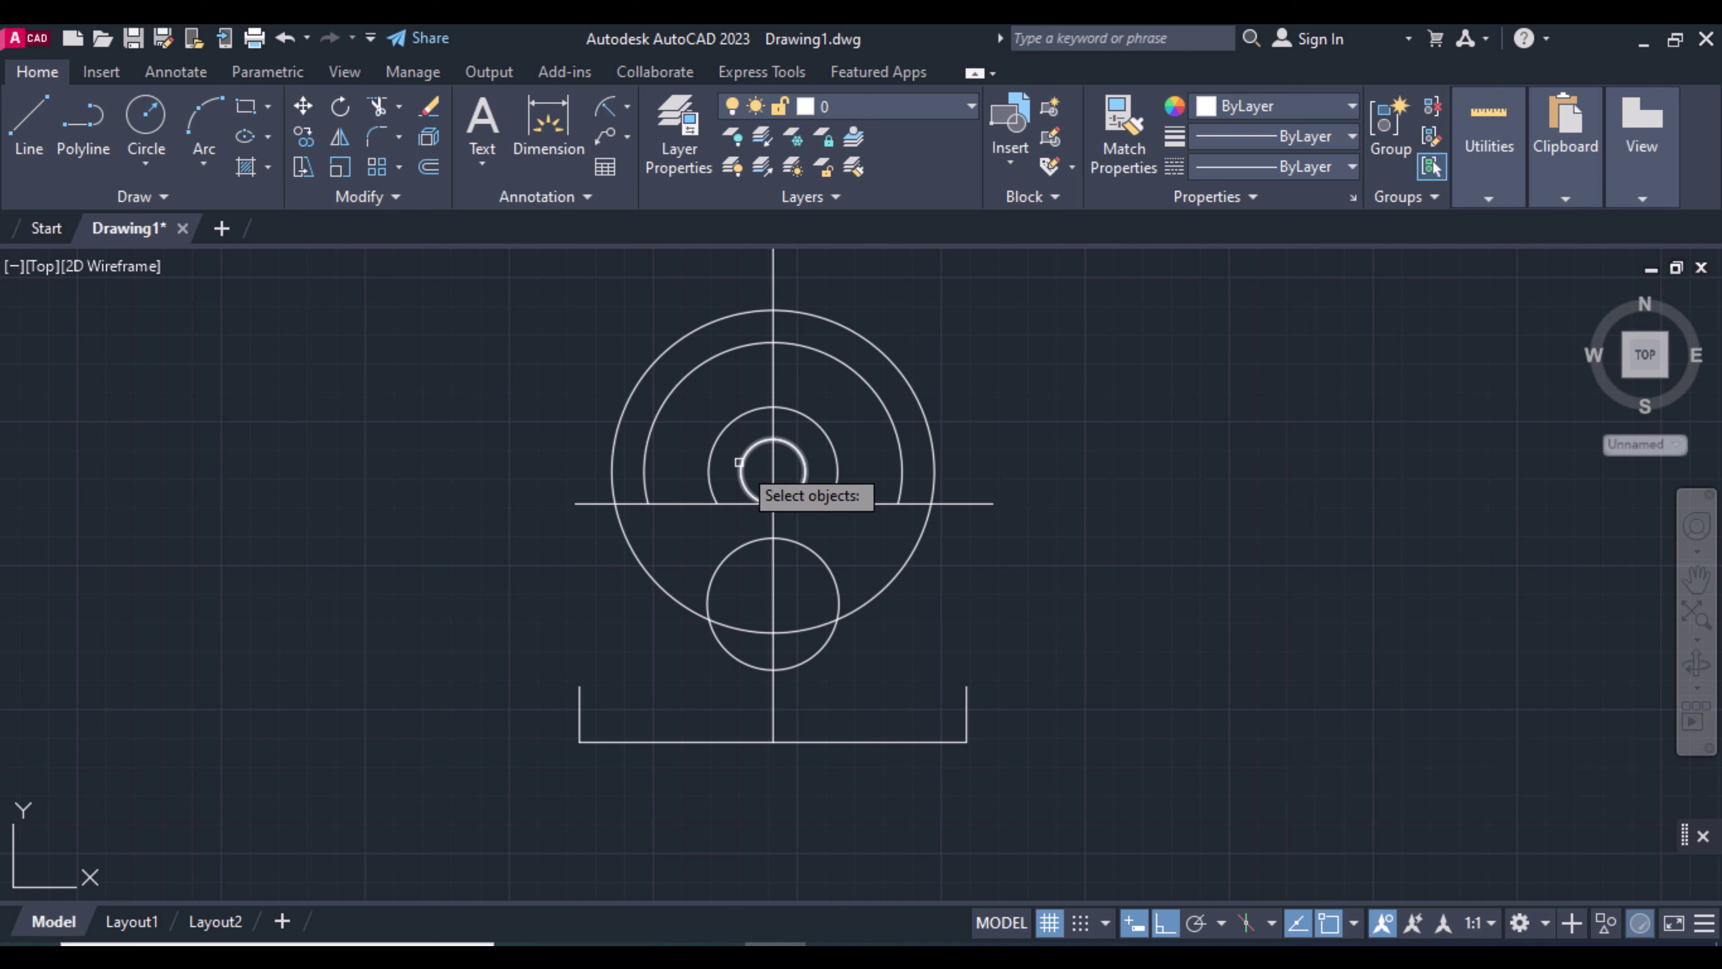
- Copy the small end circle to the slot's left end
{"action": "left_click", "coordinate": [739, 464]}
{"action": "key", "text": "Return"}
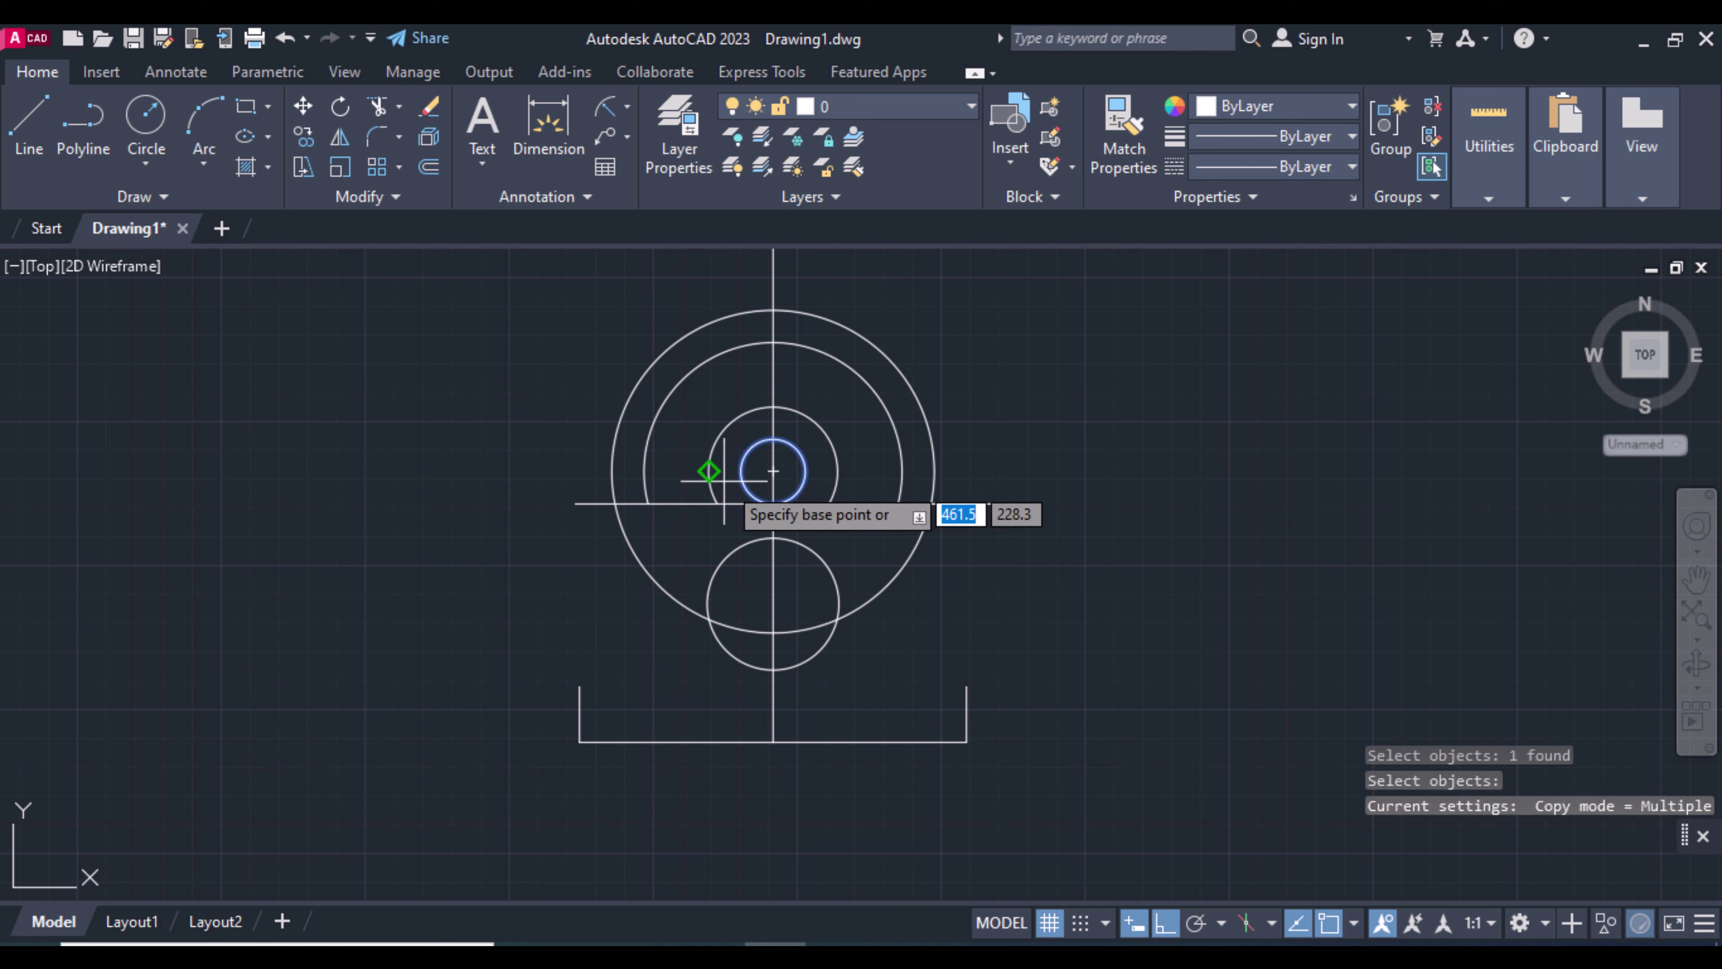
{"action": "left_click", "coordinate": [741, 470]}
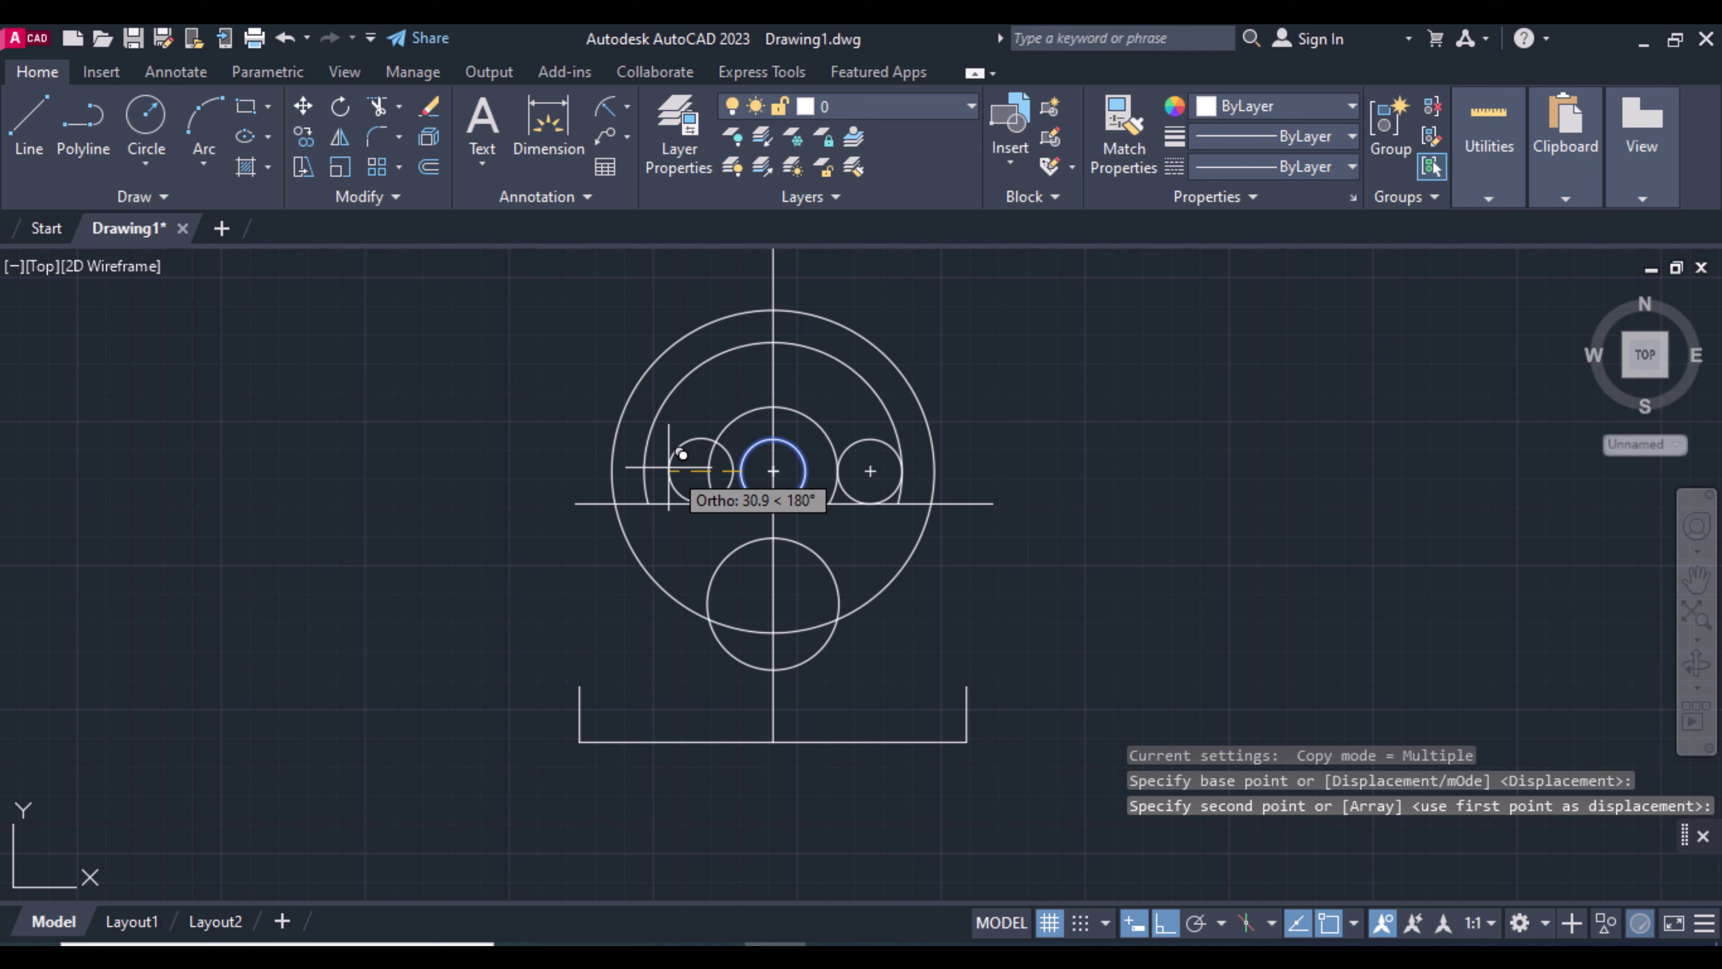
{"action": "left_click", "coordinate": [644, 470]}
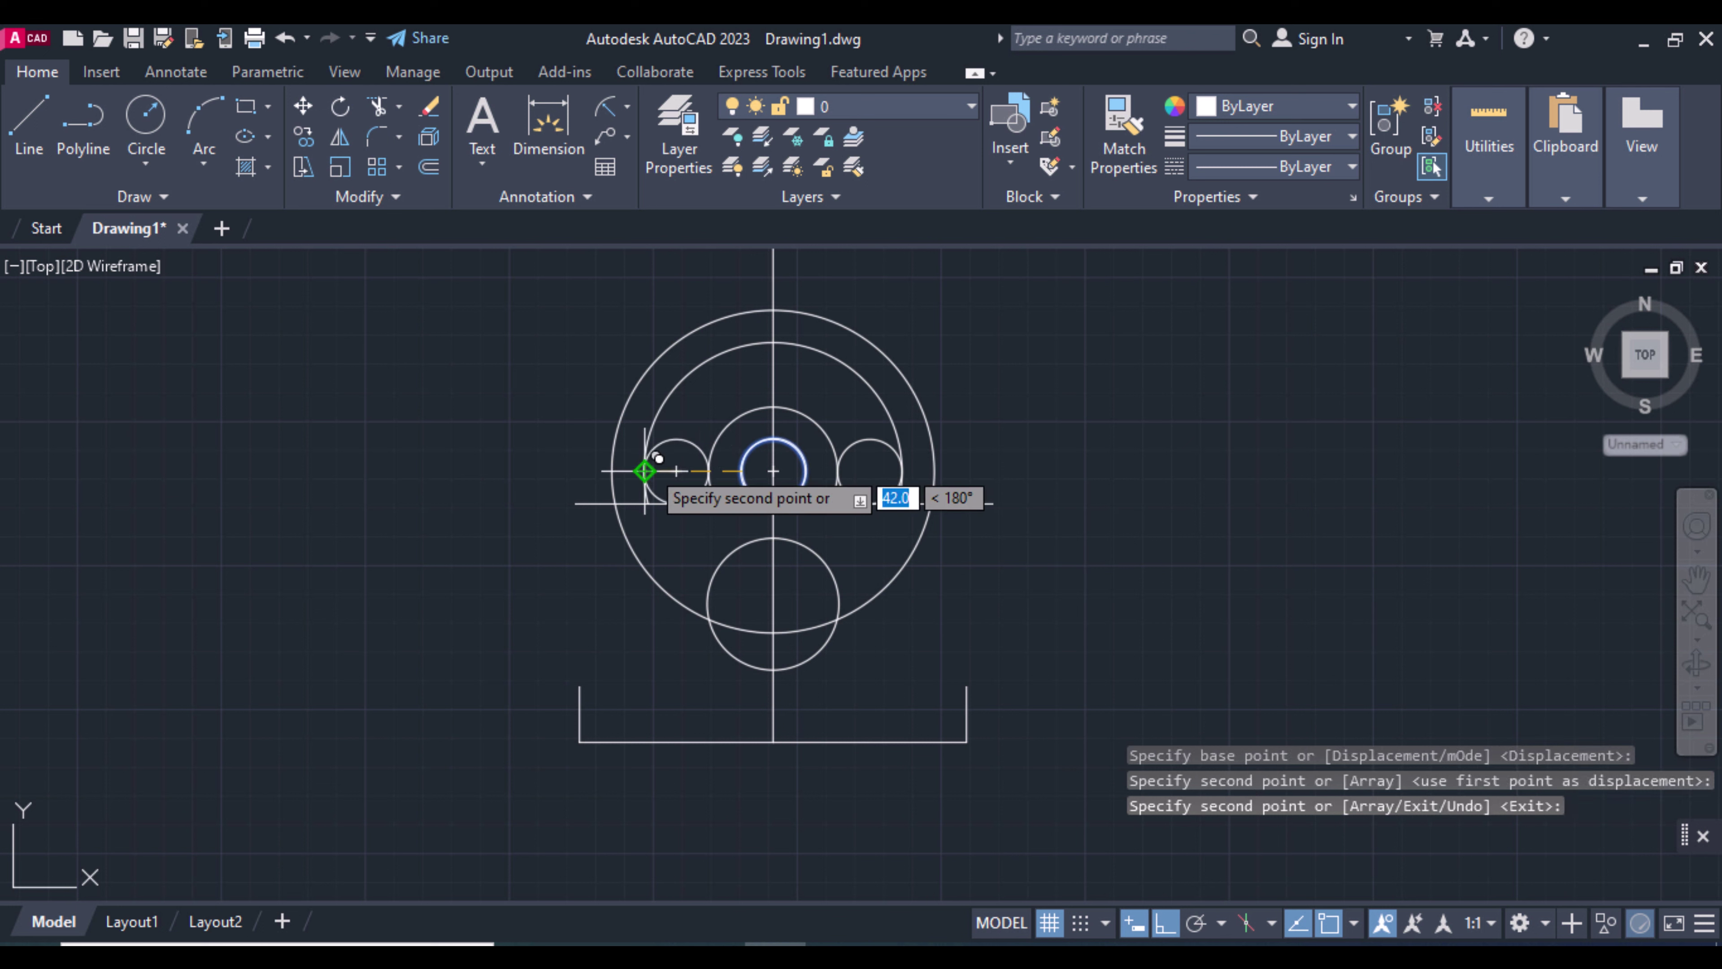
{"action": "key", "text": "Return"}
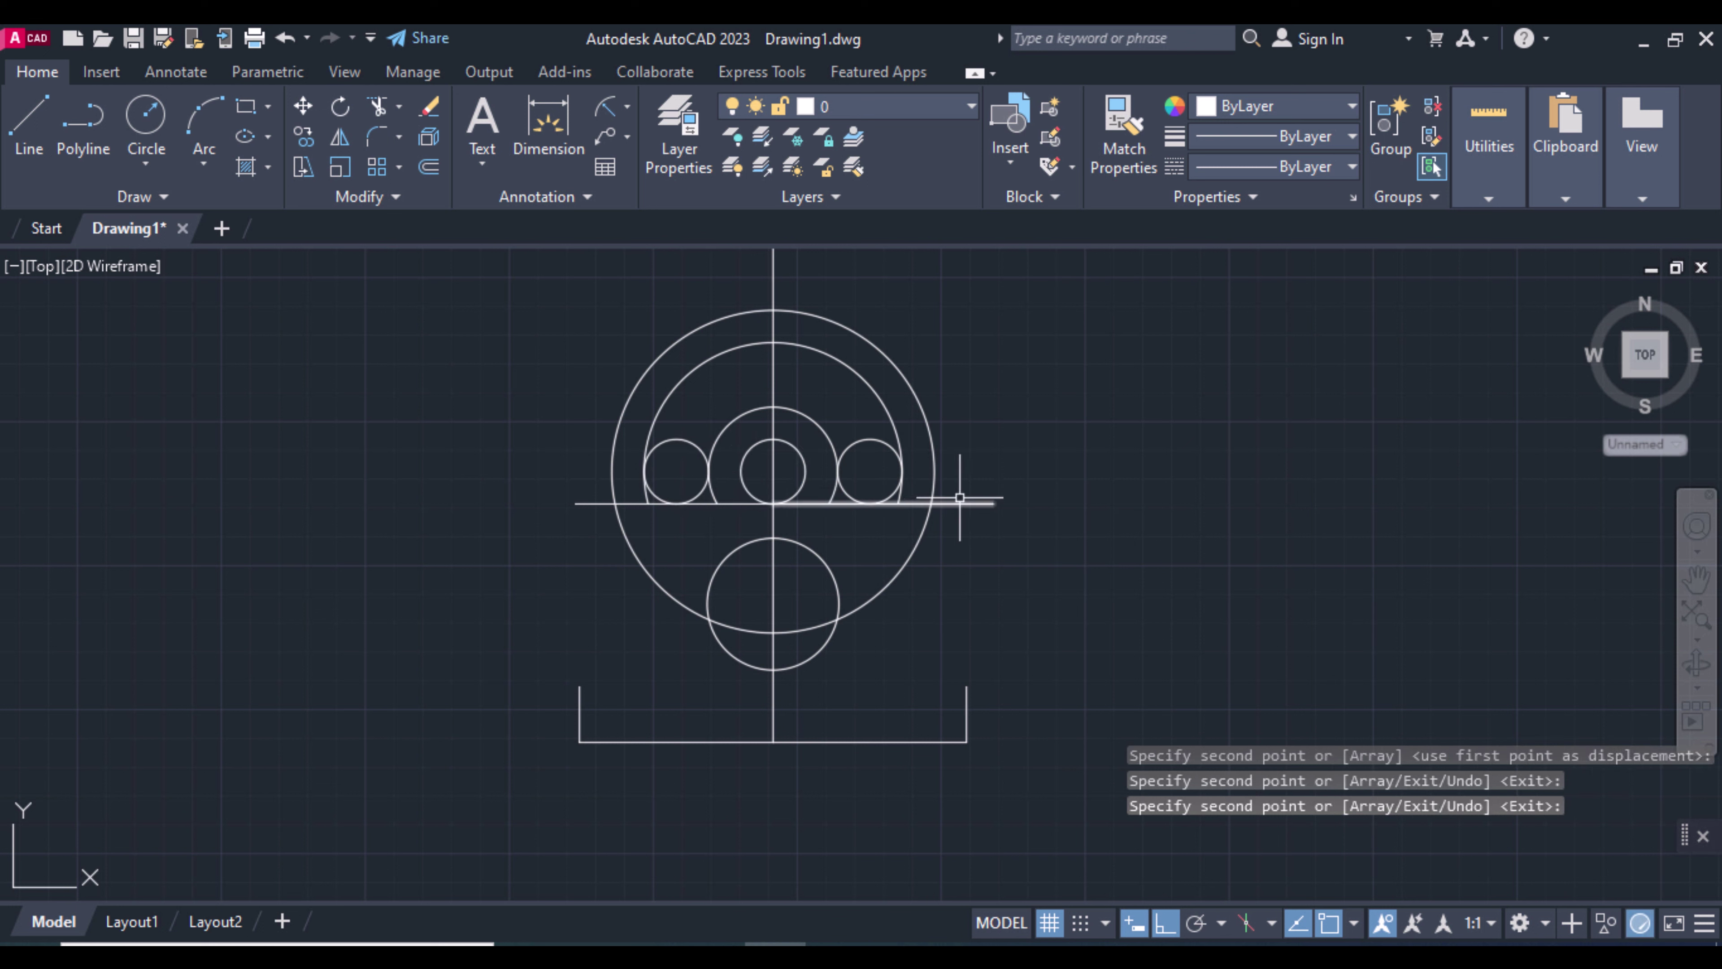
- Delete both halves of the horizontal construction line
{"action": "left_click", "coordinate": [963, 501]}
{"action": "key", "text": "Delete"}
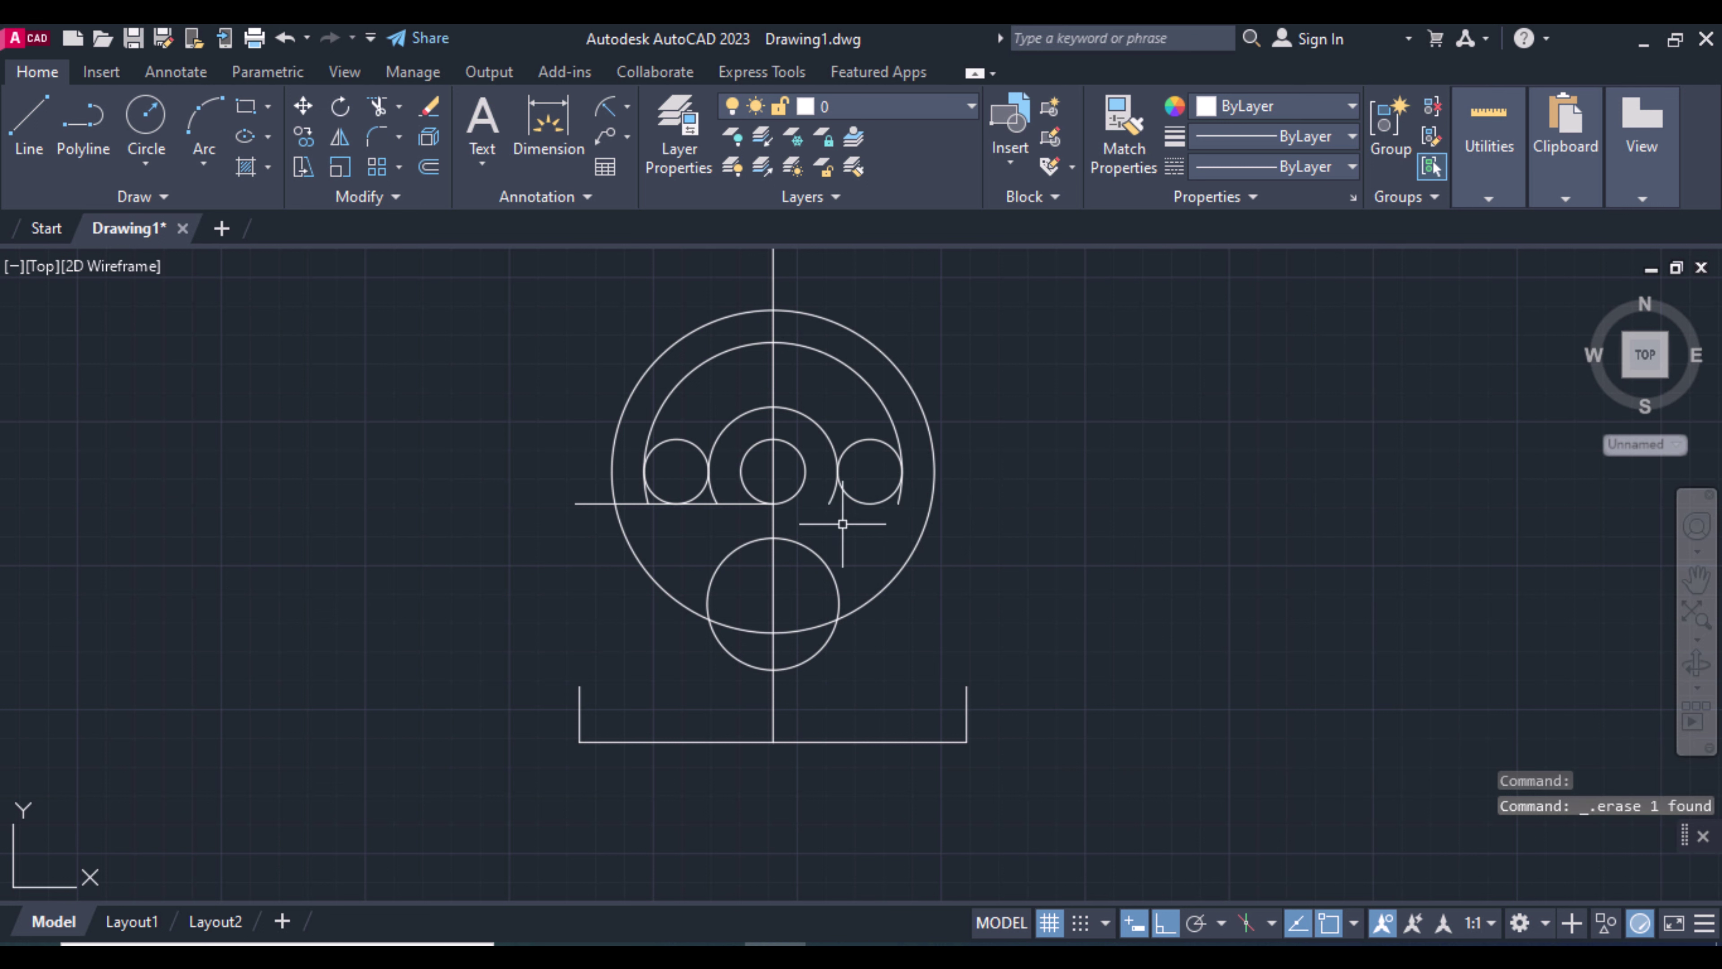
{"action": "left_click", "coordinate": [703, 504]}
{"action": "key", "text": "Delete"}
{"action": "type", "text": "TR"}
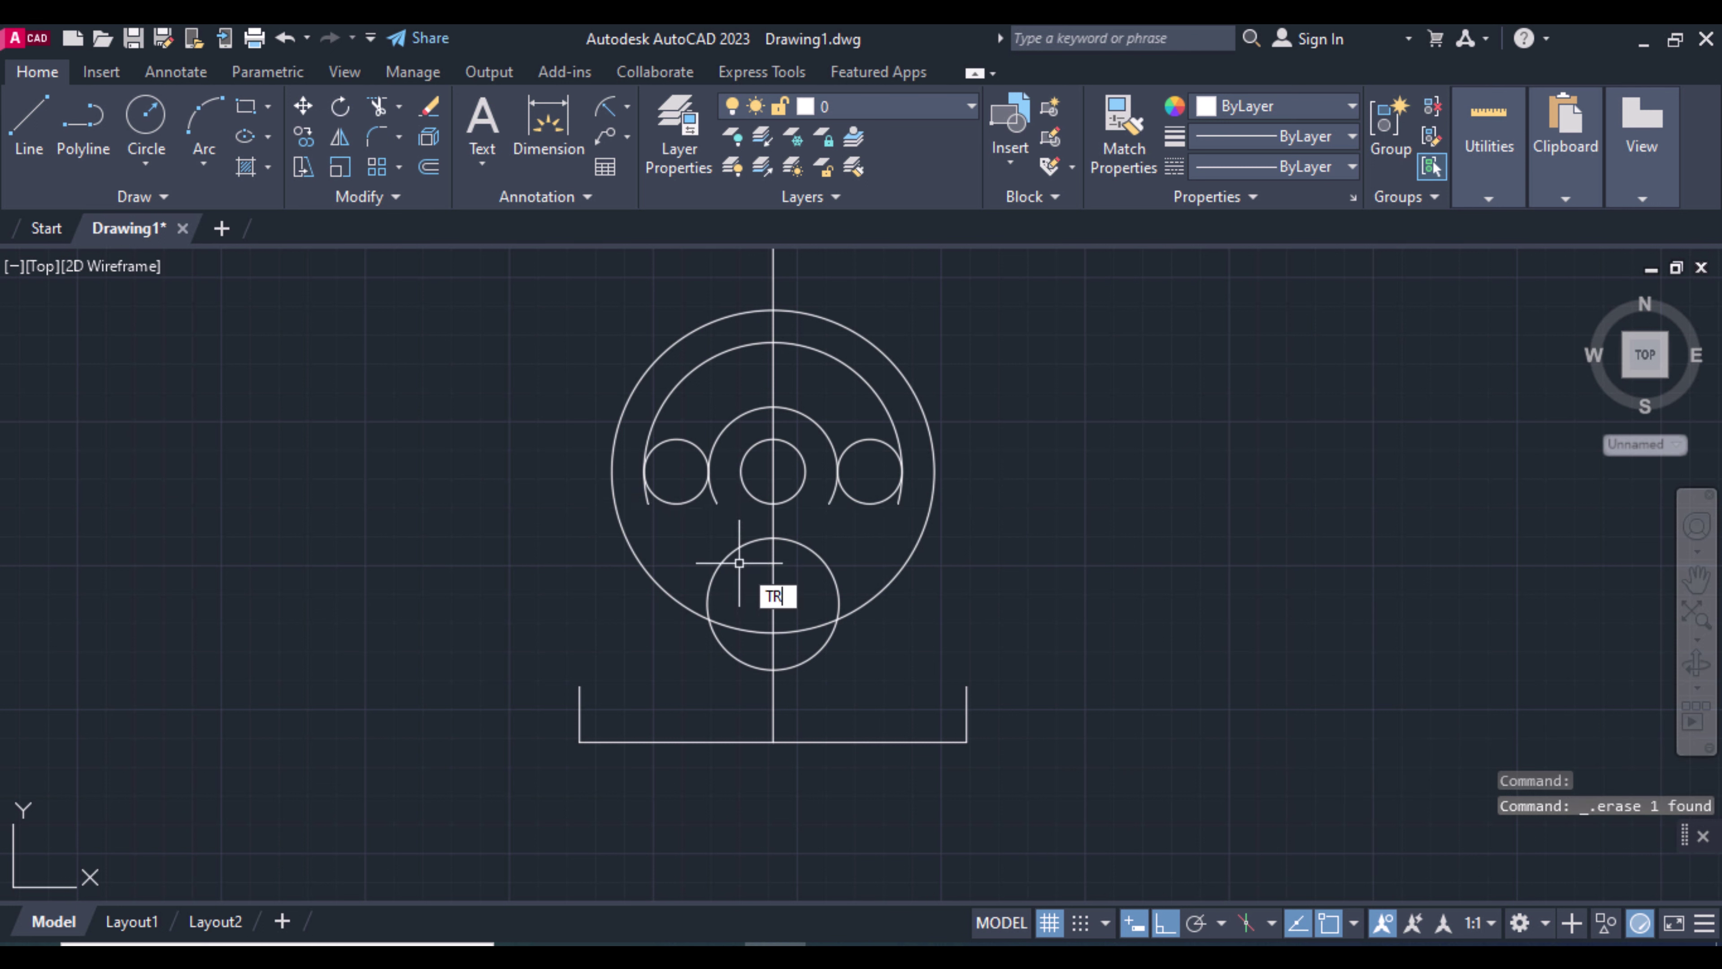
- Trim the top arcs of the left and right small circles
{"action": "key", "text": "Return"}
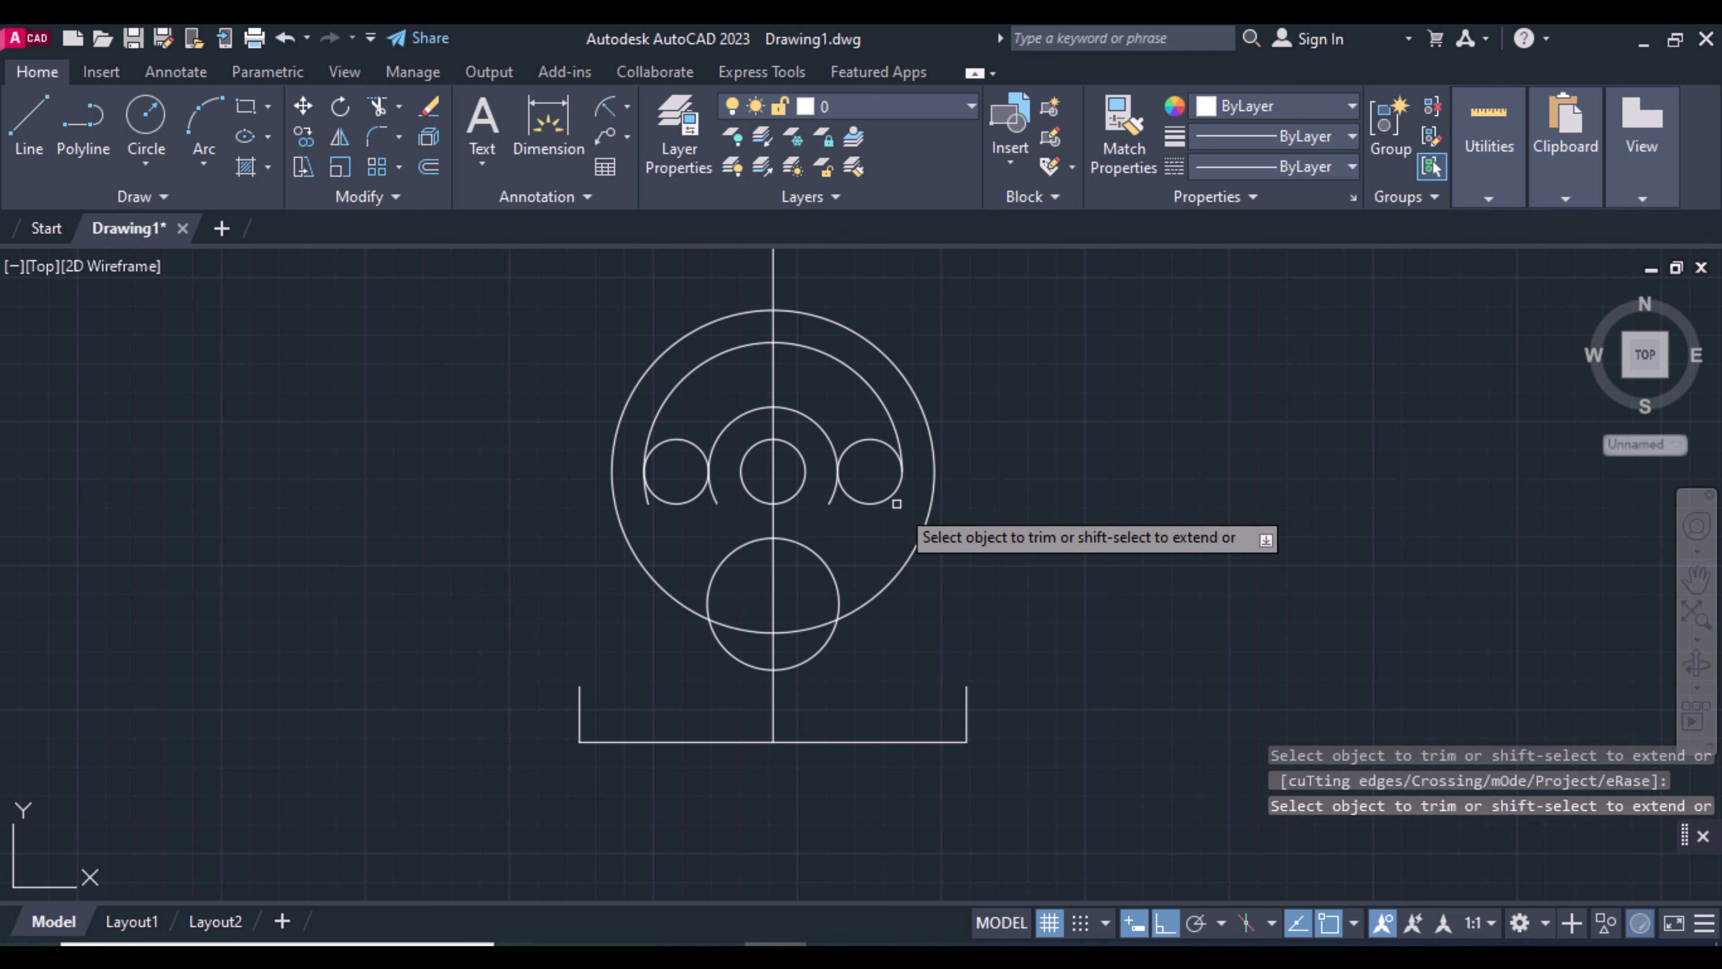
{"action": "left_click", "coordinate": [856, 442]}
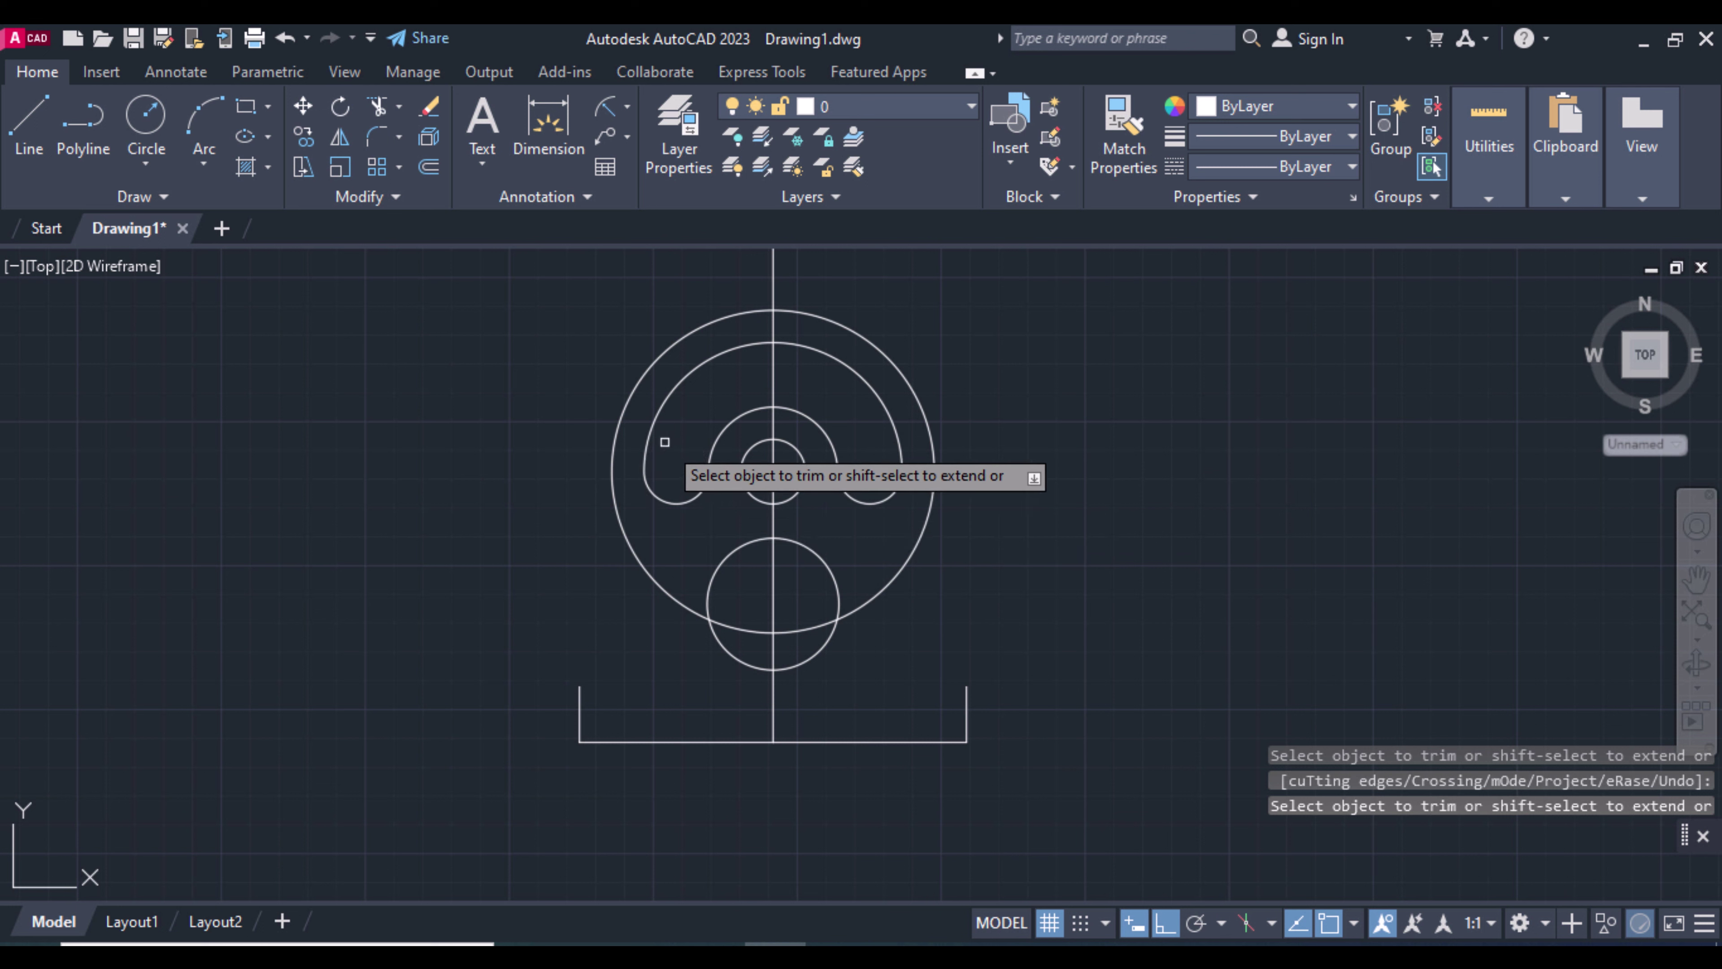
{"action": "left_click", "coordinate": [664, 441]}
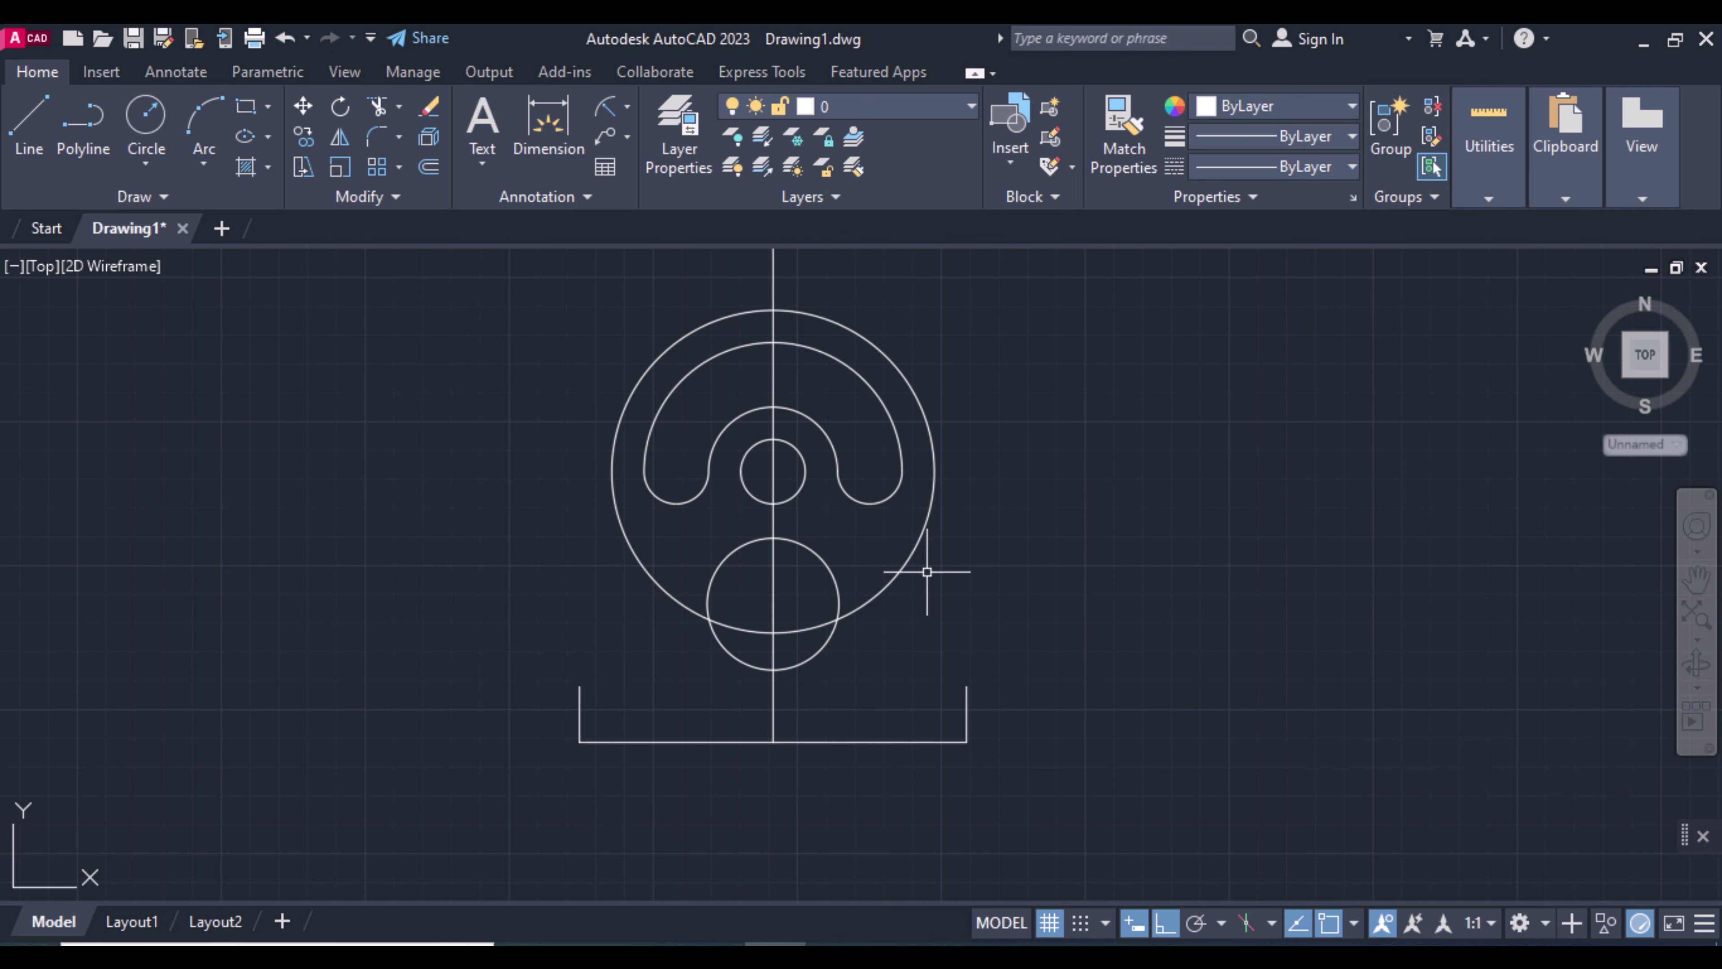
- Draw the left support: 21.4 out from the lower circle, down, then to the base
{"action": "left_click", "coordinate": [30, 126]}
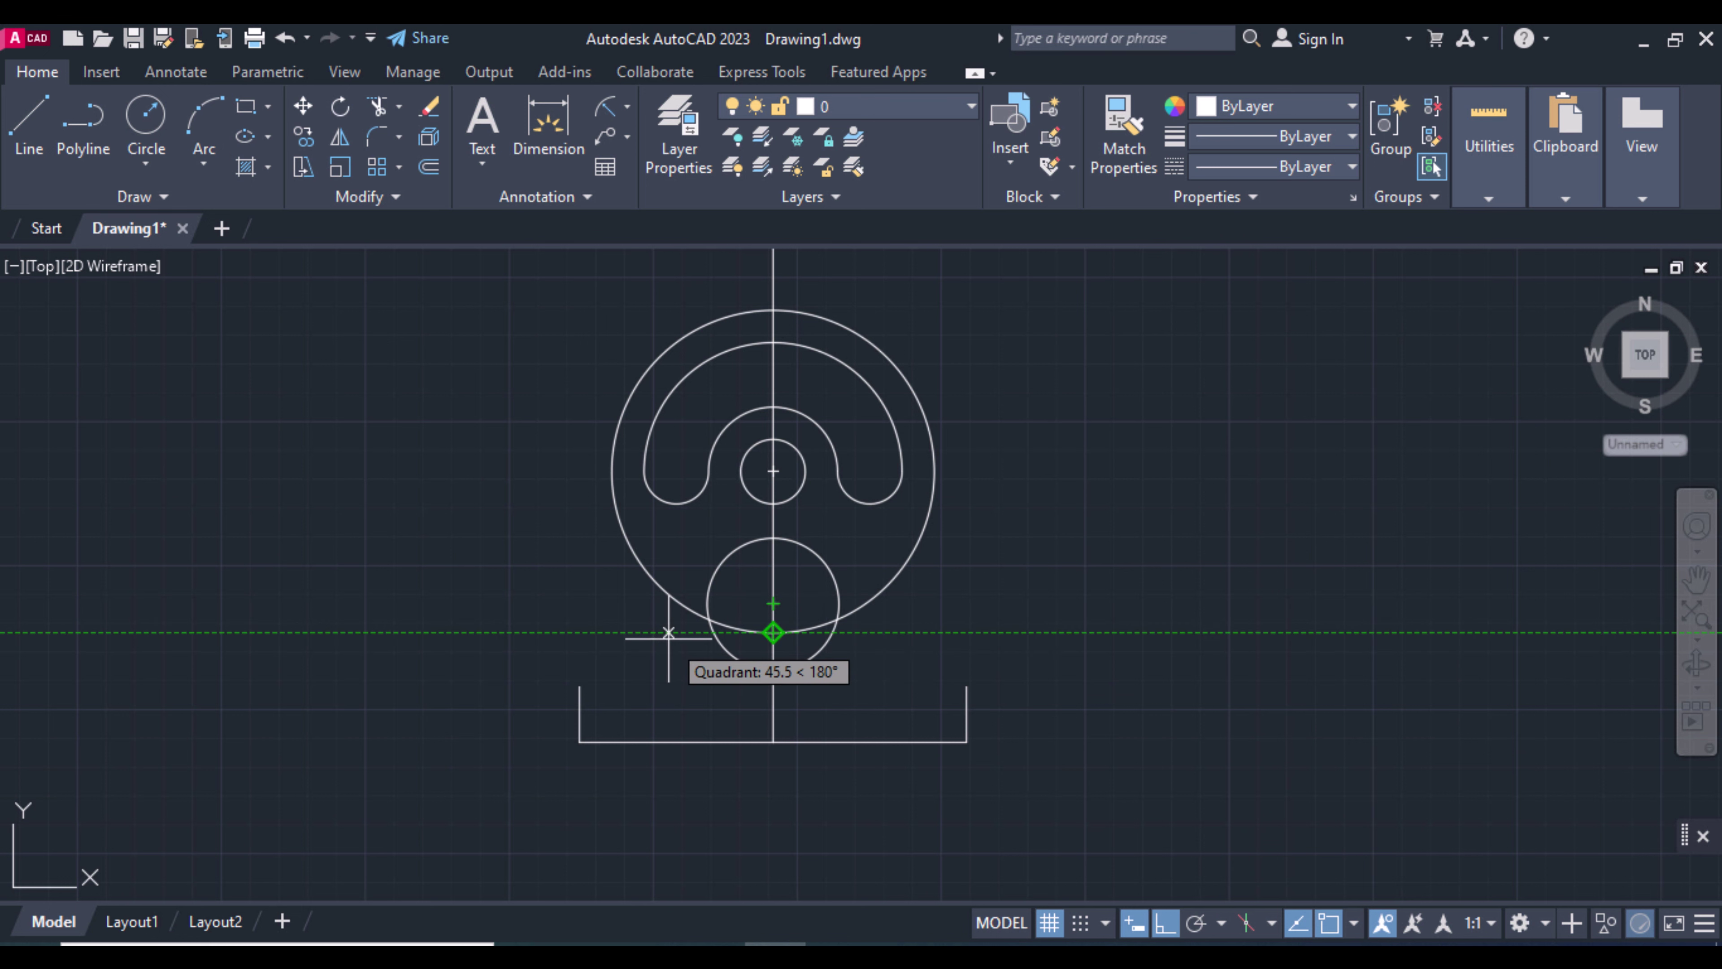
{"action": "left_click", "coordinate": [704, 603]}
{"action": "type", "text": "21.4"}
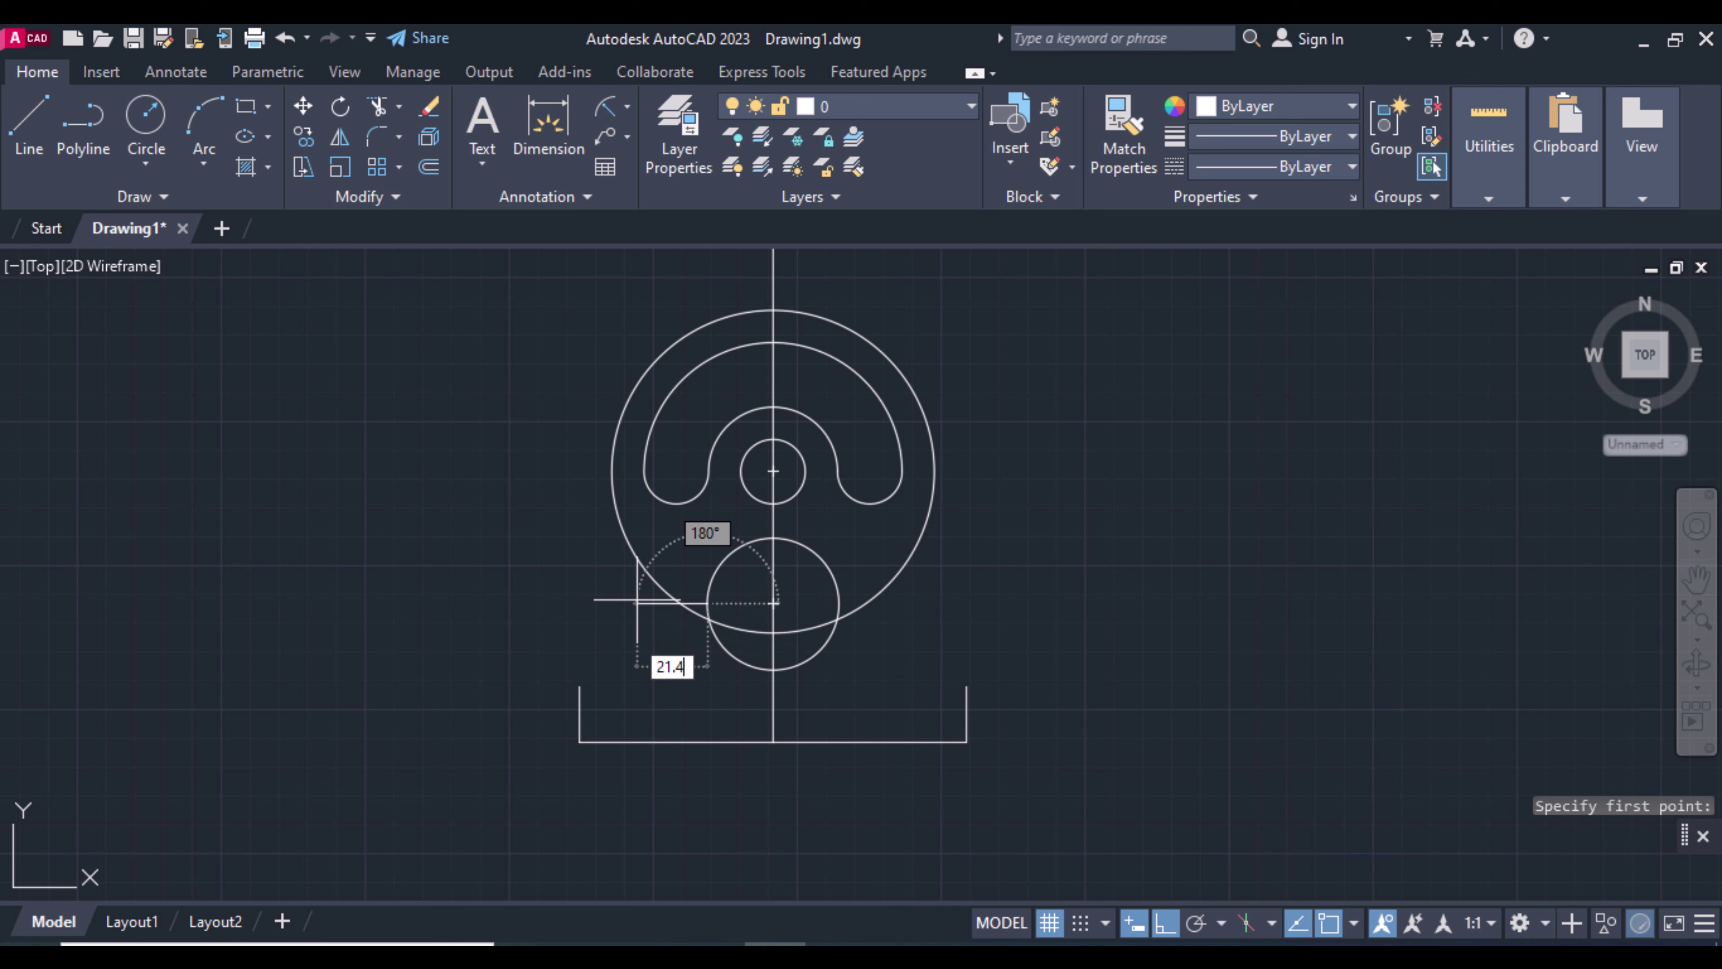
{"action": "key", "text": "Return"}
{"action": "left_click", "coordinate": [659, 602]}
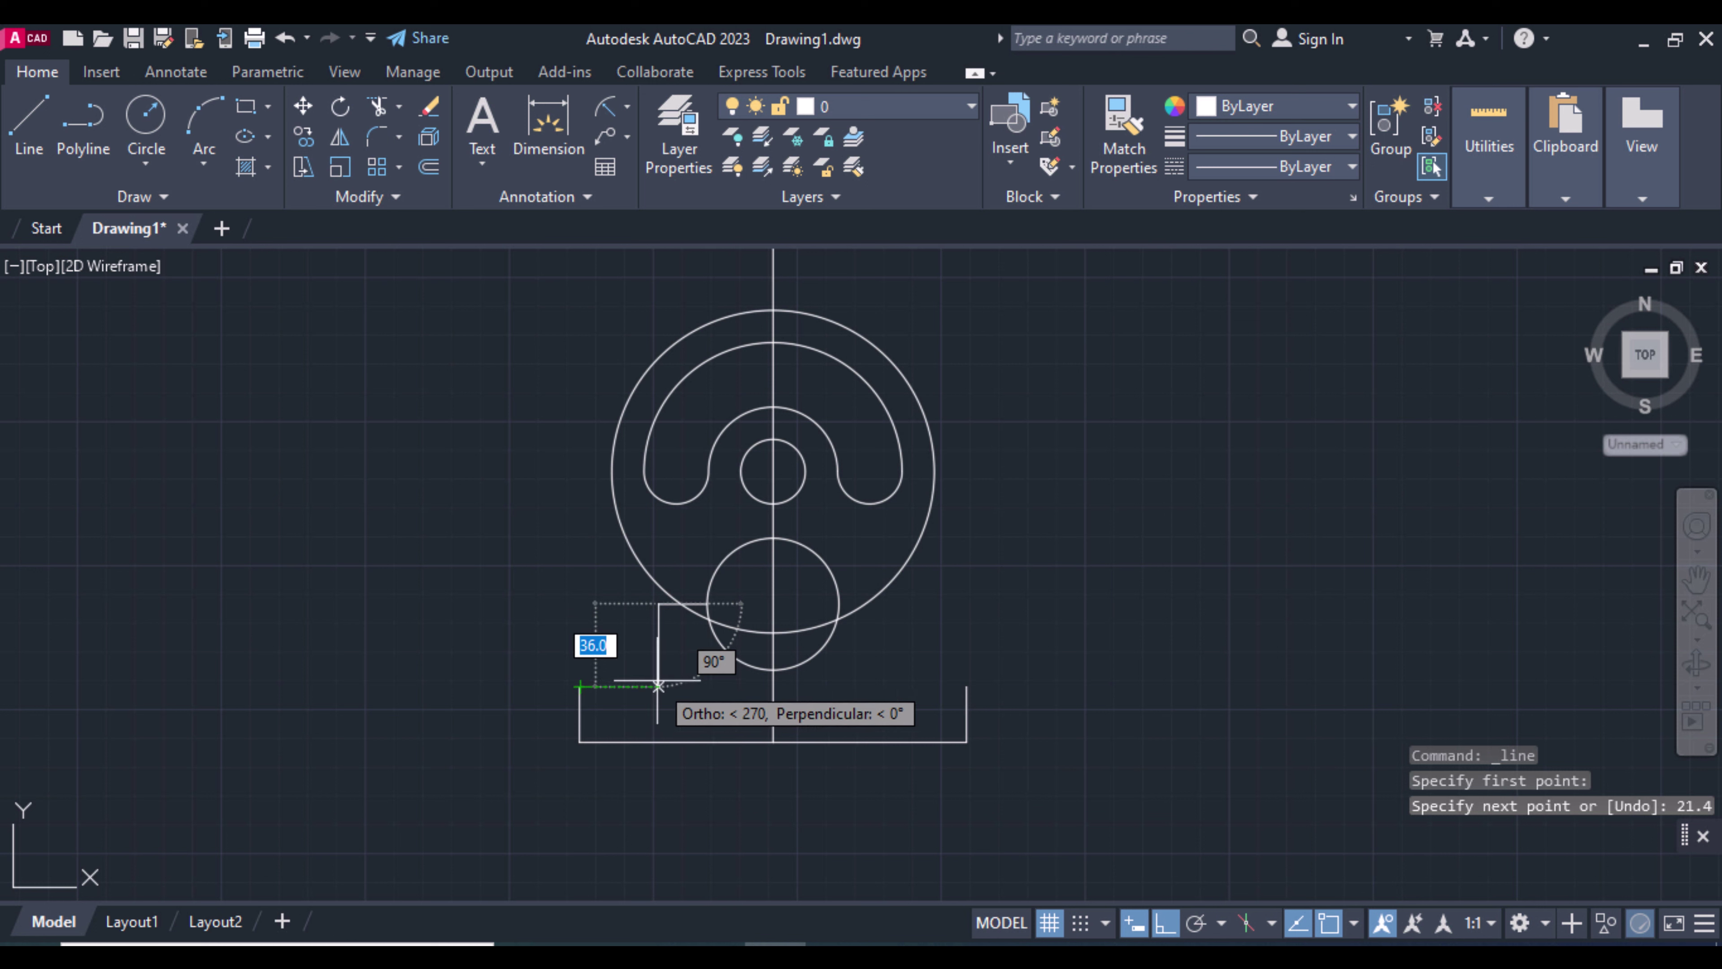
{"action": "left_click", "coordinate": [658, 686]}
{"action": "left_click", "coordinate": [580, 685]}
{"action": "key", "text": "Return"}
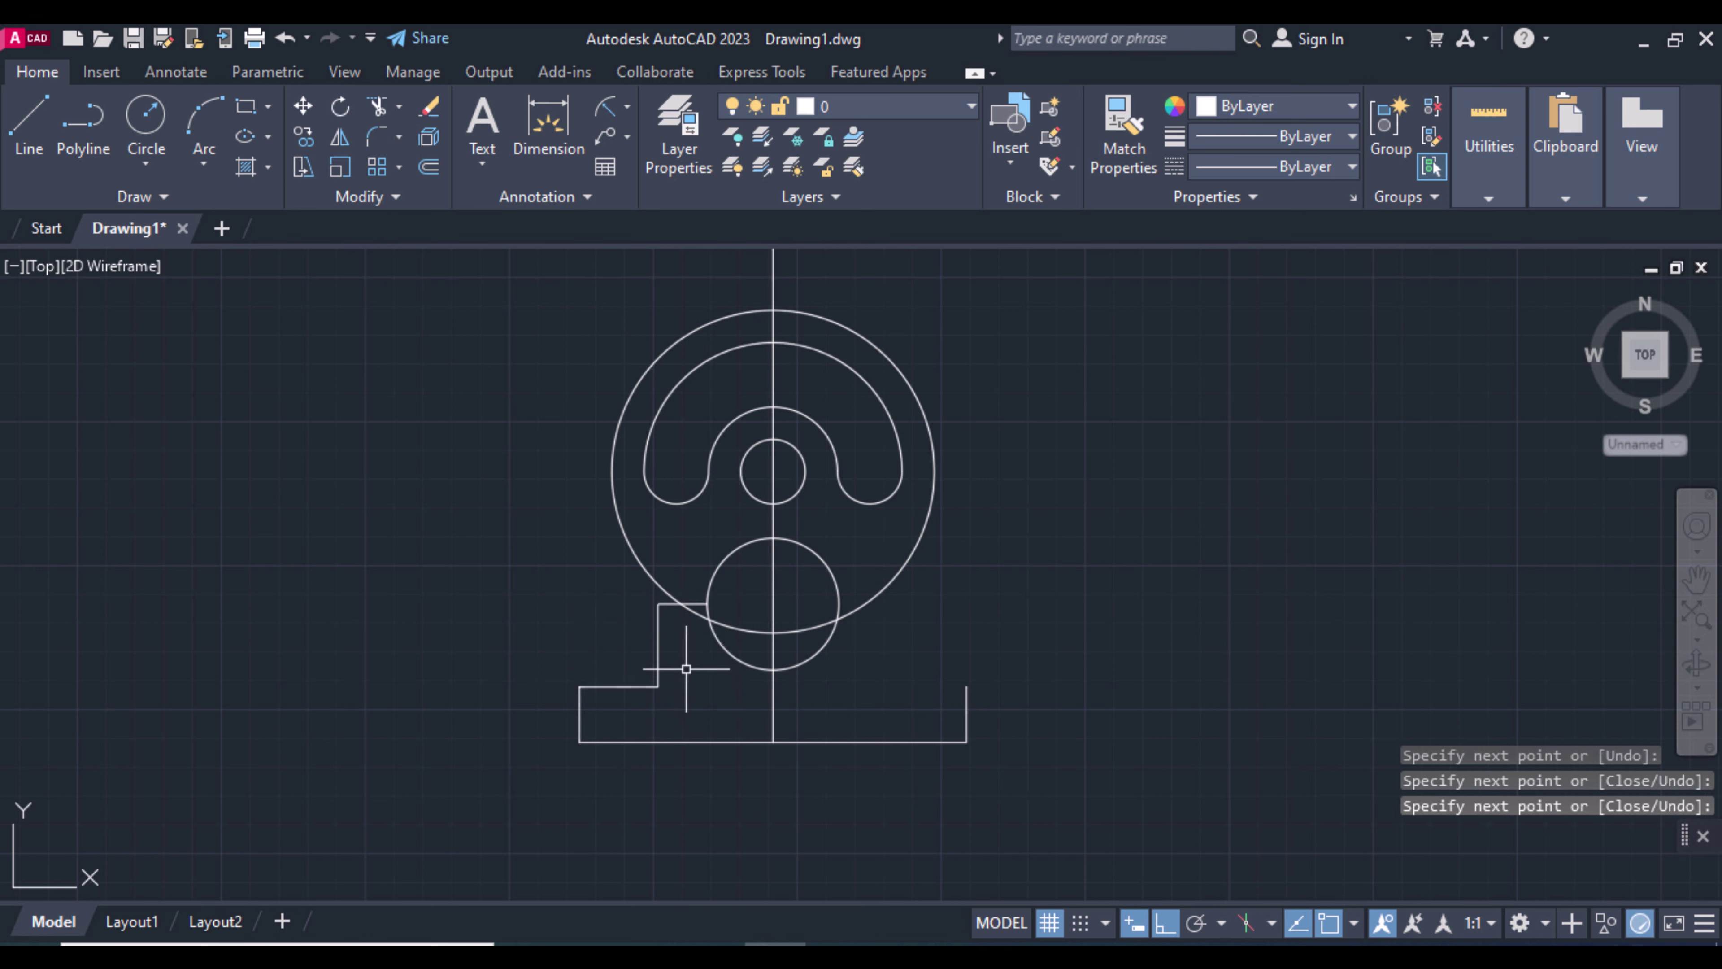
- Draw the matching right support from the lower circle's right quadrant to the base
{"action": "key", "text": "Return"}
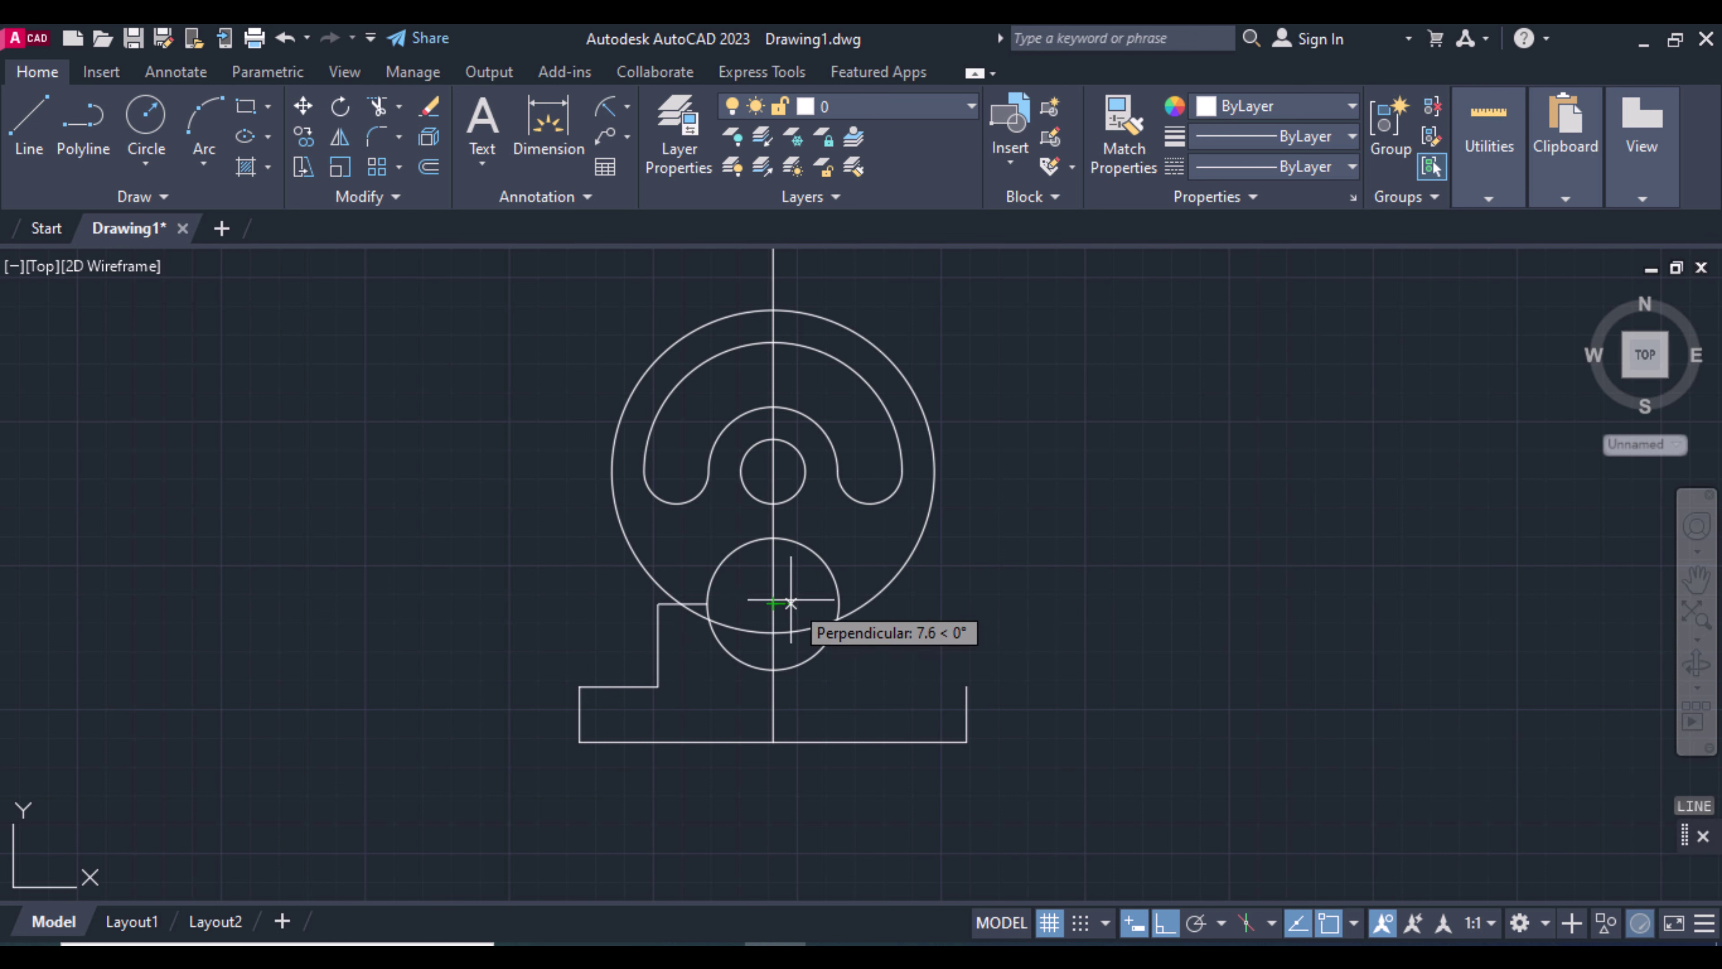
{"action": "left_click", "coordinate": [839, 604]}
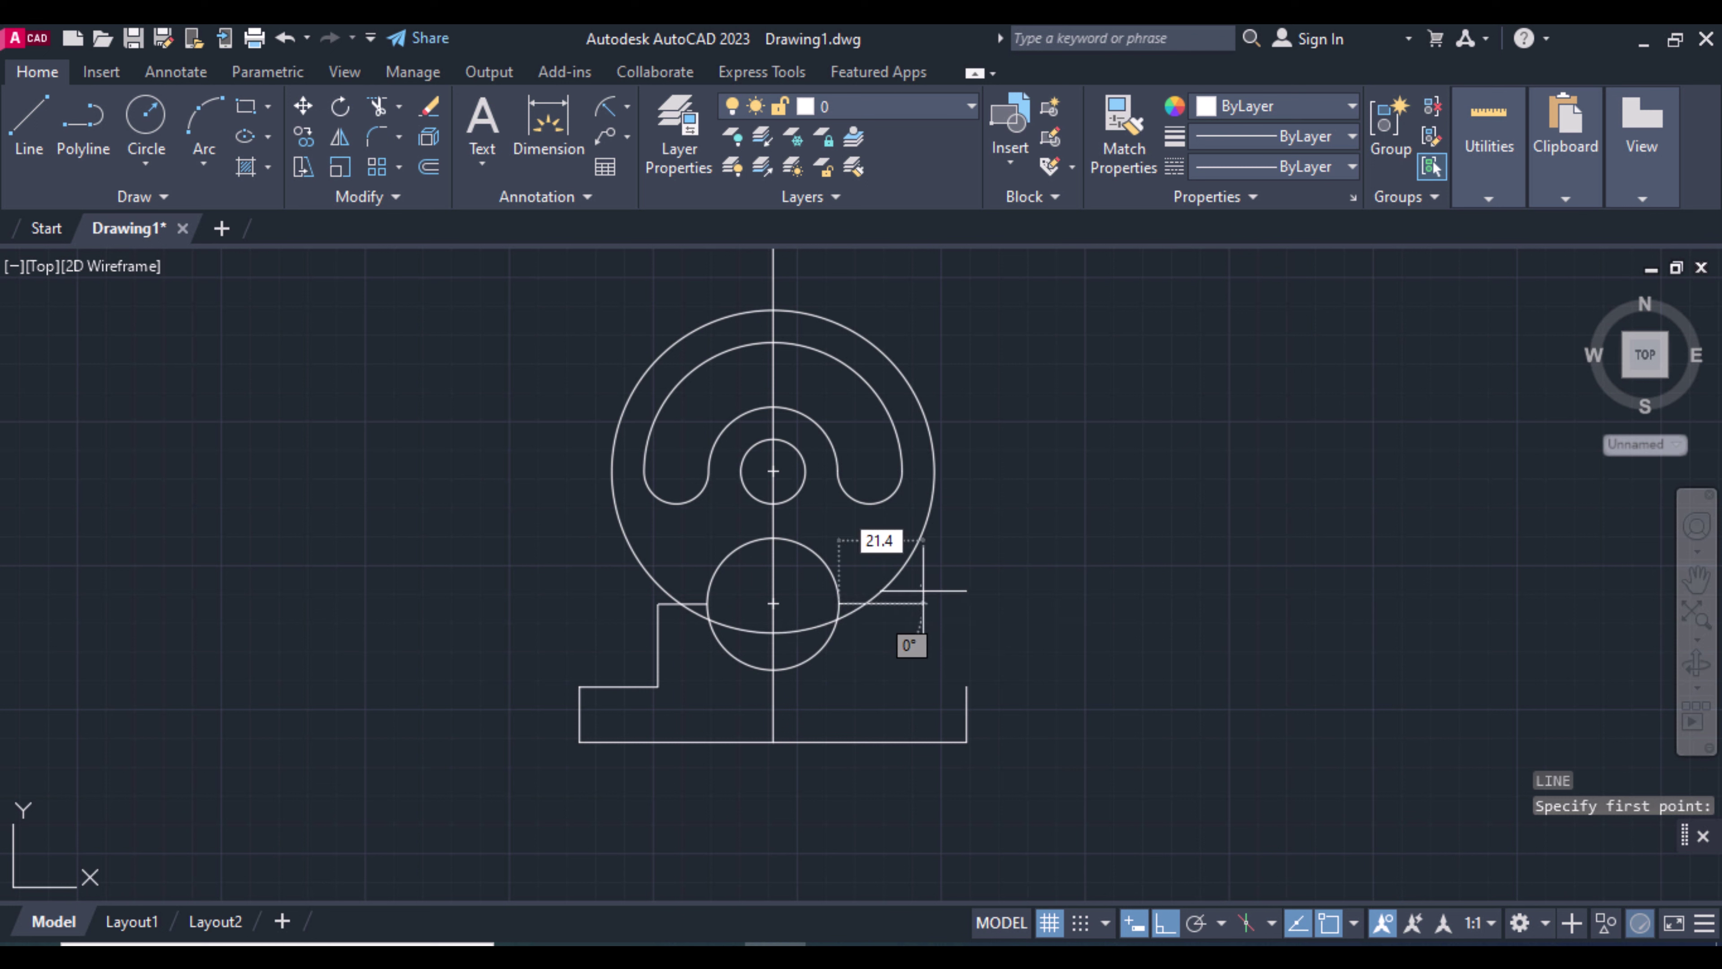
{"action": "type", "text": "21.4"}
{"action": "key", "text": "Return"}
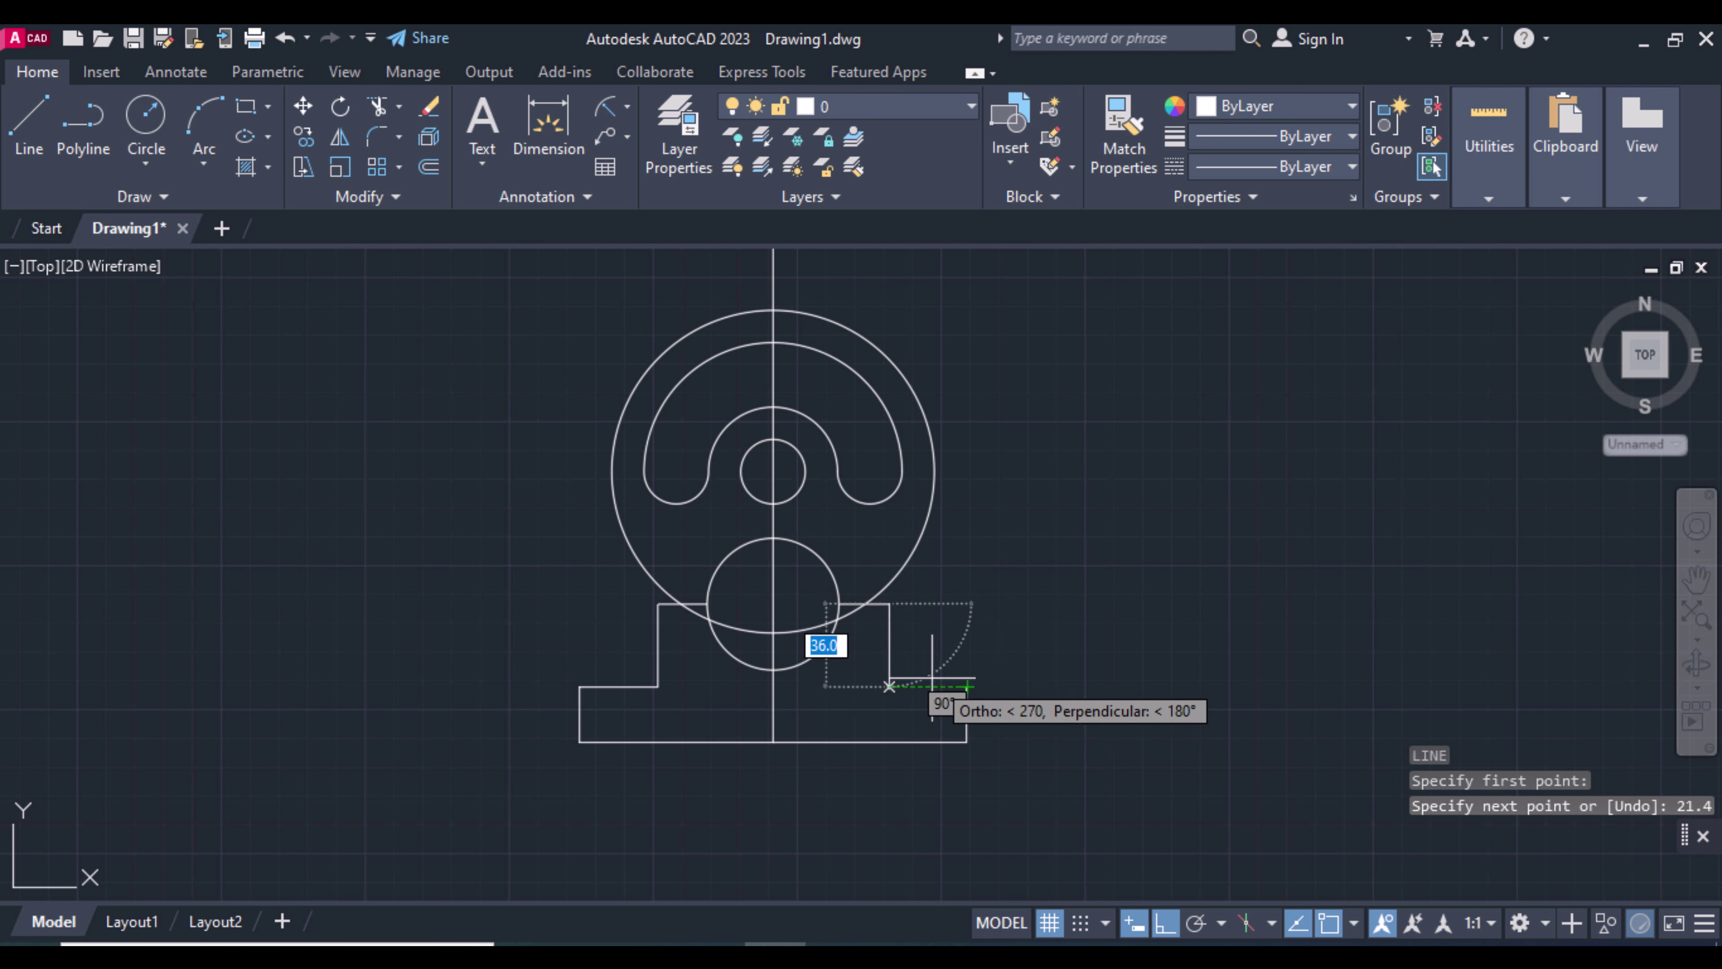
{"action": "left_click", "coordinate": [888, 687]}
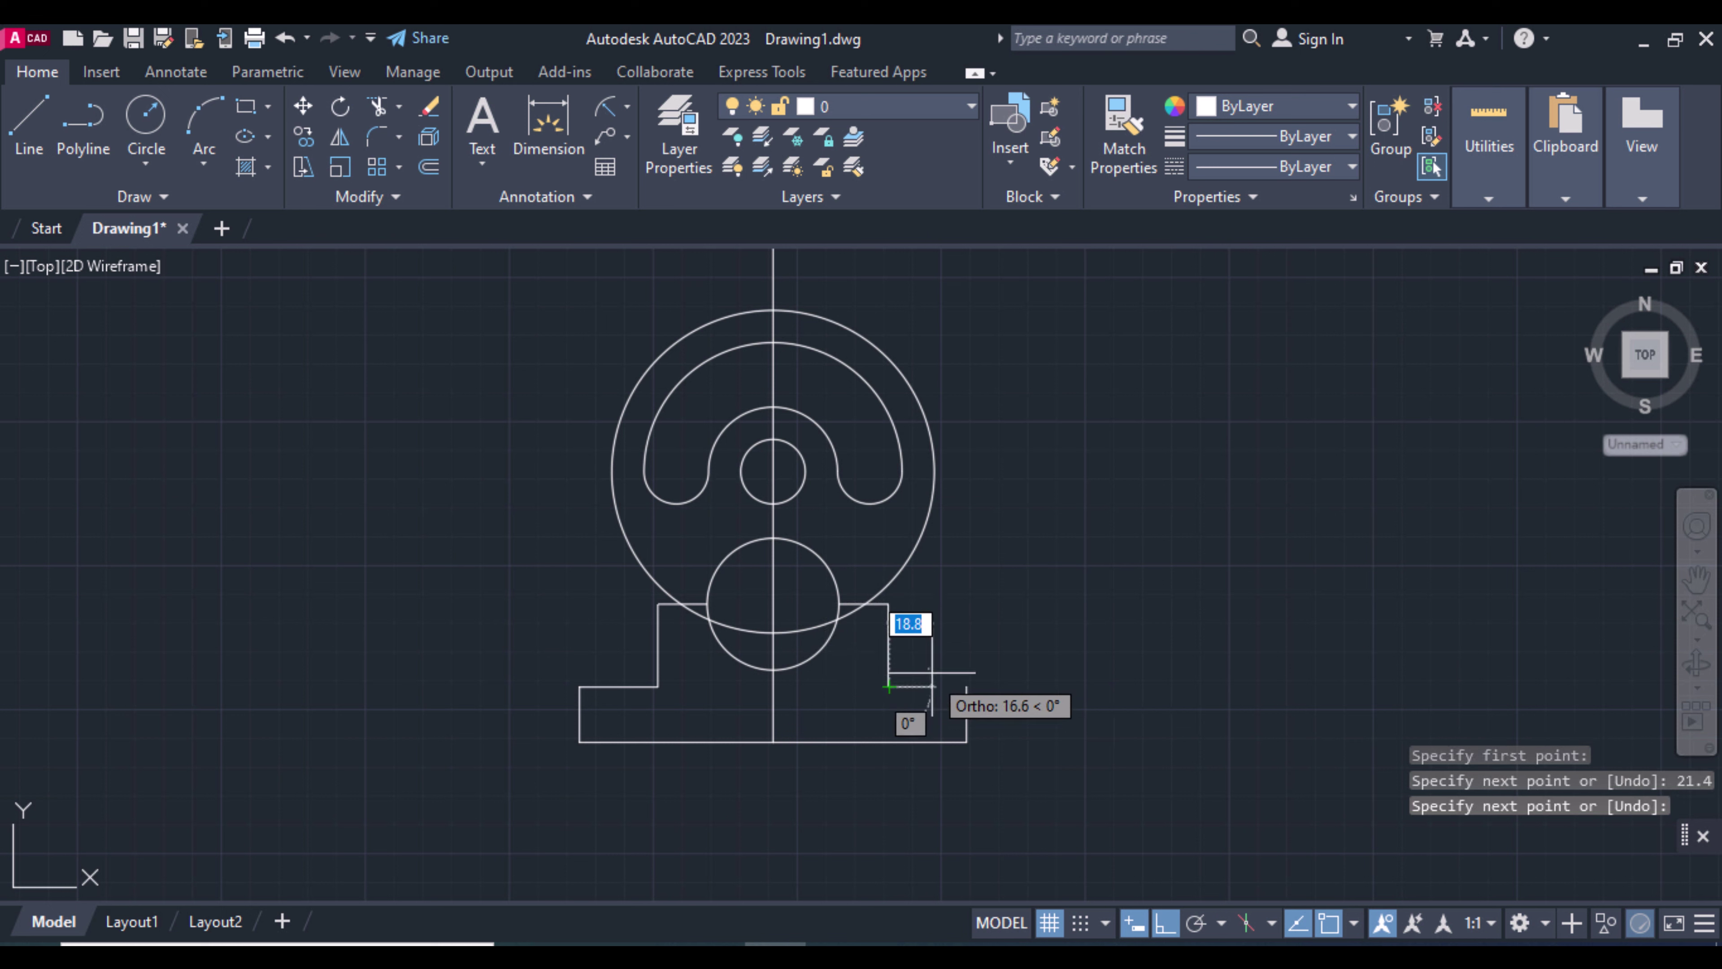
{"action": "left_click", "coordinate": [967, 686]}
{"action": "key", "text": "Return"}
{"action": "type", "text": "E"}
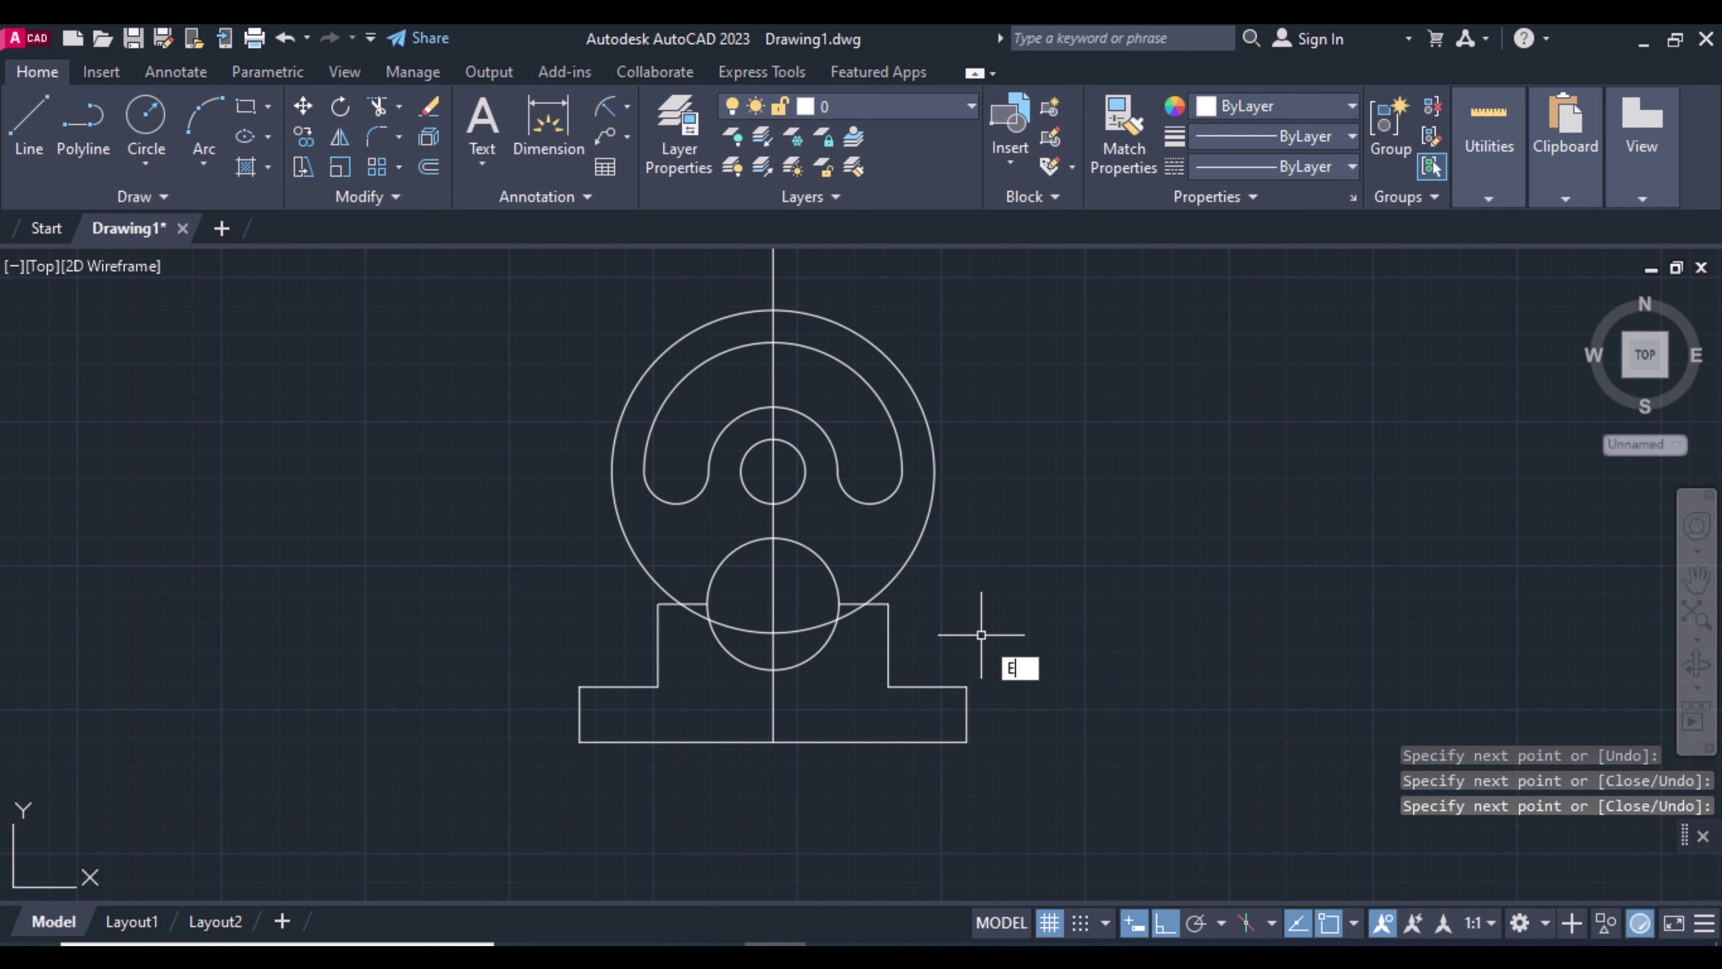
{"action": "key", "text": "Return"}
- Extend both support sides up to the large circle and set the fillet radius to 10
{"action": "left_click", "coordinate": [888, 617]}
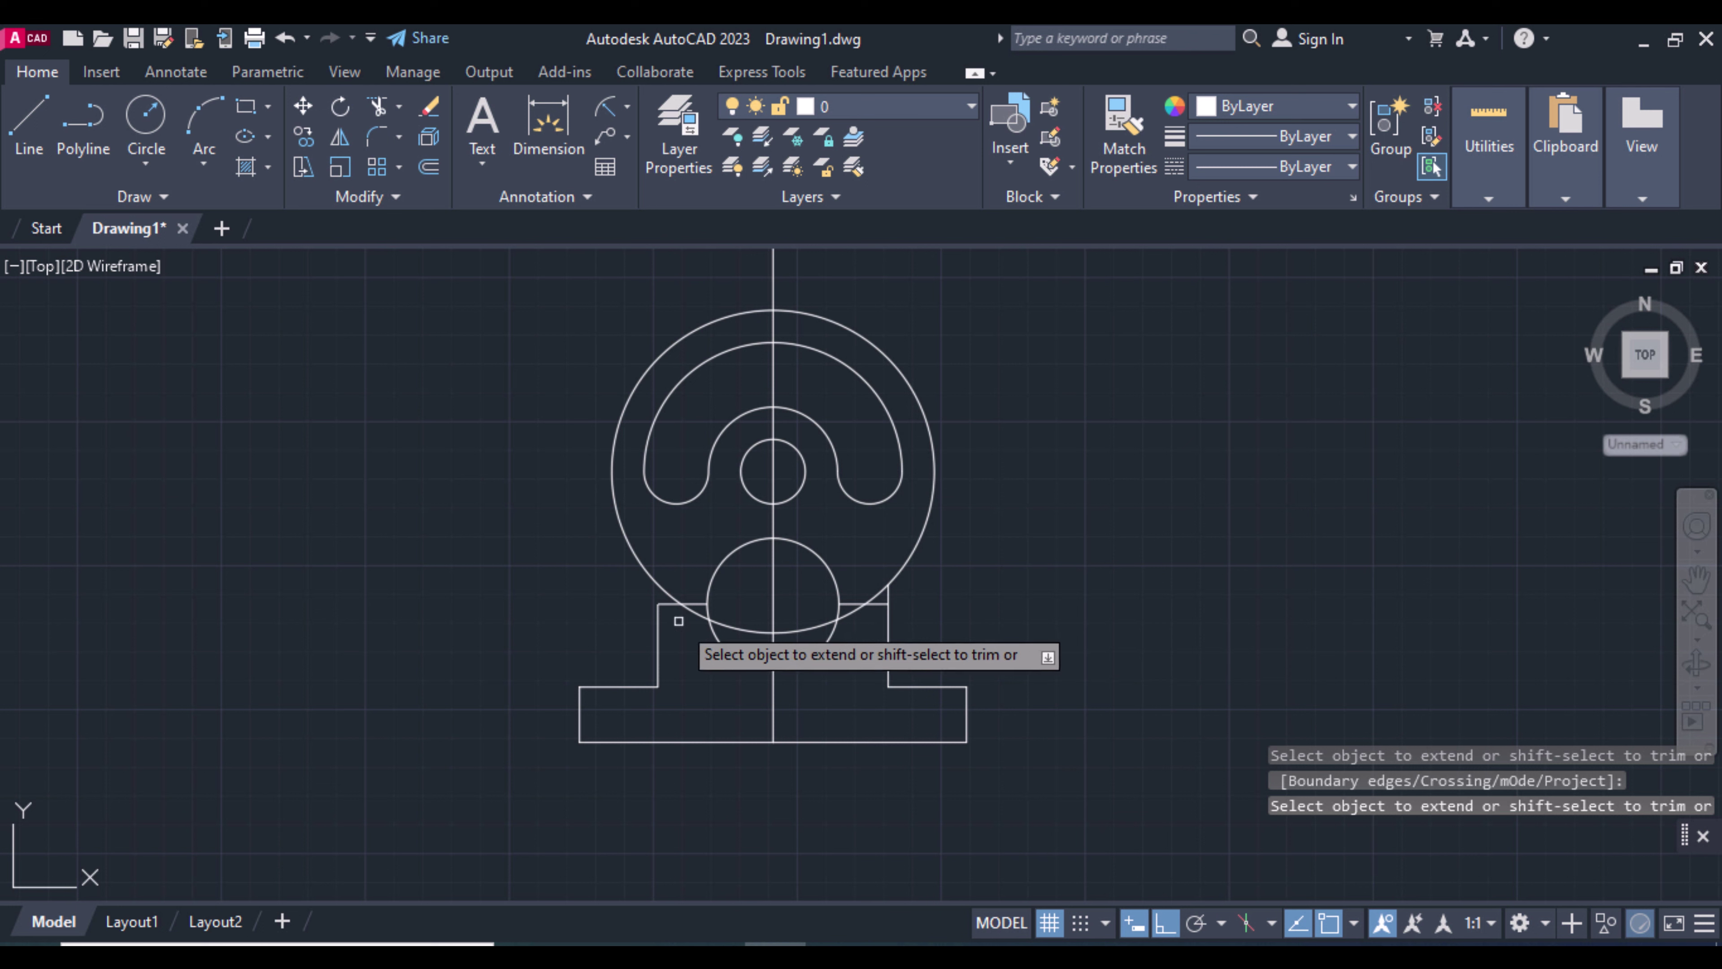
{"action": "left_click", "coordinate": [664, 620]}
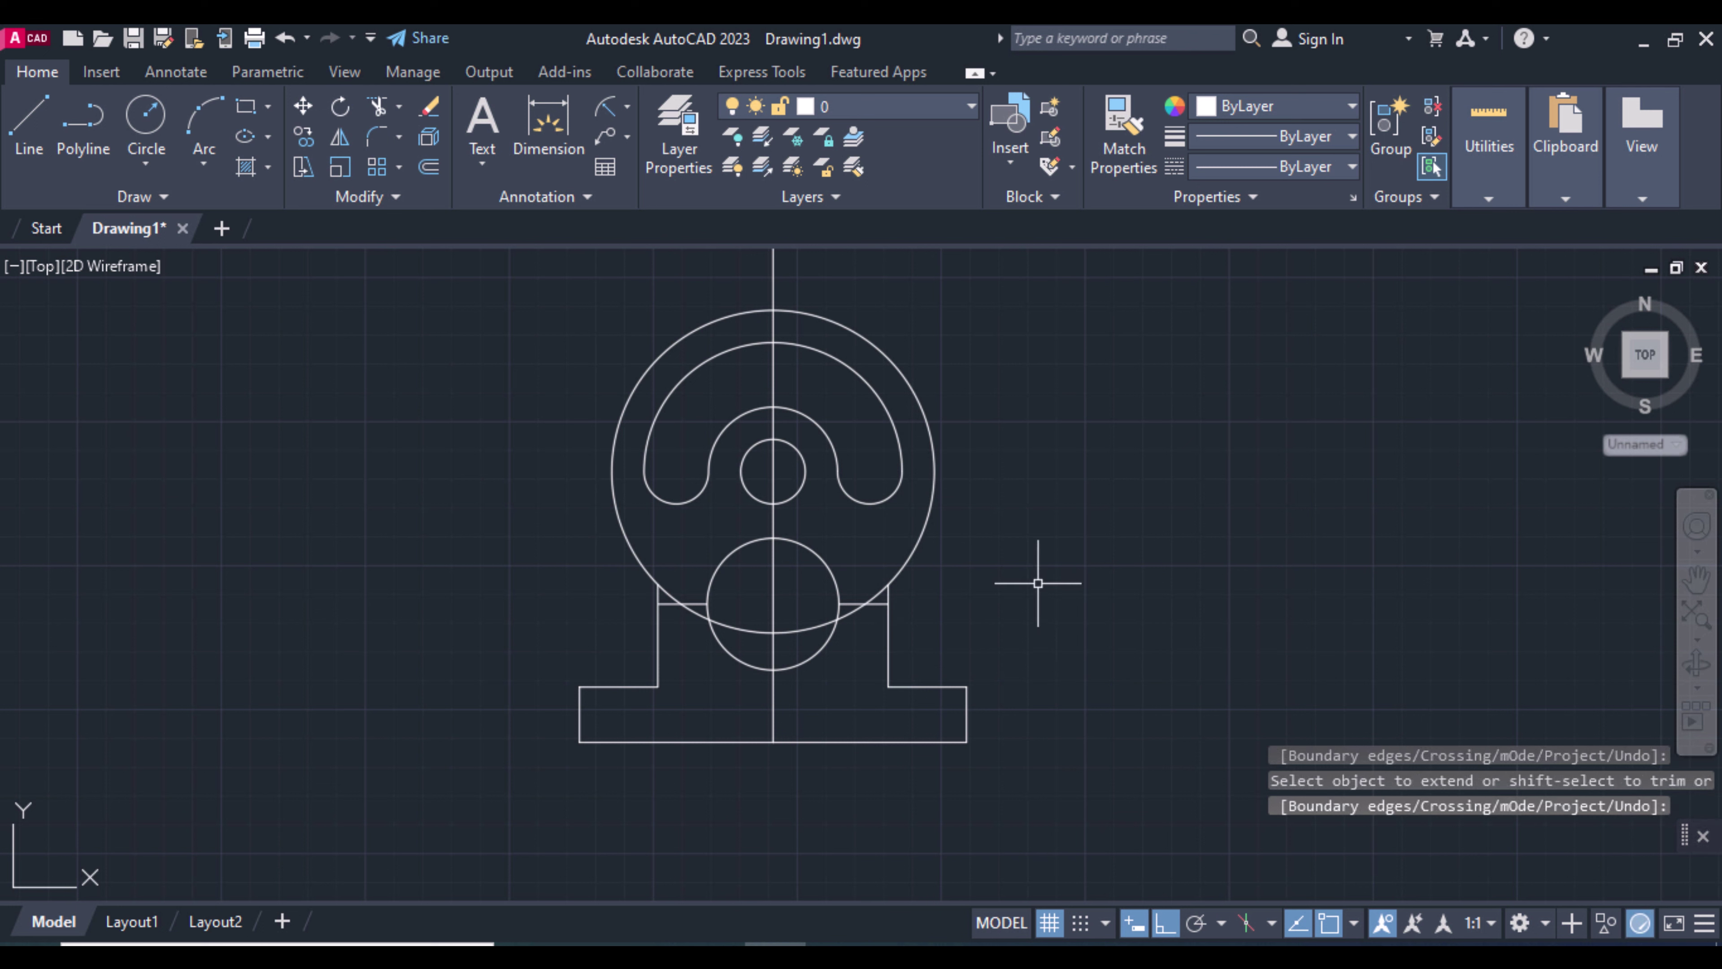
{"action": "type", "text": "f"}
{"action": "key", "text": "Return"}
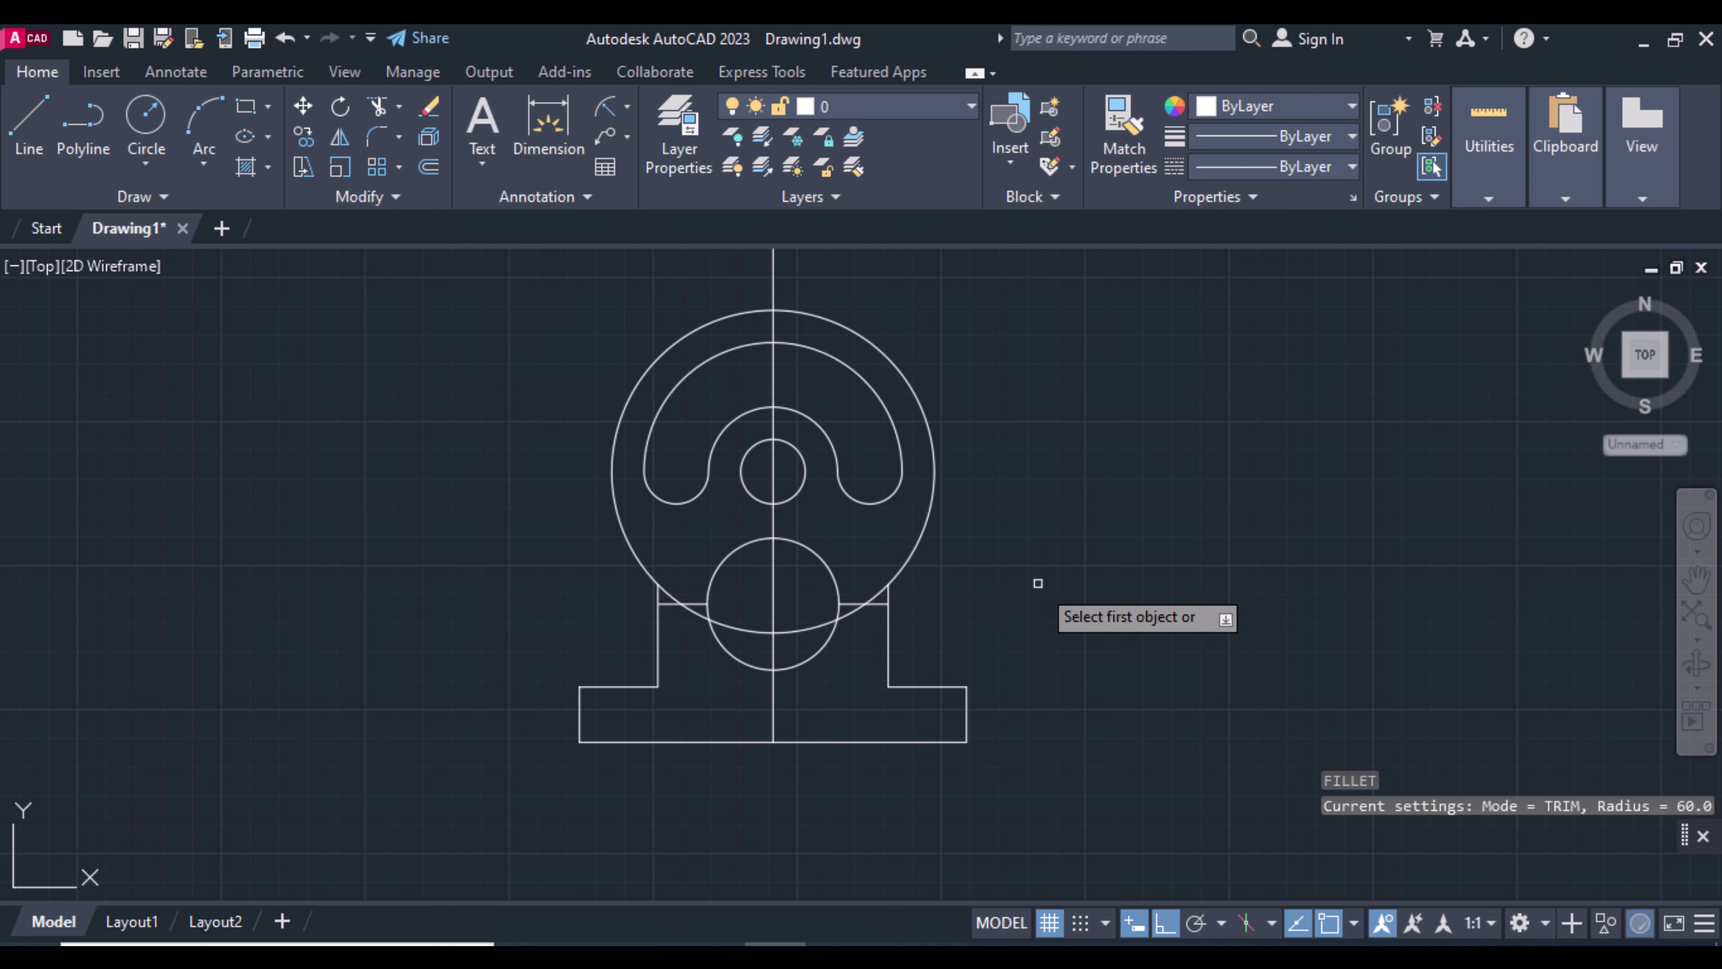
{"action": "left_click", "coordinate": [928, 686]}
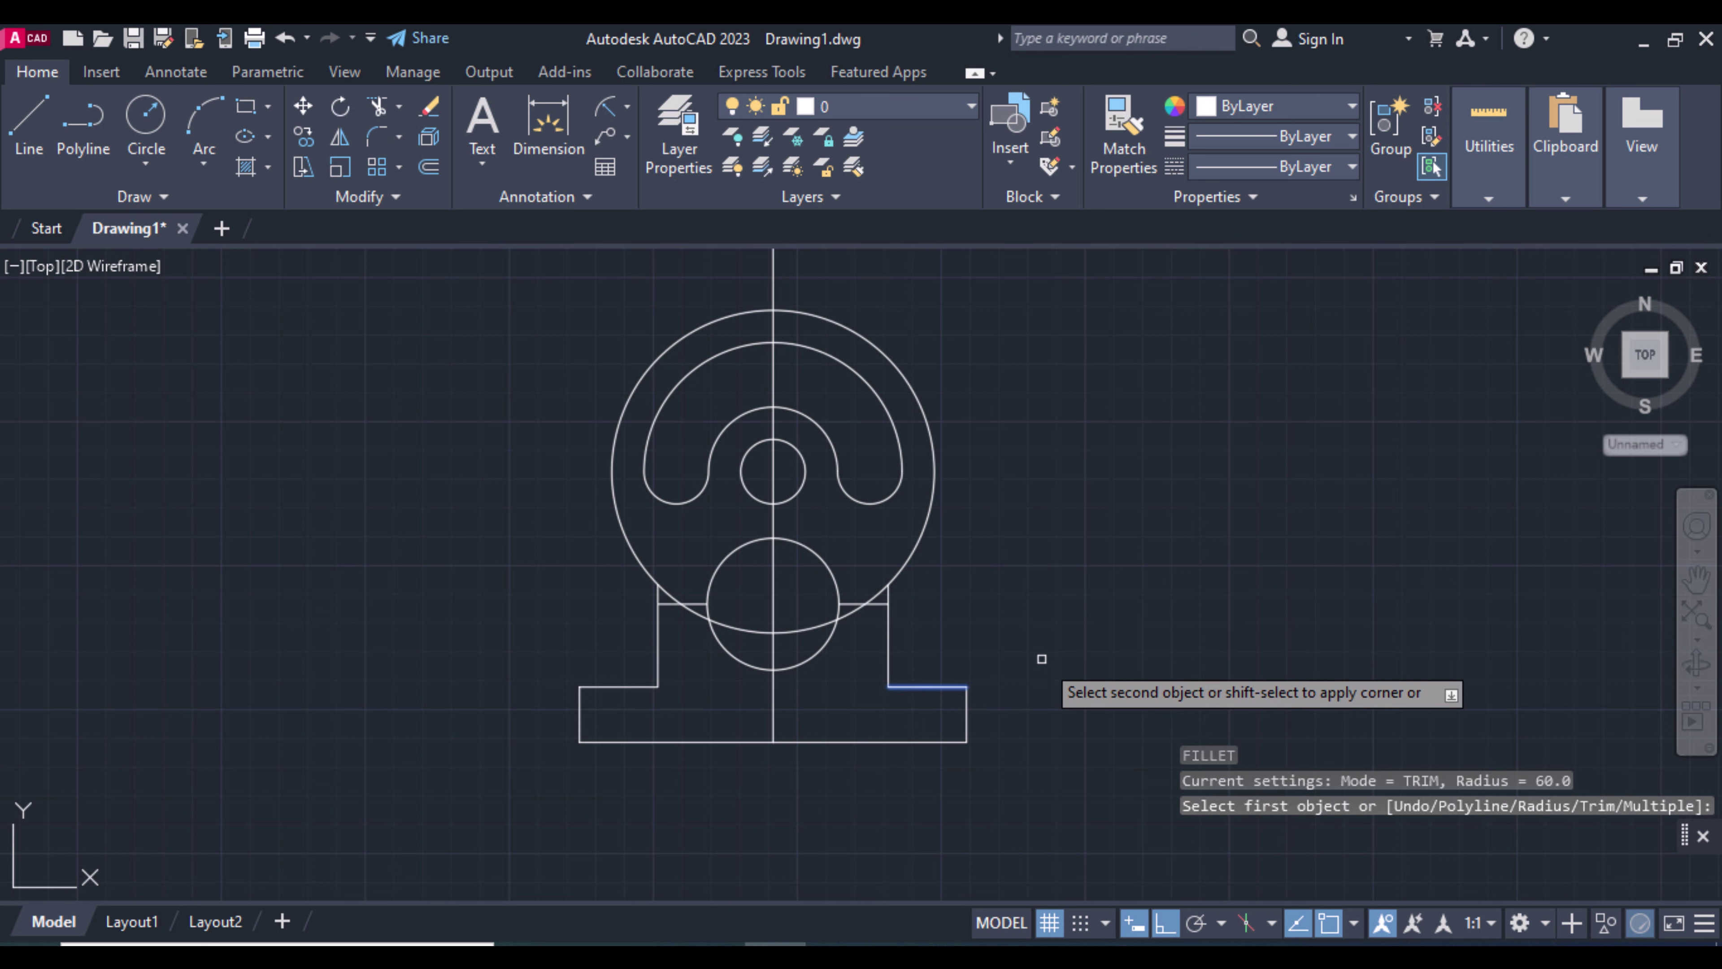
{"action": "type", "text": "R"}
{"action": "key", "text": "Return"}
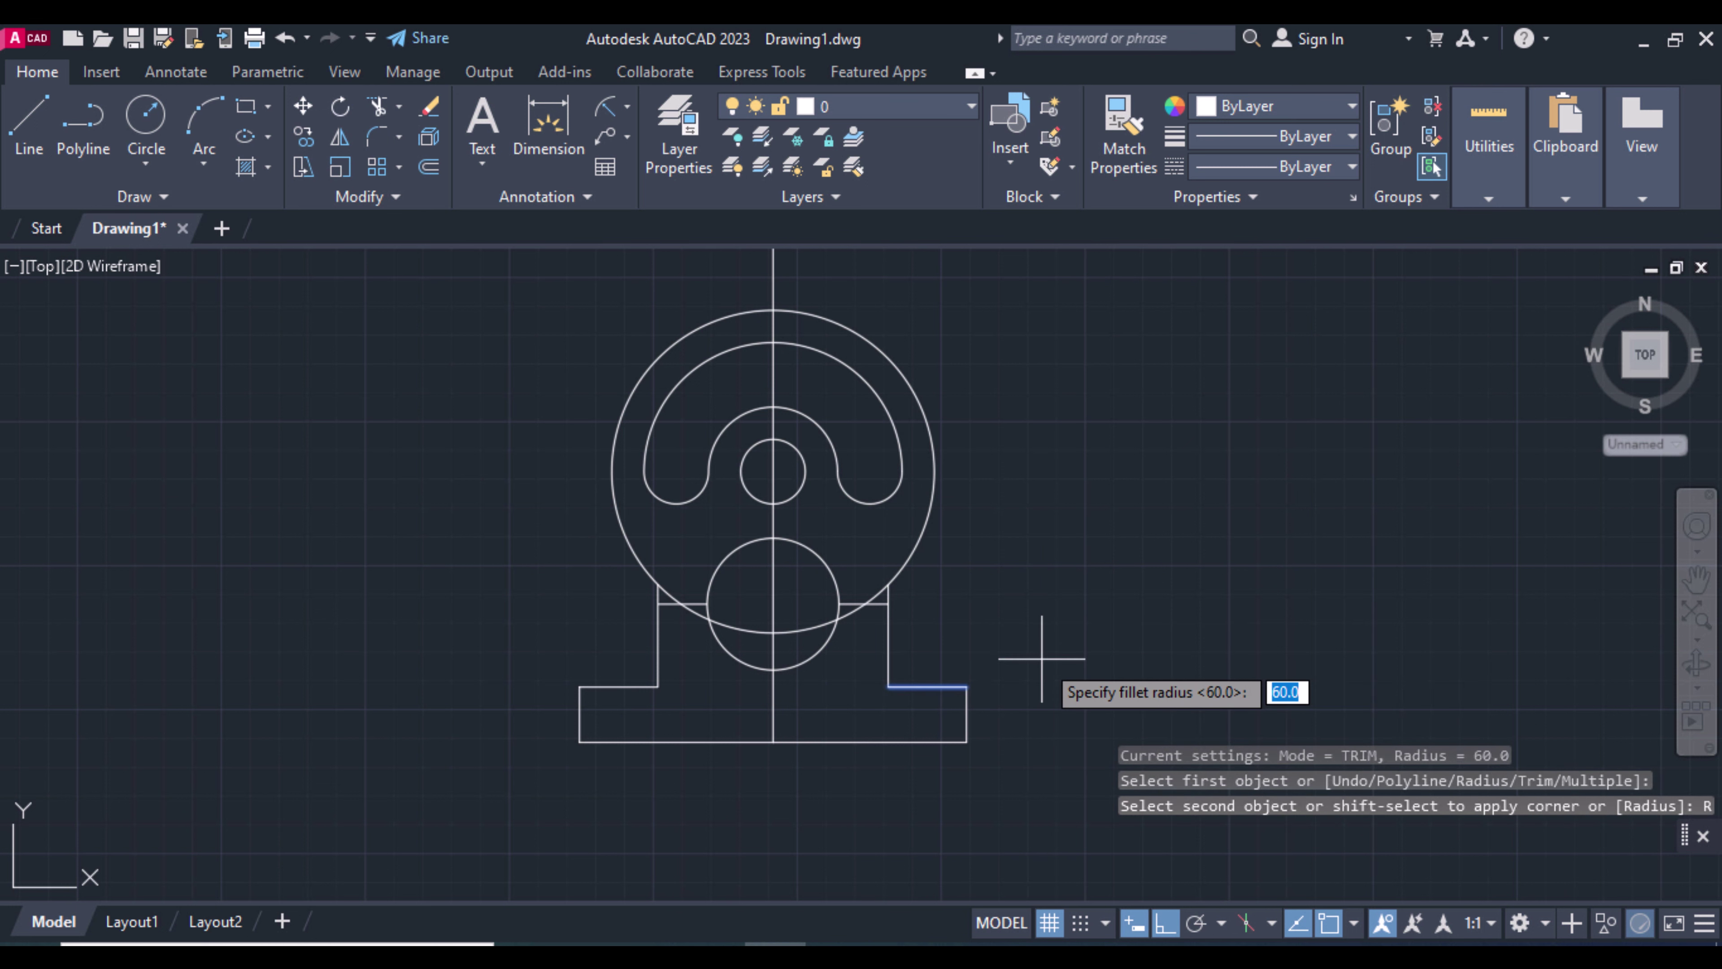
{"action": "type", "text": "10"}
{"action": "key", "text": "Return"}
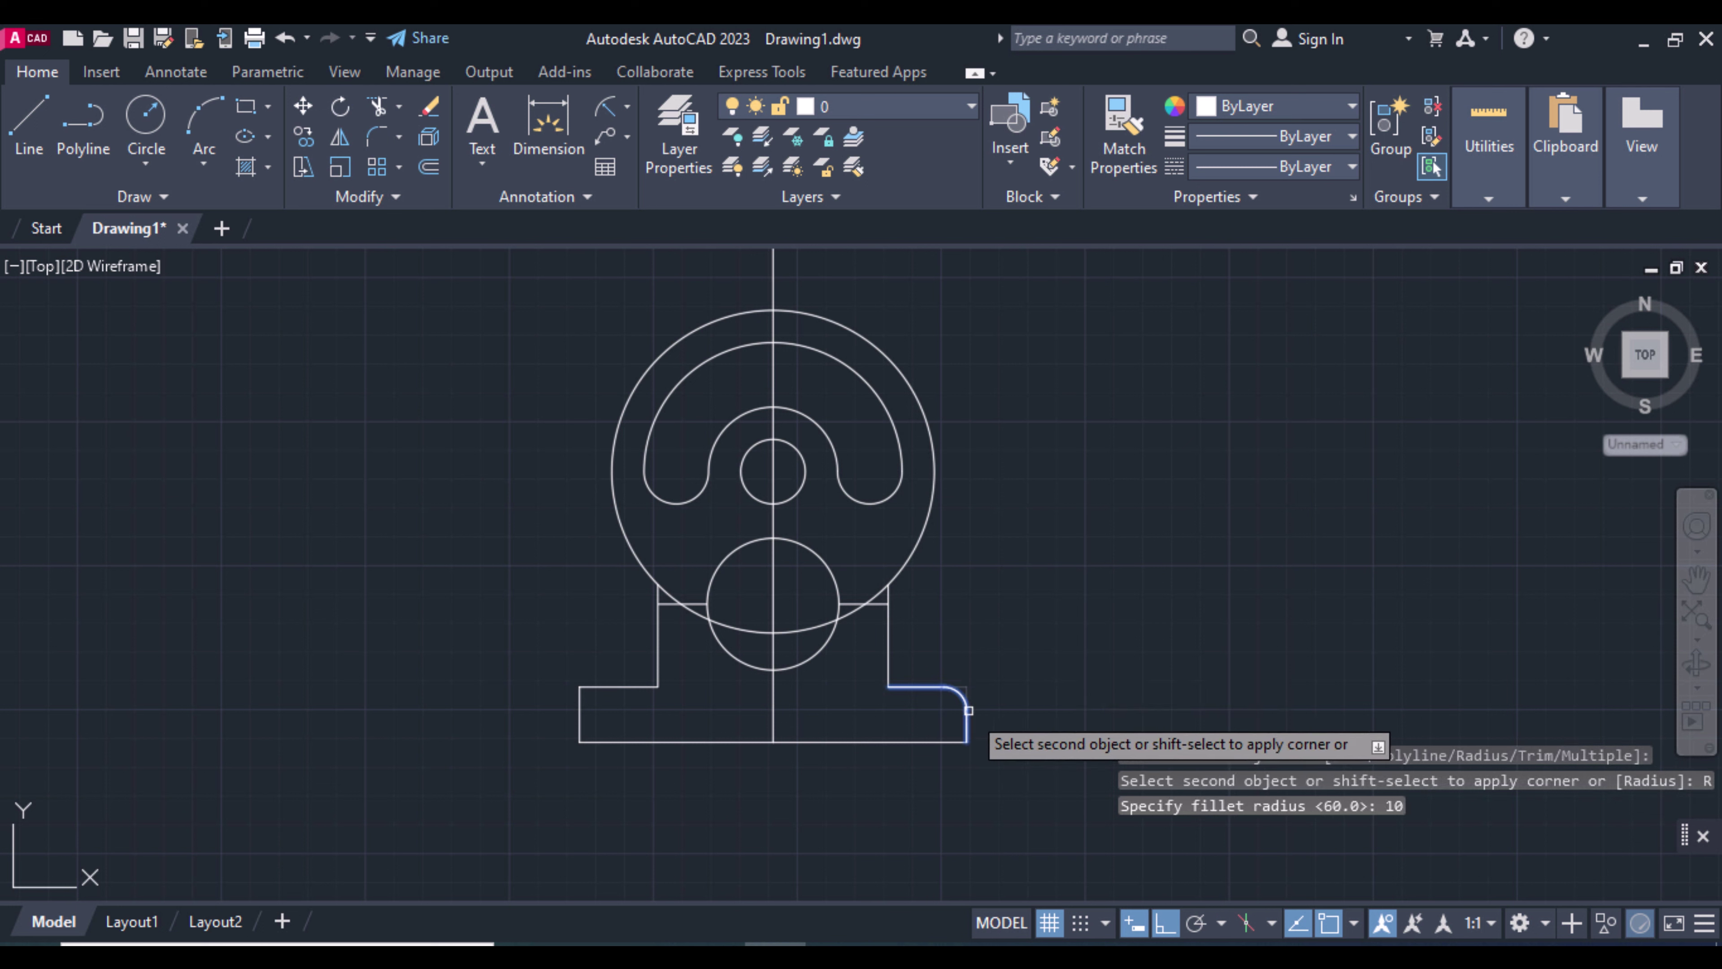
{"action": "key", "text": "Escape"}
{"action": "key", "text": "Return"}
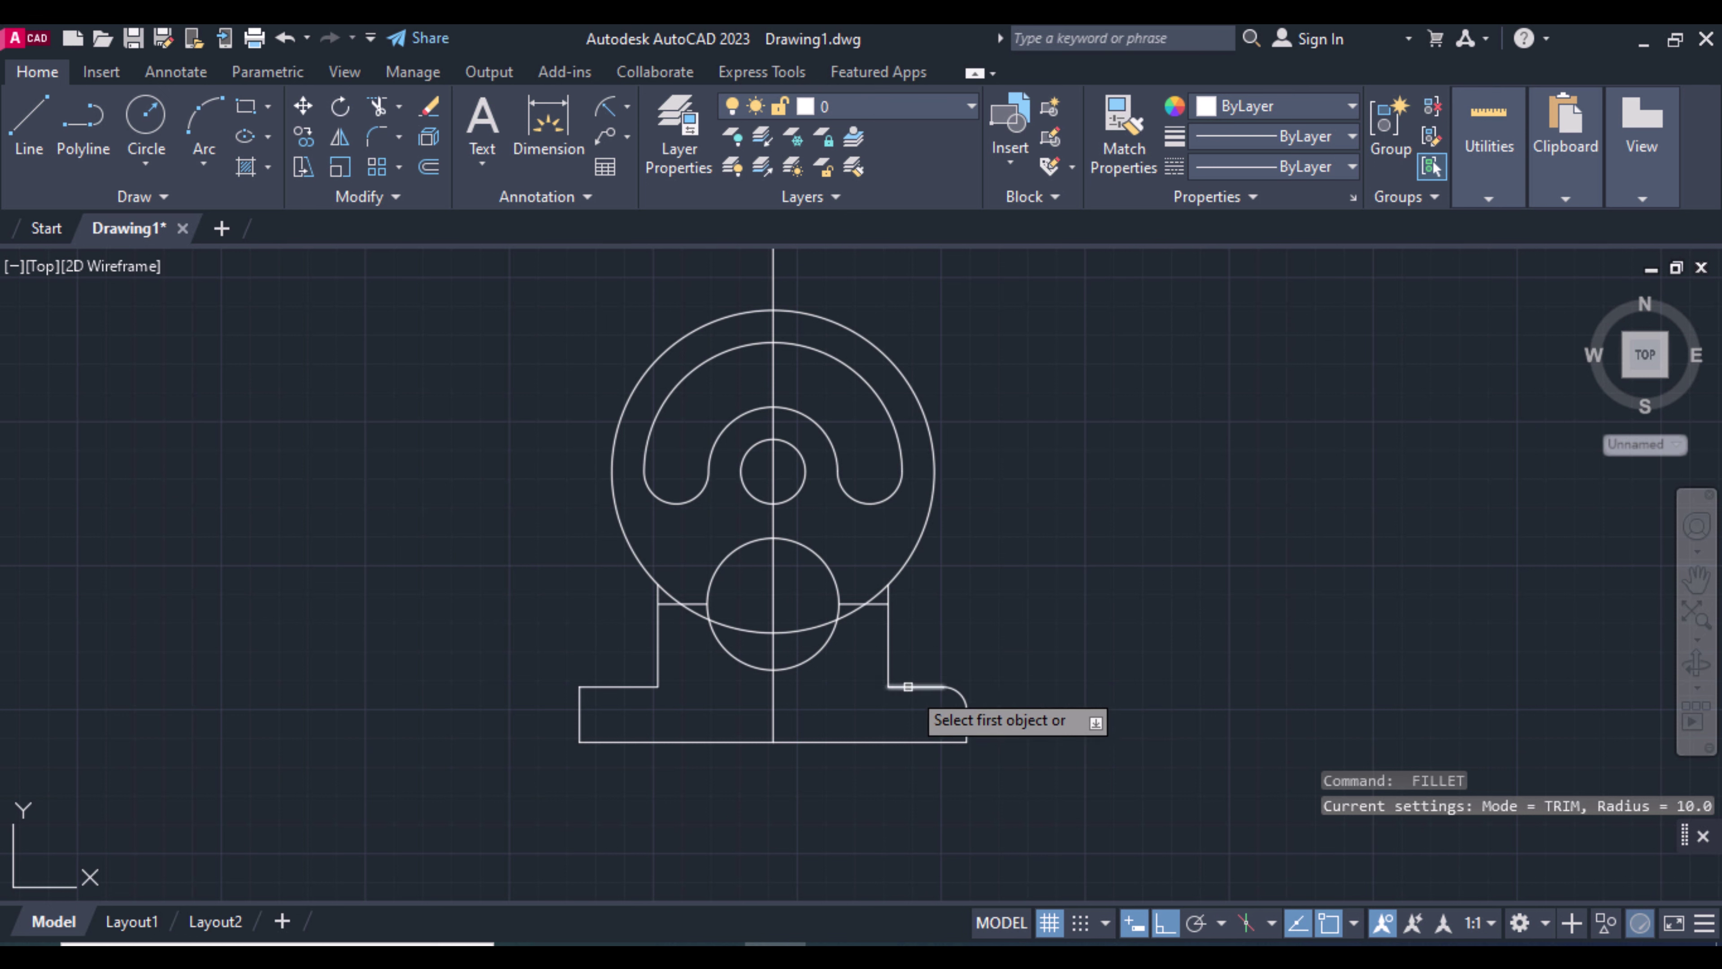
- Fillet the left and right inner base corners with radius 10
{"action": "left_click", "coordinate": [888, 651]}
{"action": "left_click", "coordinate": [923, 686]}
{"action": "key", "text": "Return"}
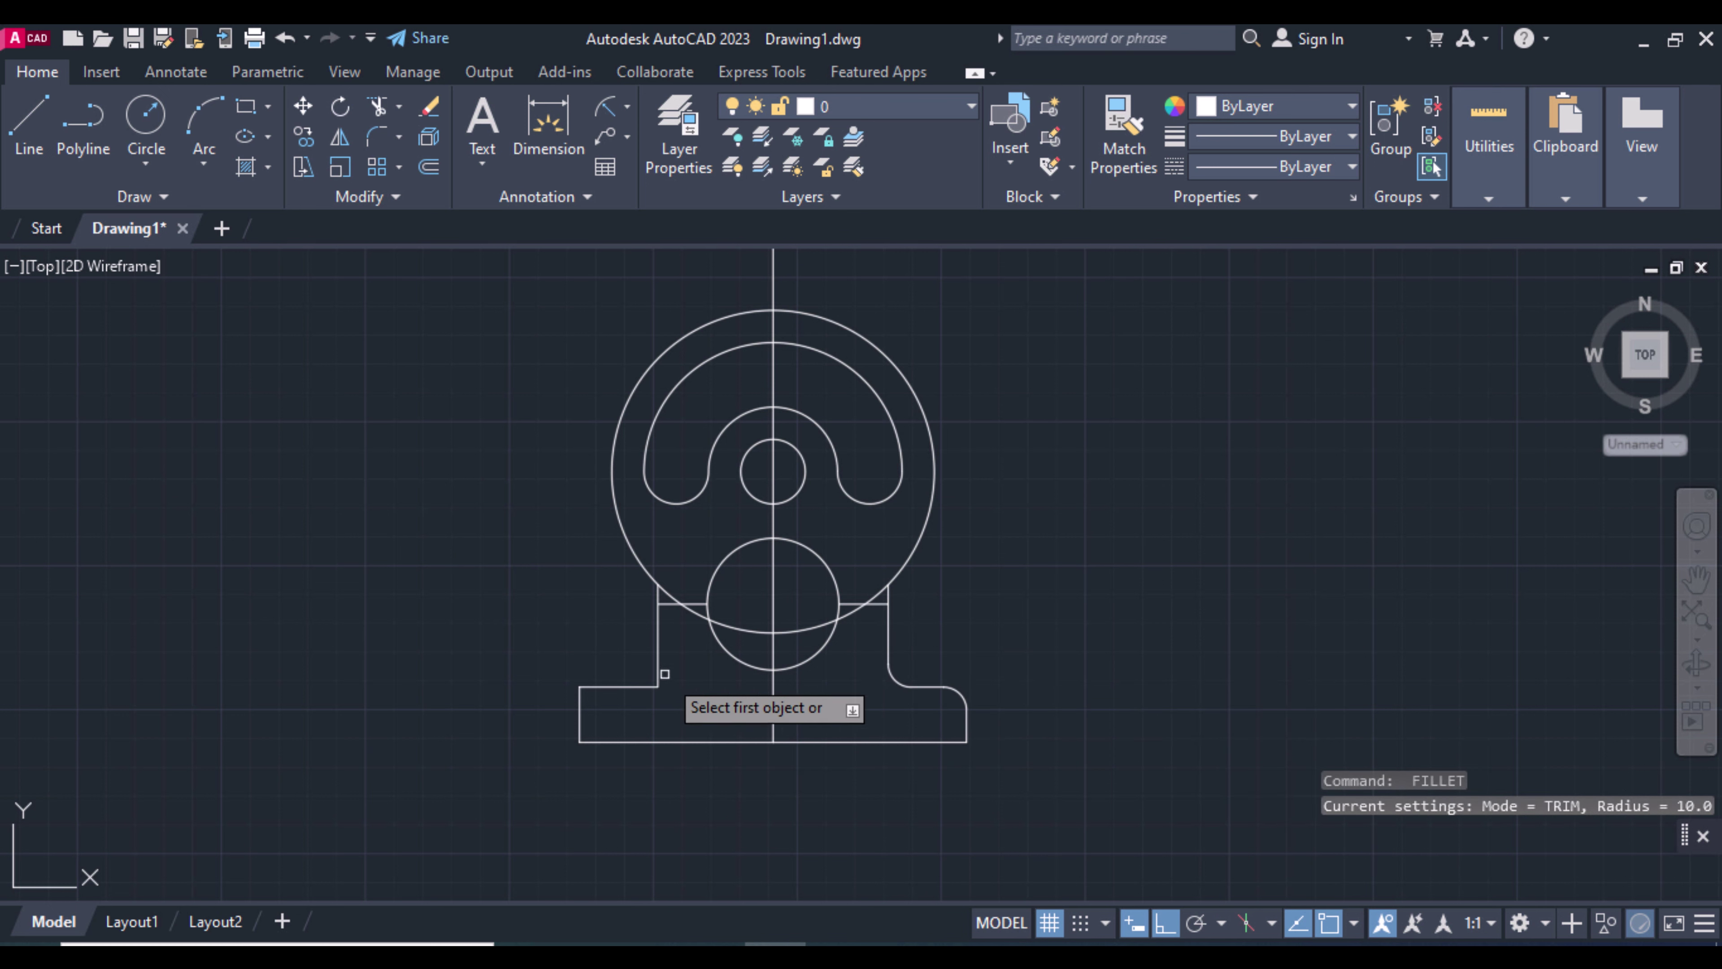
{"action": "left_click", "coordinate": [657, 672]}
{"action": "left_click", "coordinate": [641, 687]}
{"action": "key", "text": "Return"}
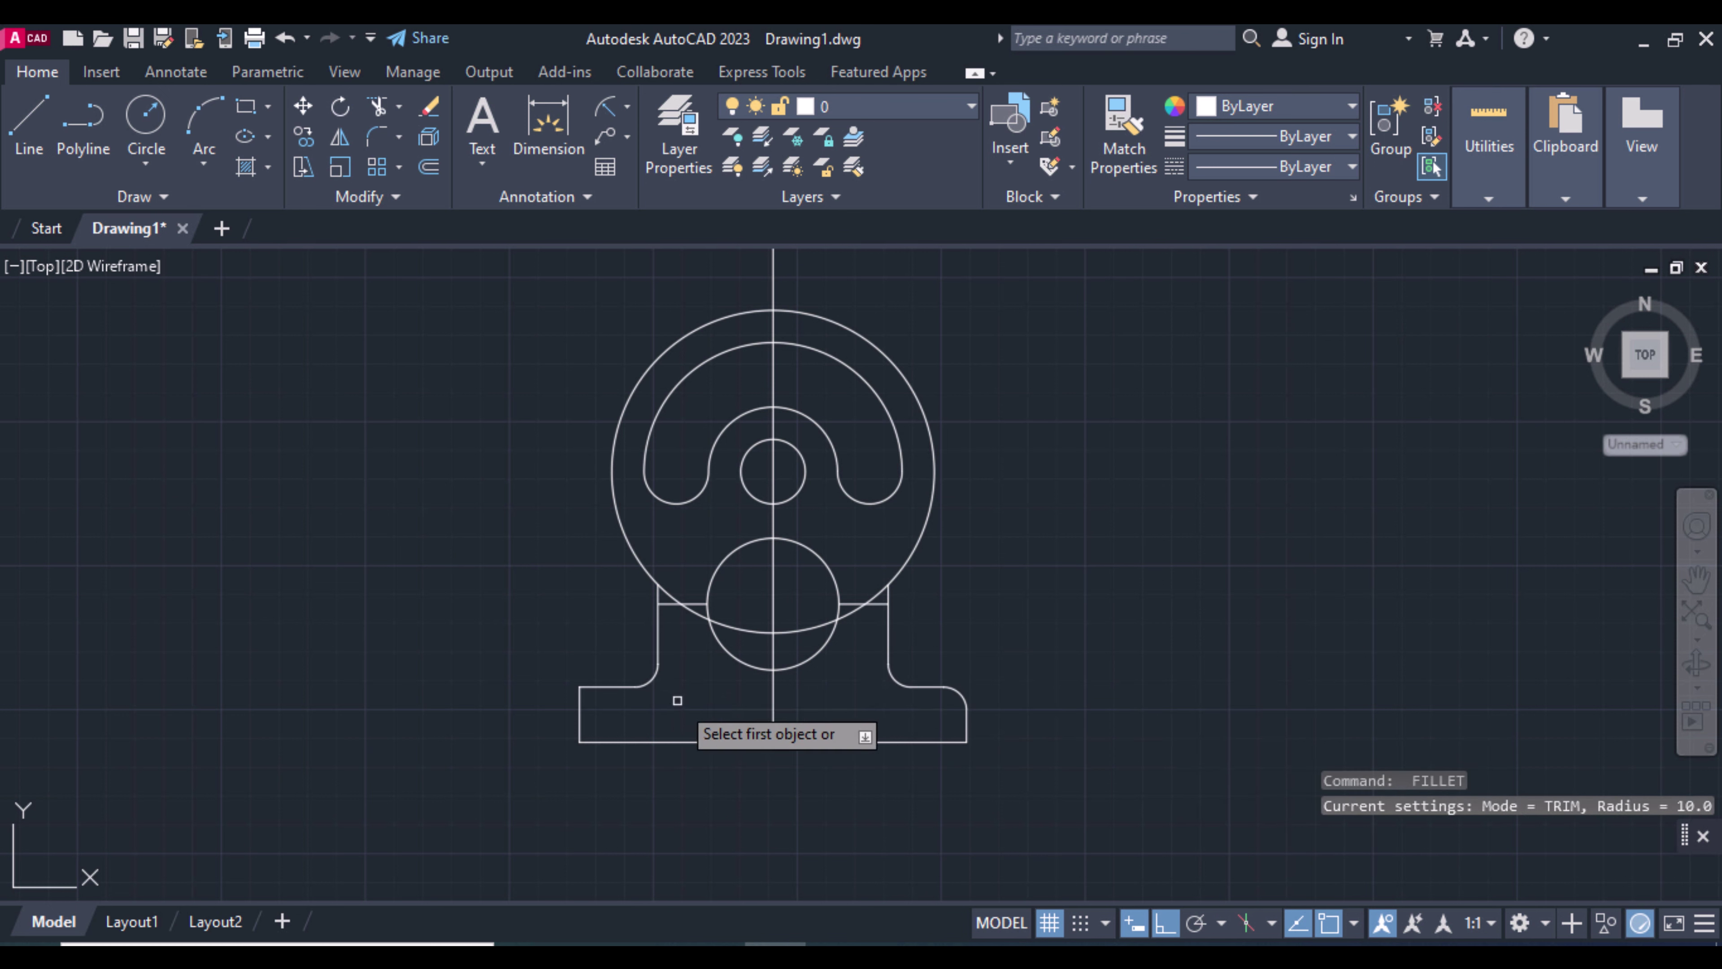
{"action": "left_click", "coordinate": [595, 688]}
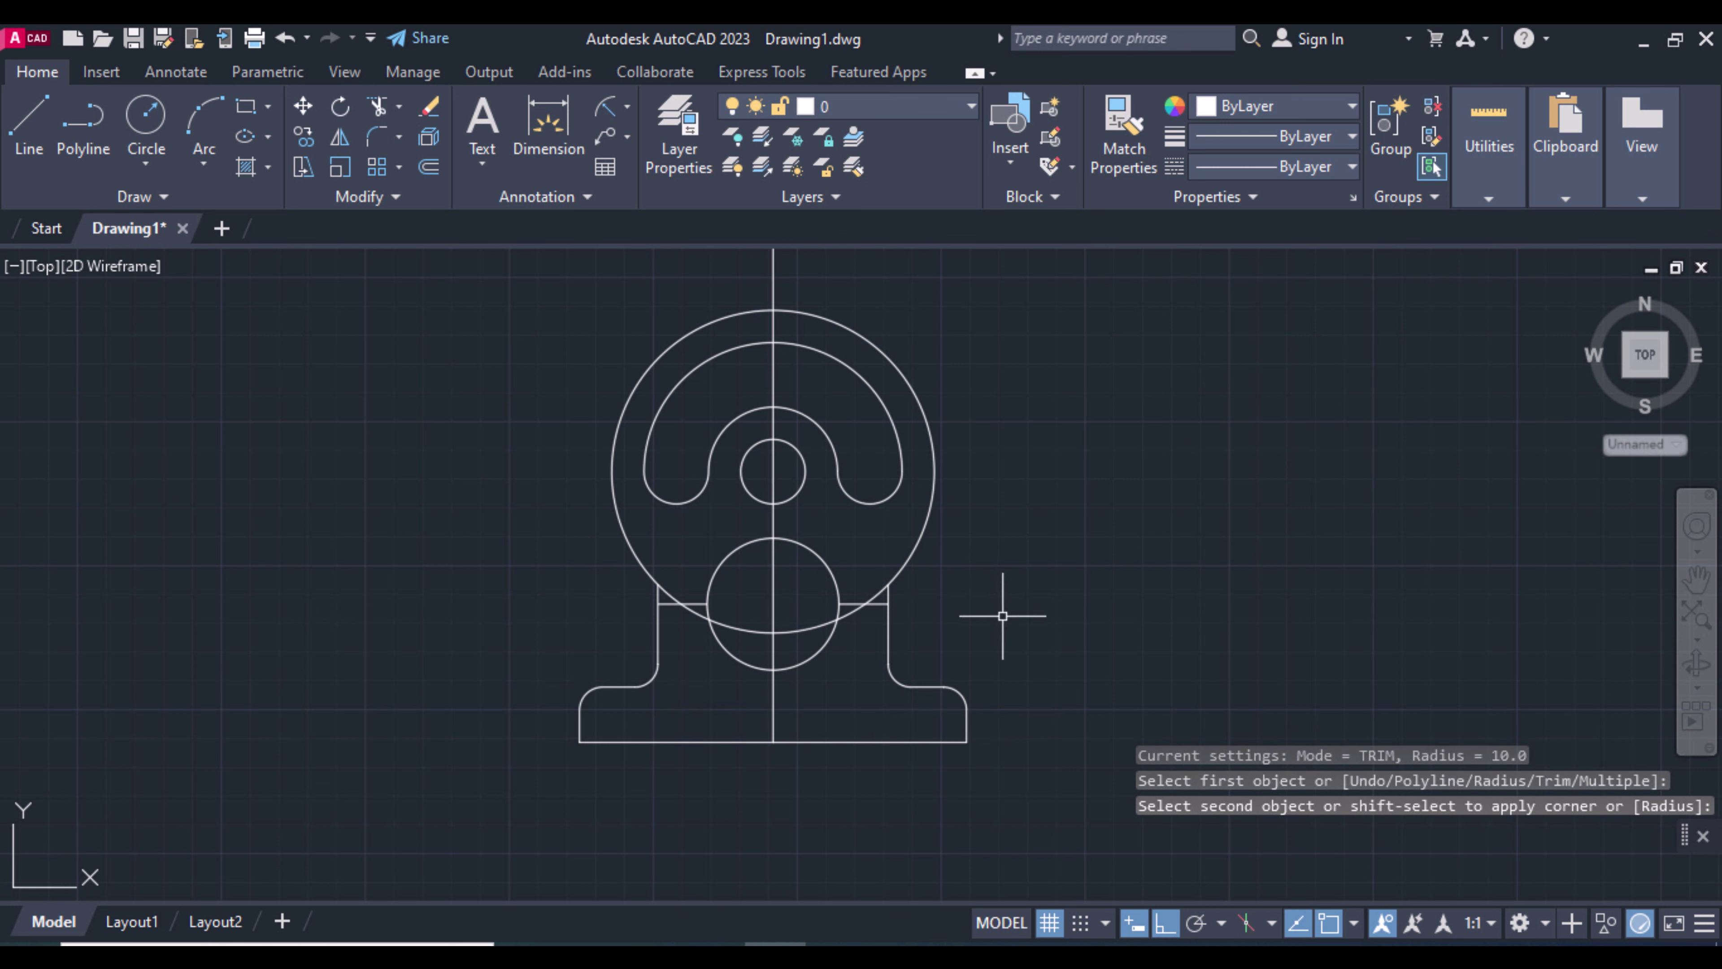
{"action": "key", "text": "Escape"}
{"action": "key", "text": "Return"}
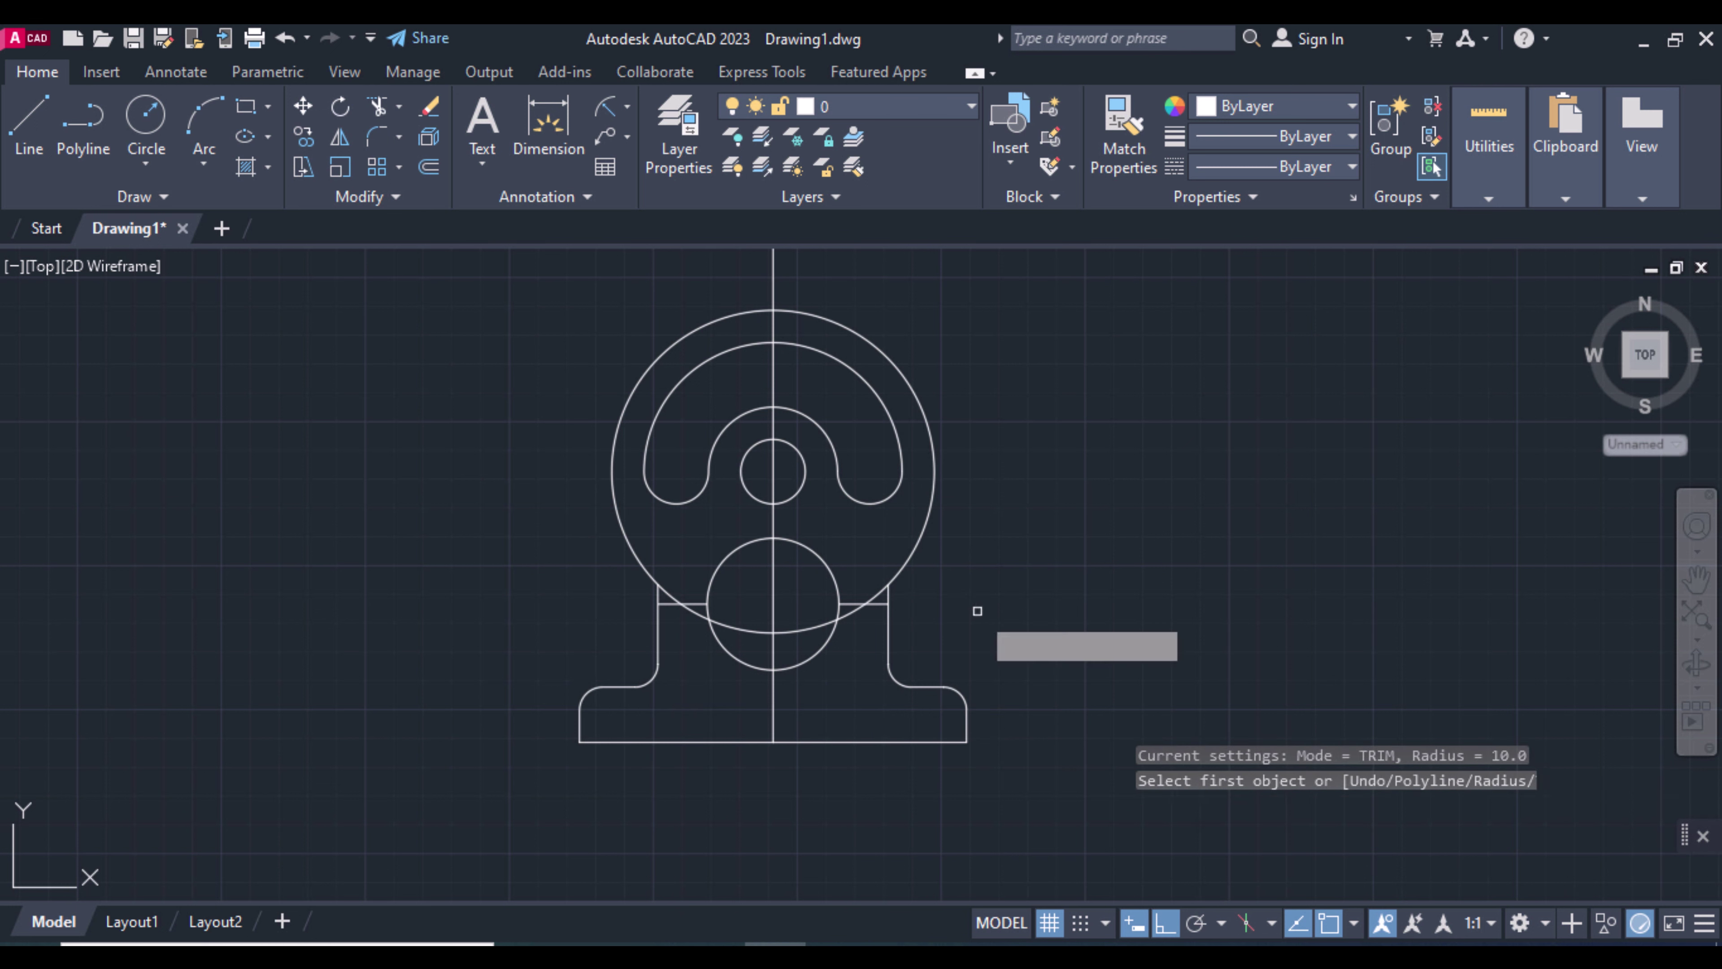
- Fillet both support sides into the large outer circle with radius 10
{"action": "left_click", "coordinate": [894, 592]}
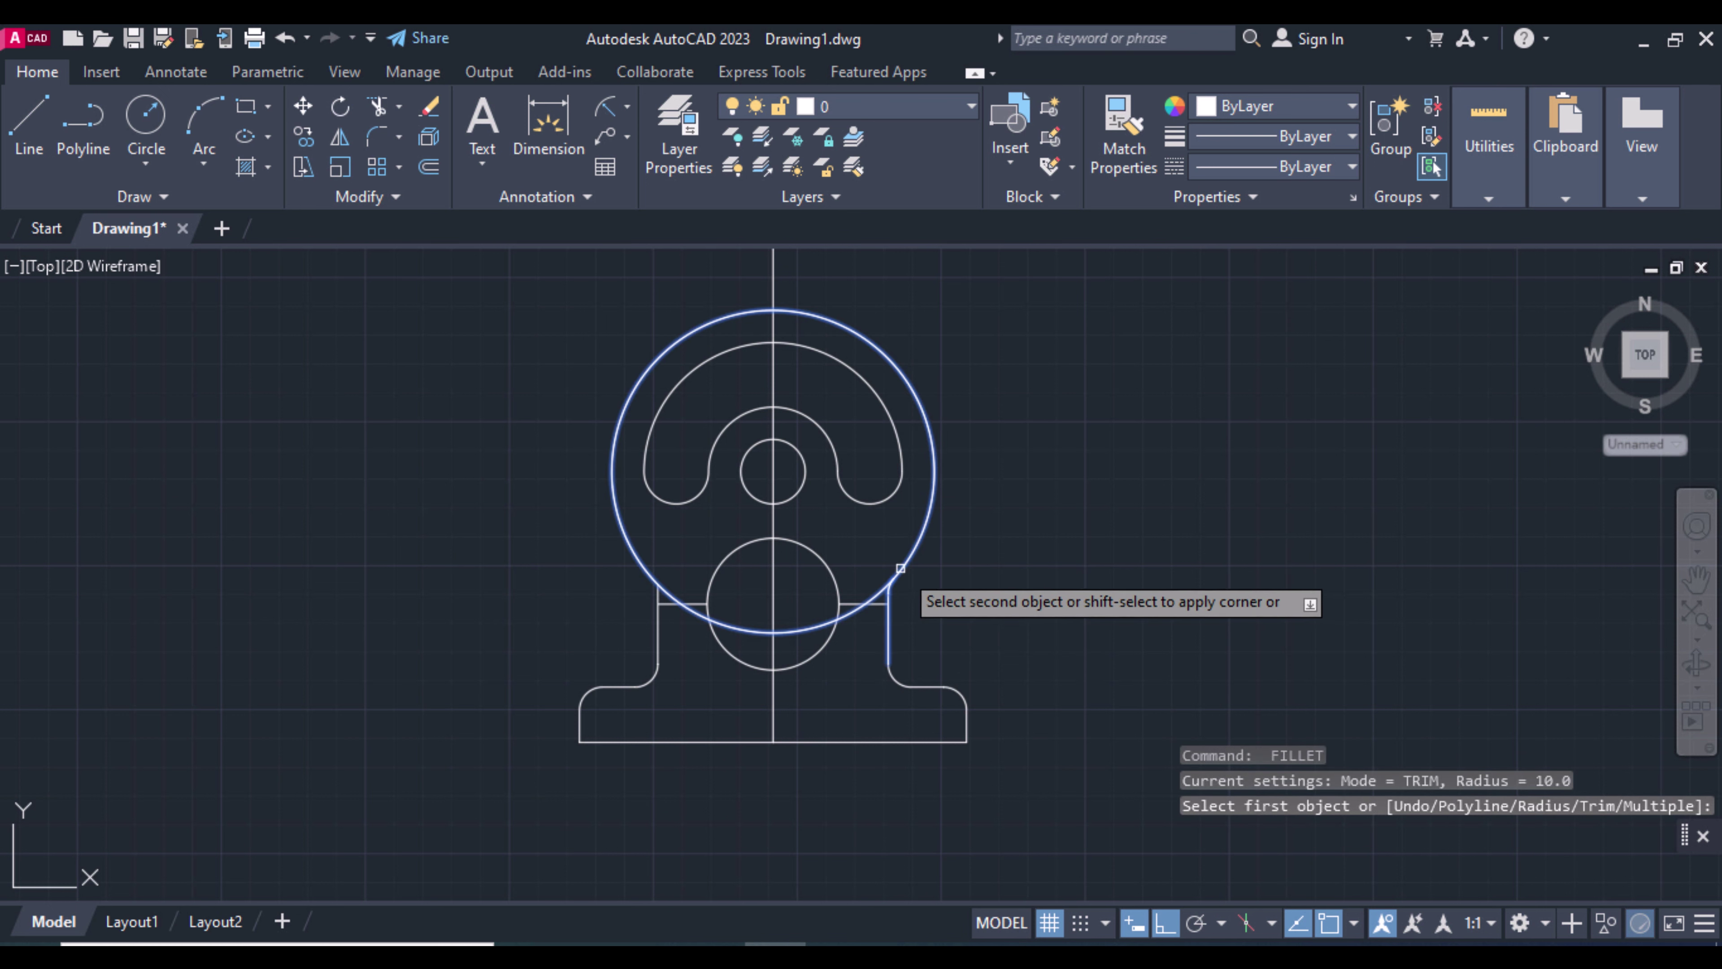
{"action": "left_click", "coordinate": [900, 568]}
{"action": "key", "text": "Return"}
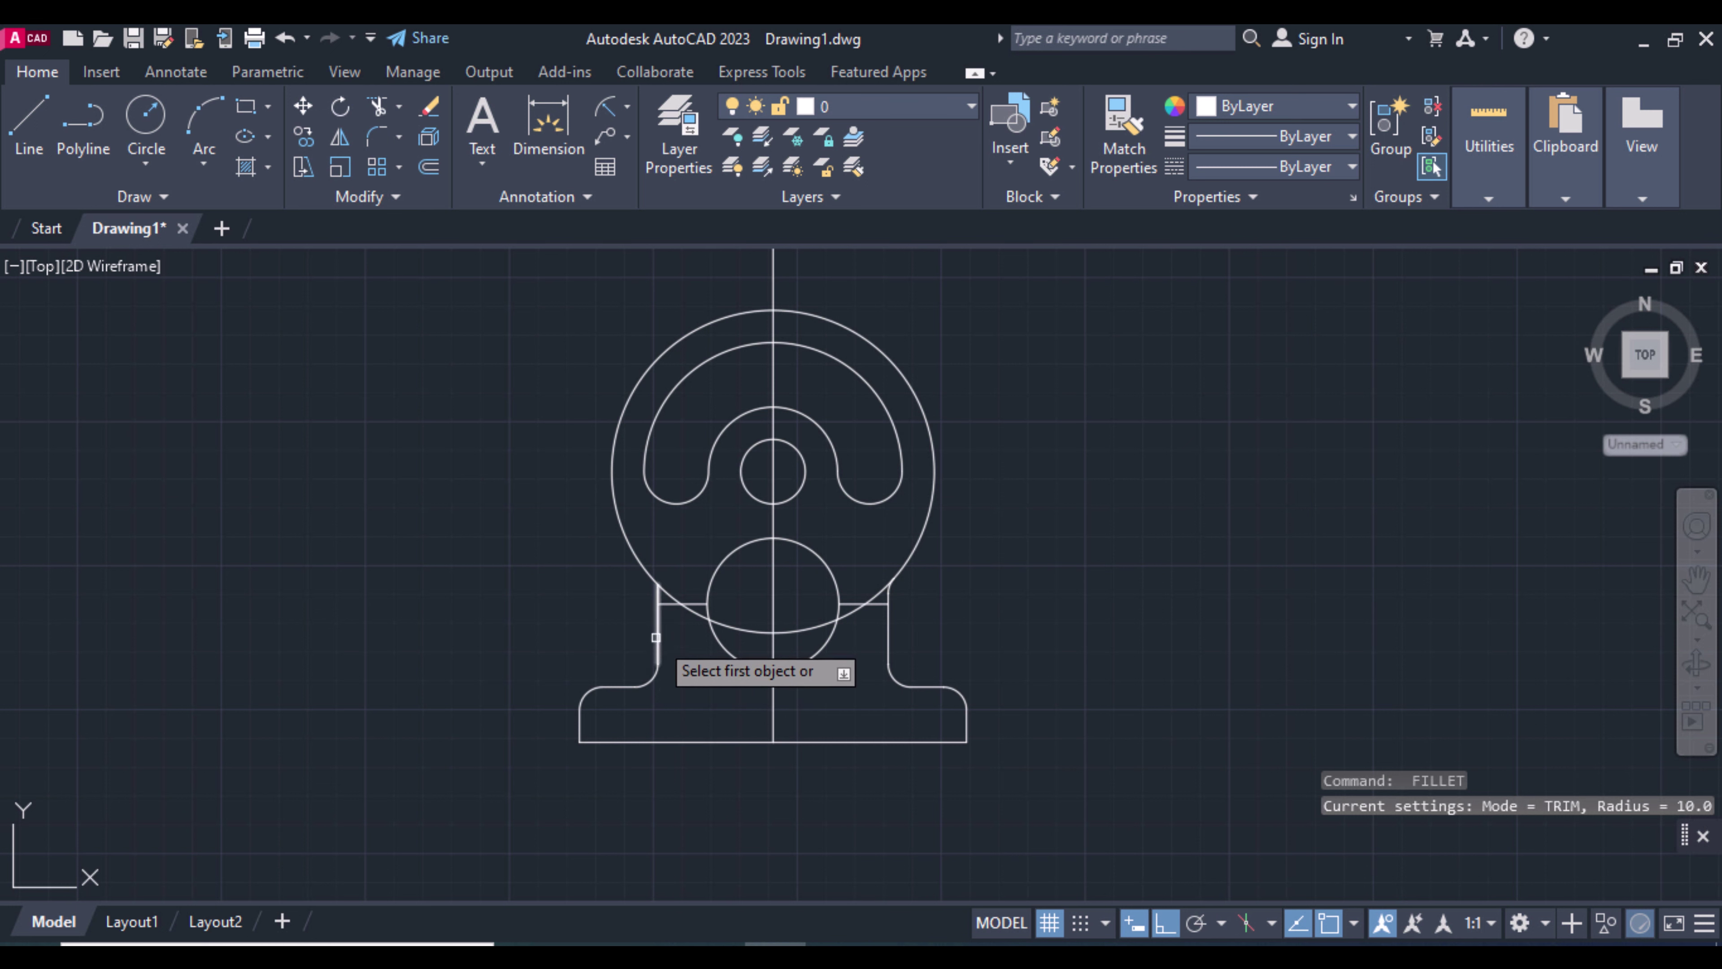
{"action": "left_click", "coordinate": [658, 624]}
{"action": "left_click", "coordinate": [658, 637]}
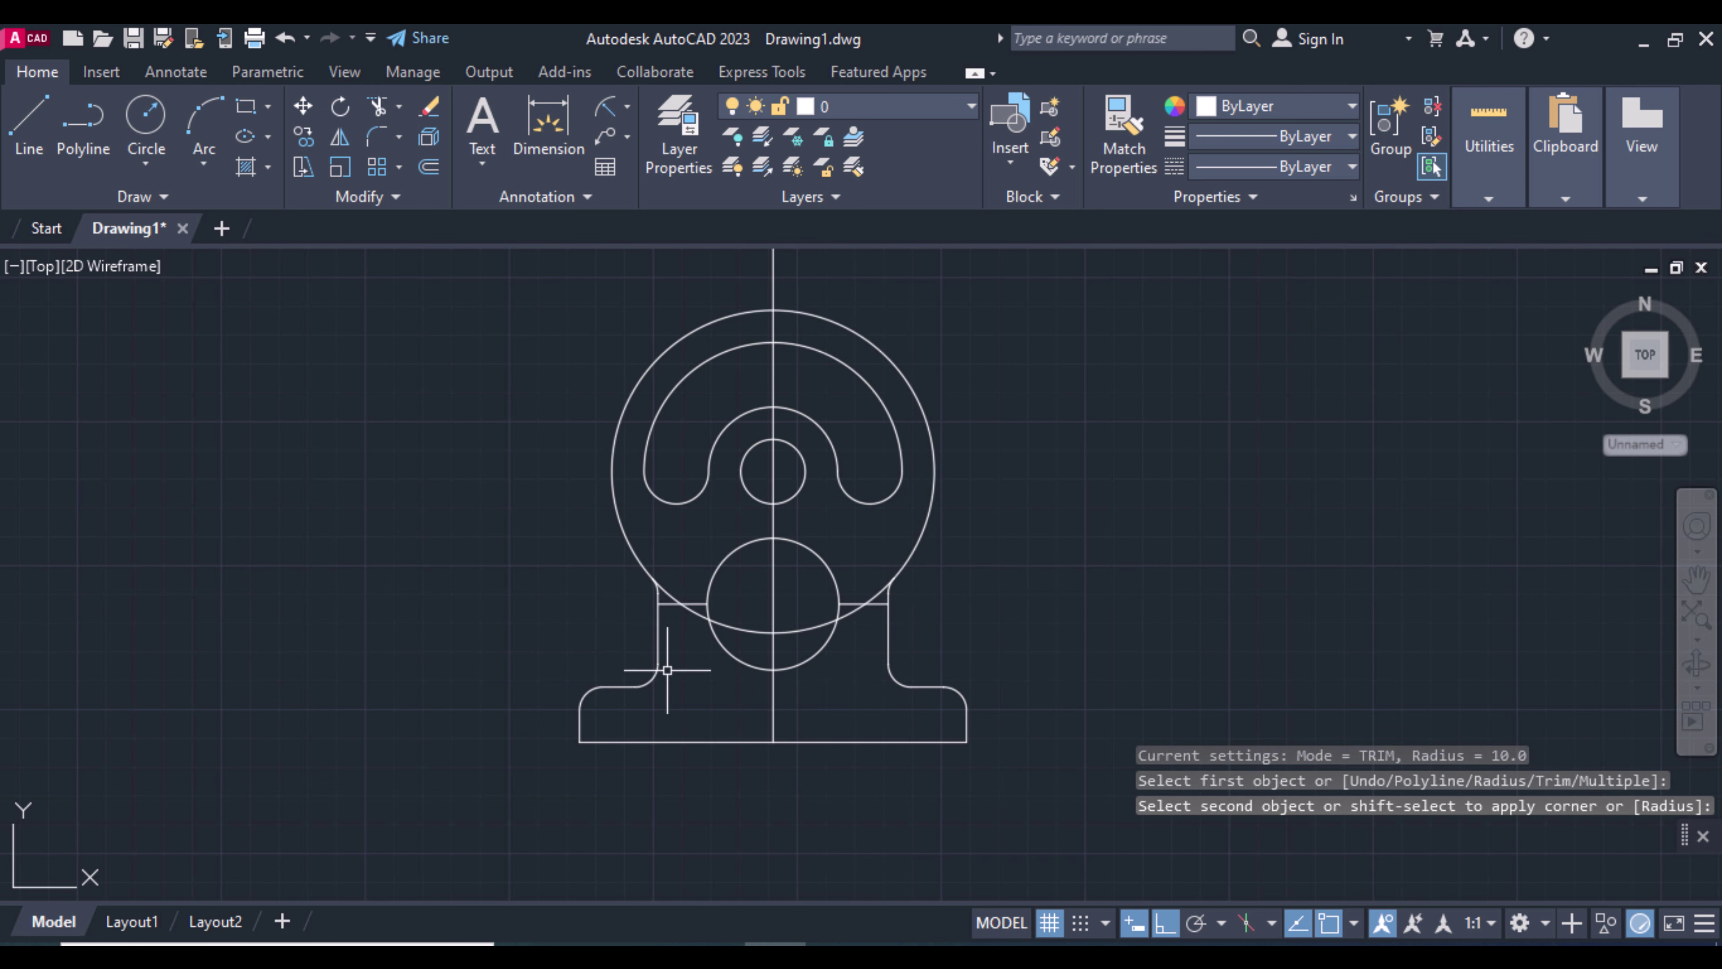
{"action": "left_click", "coordinate": [668, 614]}
{"action": "key", "text": "Return"}
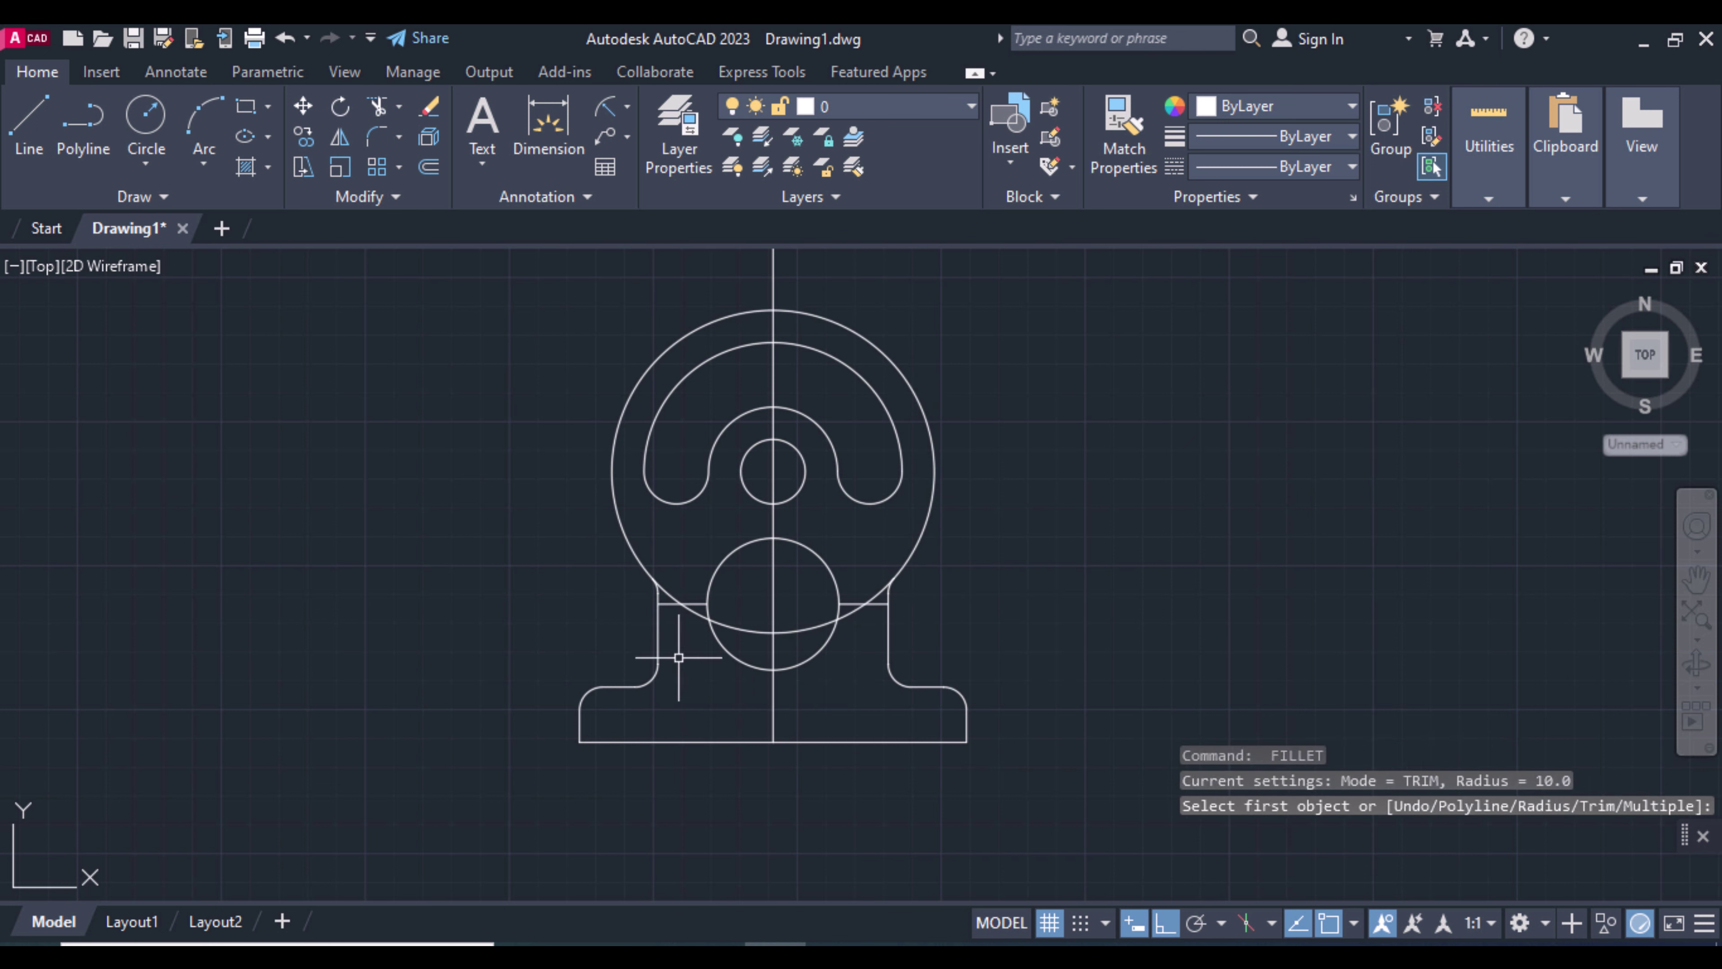
- Trim the outer circle's lower arcs between the supports and erase both short ledge lines
{"action": "key", "text": "Escape"}
{"action": "type", "text": "tr"}
{"action": "key", "text": "Return"}
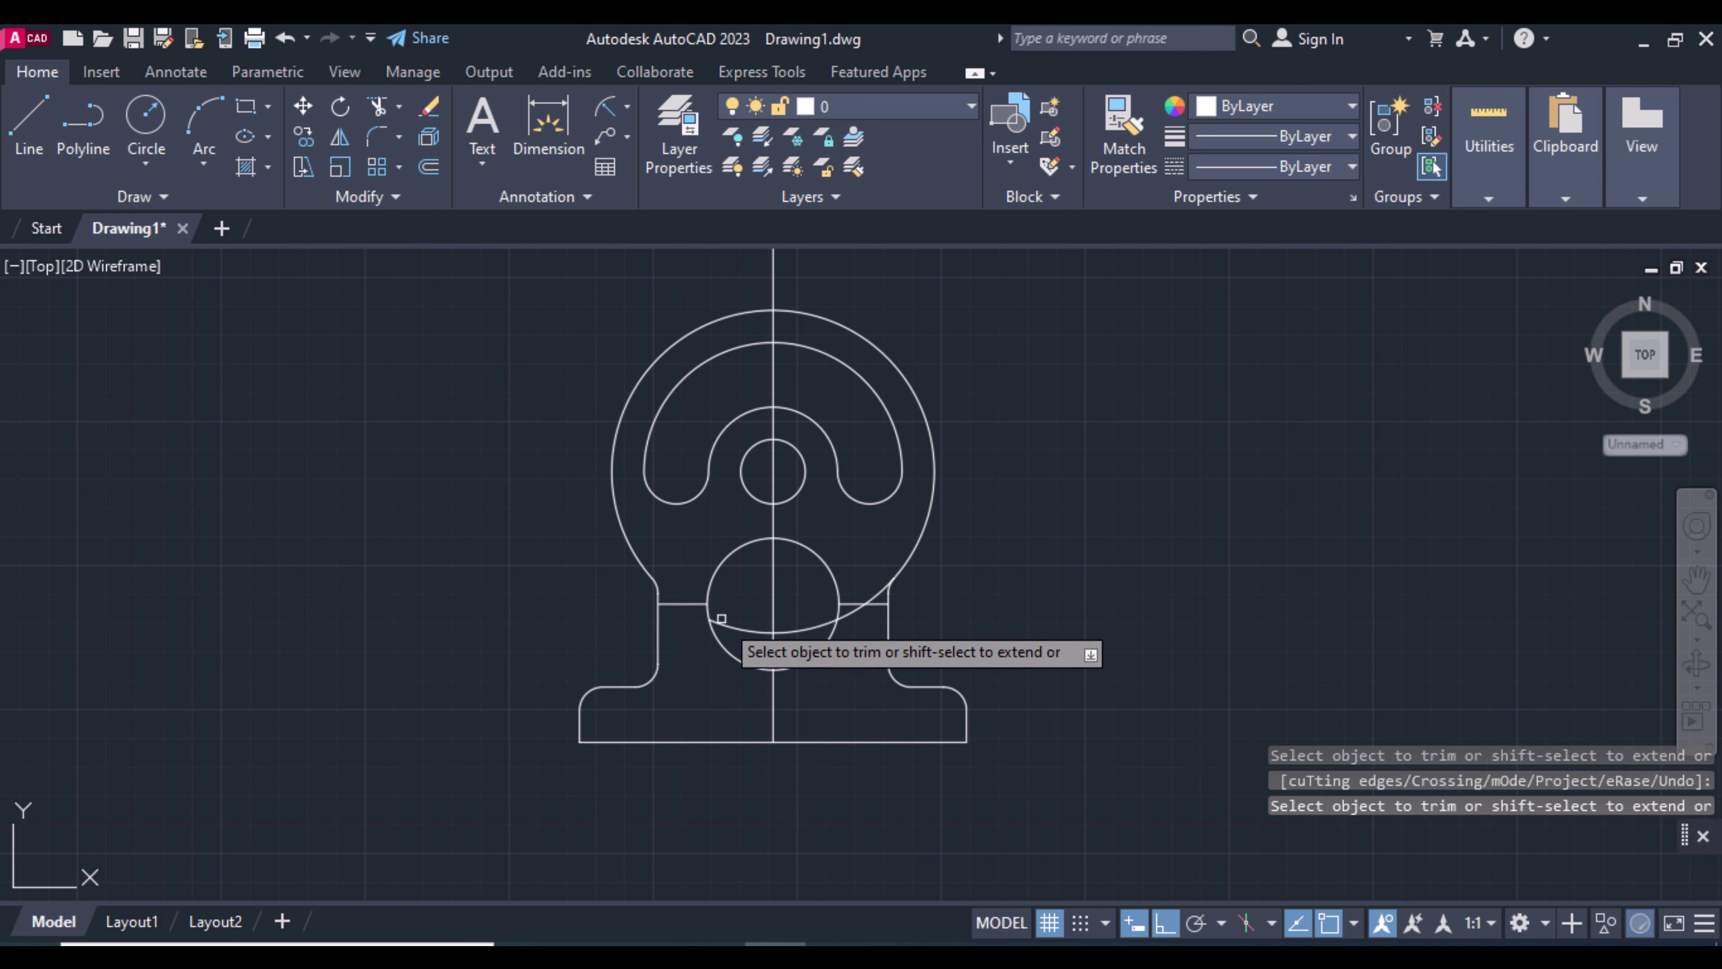
{"action": "left_click", "coordinate": [746, 629]}
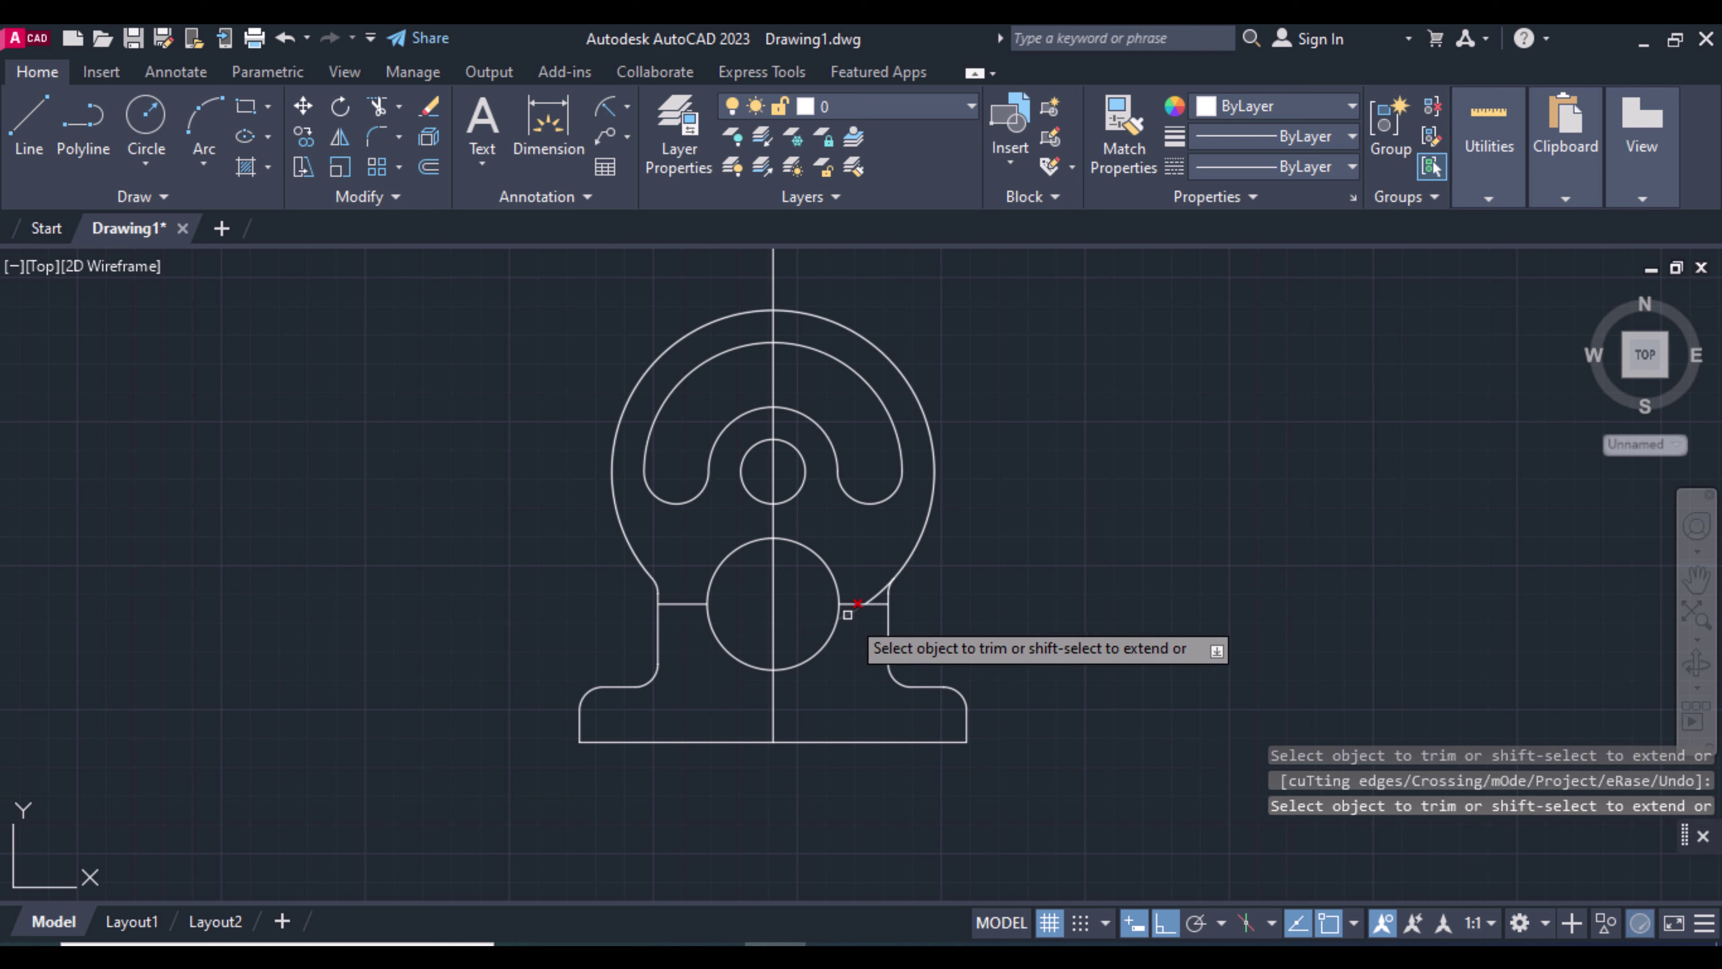
{"action": "left_click", "coordinate": [854, 600]}
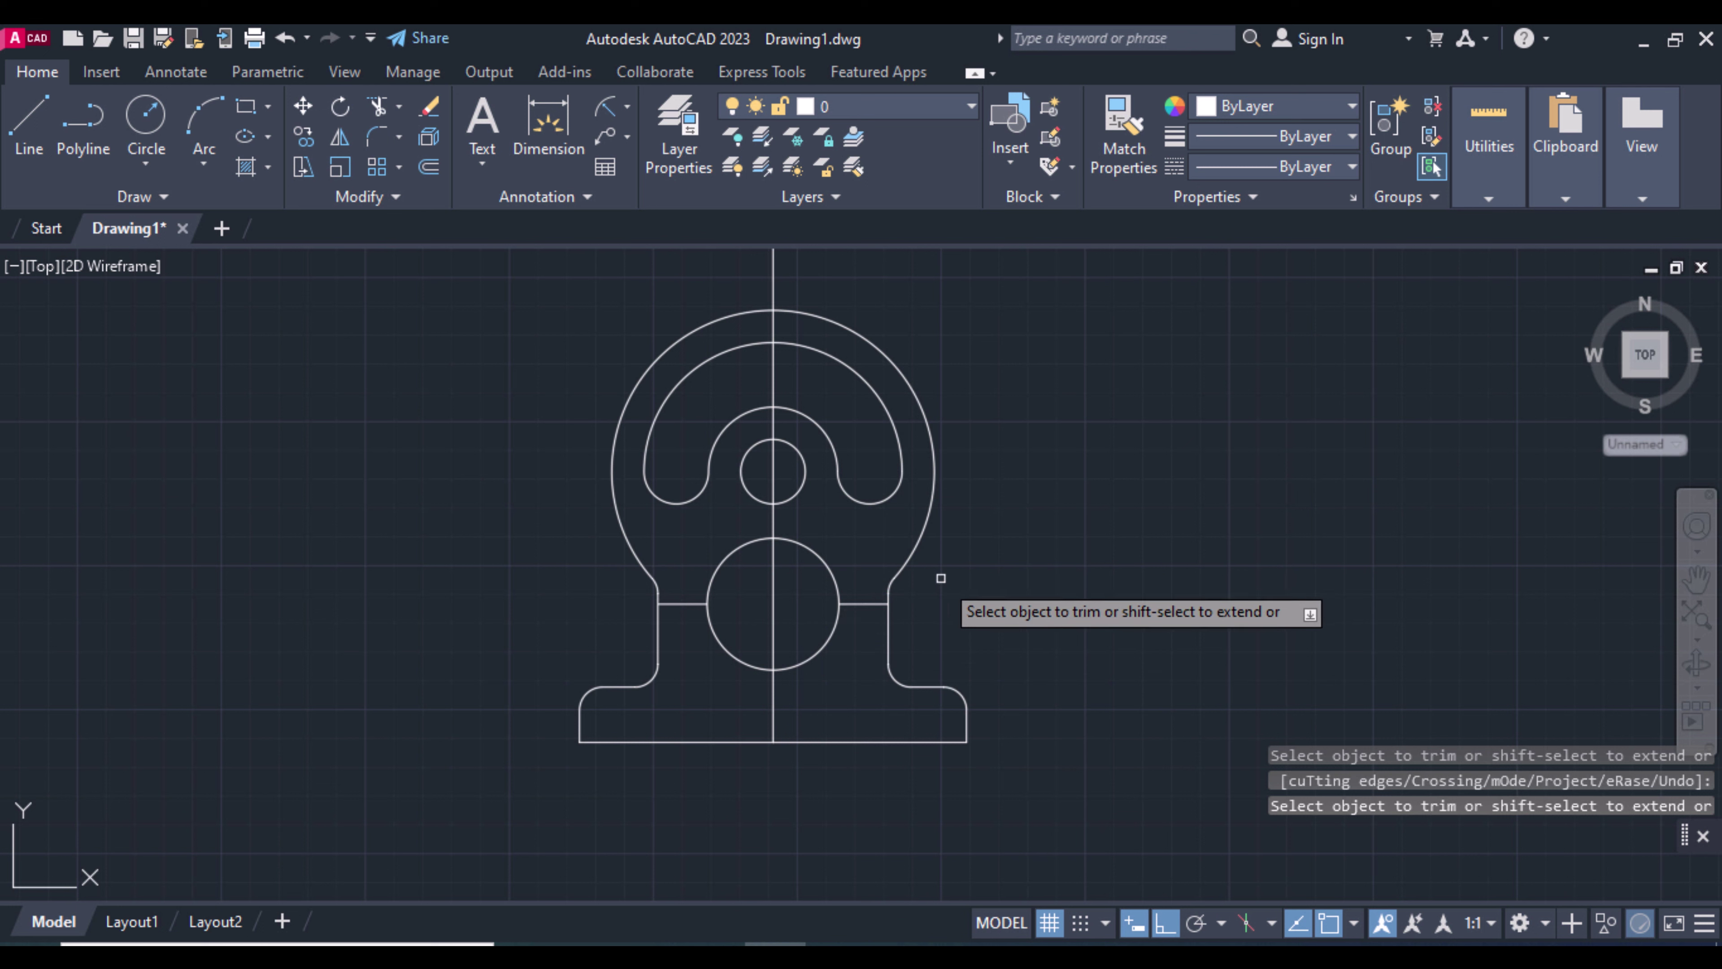
{"action": "left_click", "coordinate": [854, 628]}
{"action": "left_click", "coordinate": [696, 604]}
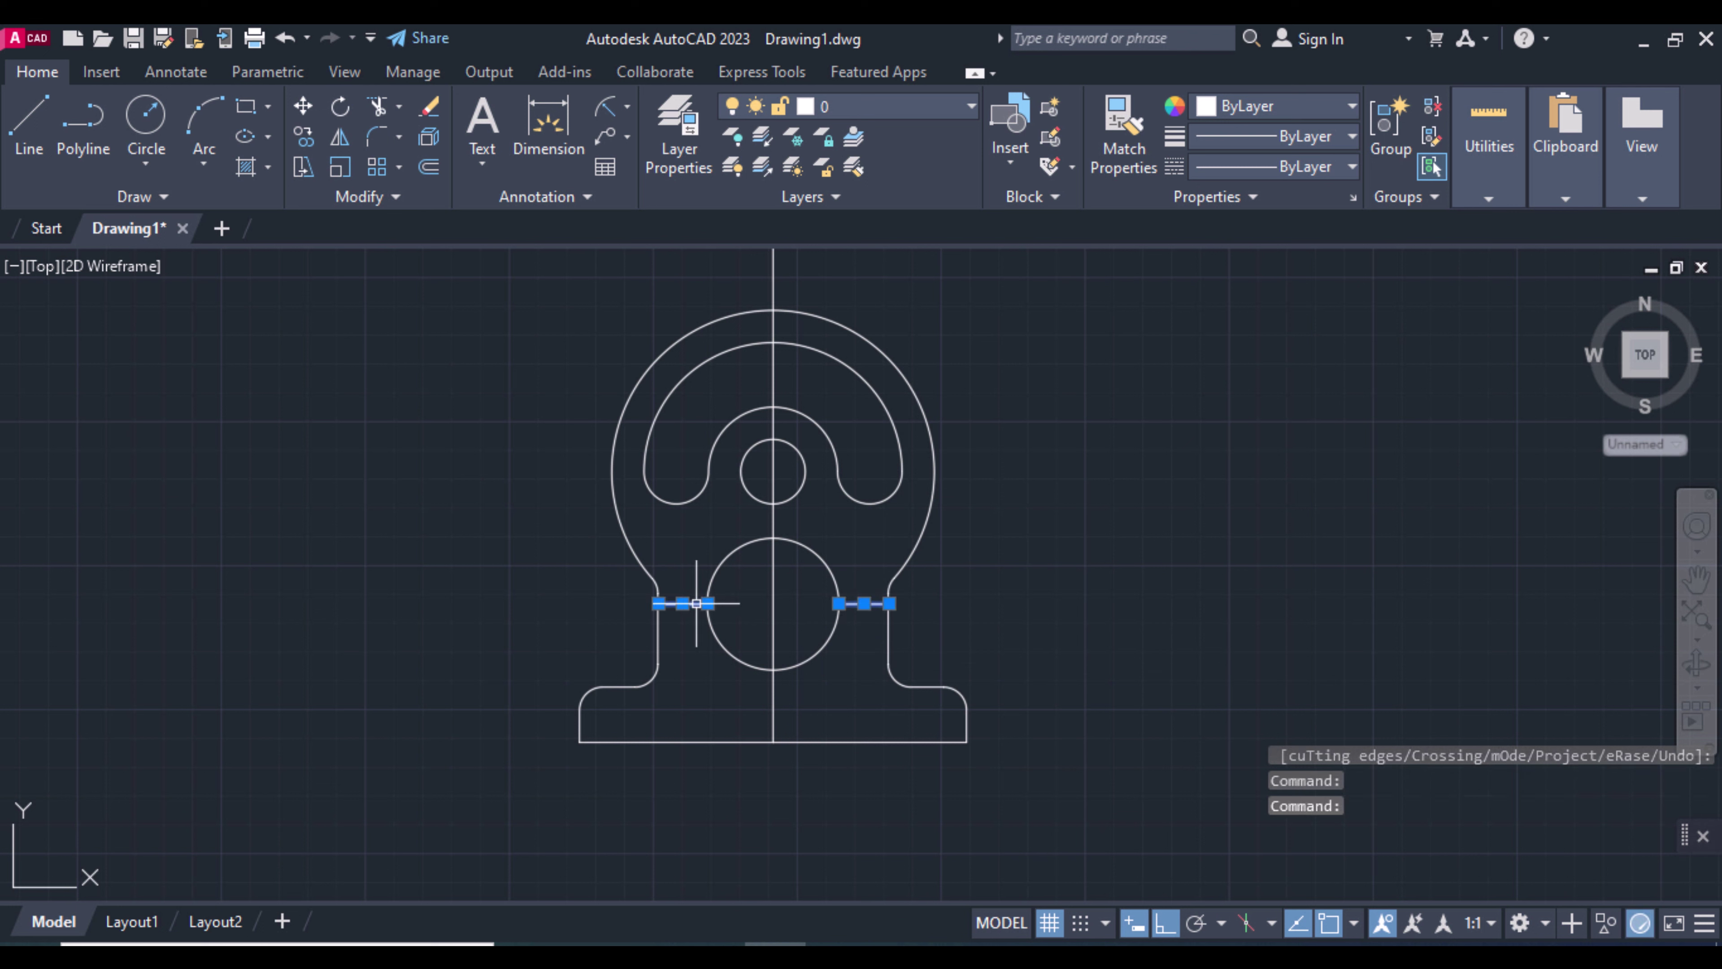
{"action": "key", "text": "Delete"}
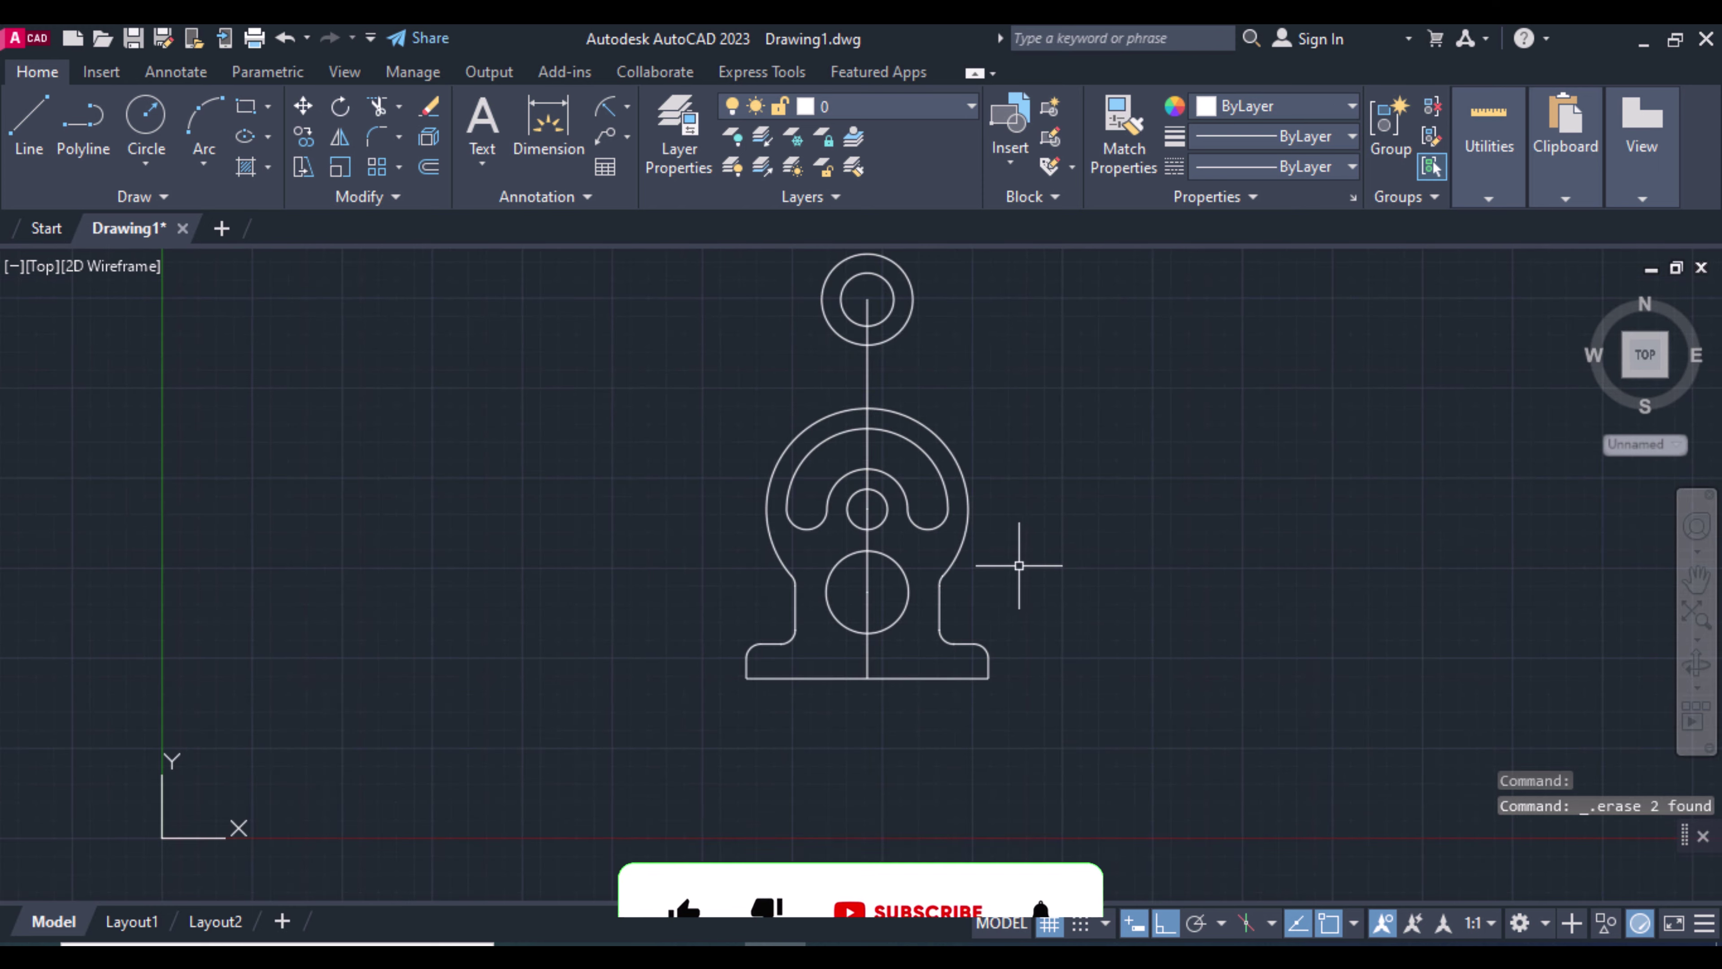
- Draw two vertical lines straight down from the left and right sides of the top circle
{"action": "scroll", "coordinate": [1020, 566], "scroll_direction": "down", "scroll_amount": 2}
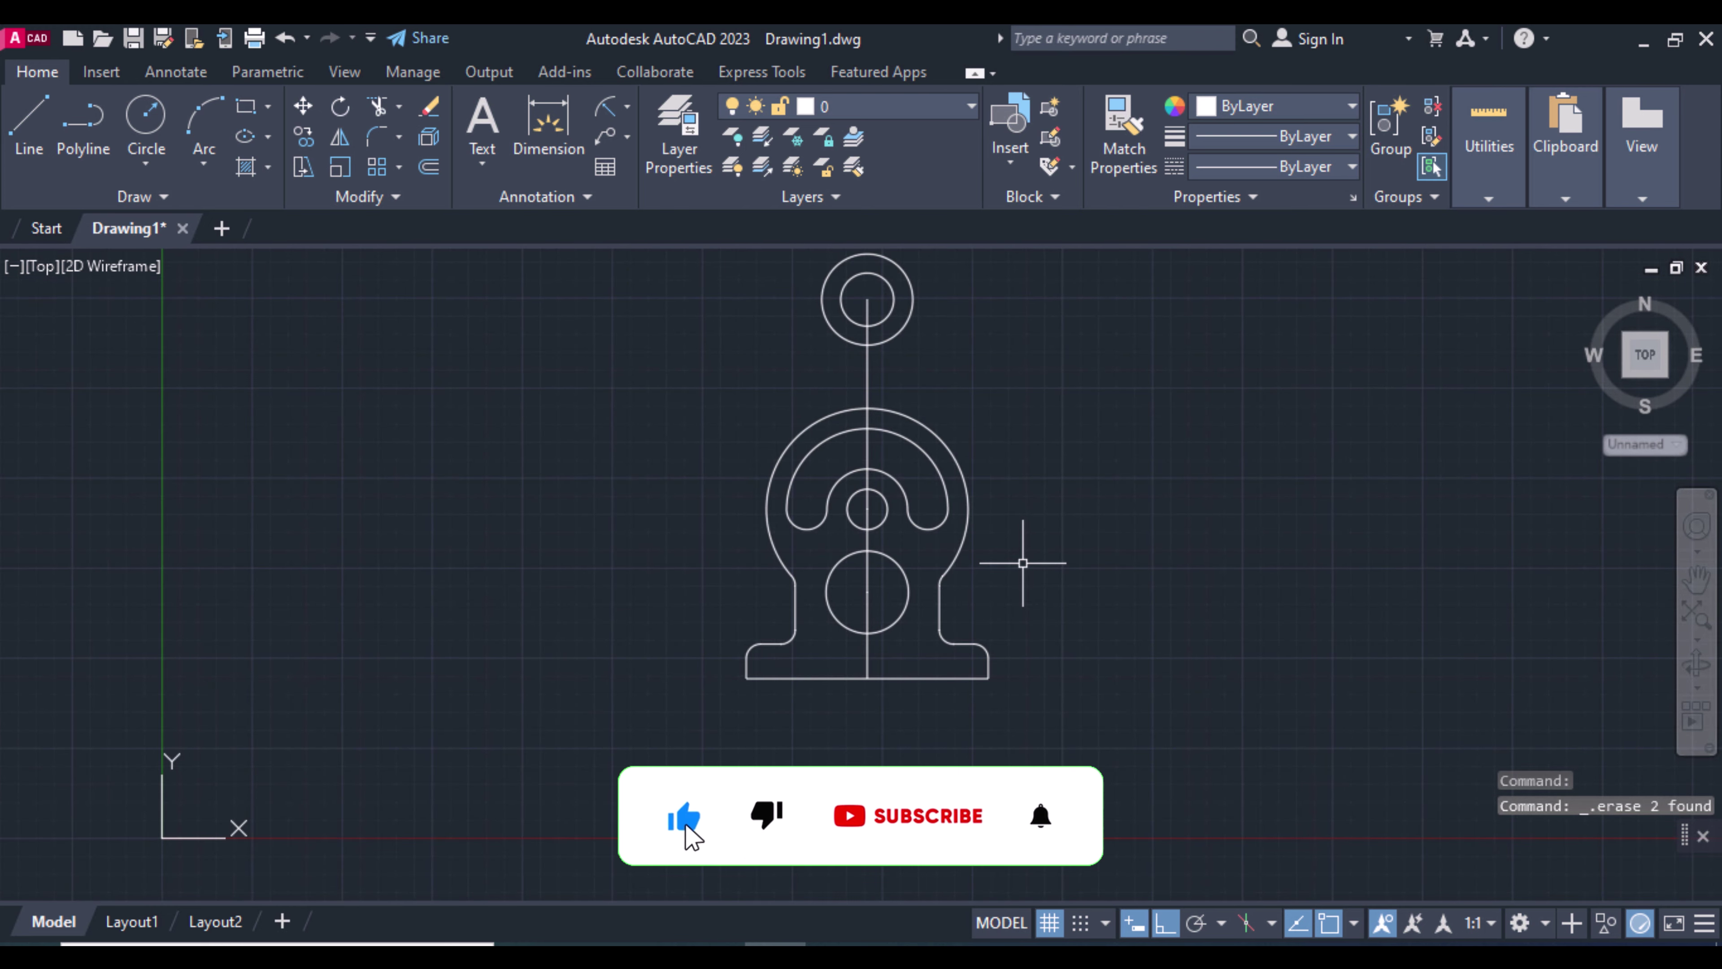
{"action": "type", "text": "l"}
{"action": "key", "text": "Return"}
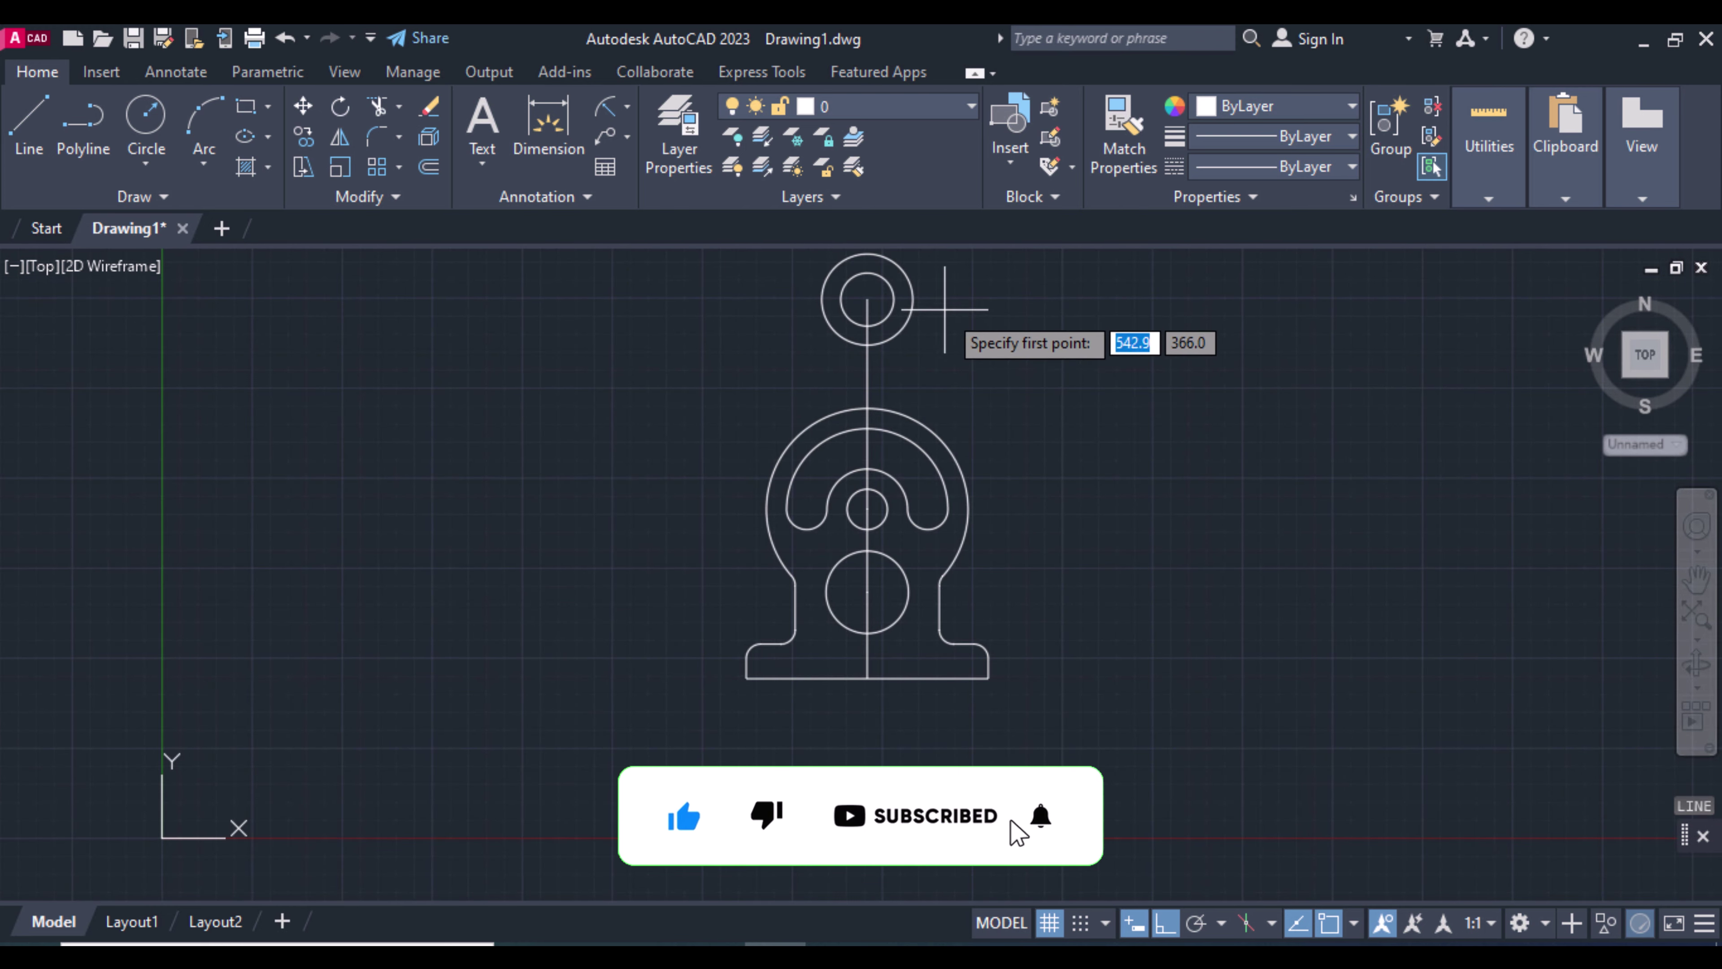
{"action": "left_click", "coordinate": [913, 299]}
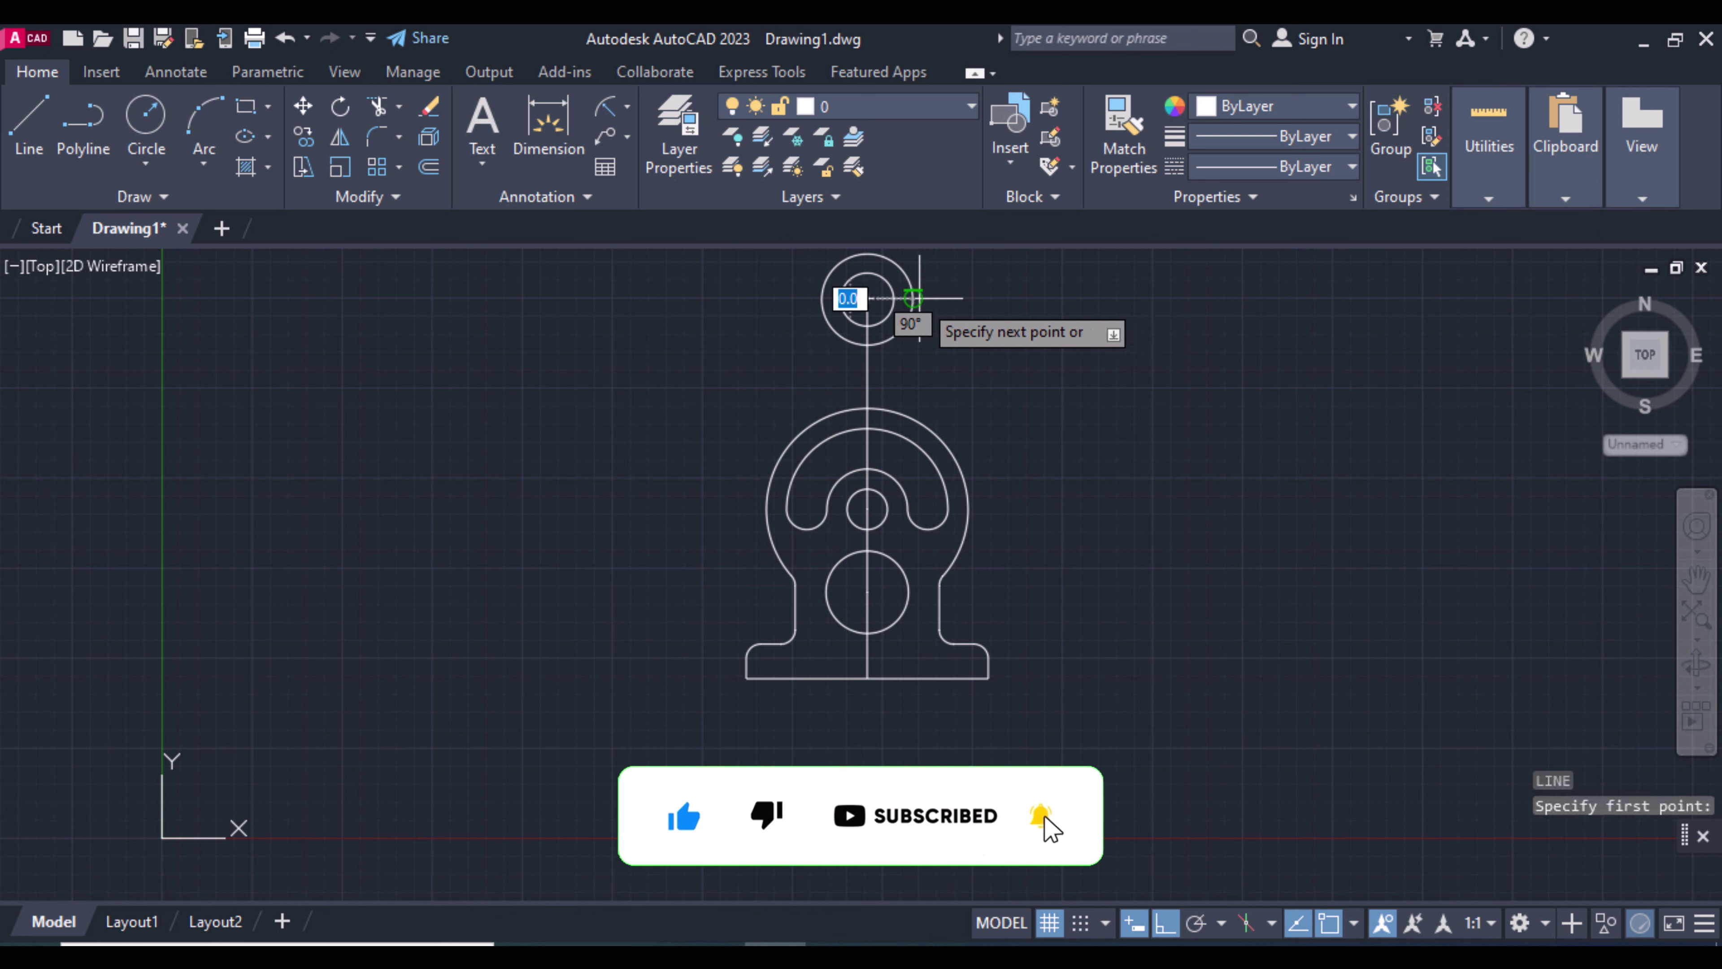
{"action": "left_click", "coordinate": [911, 372]}
{"action": "key", "text": "Return"}
{"action": "key", "text": "Return"}
{"action": "left_click", "coordinate": [868, 346]}
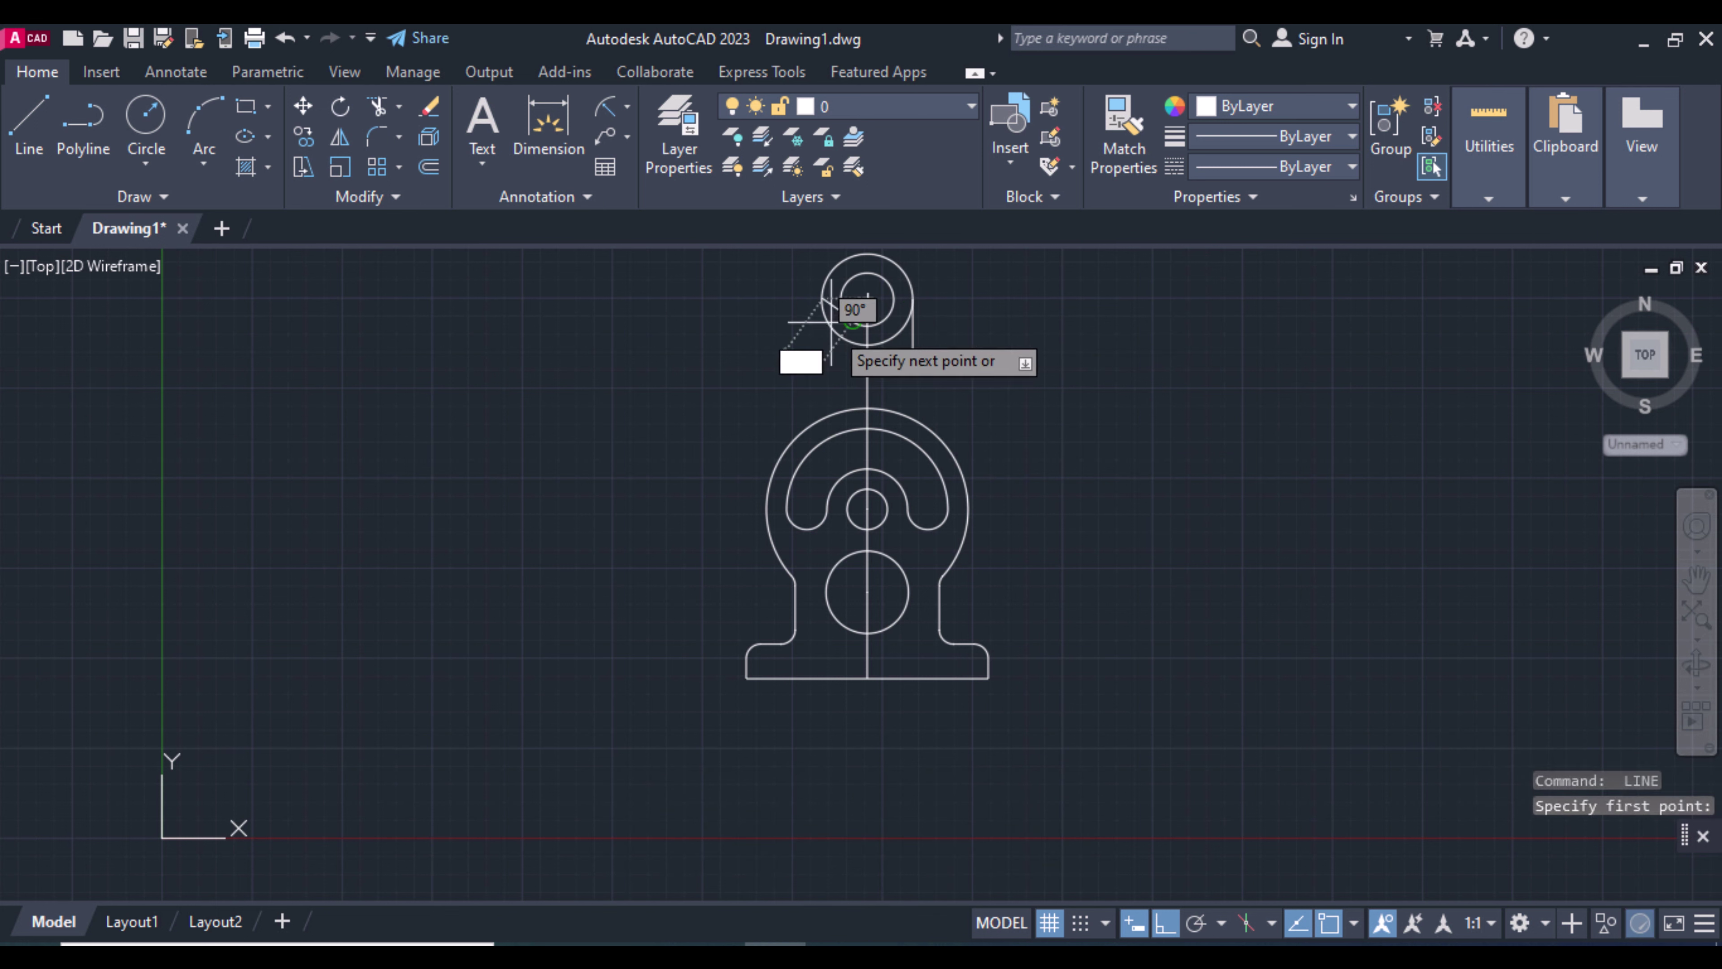
{"action": "left_click", "coordinate": [868, 299]}
{"action": "key", "text": "Return"}
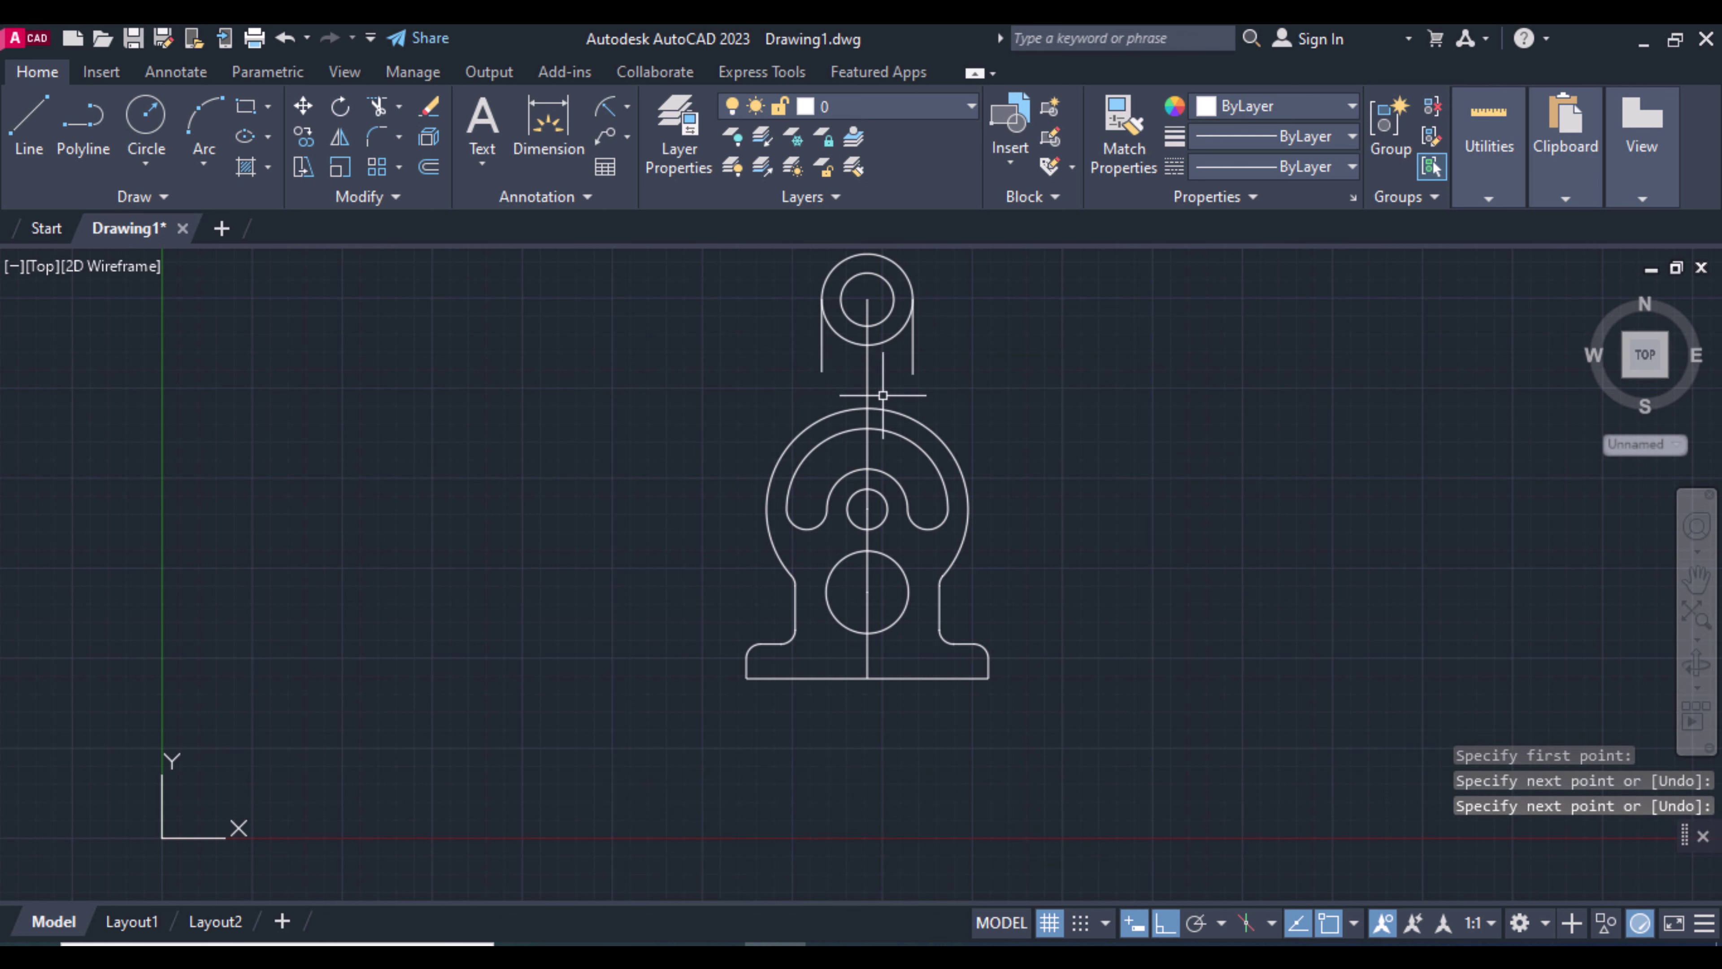
- Extend the right vertical line down to the large circle
{"action": "type", "text": "x"}
{"action": "key", "text": "Return"}
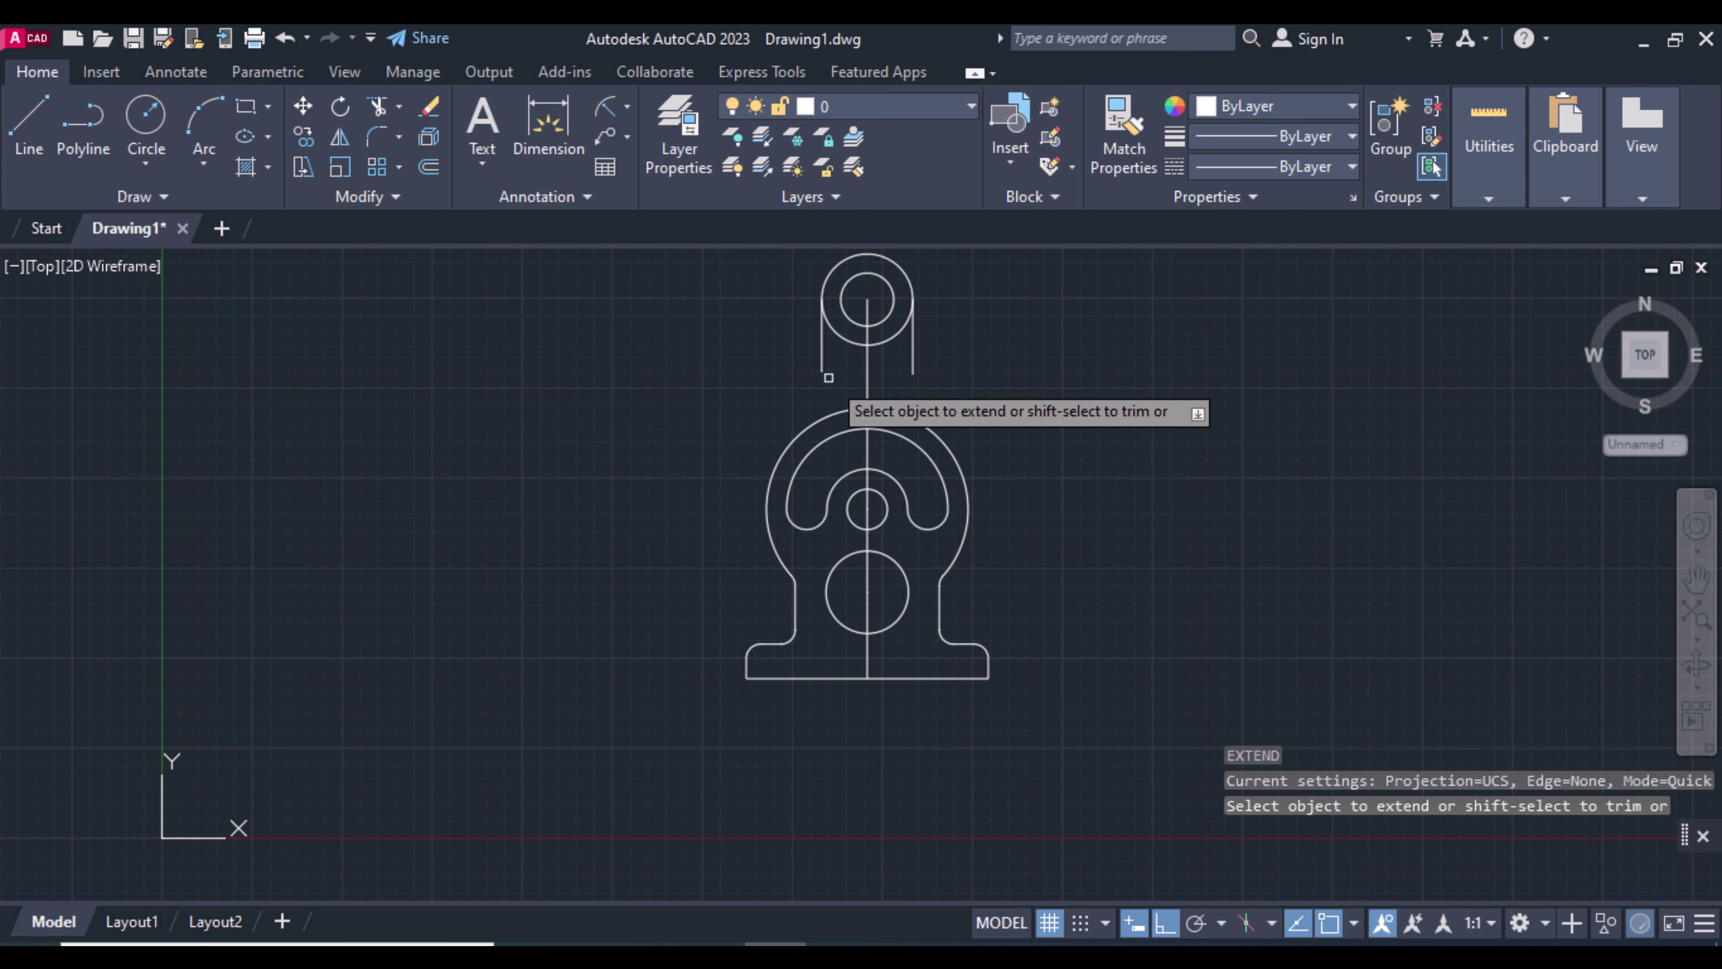
{"action": "left_click", "coordinate": [912, 379]}
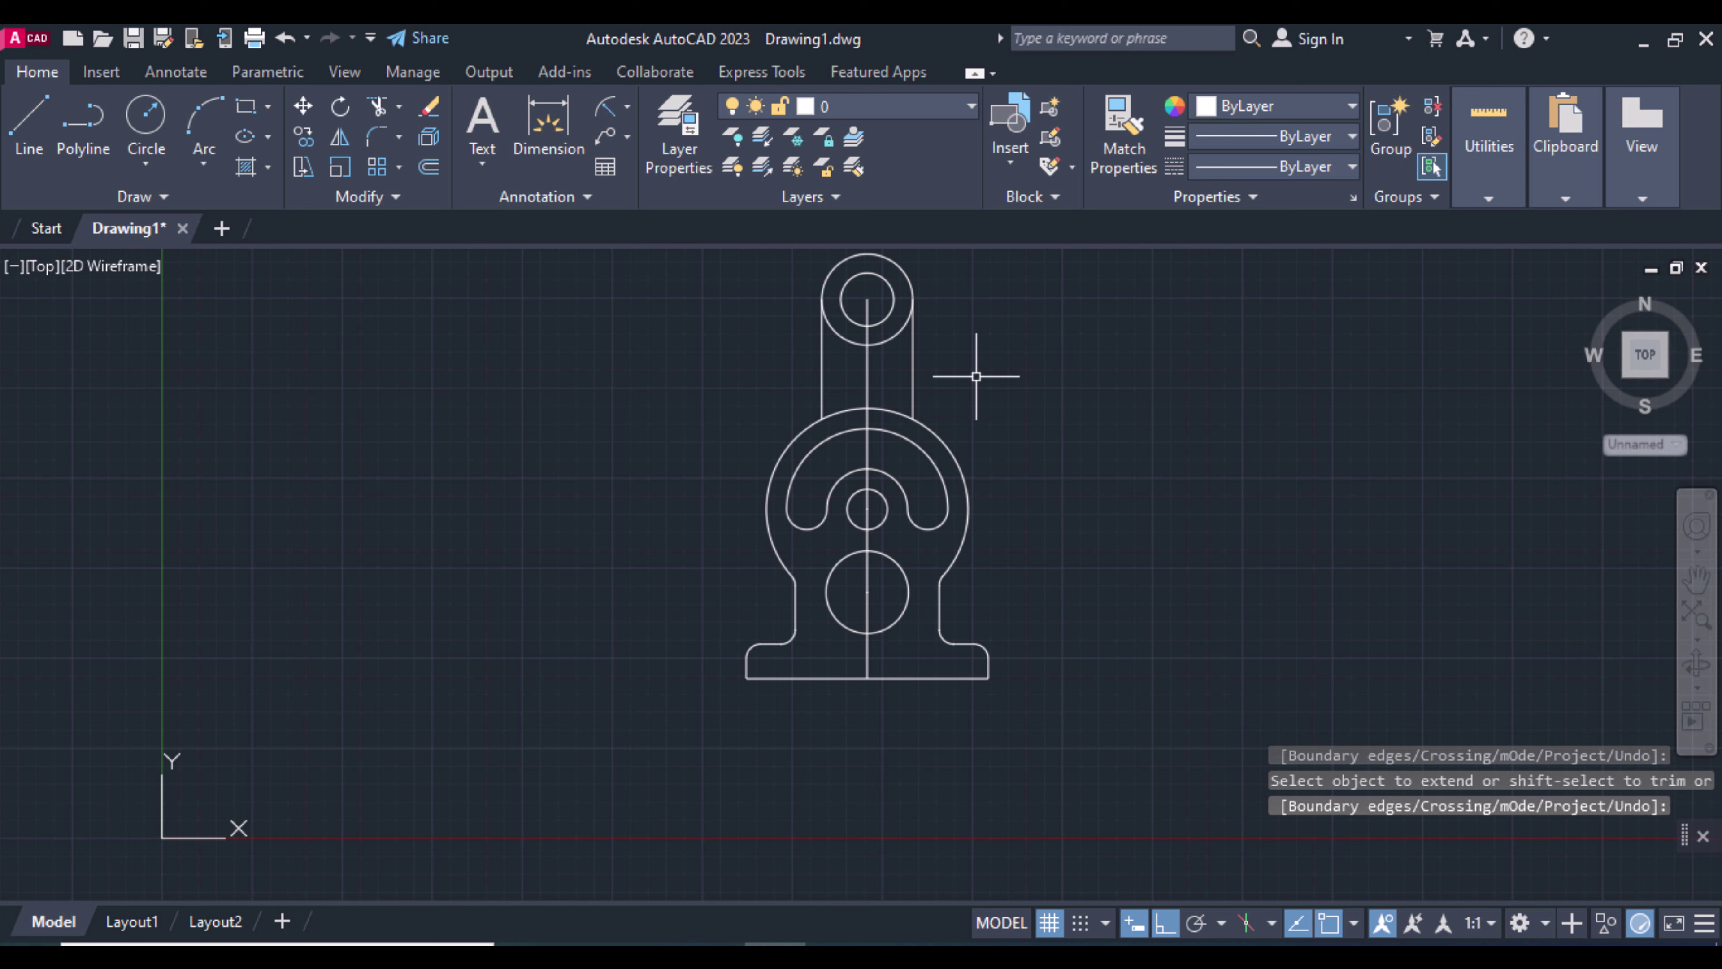
{"action": "type", "text": "f"}
{"action": "key", "text": "Return"}
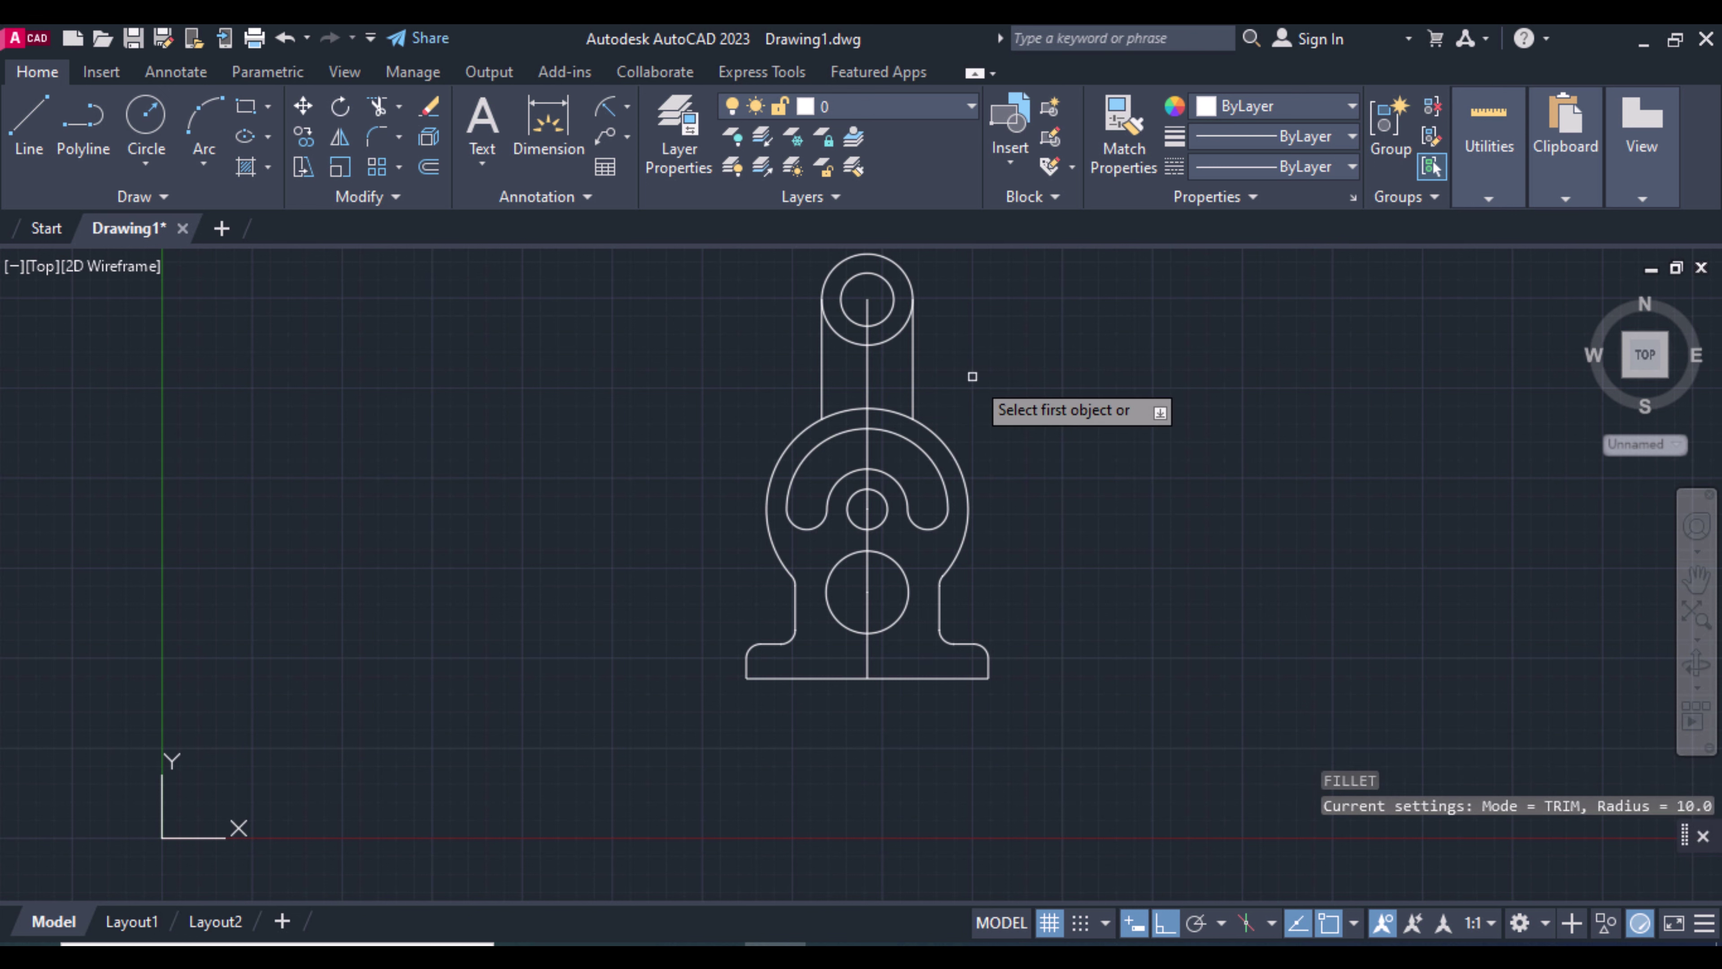
- Fillet the large circle and the right vertical line with radius 60
{"action": "left_click", "coordinate": [938, 429]}
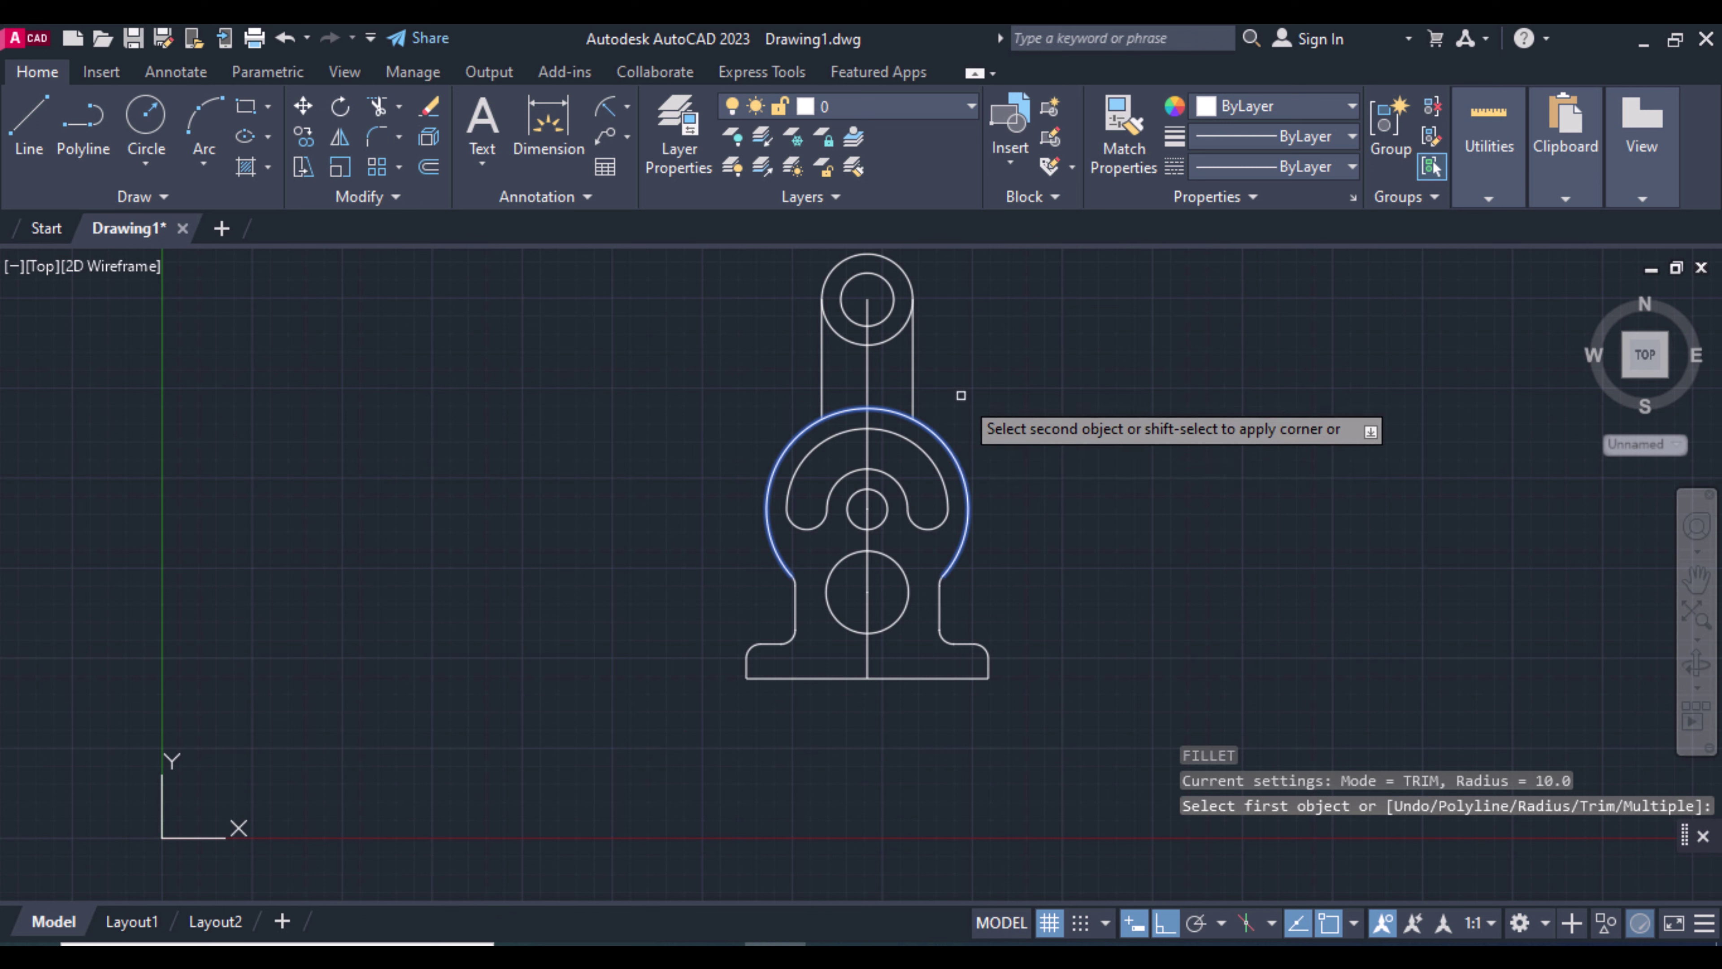
{"action": "type", "text": "R"}
{"action": "key", "text": "Return"}
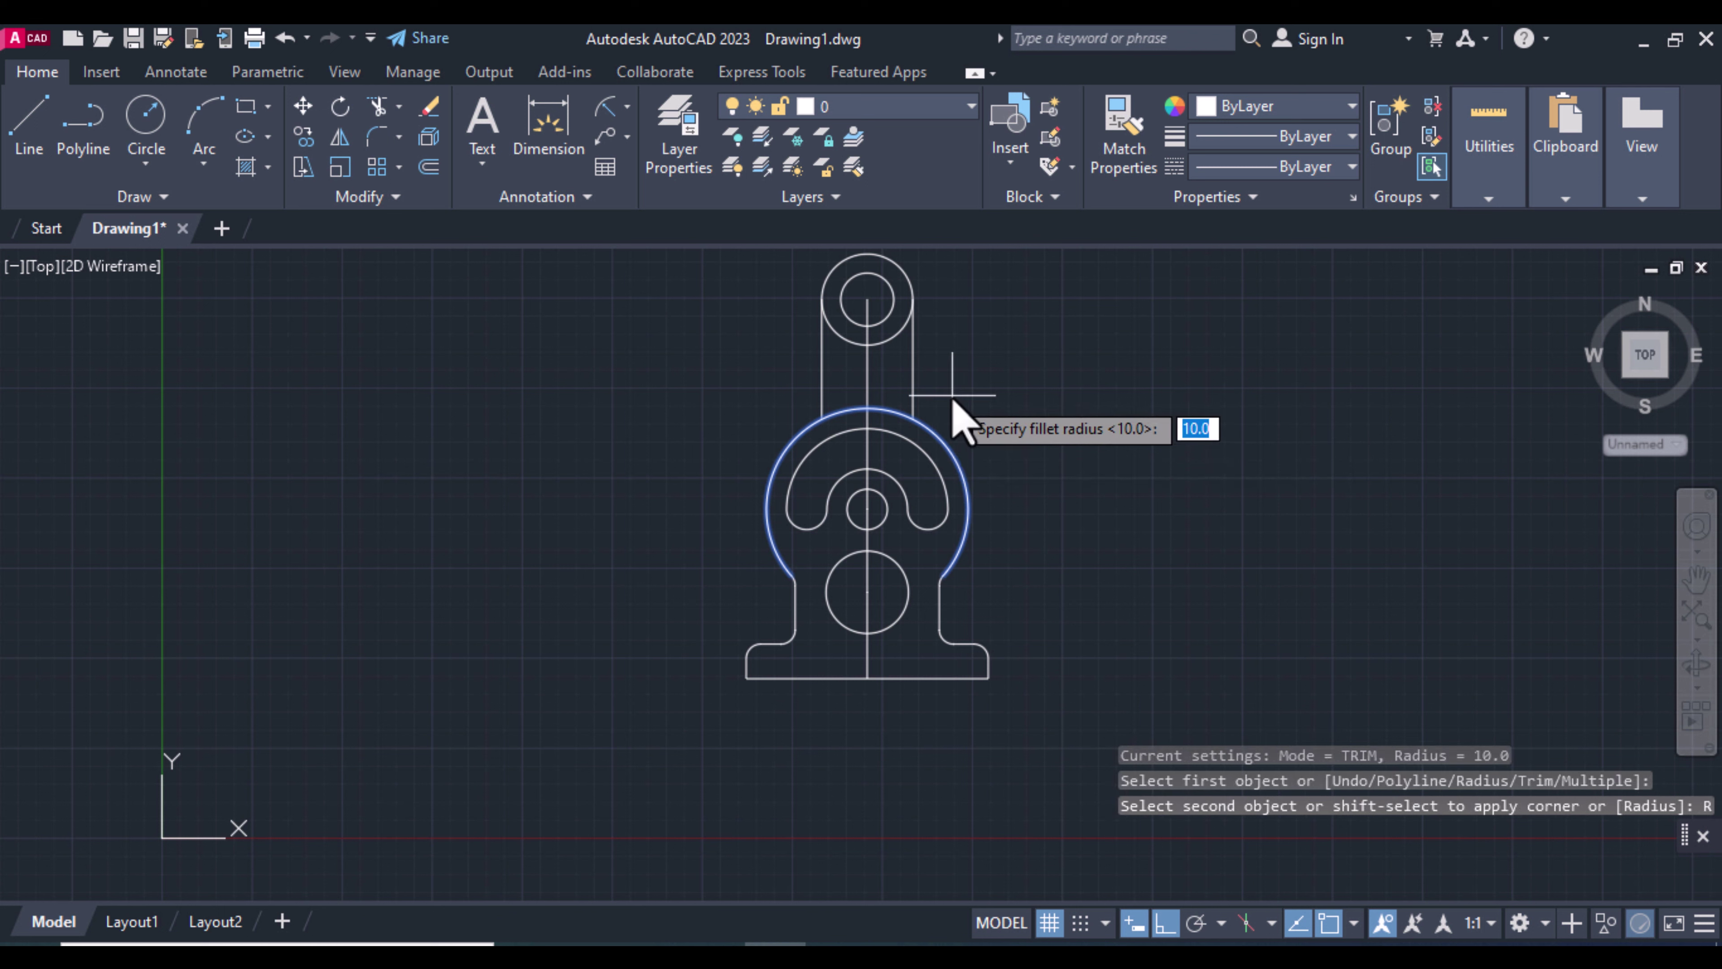
{"action": "type", "text": "60"}
{"action": "key", "text": "Return"}
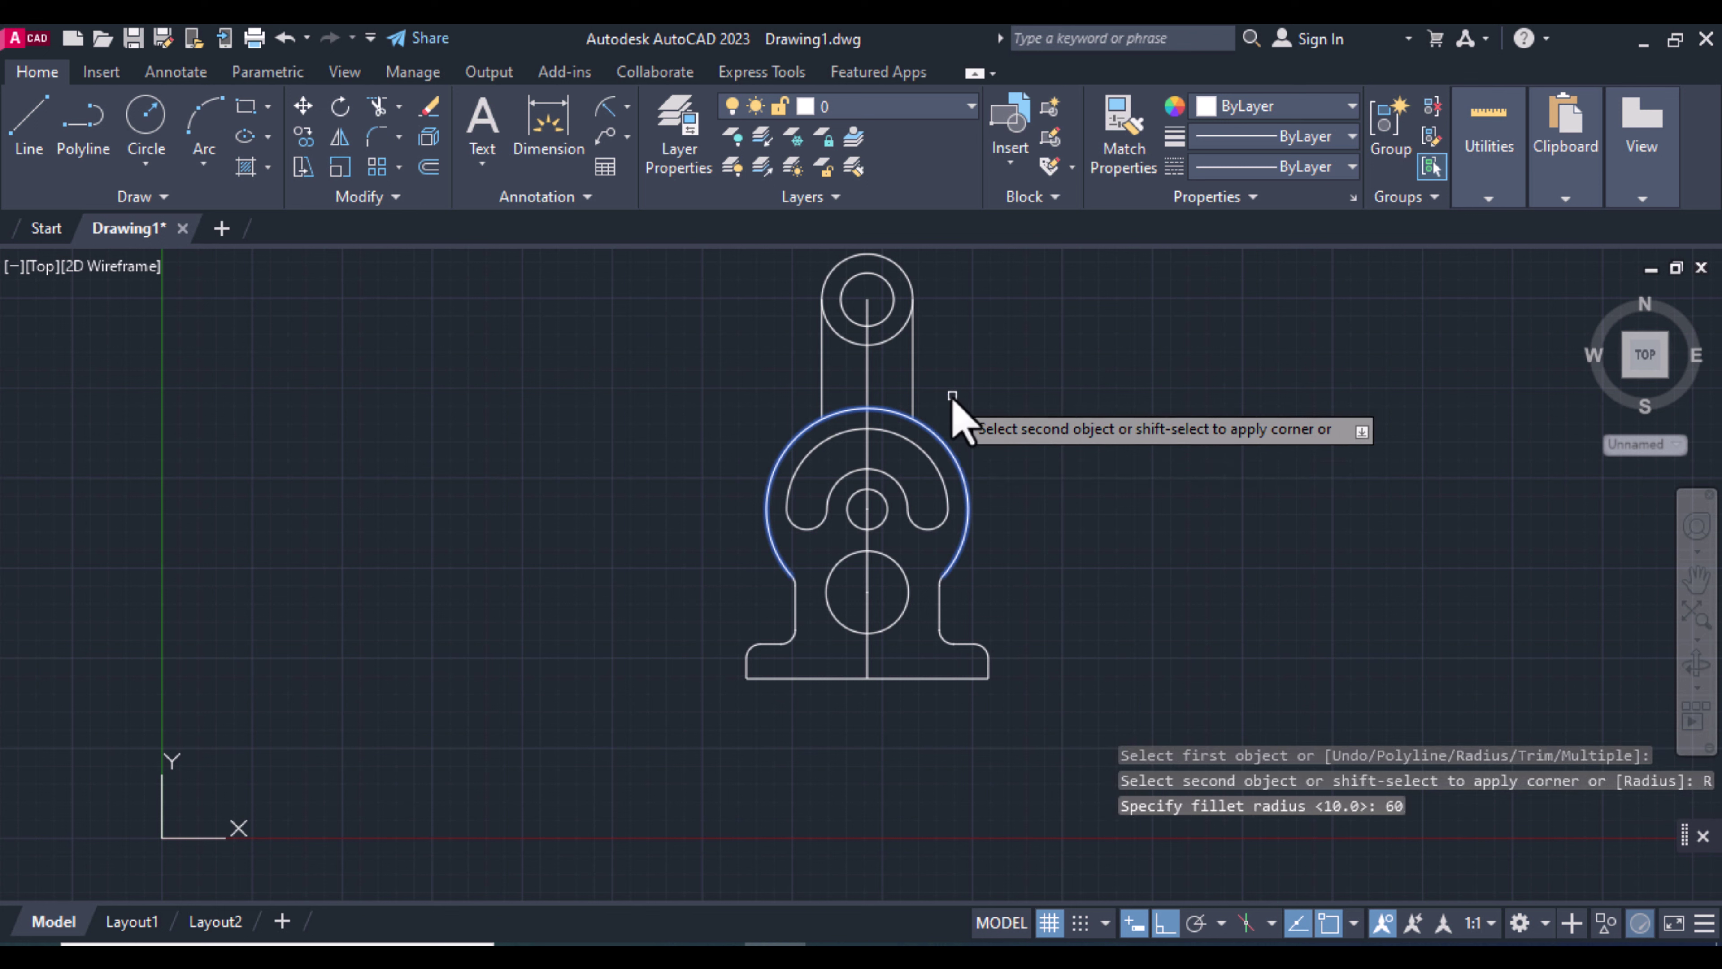
{"action": "left_click", "coordinate": [917, 381]}
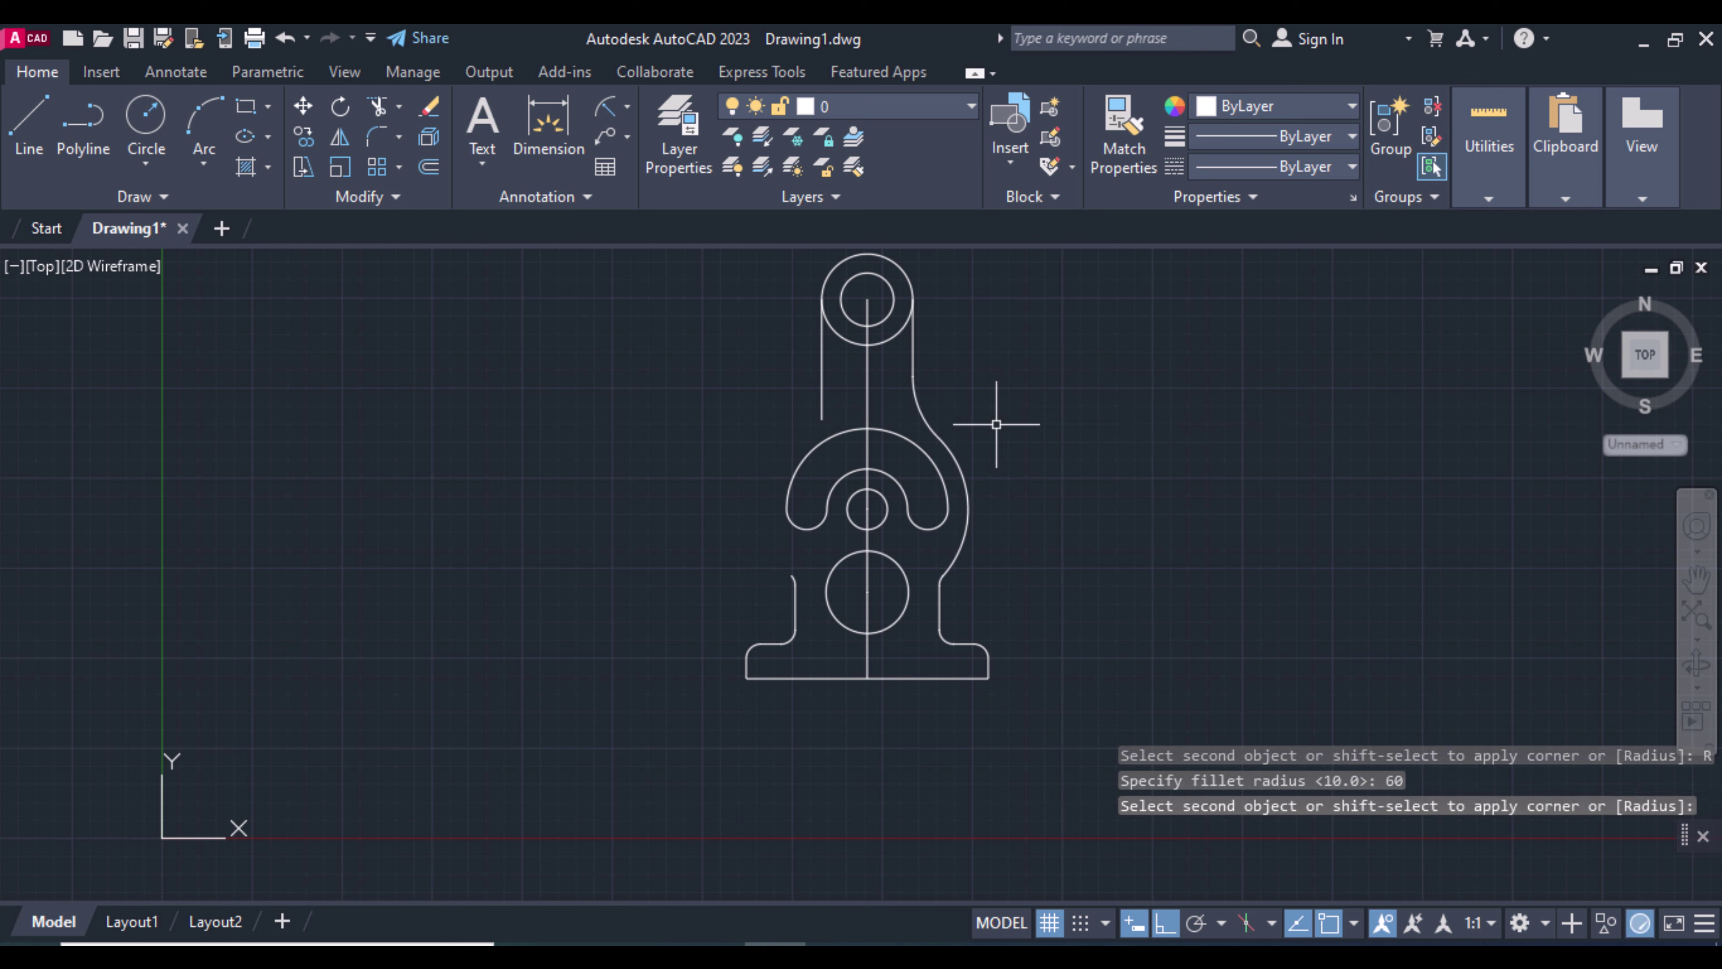
- Mirror the right outer arc across the vertical centre line, keeping the original arc
{"action": "left_click", "coordinate": [339, 139]}
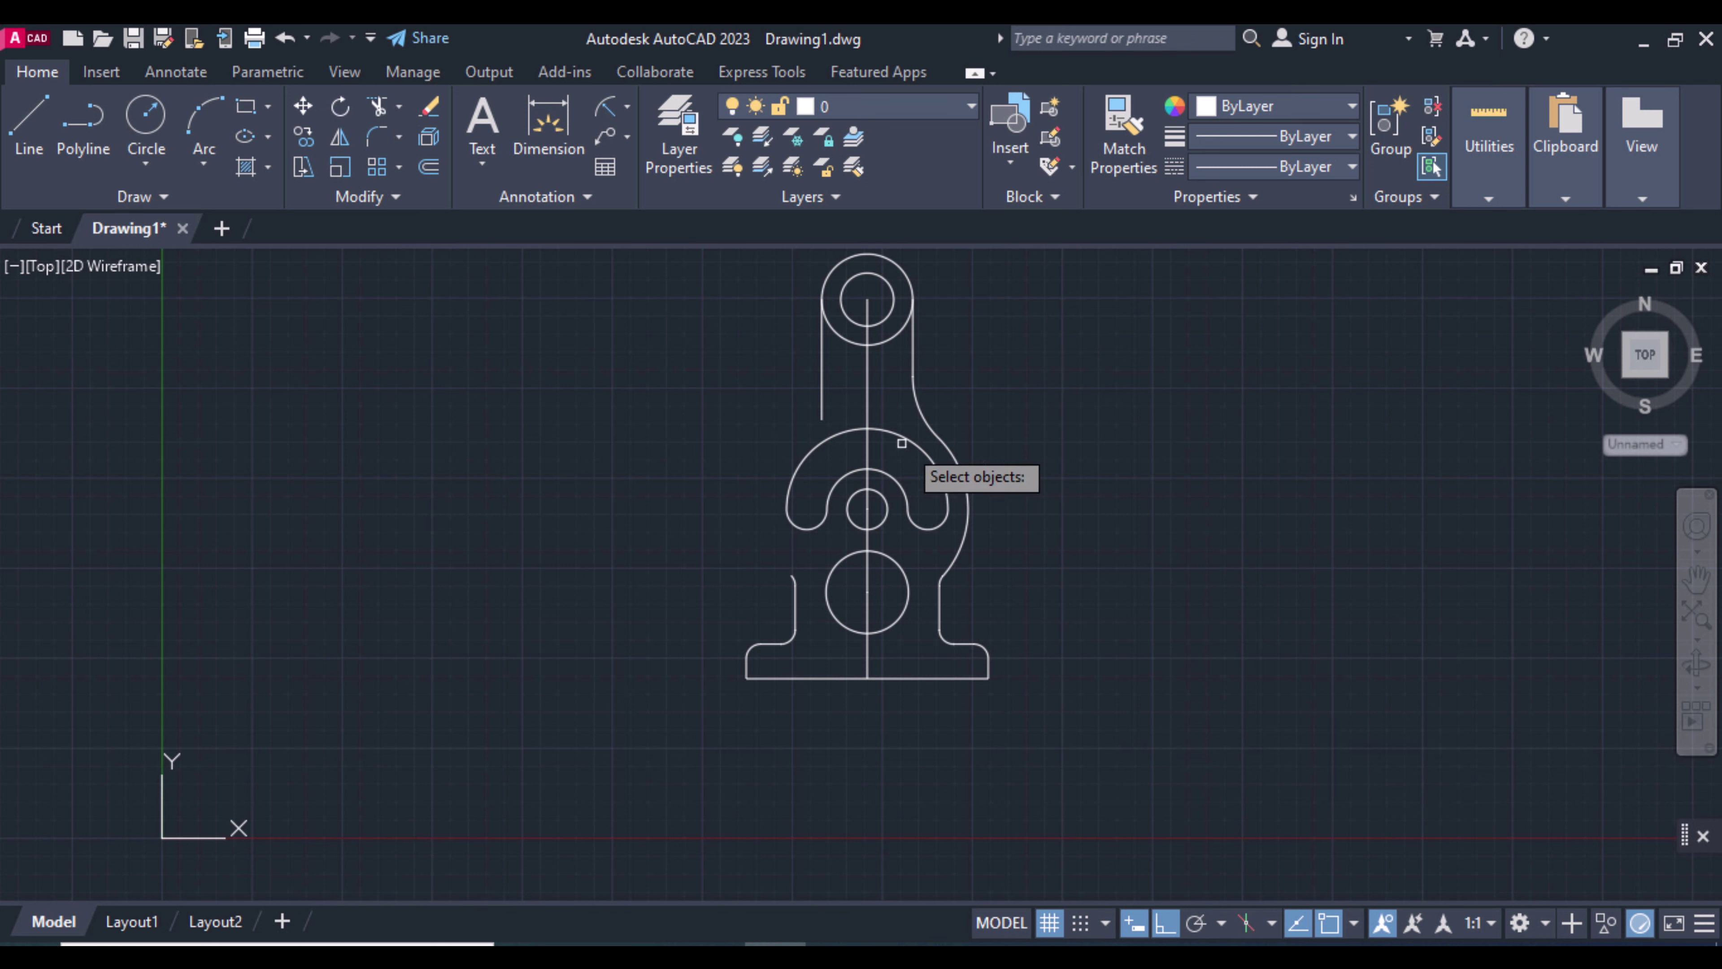
{"action": "left_click", "coordinate": [957, 469]}
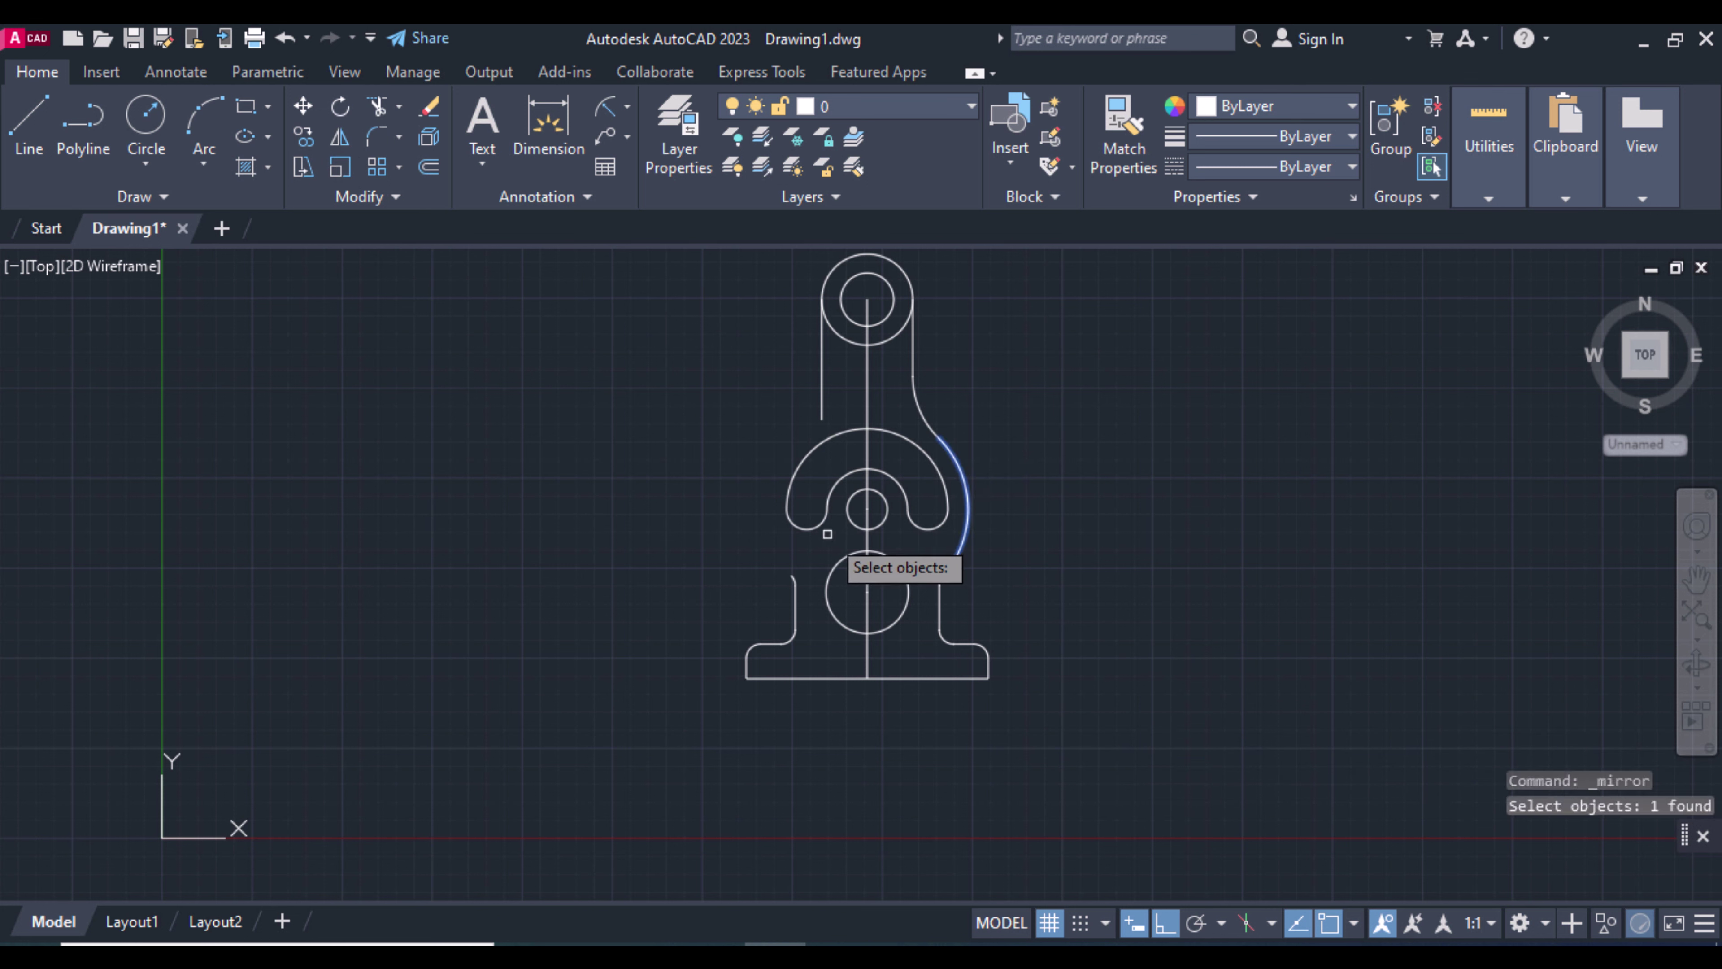
{"action": "key", "text": "Return"}
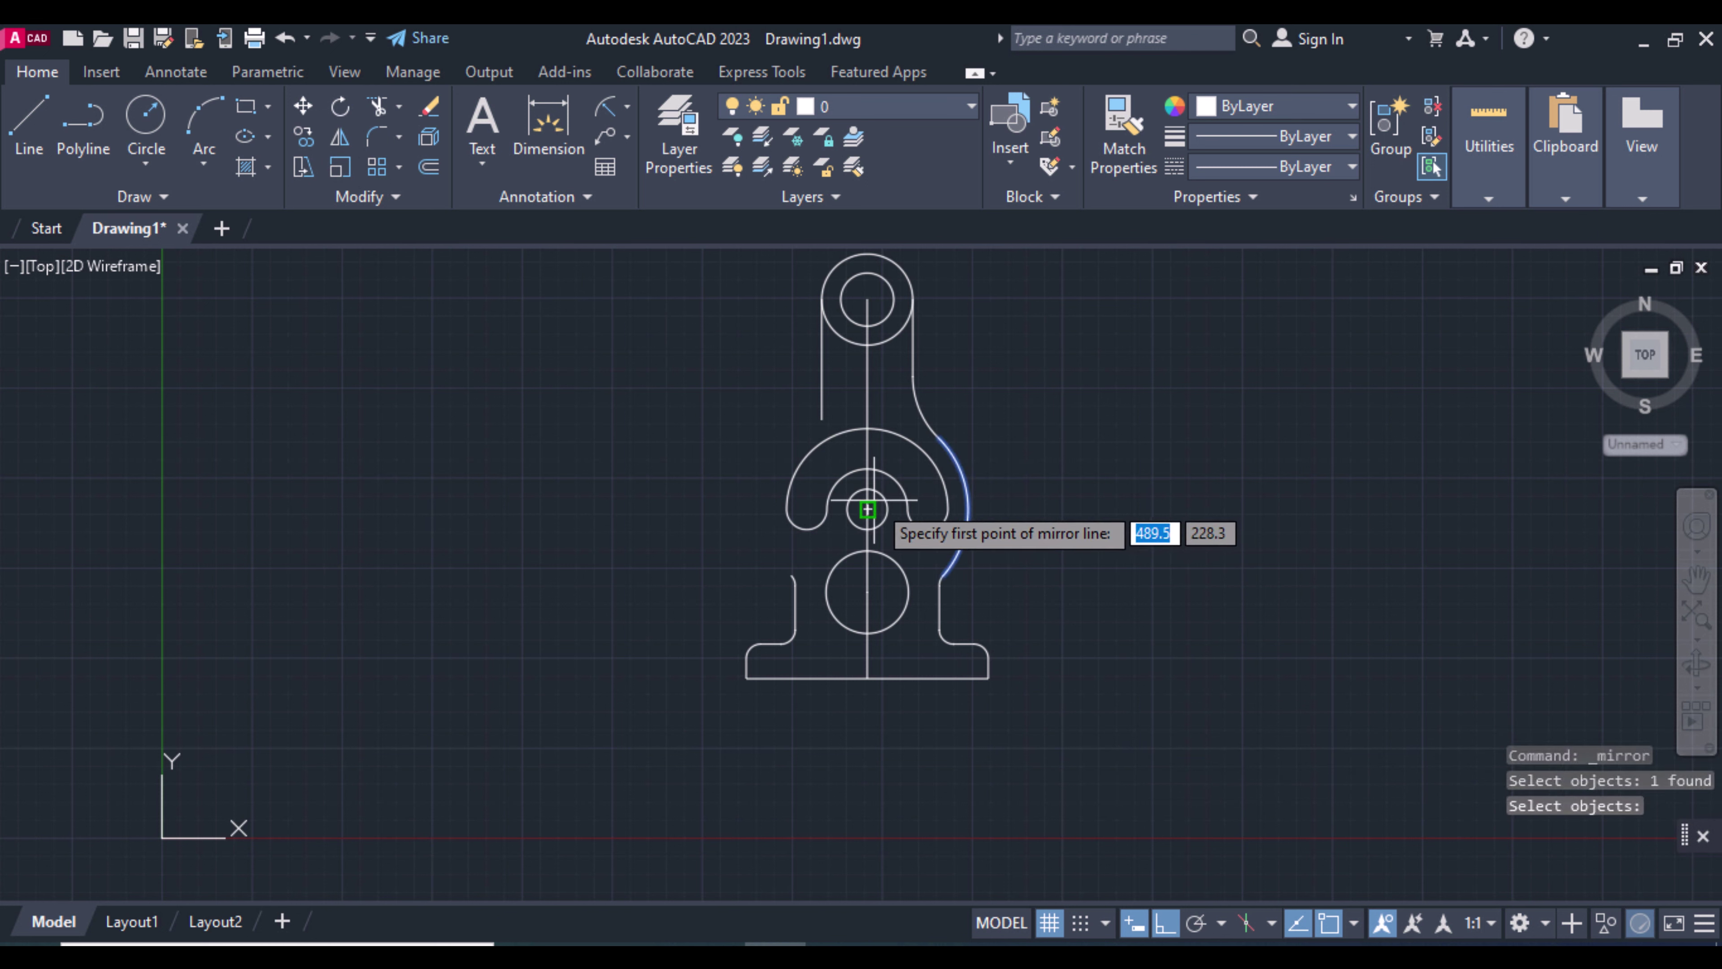
{"action": "left_click", "coordinate": [868, 508]}
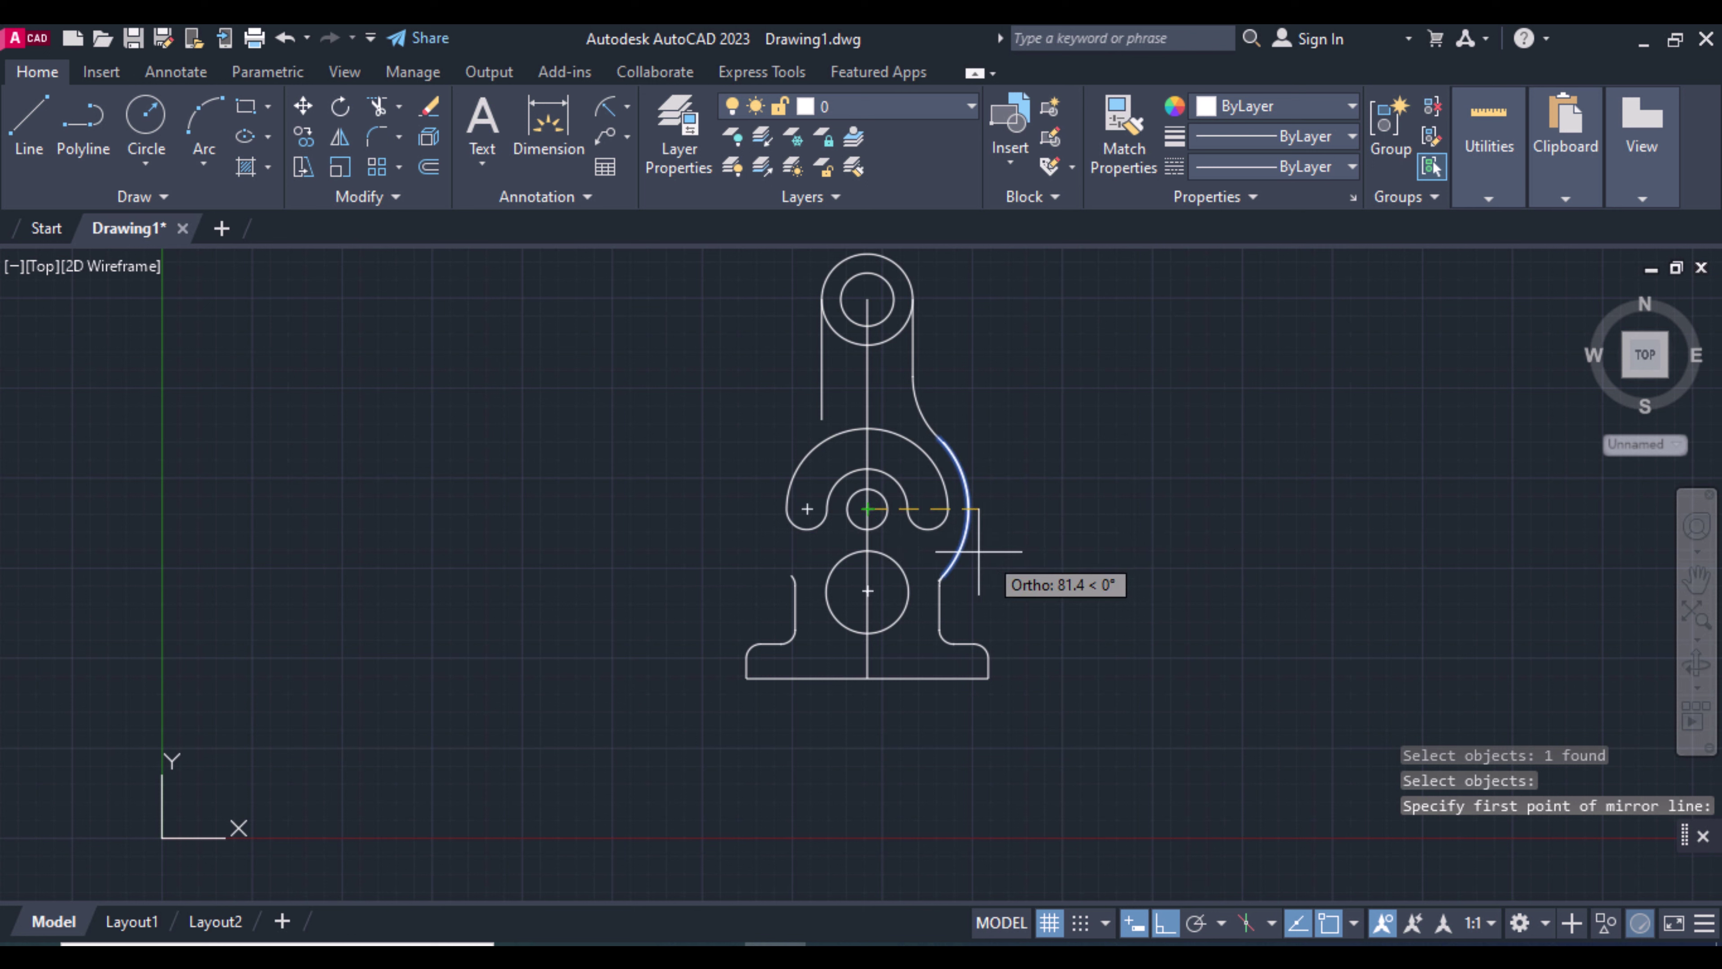
{"action": "left_click", "coordinate": [868, 548]}
{"action": "key", "text": "Return"}
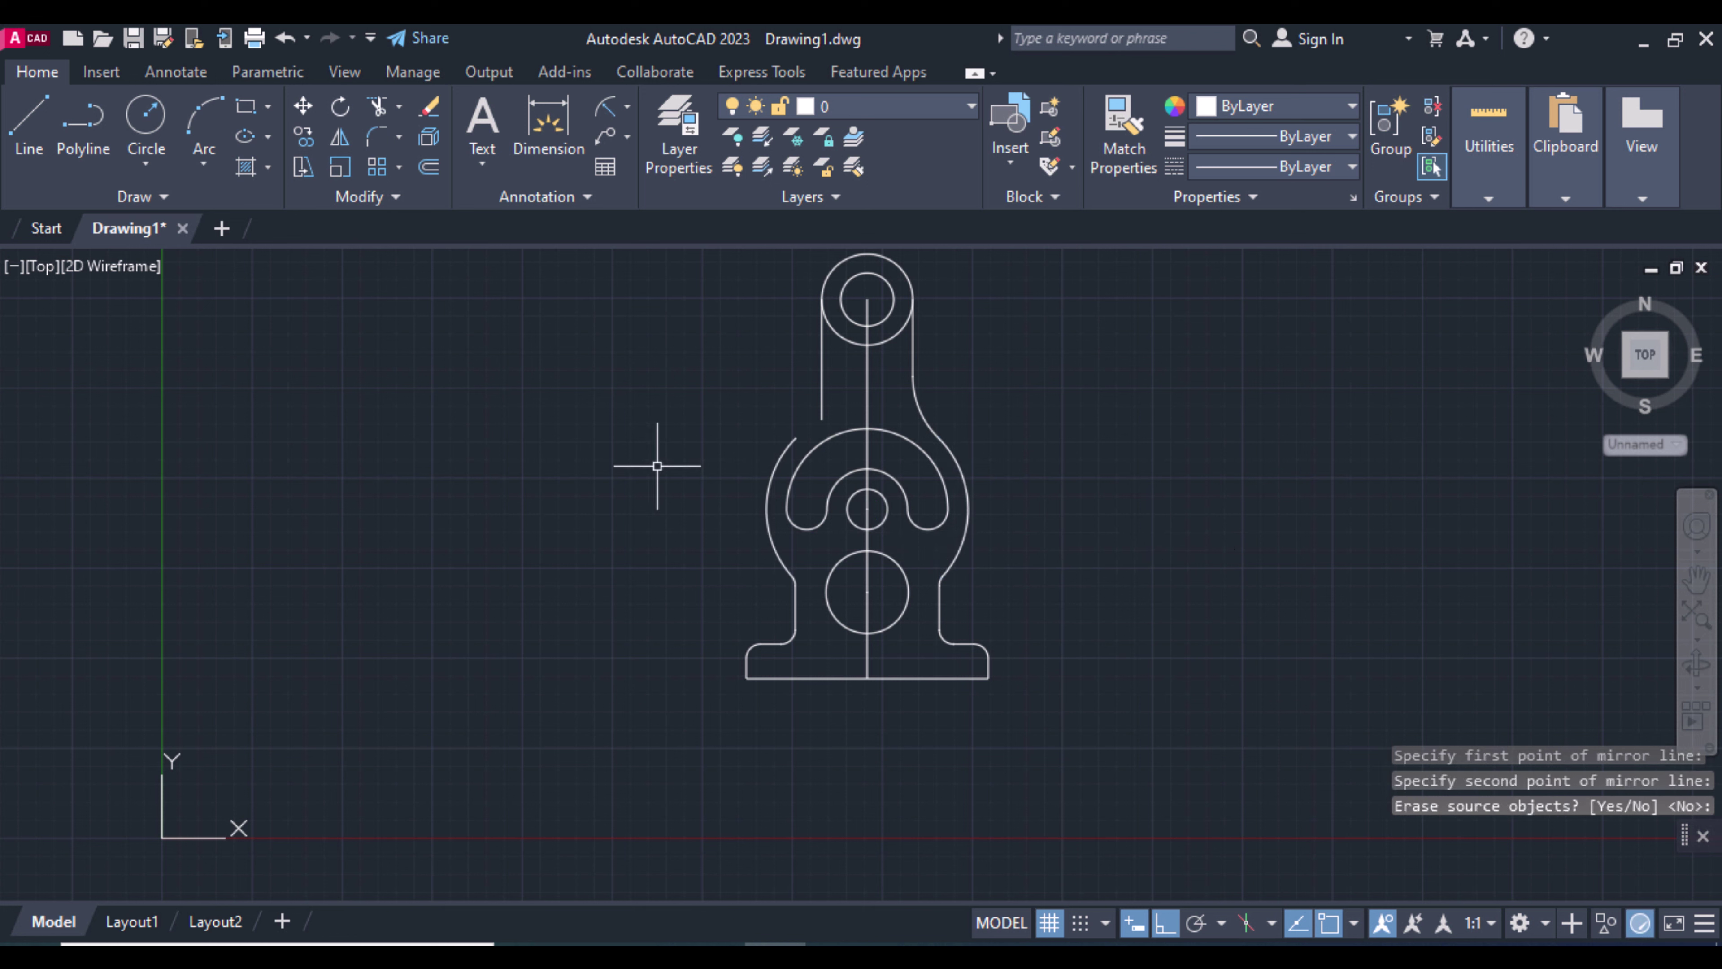
- Fillet the left arc into the left vertical line
{"action": "type", "text": "f"}
{"action": "key", "text": "Return"}
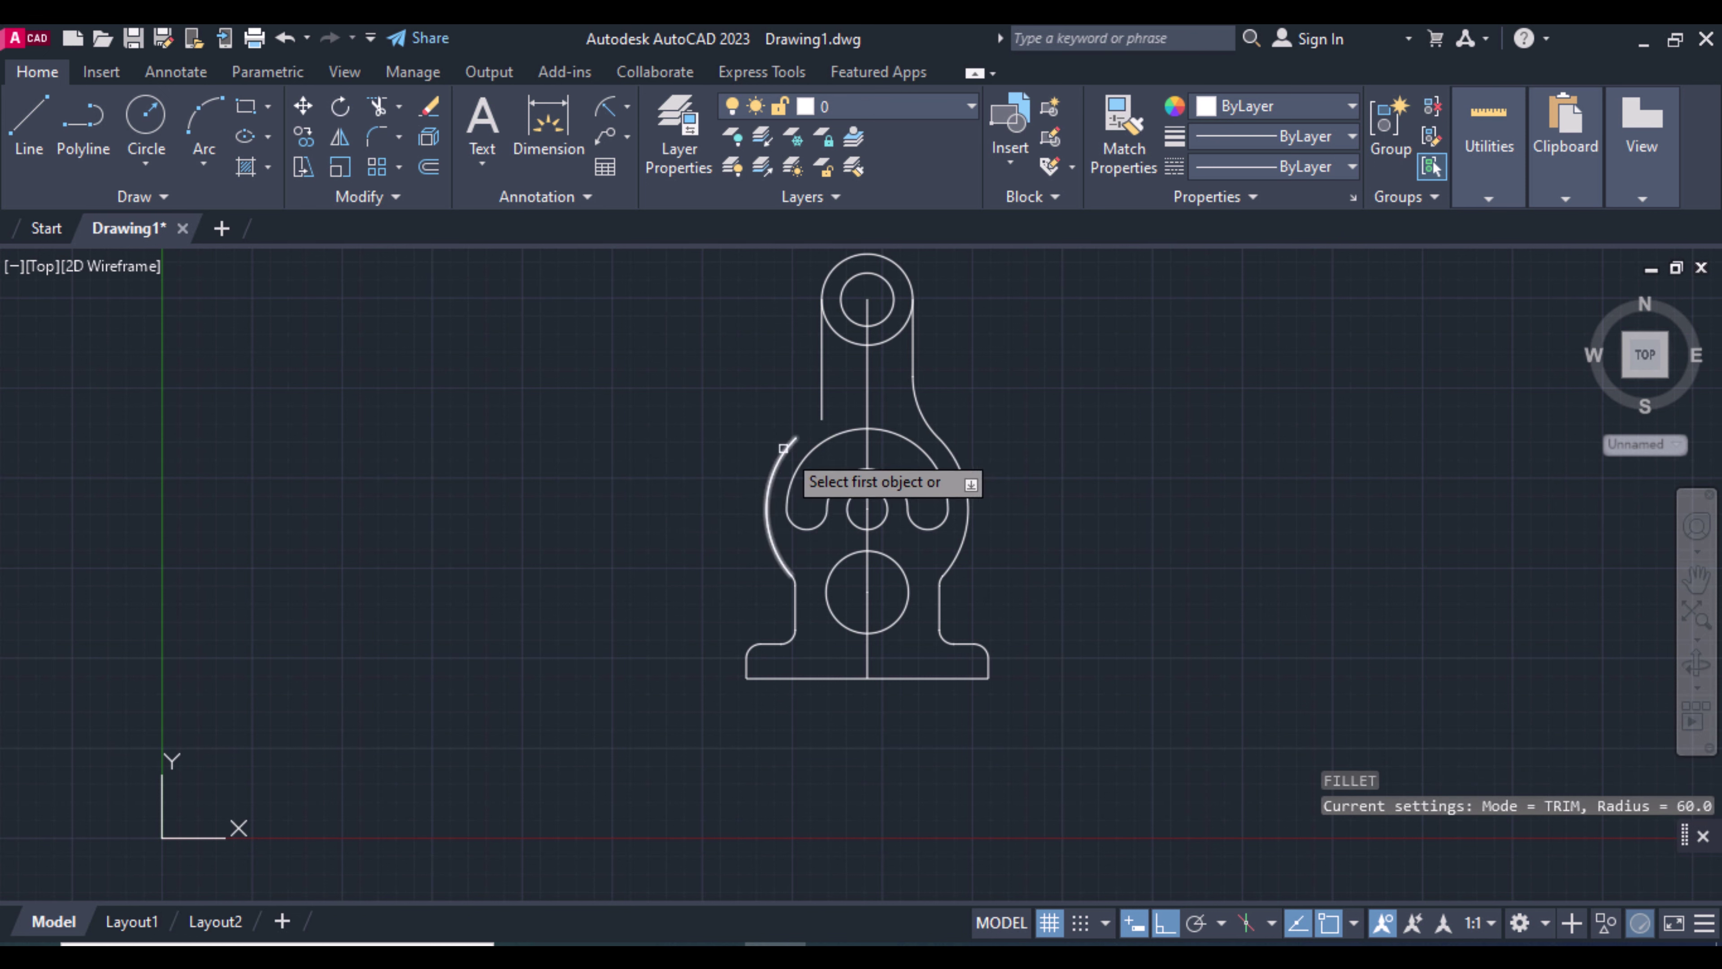
{"action": "left_click", "coordinate": [786, 437]}
{"action": "left_click", "coordinate": [822, 406]}
{"action": "type", "text": "TR"}
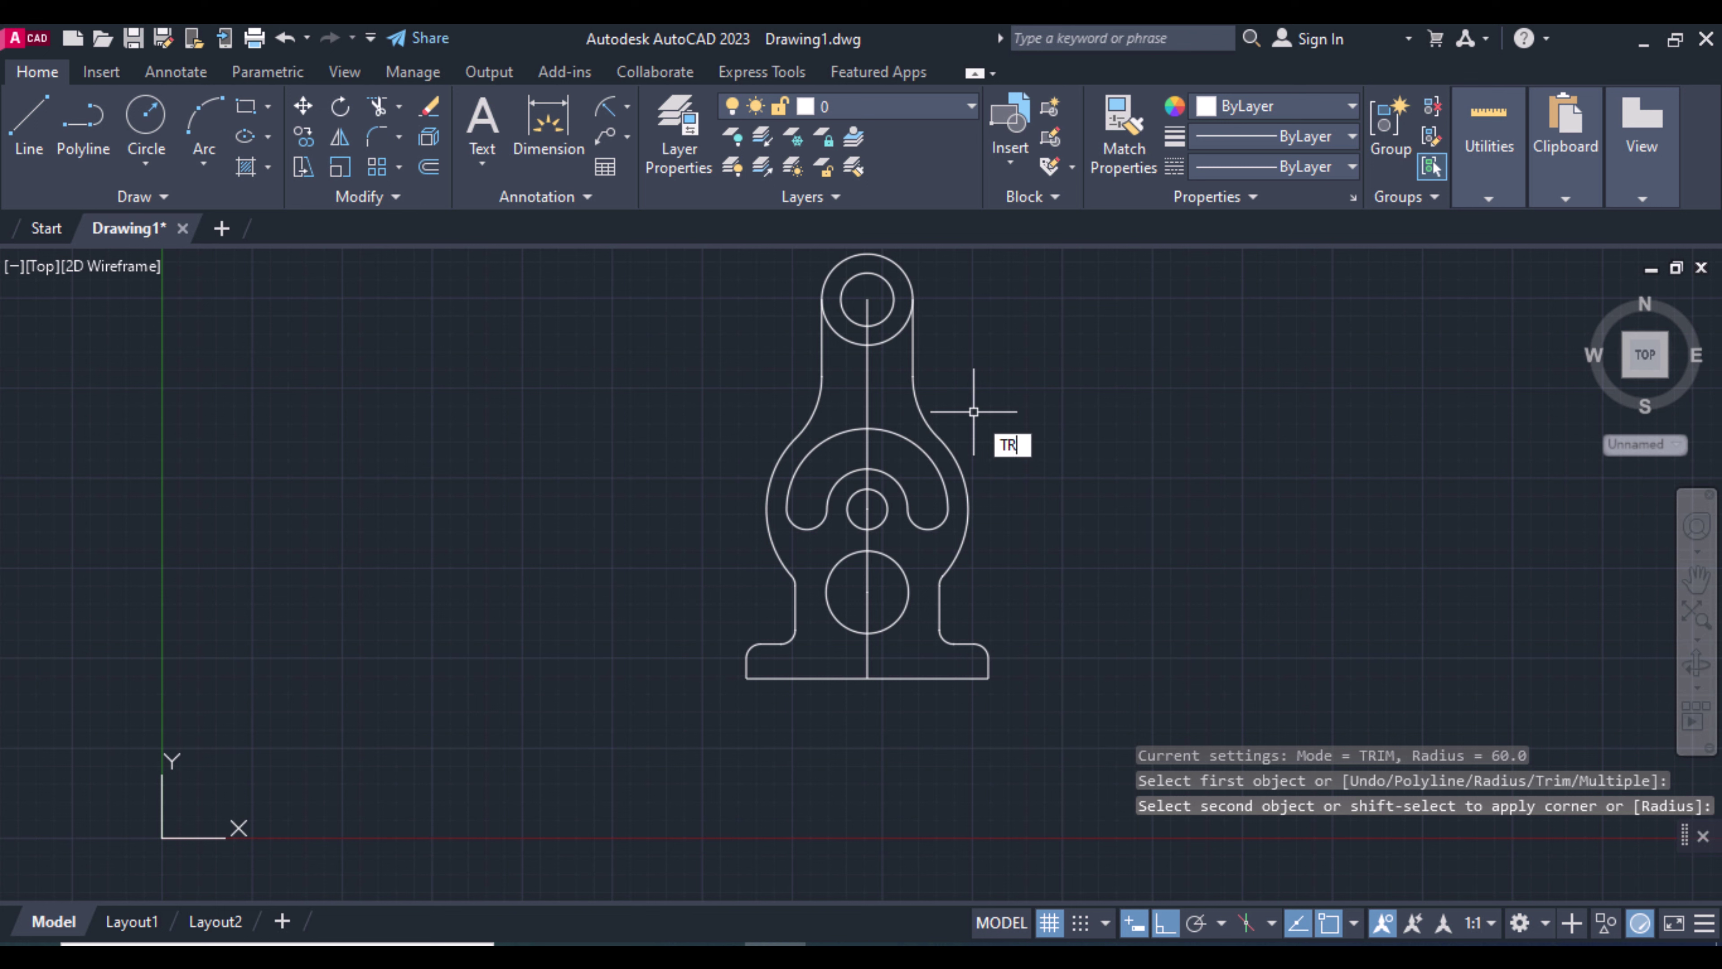
- Trim the centre line inside the top circle and delete the remaining vertical centre-line segments
{"action": "key", "text": "Return"}
{"action": "left_click", "coordinate": [867, 342]}
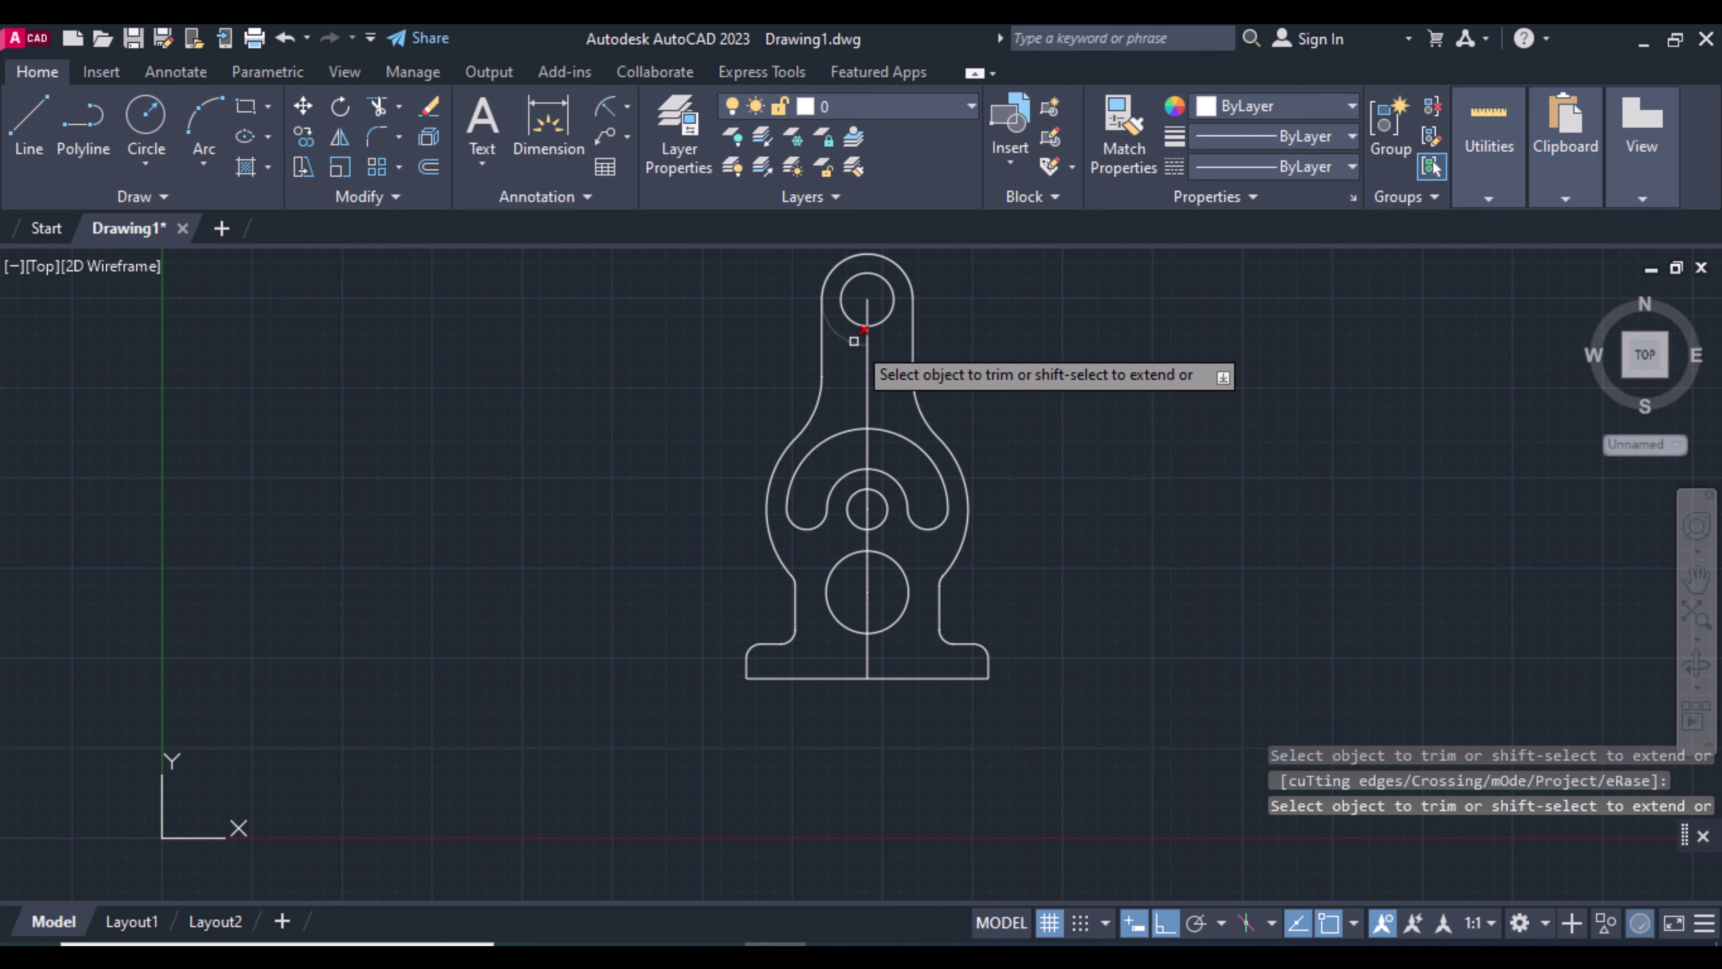
{"action": "key", "text": "Escape"}
{"action": "left_click", "coordinate": [868, 380]}
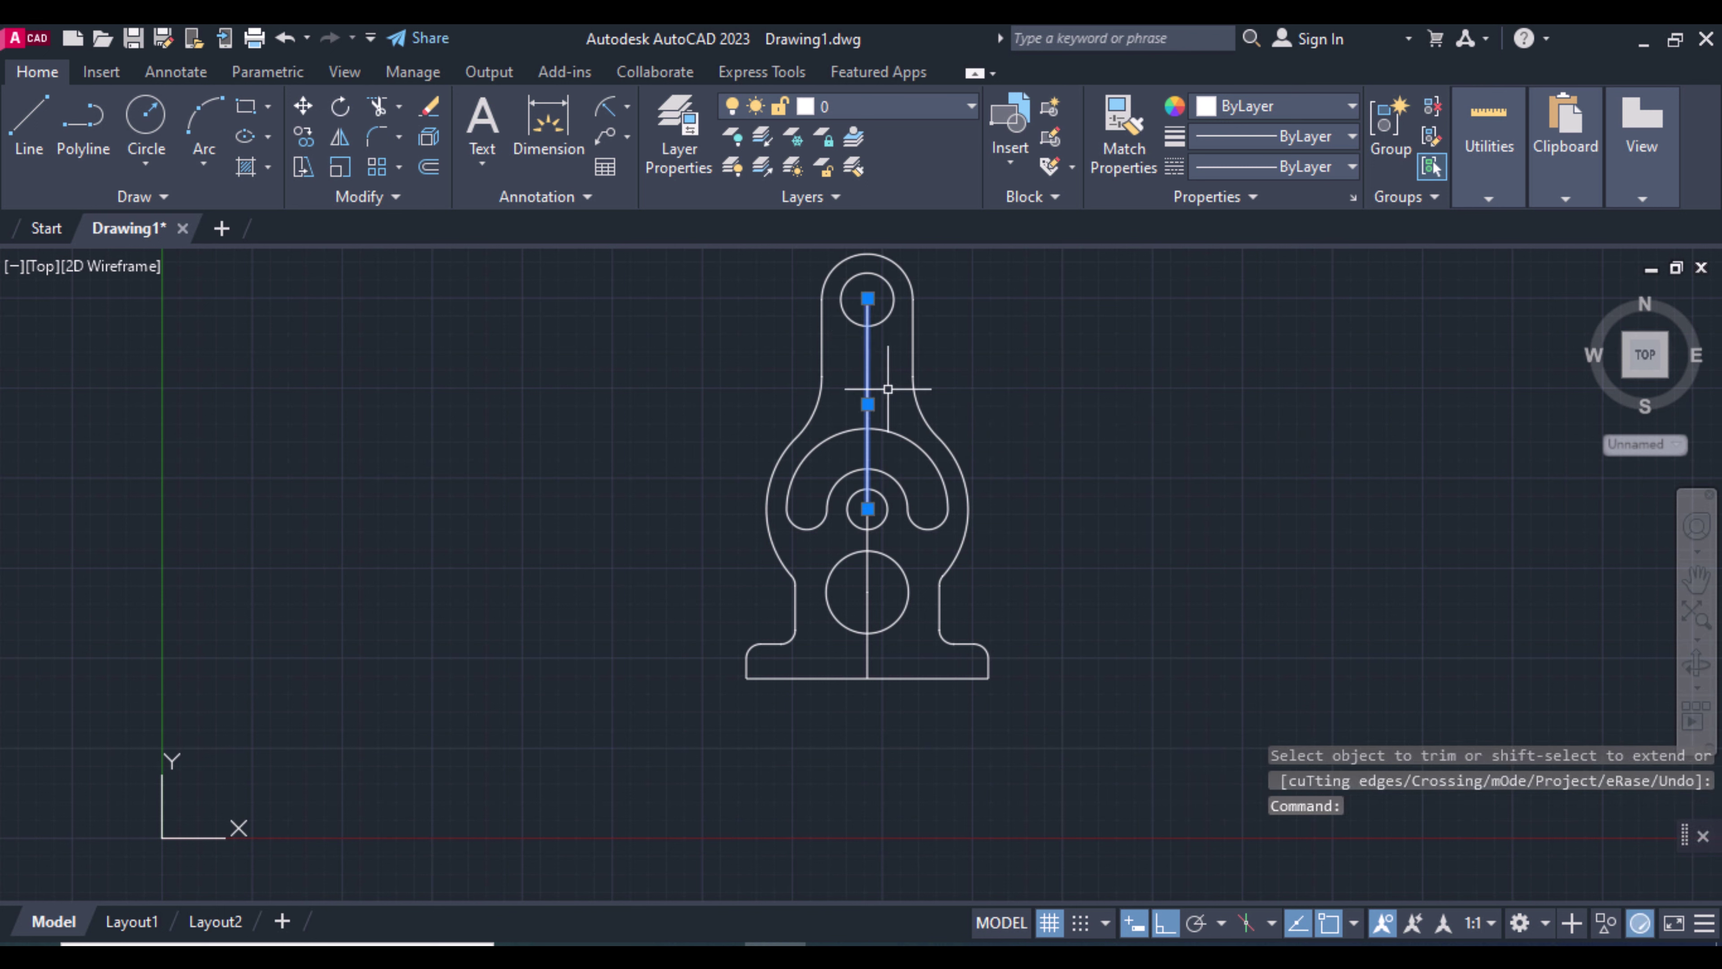
{"action": "key", "text": "Delete"}
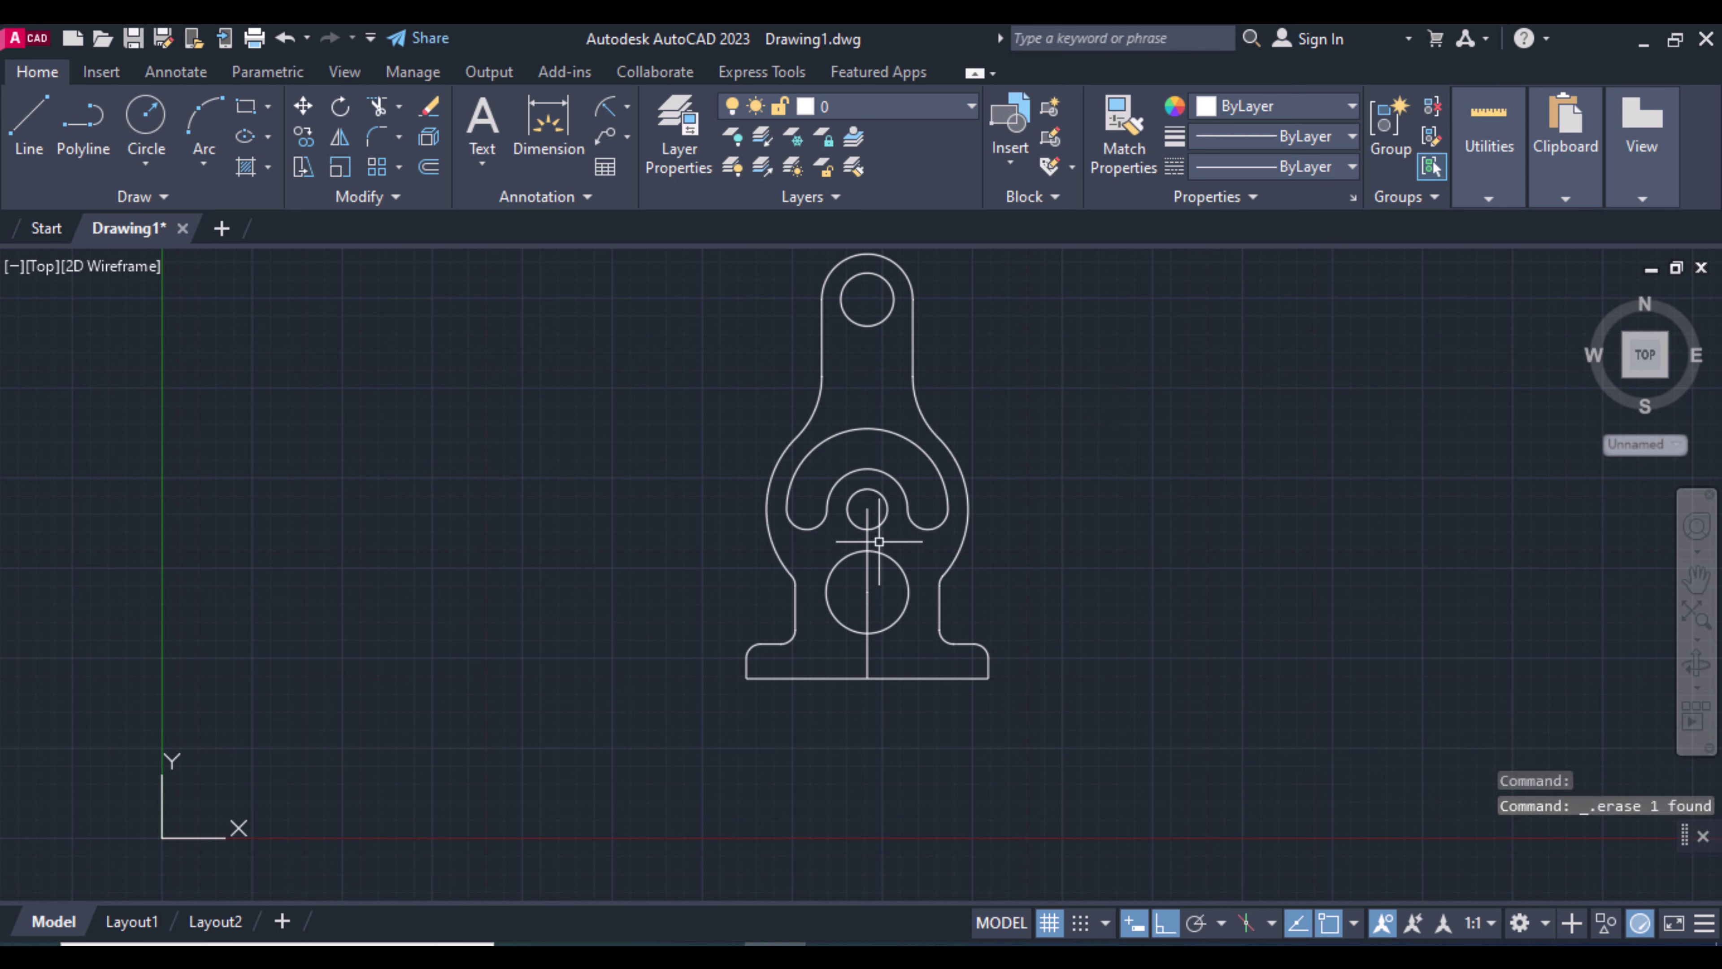
{"action": "left_click", "coordinate": [867, 576]}
{"action": "left_click", "coordinate": [866, 604]}
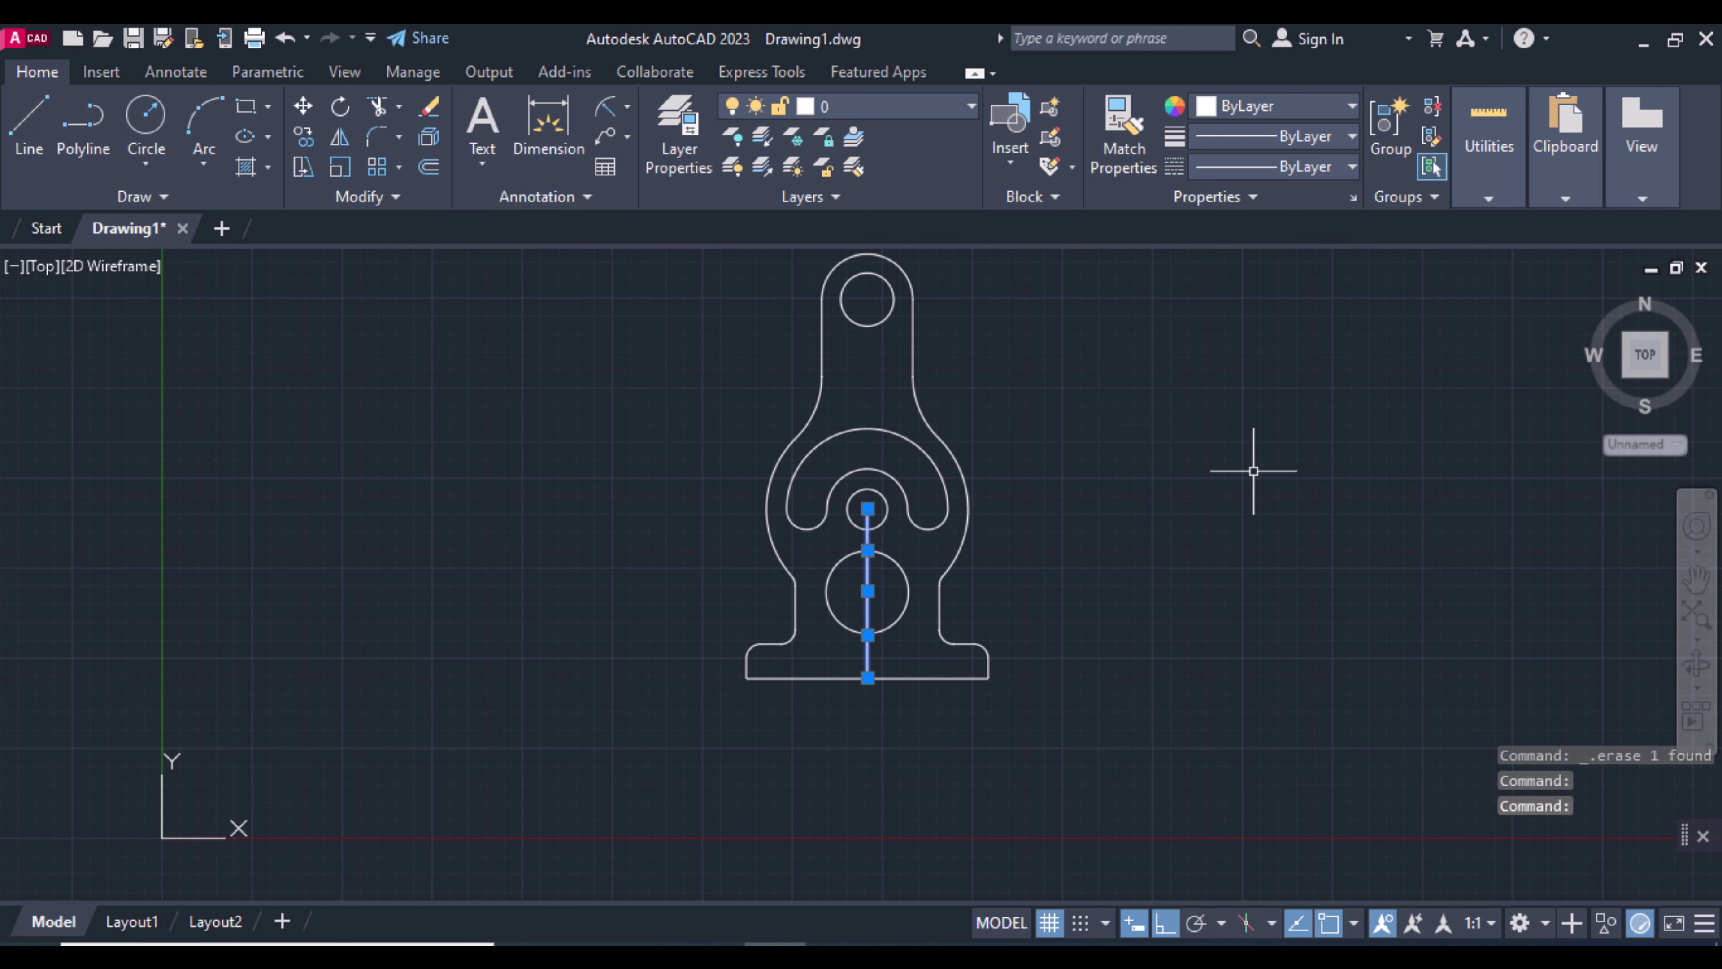
{"action": "key", "text": "Delete"}
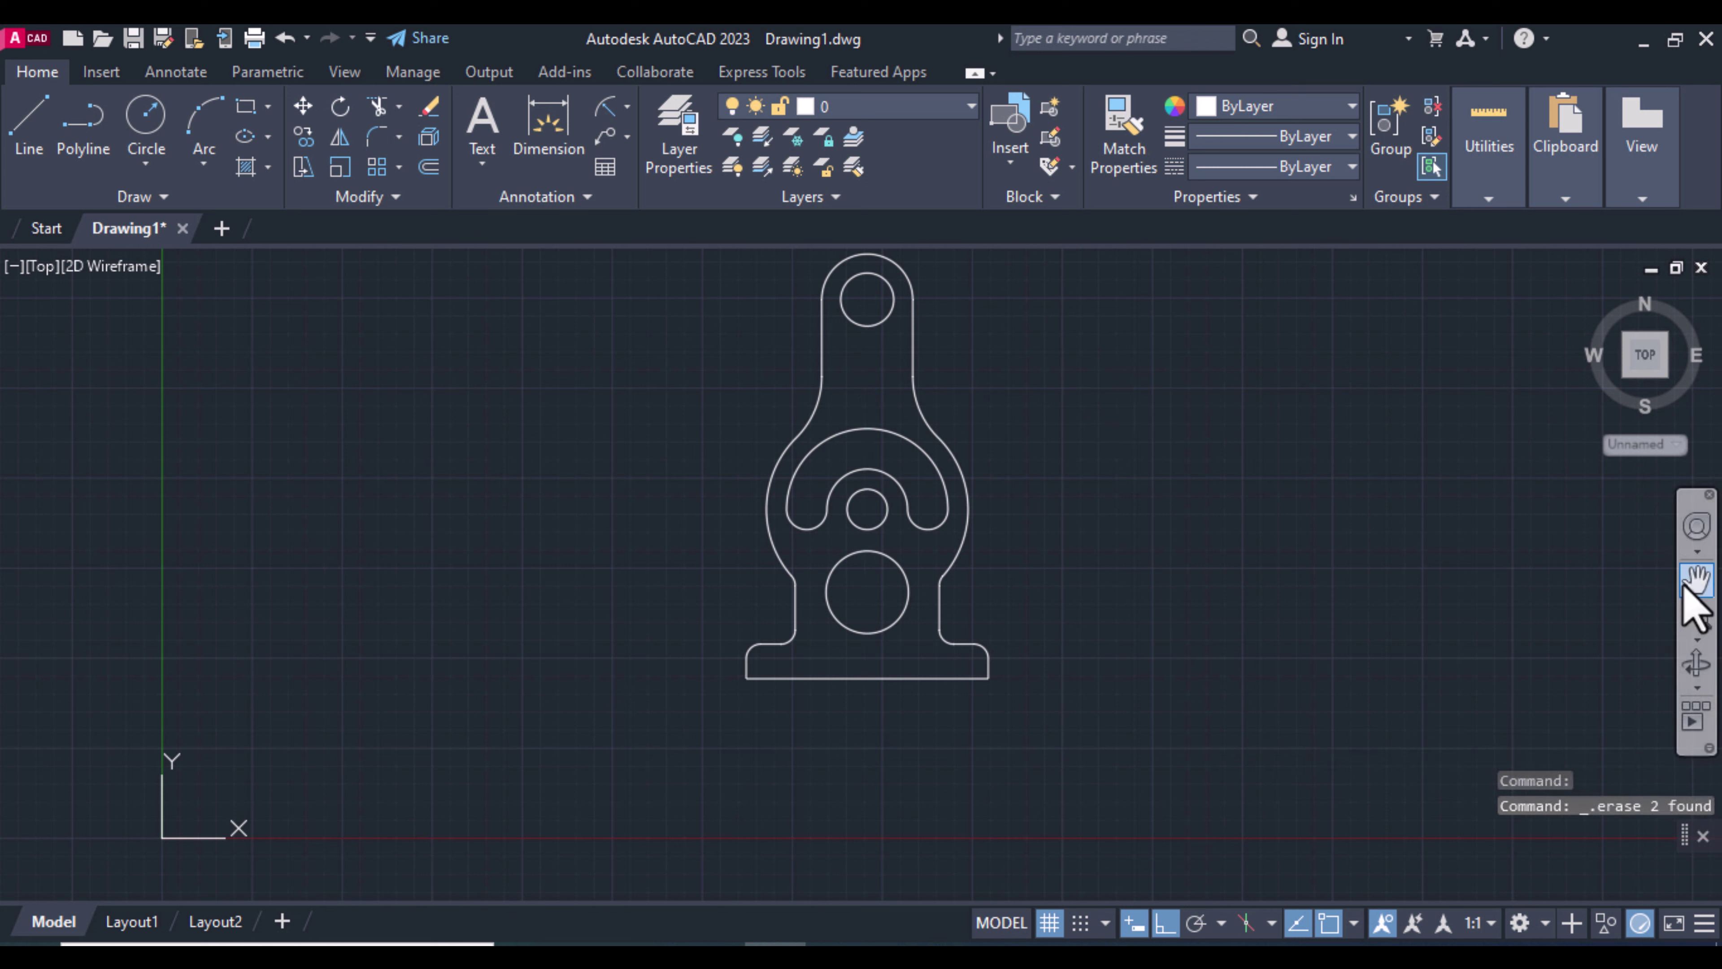
- Pan the view so the bracket sits lower, ready for radius dimensioning with DRA
{"action": "left_click", "coordinate": [1684, 585]}
{"action": "left_click_drag", "start_coordinate": [1104, 380], "coordinate": [1070, 486]}
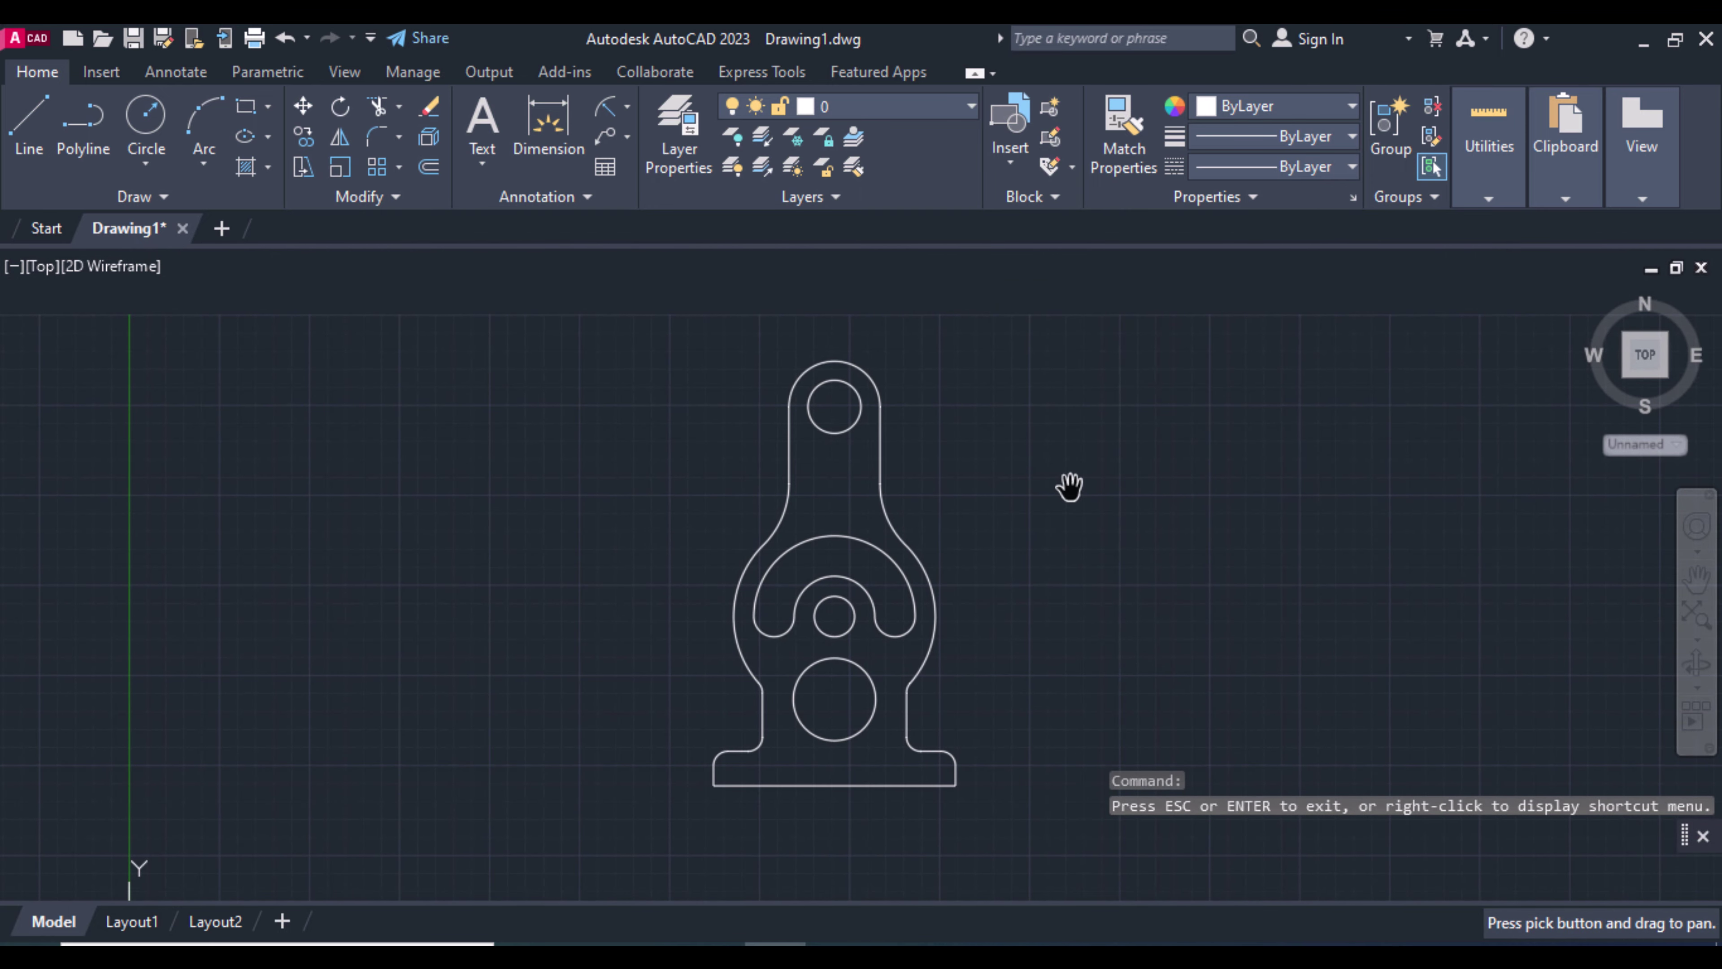
{"action": "key", "text": "Escape"}
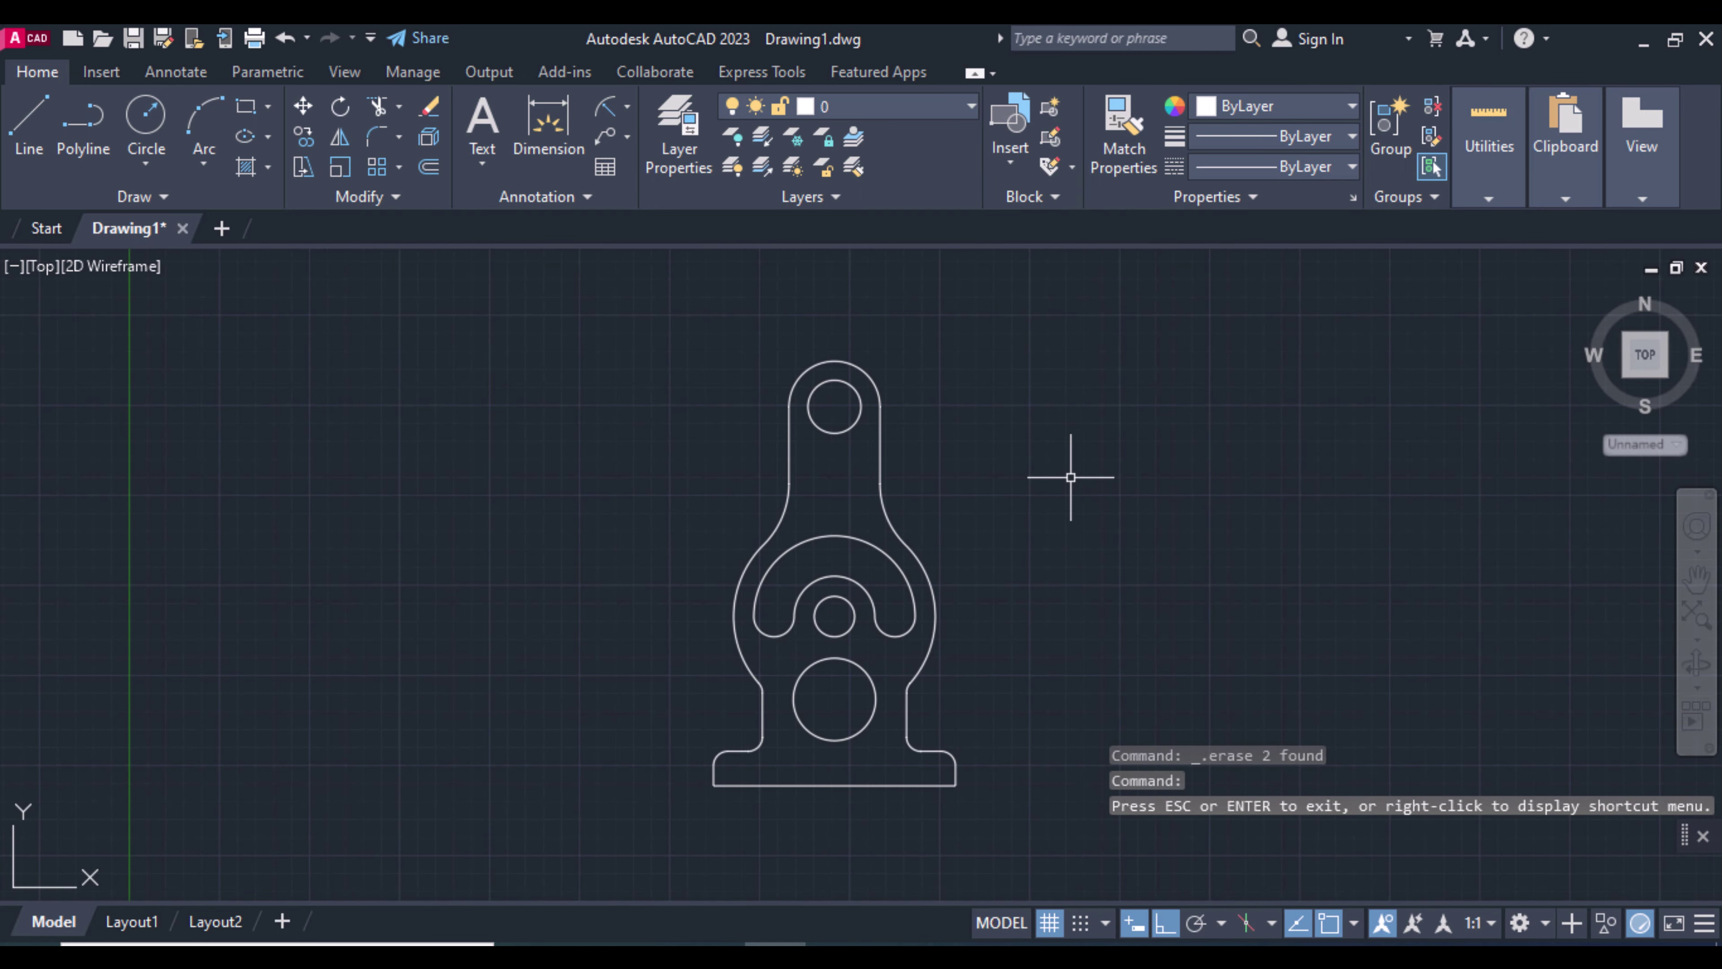
{"action": "type", "text": "dra"}
{"action": "key", "text": "Return"}
- Add radius dimensions R18.4 on the top hole and R60.0 and R70.0 on the right arcs
{"action": "left_click", "coordinate": [853, 388]}
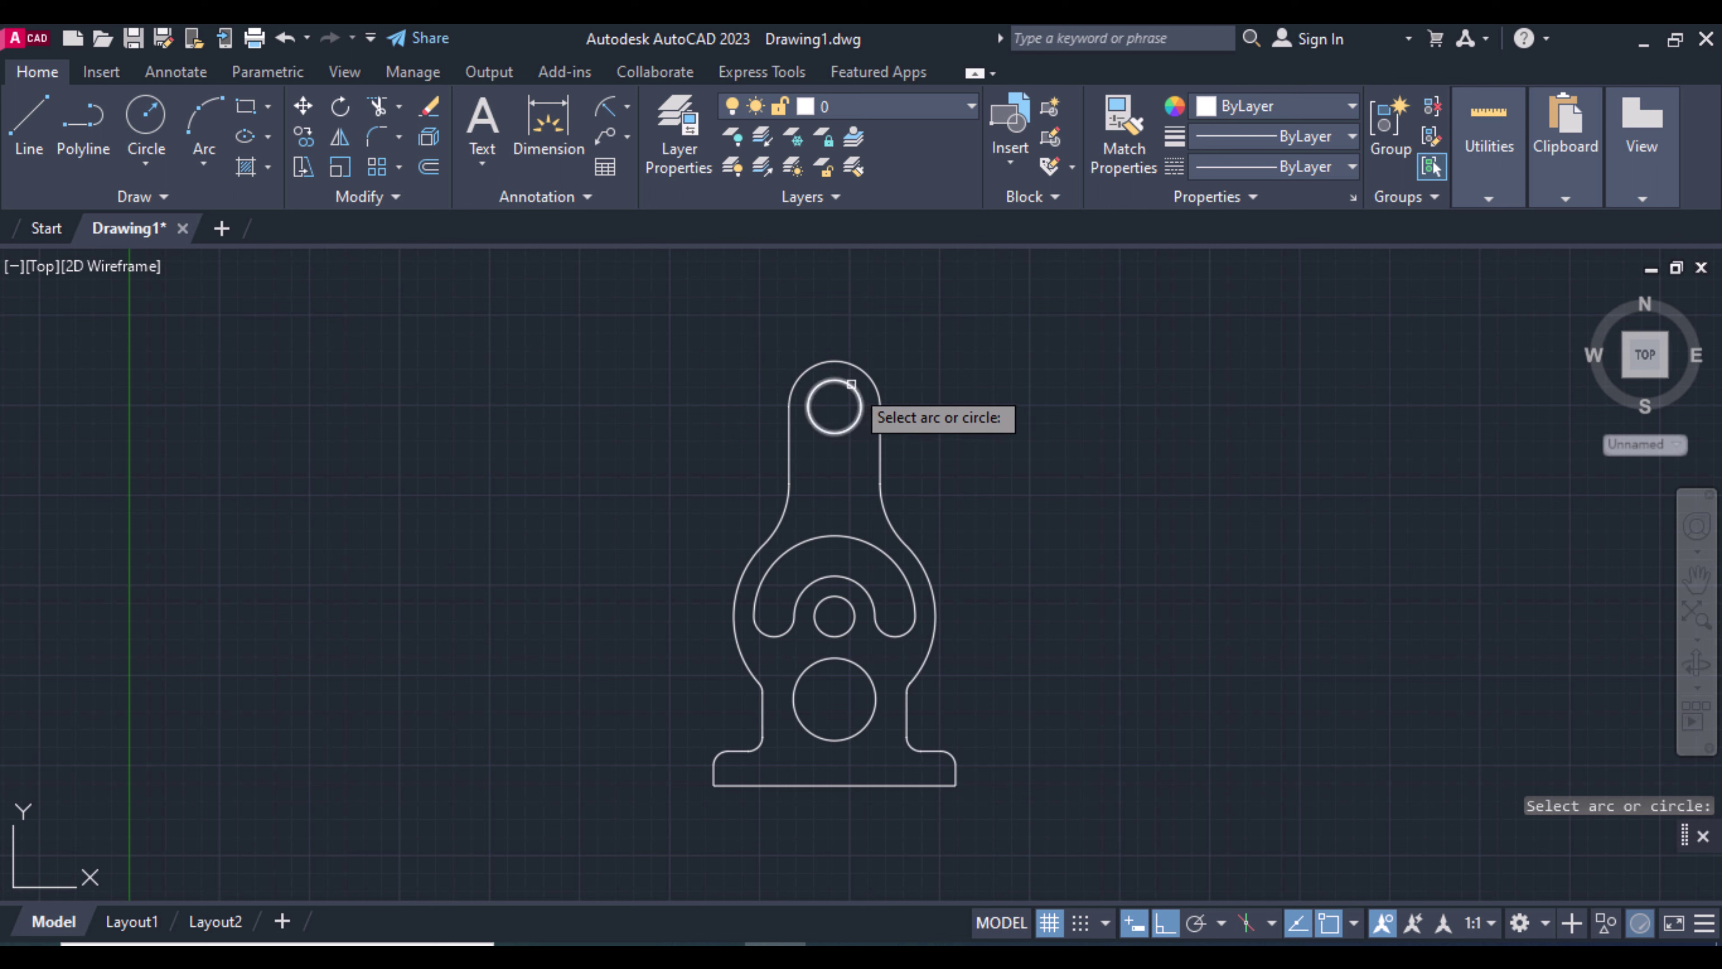
{"action": "left_click", "coordinate": [877, 369]}
{"action": "key", "text": "Return"}
{"action": "left_click", "coordinate": [863, 369]}
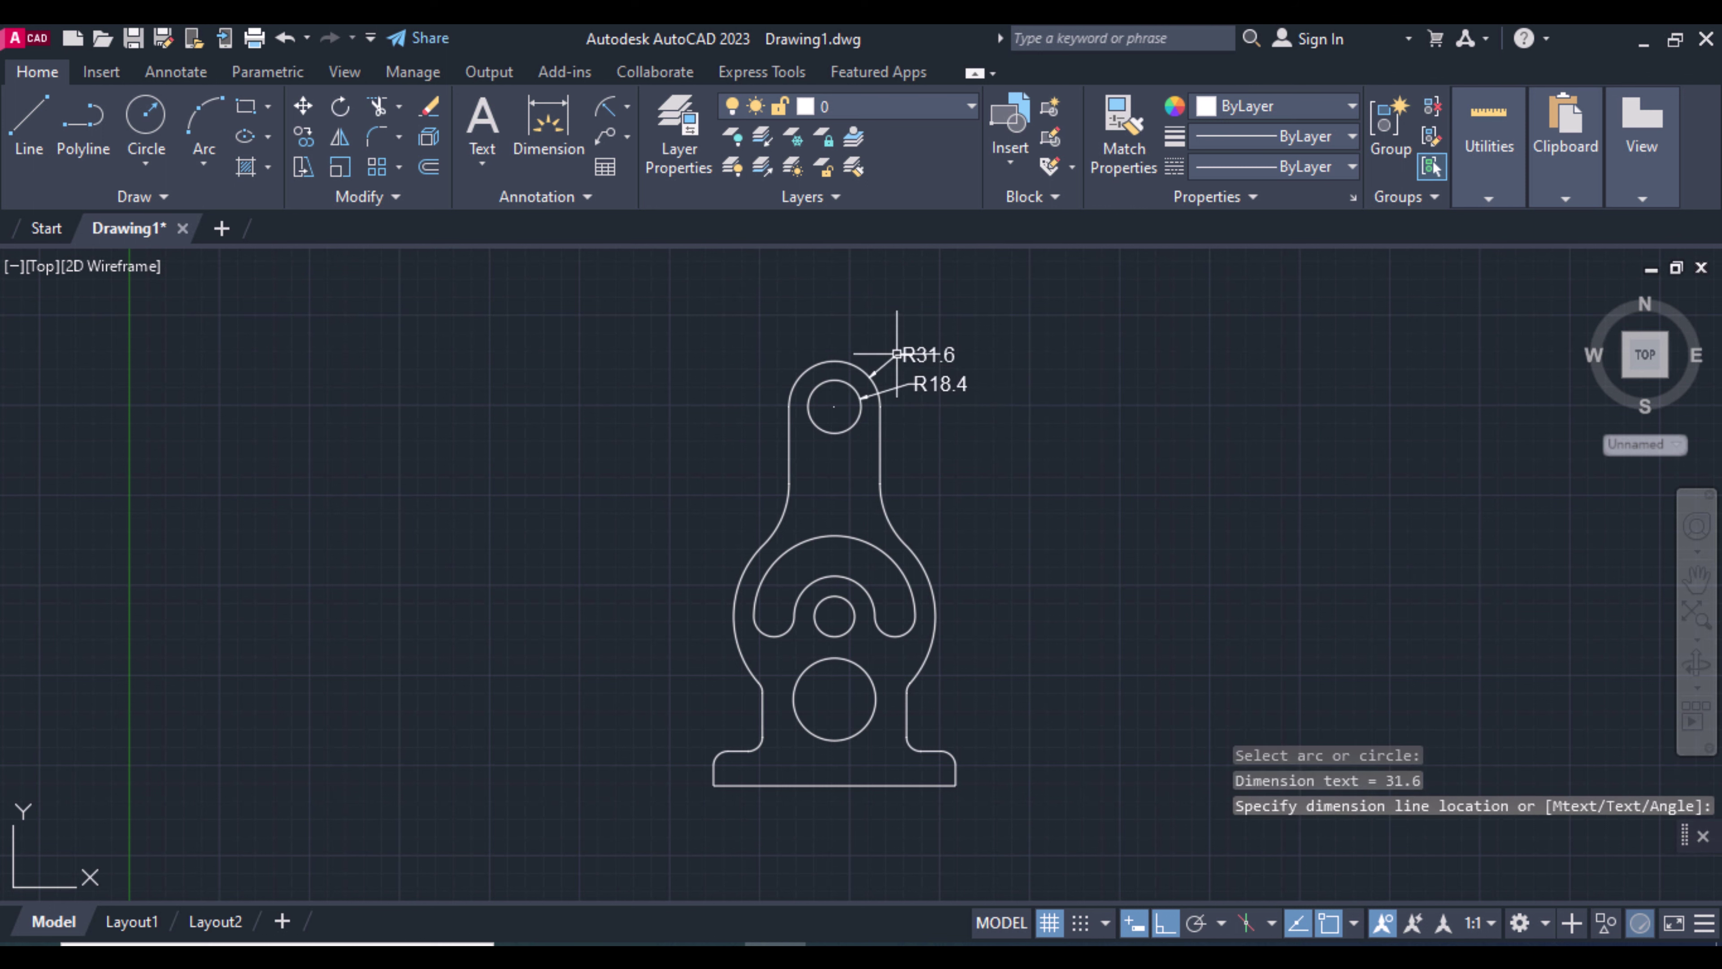
{"action": "left_click", "coordinate": [901, 532]}
{"action": "left_click", "coordinate": [932, 505]}
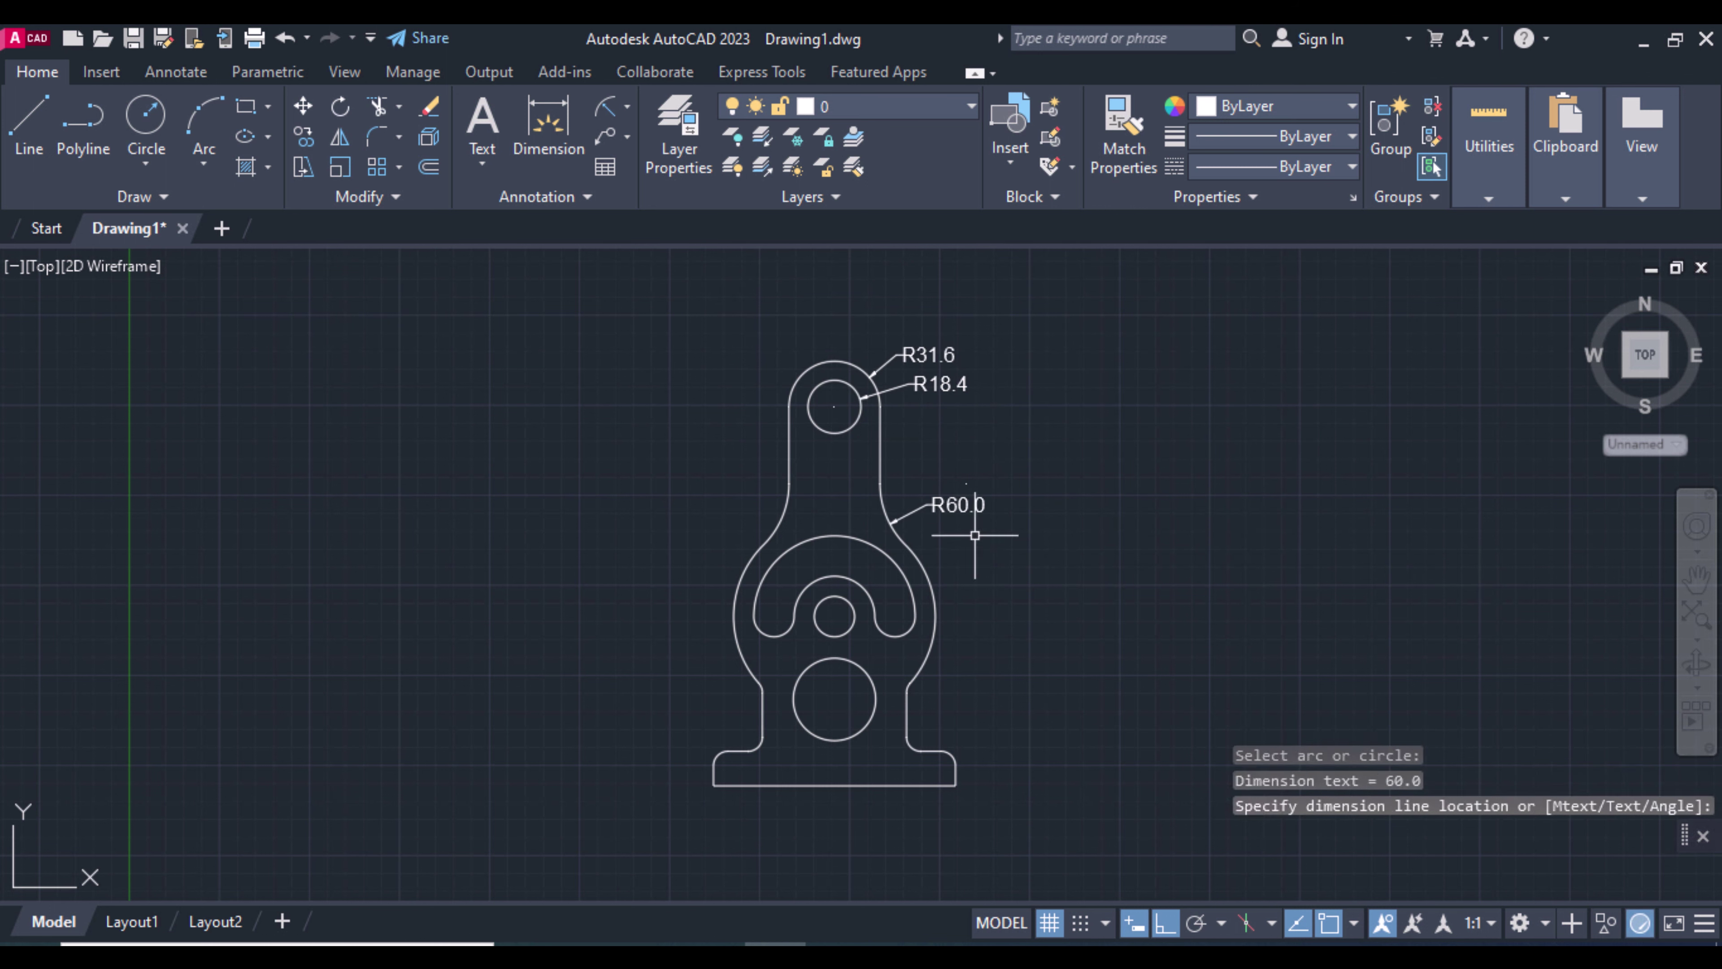
{"action": "key", "text": "Return"}
{"action": "left_click", "coordinate": [935, 584]}
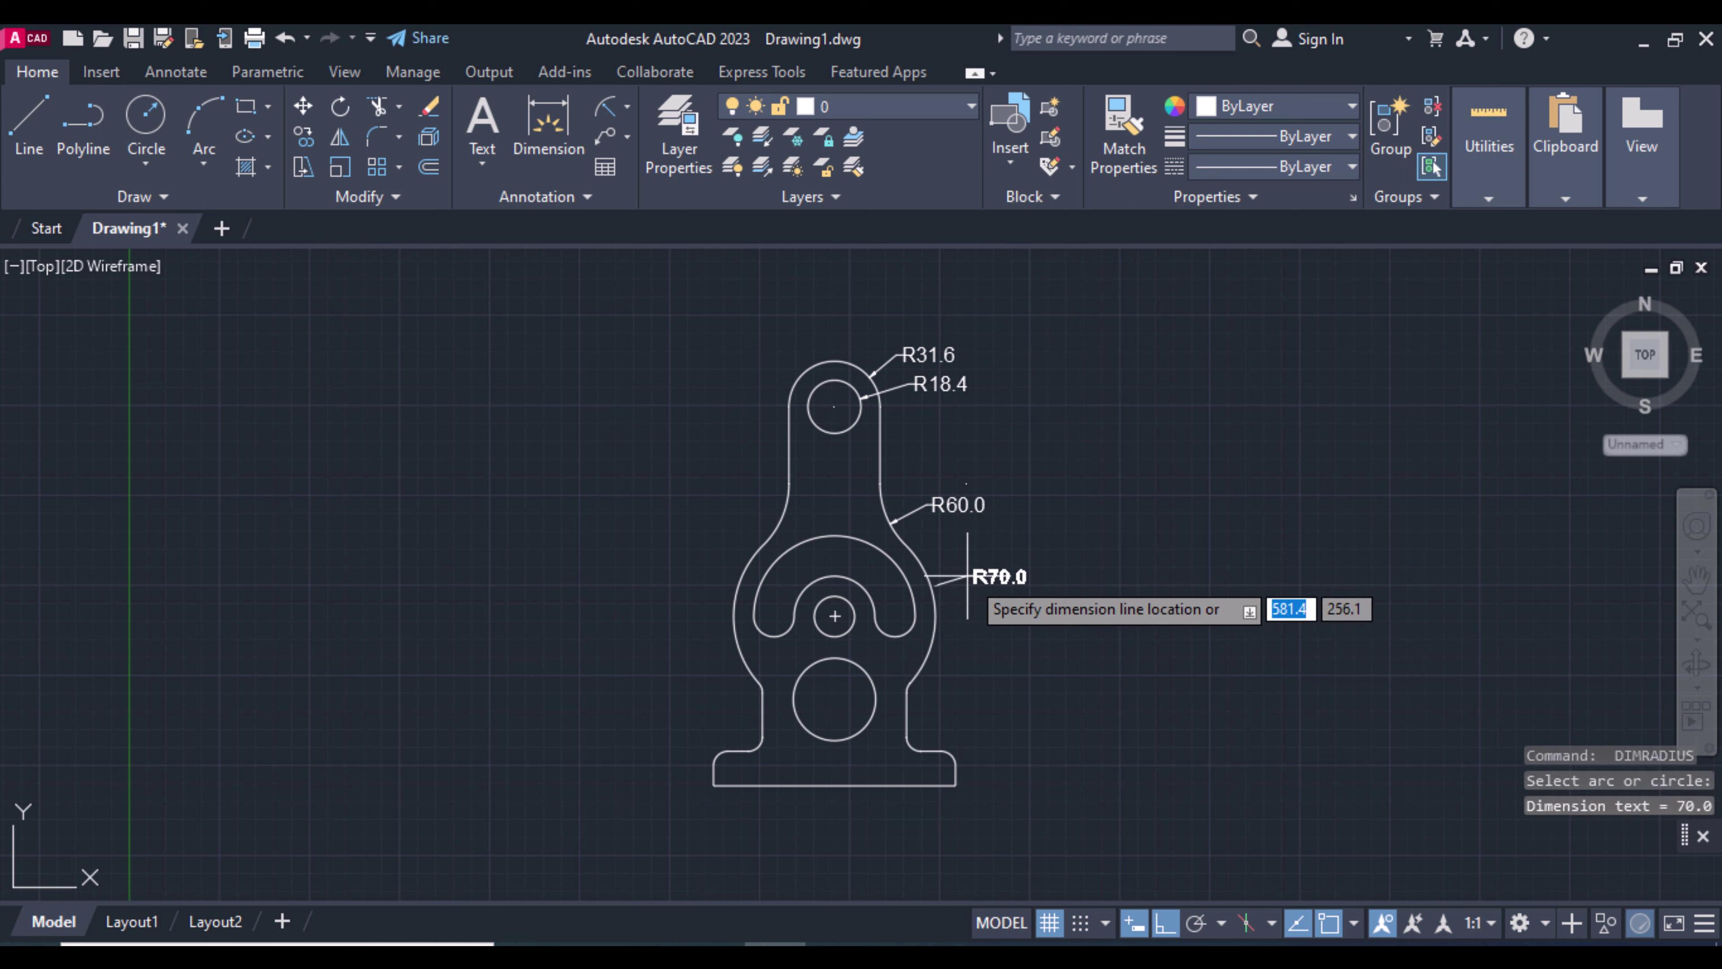
{"action": "left_click", "coordinate": [970, 578]}
- Add R14.0 to the central hole, R28.6 to the lower circle and R10.0 to the bottom-right fillet
{"action": "key", "text": "Return"}
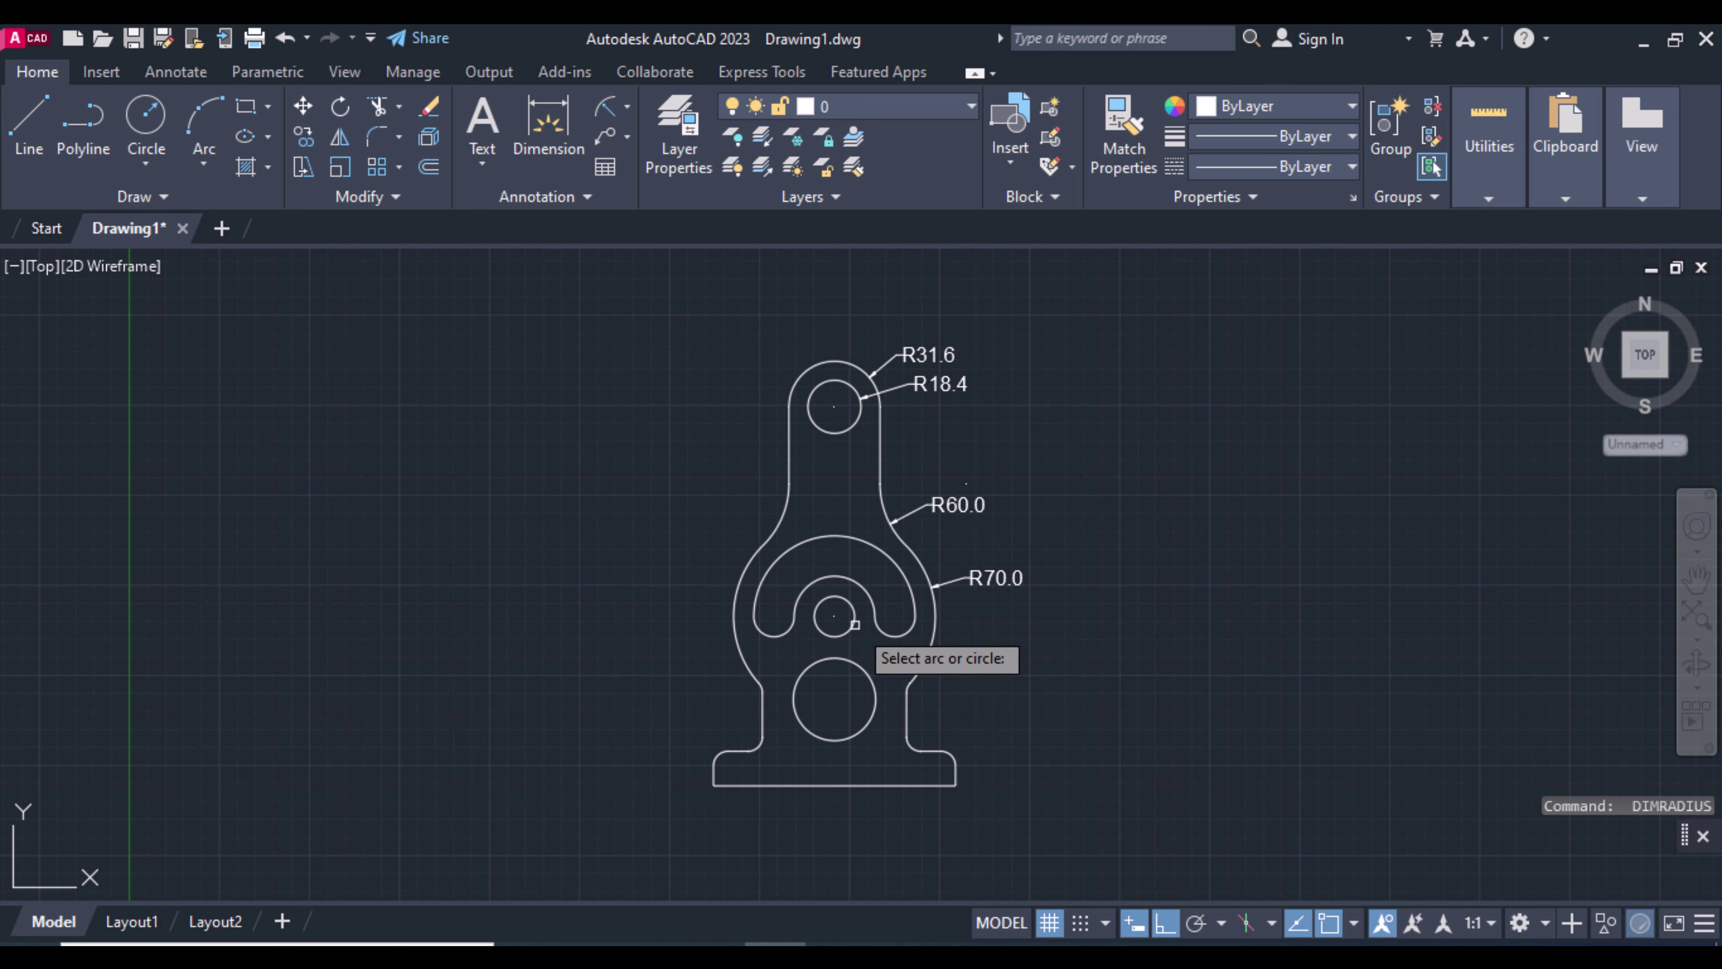
{"action": "left_click", "coordinate": [855, 618]}
{"action": "left_click", "coordinate": [994, 628]}
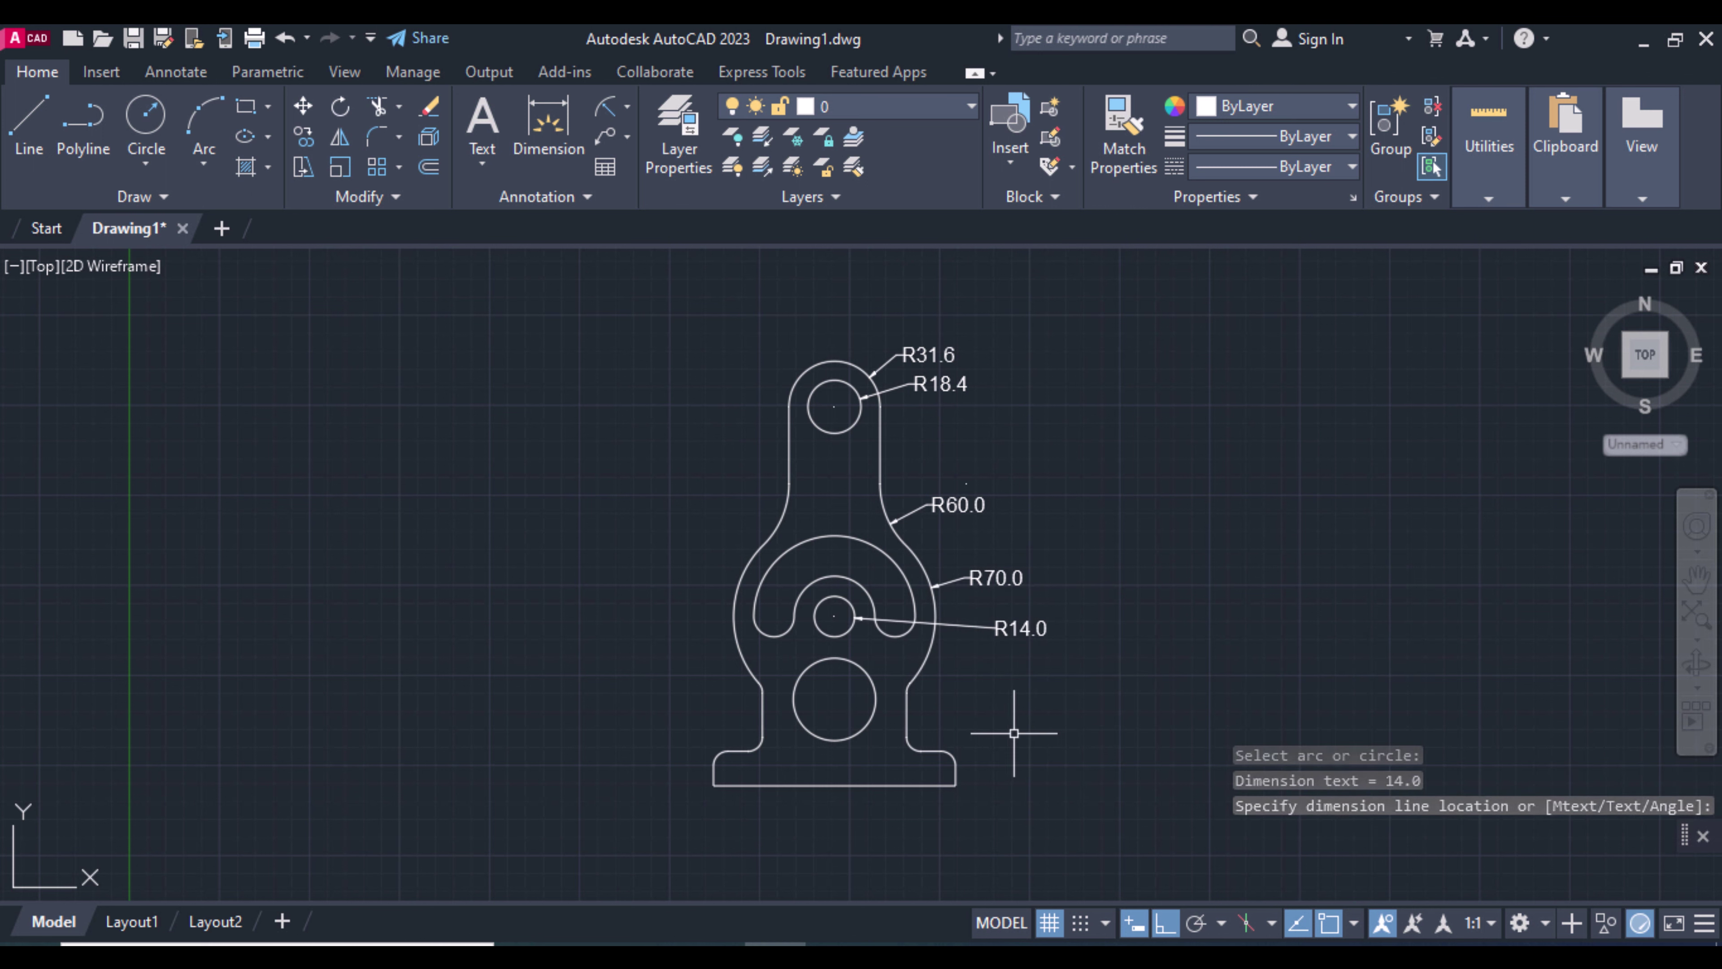
{"action": "key", "text": "Return"}
{"action": "left_click", "coordinate": [875, 703]}
{"action": "left_click", "coordinate": [982, 716]}
{"action": "key", "text": "Return"}
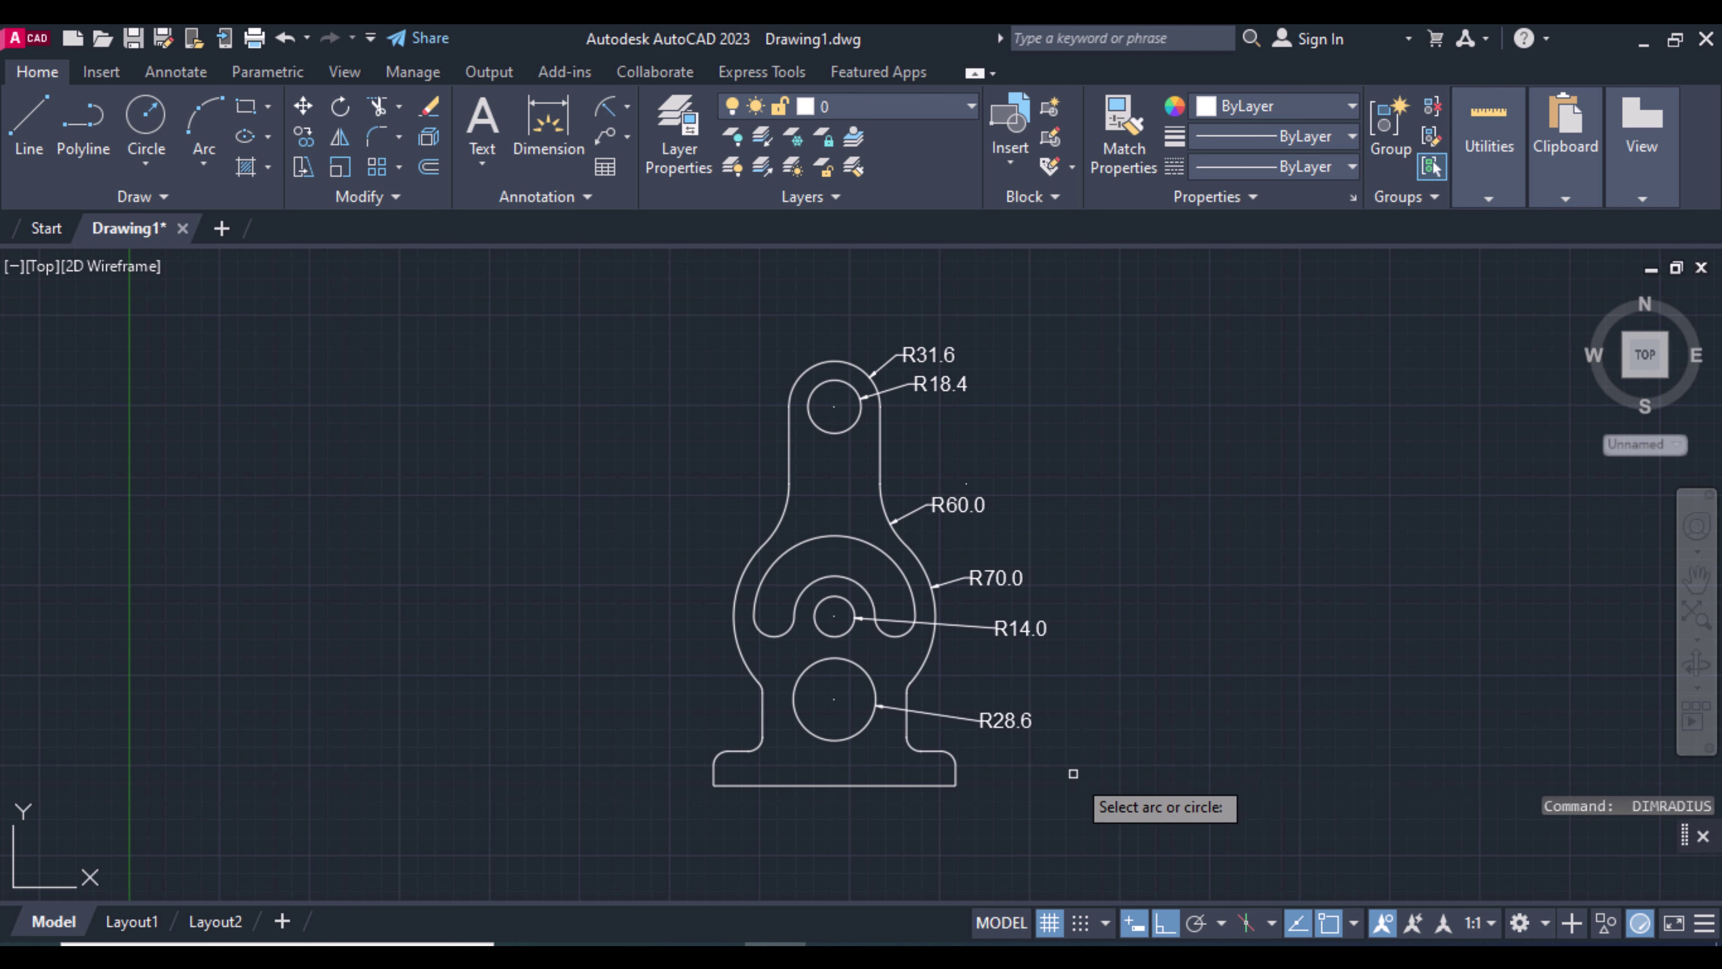
{"action": "left_click", "coordinate": [911, 746]}
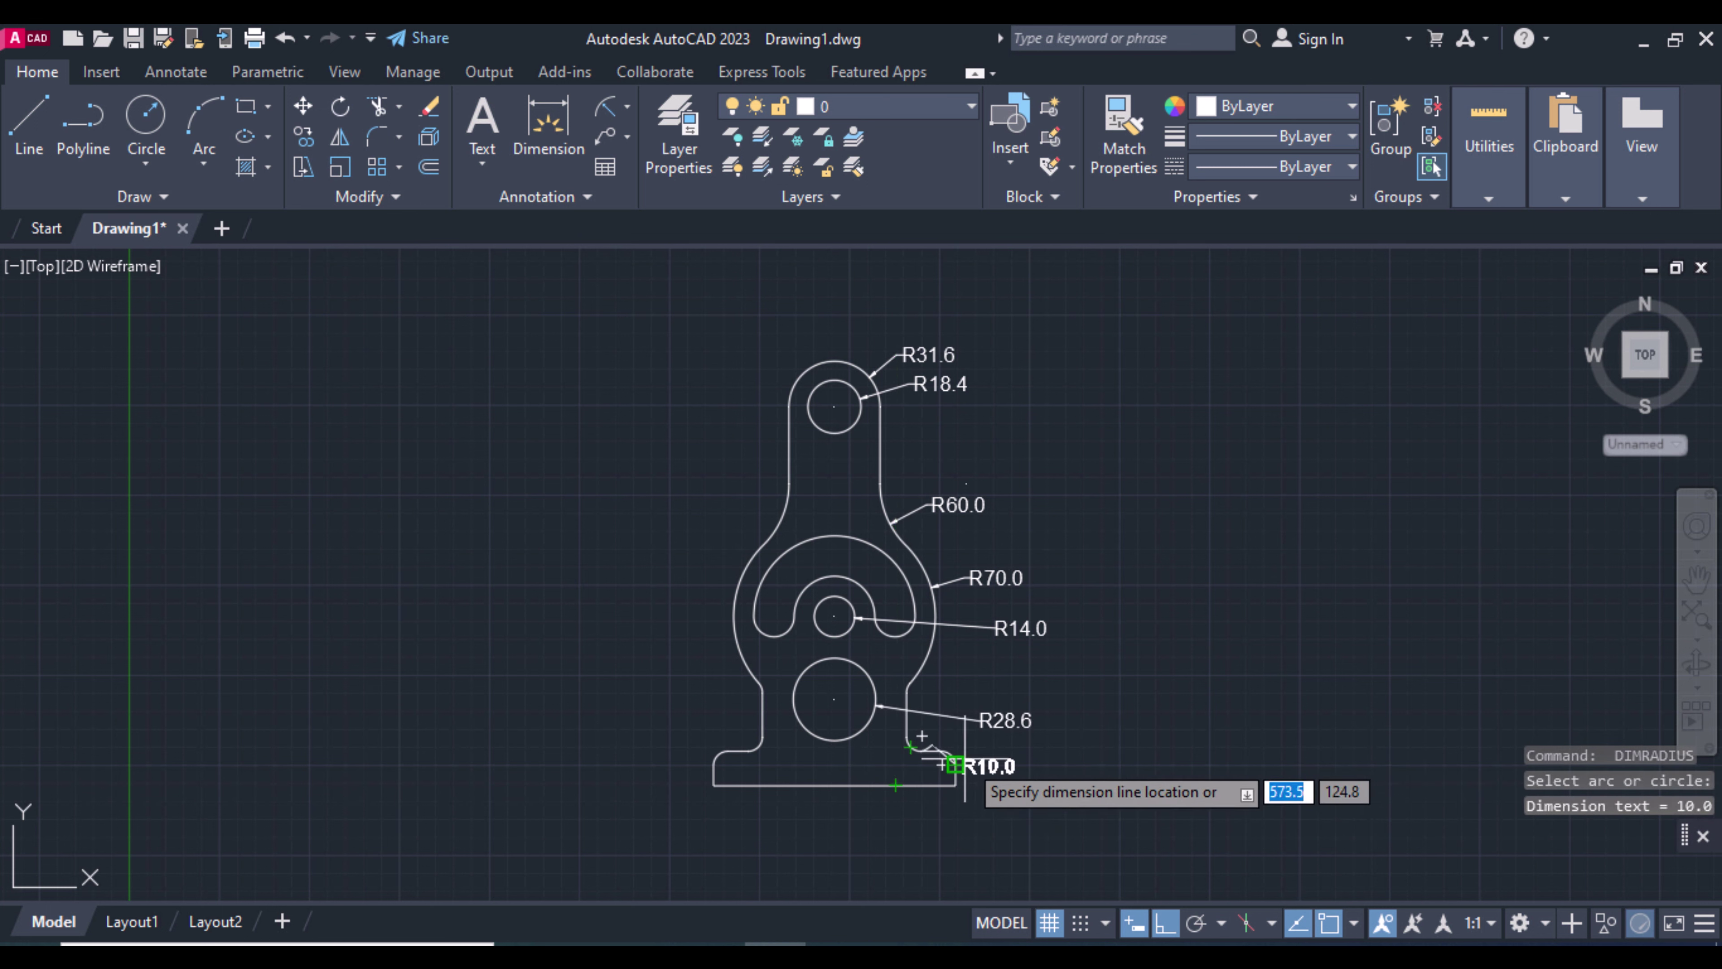
{"action": "left_click", "coordinate": [878, 765]}
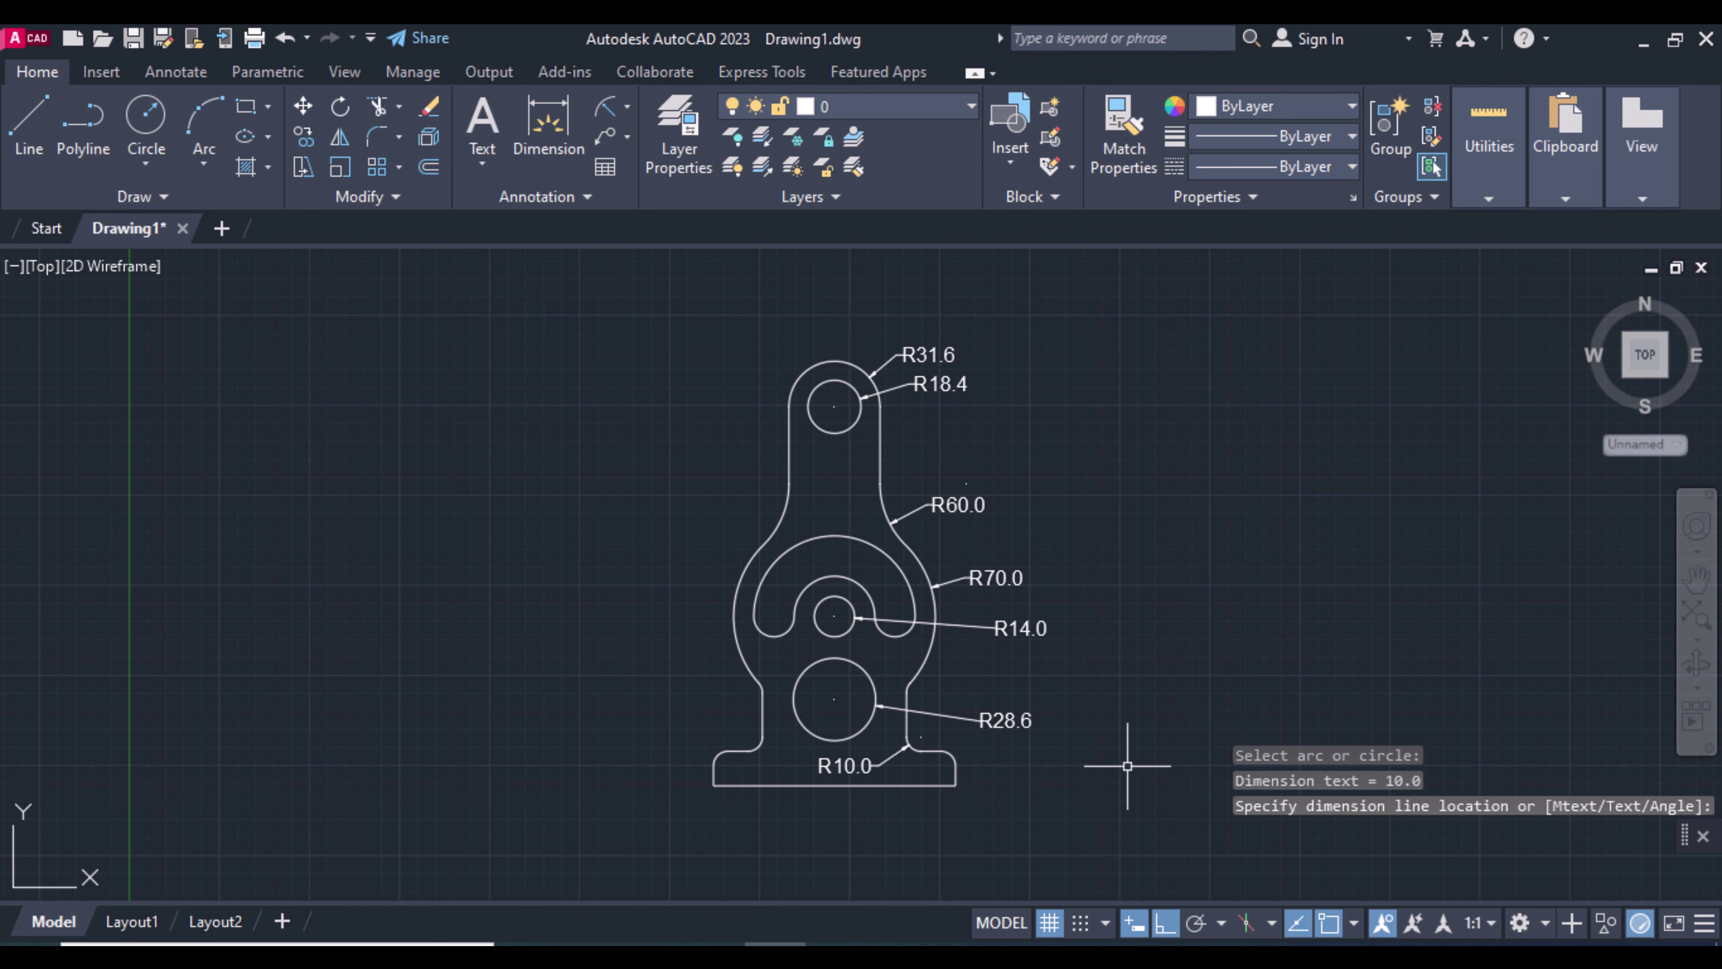
{"action": "left_click", "coordinate": [548, 129]}
- Add the 145.5 vertical dimension between the top and central hole centres, left of the part
{"action": "scroll", "coordinate": [819, 392], "scroll_direction": "up", "scroll_amount": 4}
{"action": "left_click", "coordinate": [819, 389]}
{"action": "scroll", "coordinate": [815, 474], "scroll_direction": "down", "scroll_amount": 2}
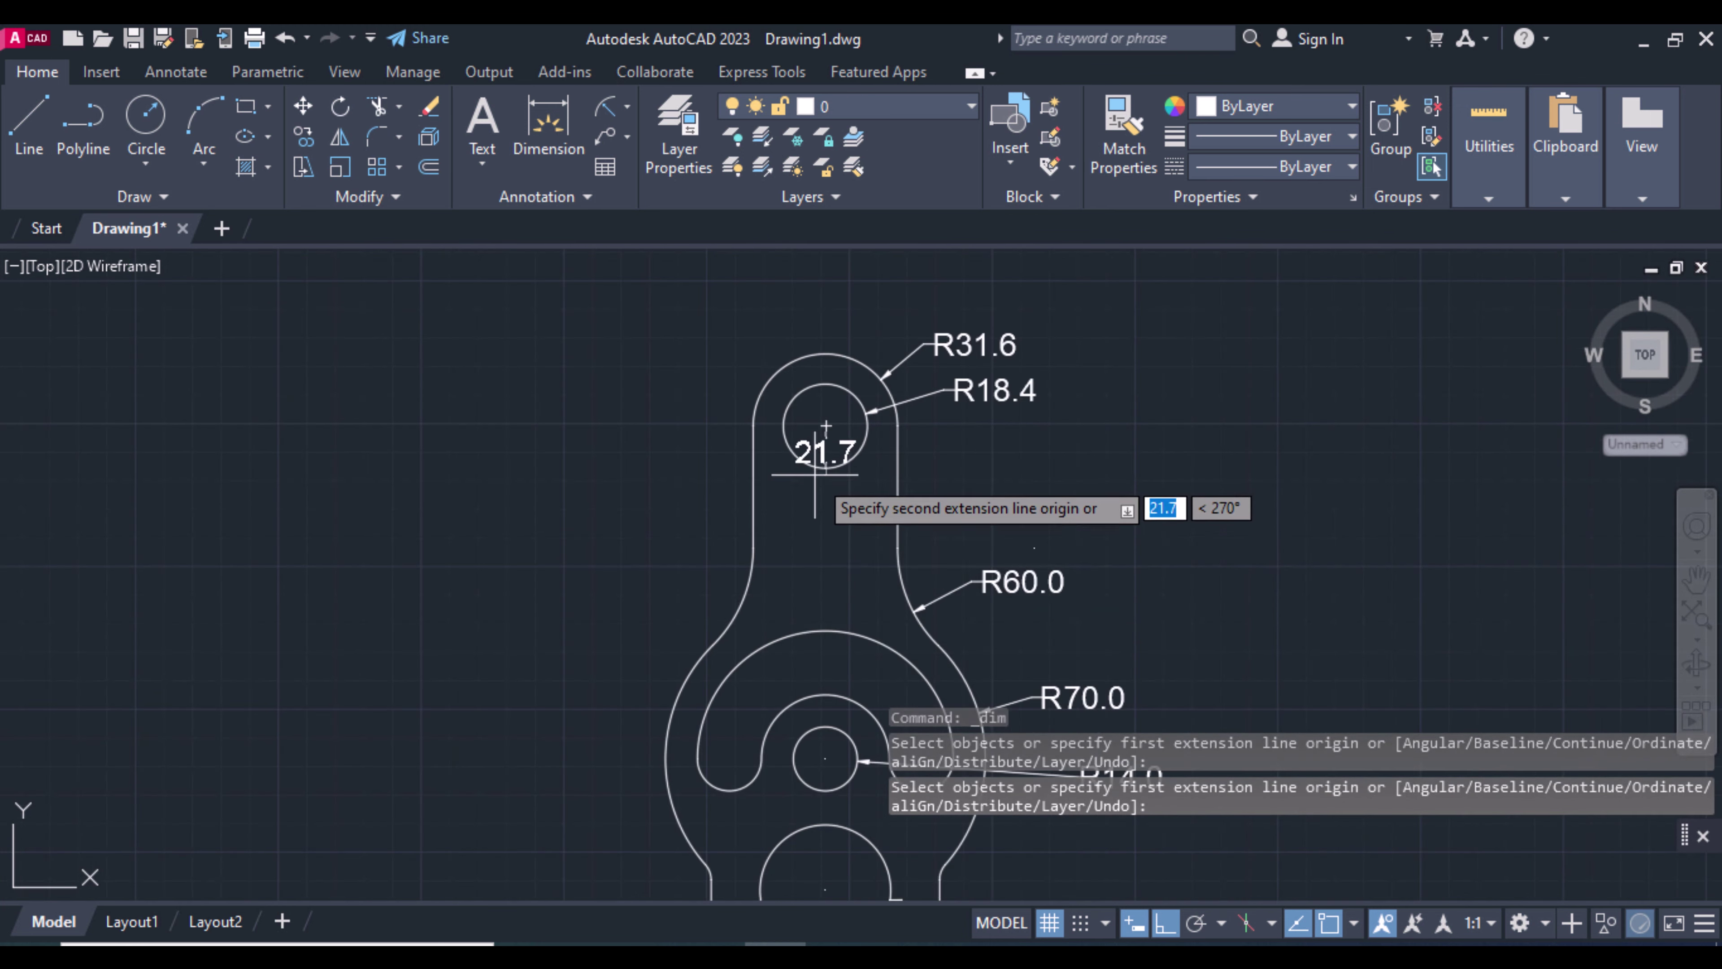
{"action": "left_click", "coordinate": [823, 758]}
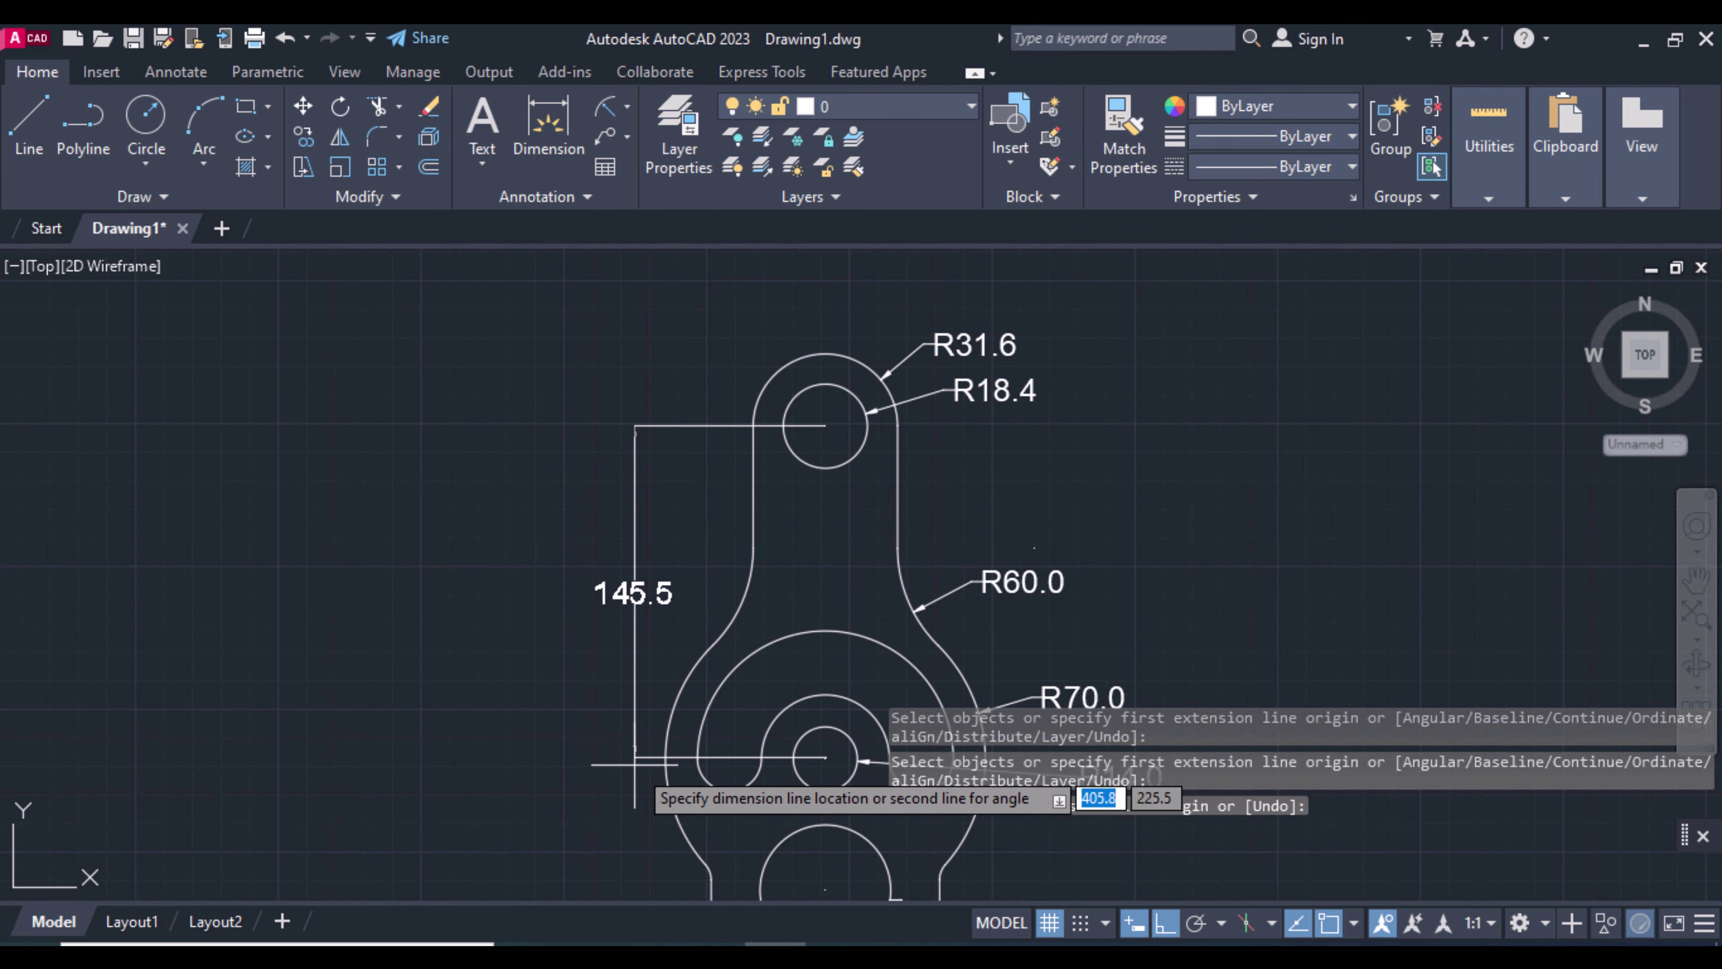
{"action": "left_click", "coordinate": [570, 767]}
{"action": "scroll", "coordinate": [602, 771], "scroll_direction": "down", "scroll_amount": 4}
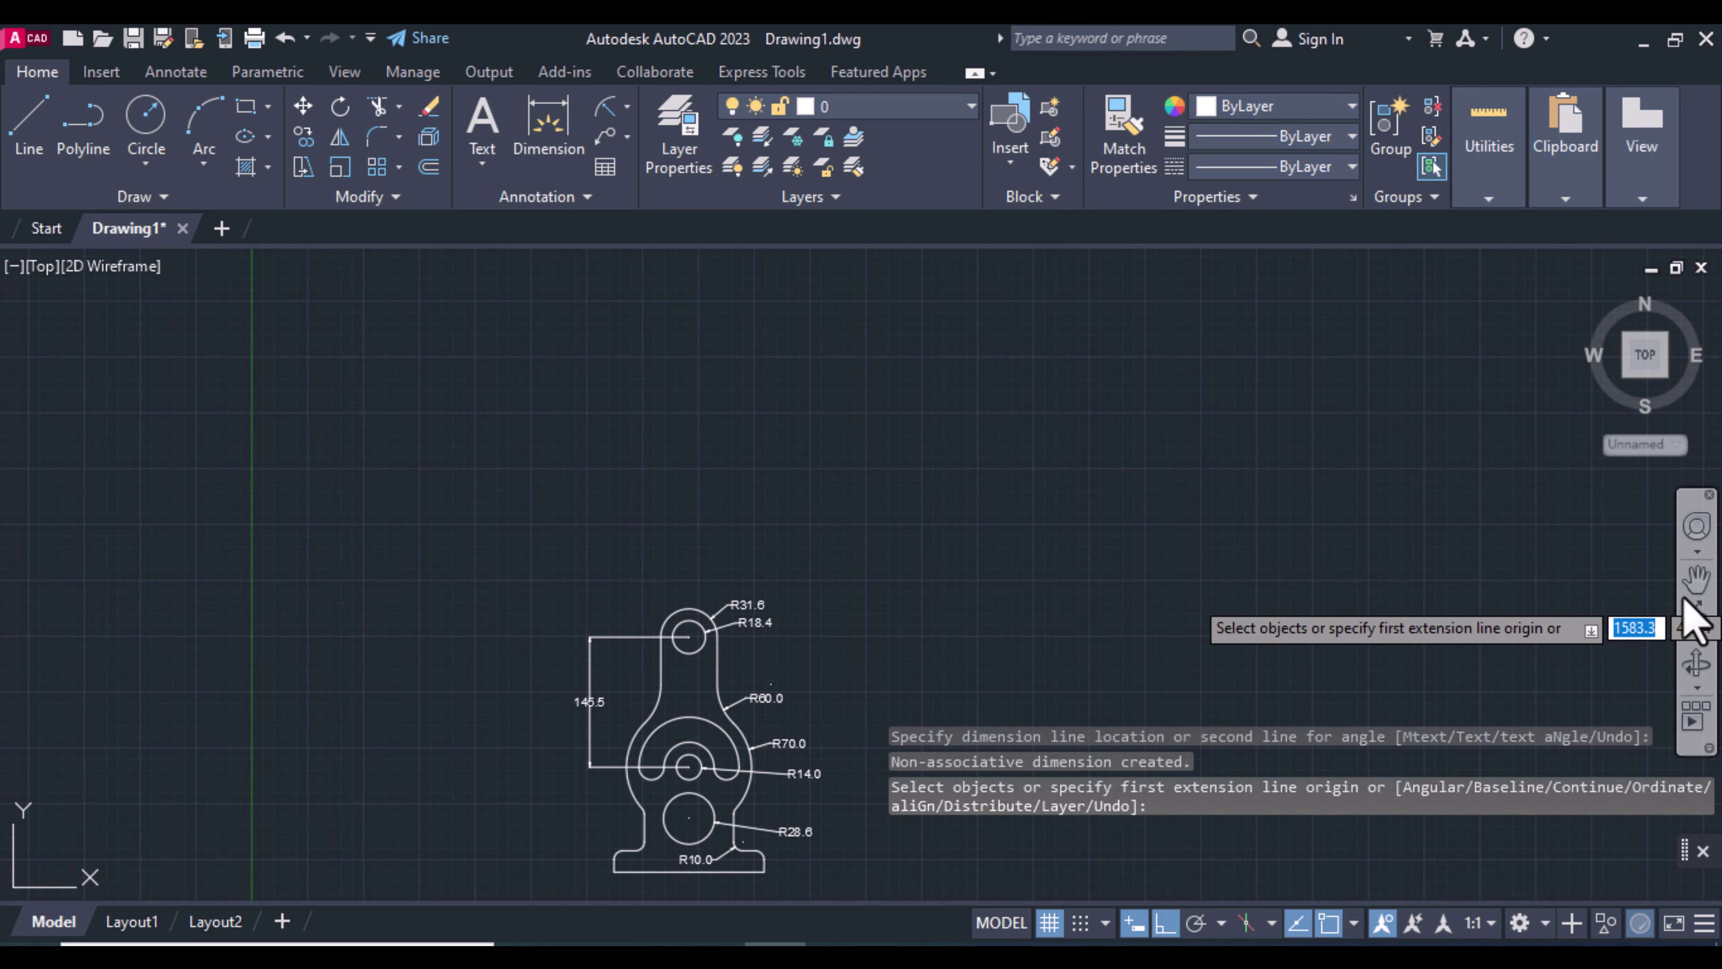
{"action": "left_click", "coordinate": [1696, 607]}
{"action": "scroll", "coordinate": [892, 703], "scroll_direction": "up", "scroll_amount": 3}
{"action": "key", "text": "Escape"}
- Dimension 57.5 from the central hole centre to the lower circle centre, below the 145.5
{"action": "left_click", "coordinate": [702, 577]}
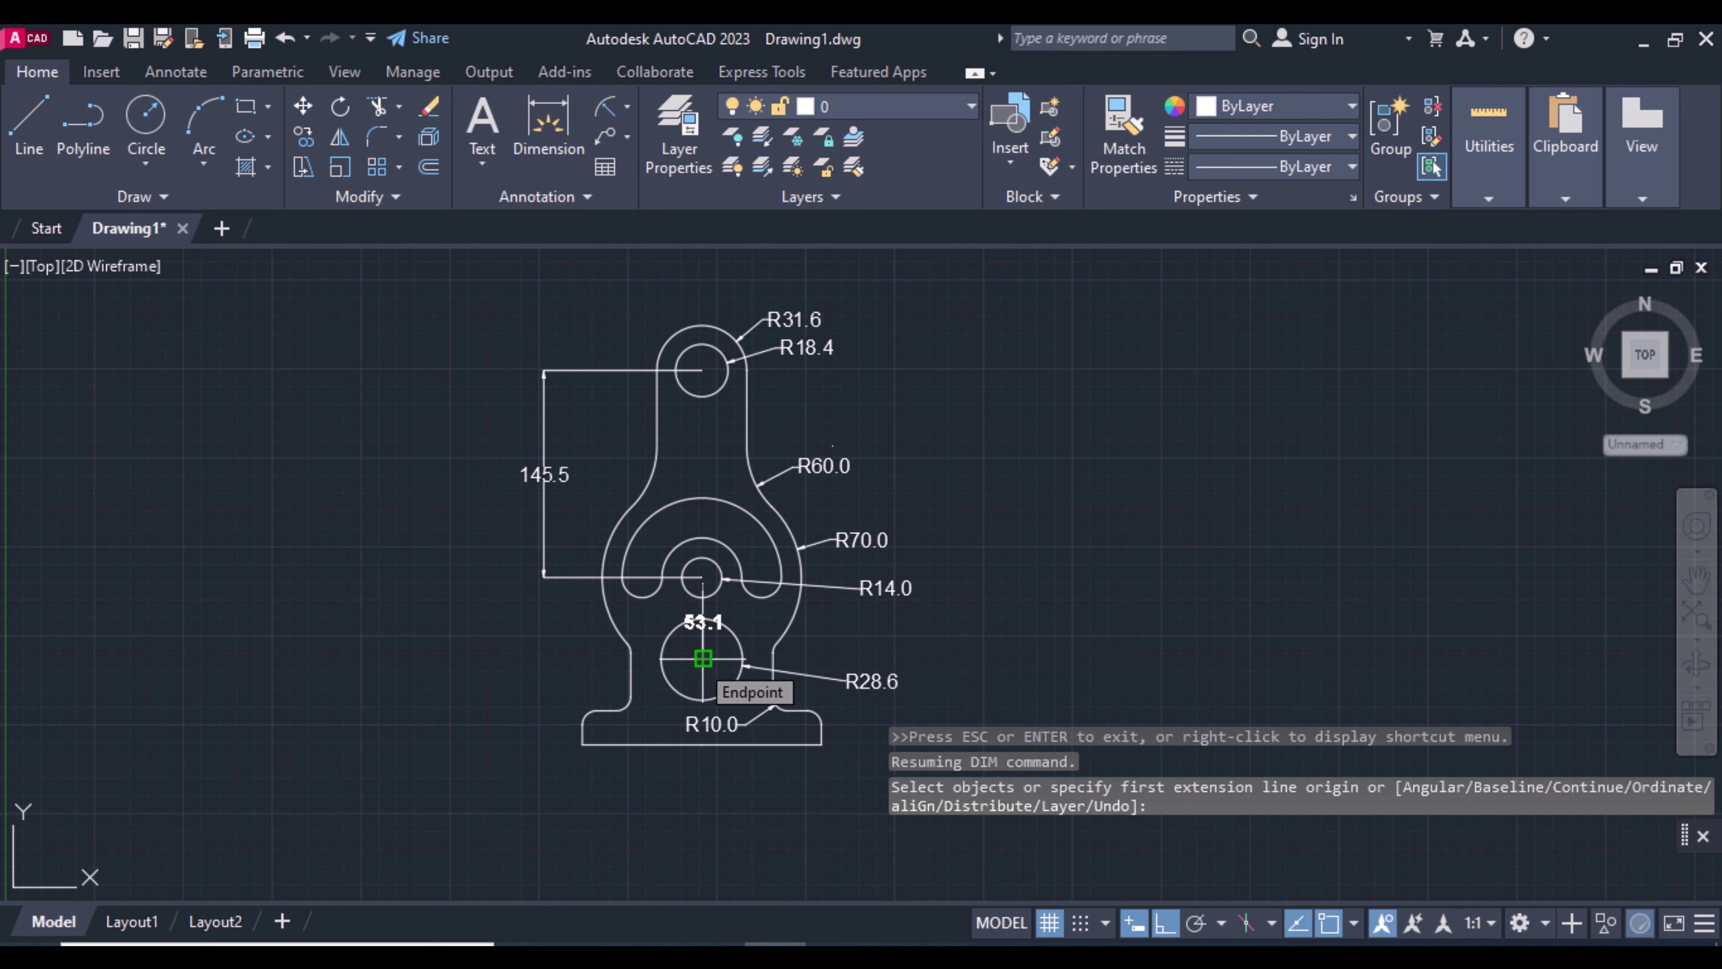
{"action": "scroll", "coordinate": [691, 661], "scroll_direction": "up", "scroll_amount": 2}
{"action": "right_click", "coordinate": [703, 662]}
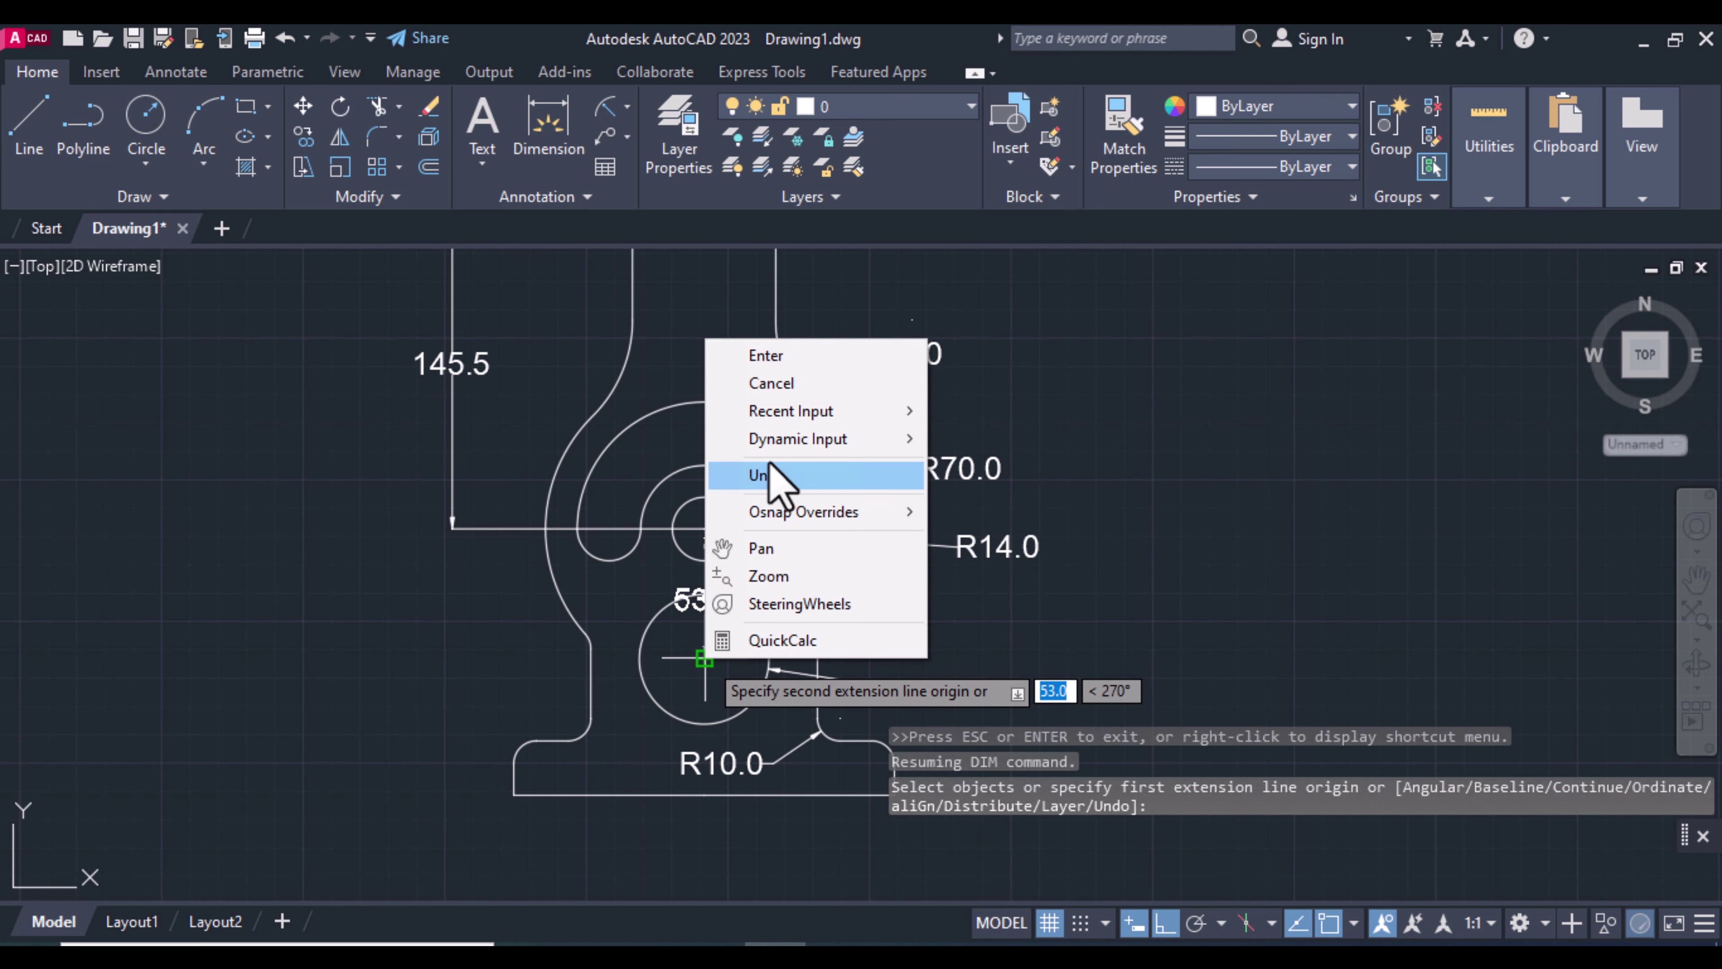
{"action": "left_click", "coordinate": [769, 483]}
{"action": "left_click", "coordinate": [704, 526]}
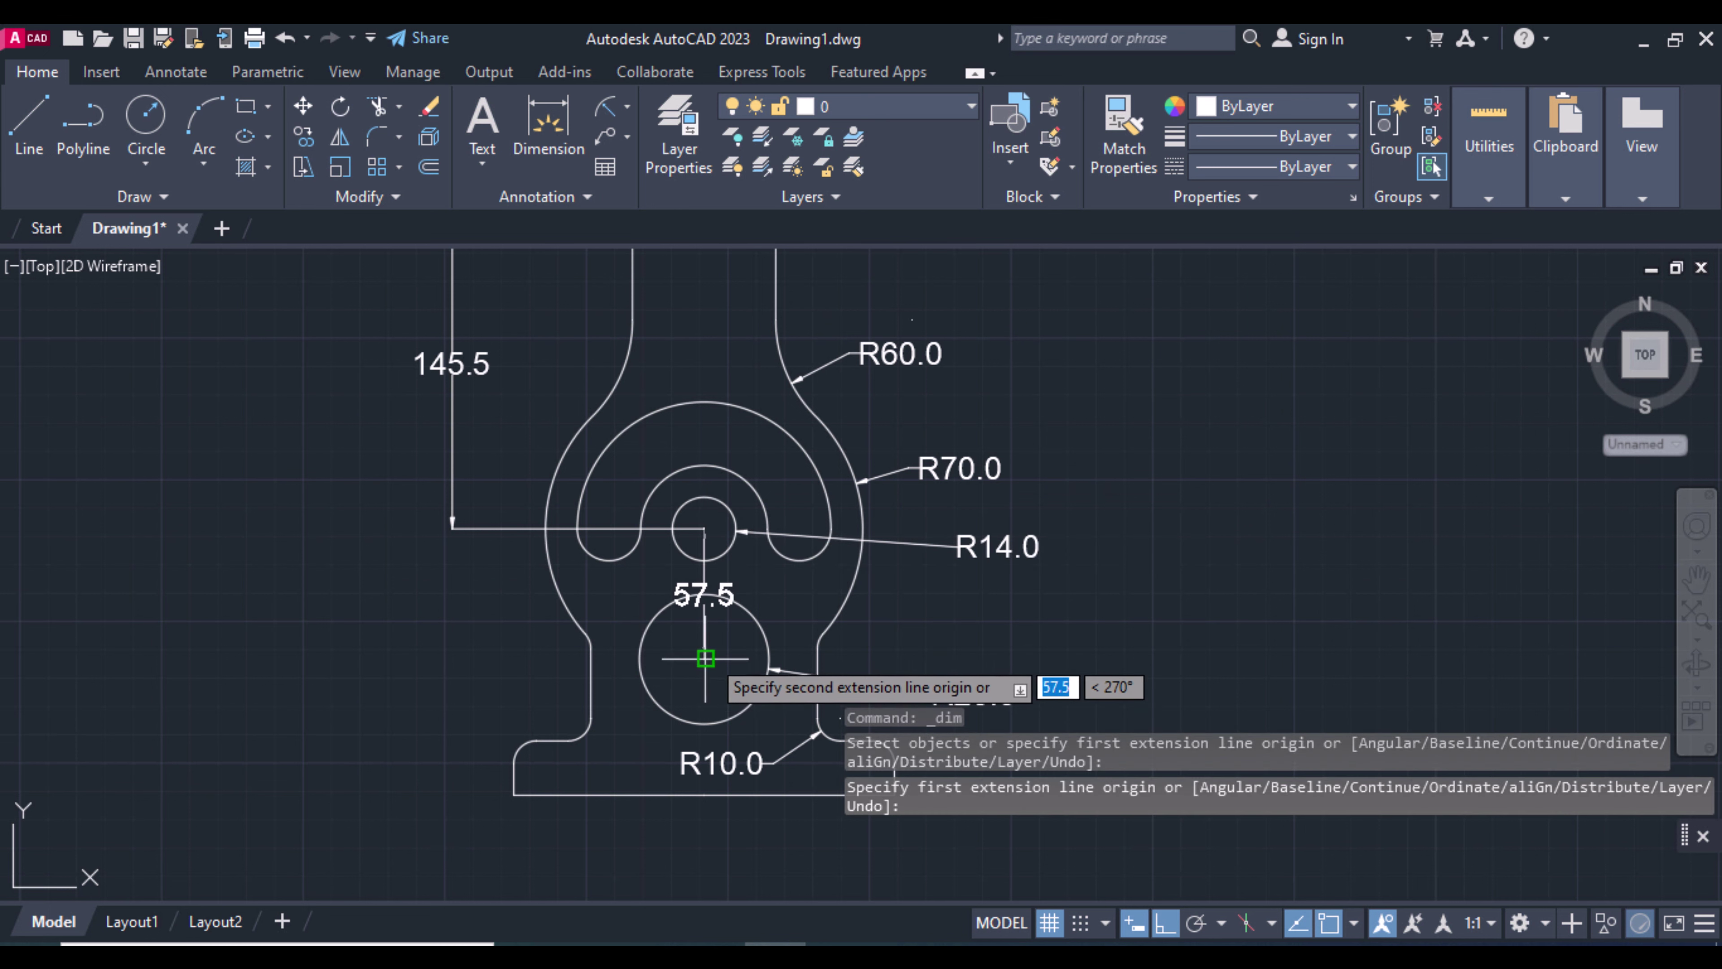
{"action": "right_click", "coordinate": [705, 658]}
{"action": "left_click", "coordinate": [699, 261]}
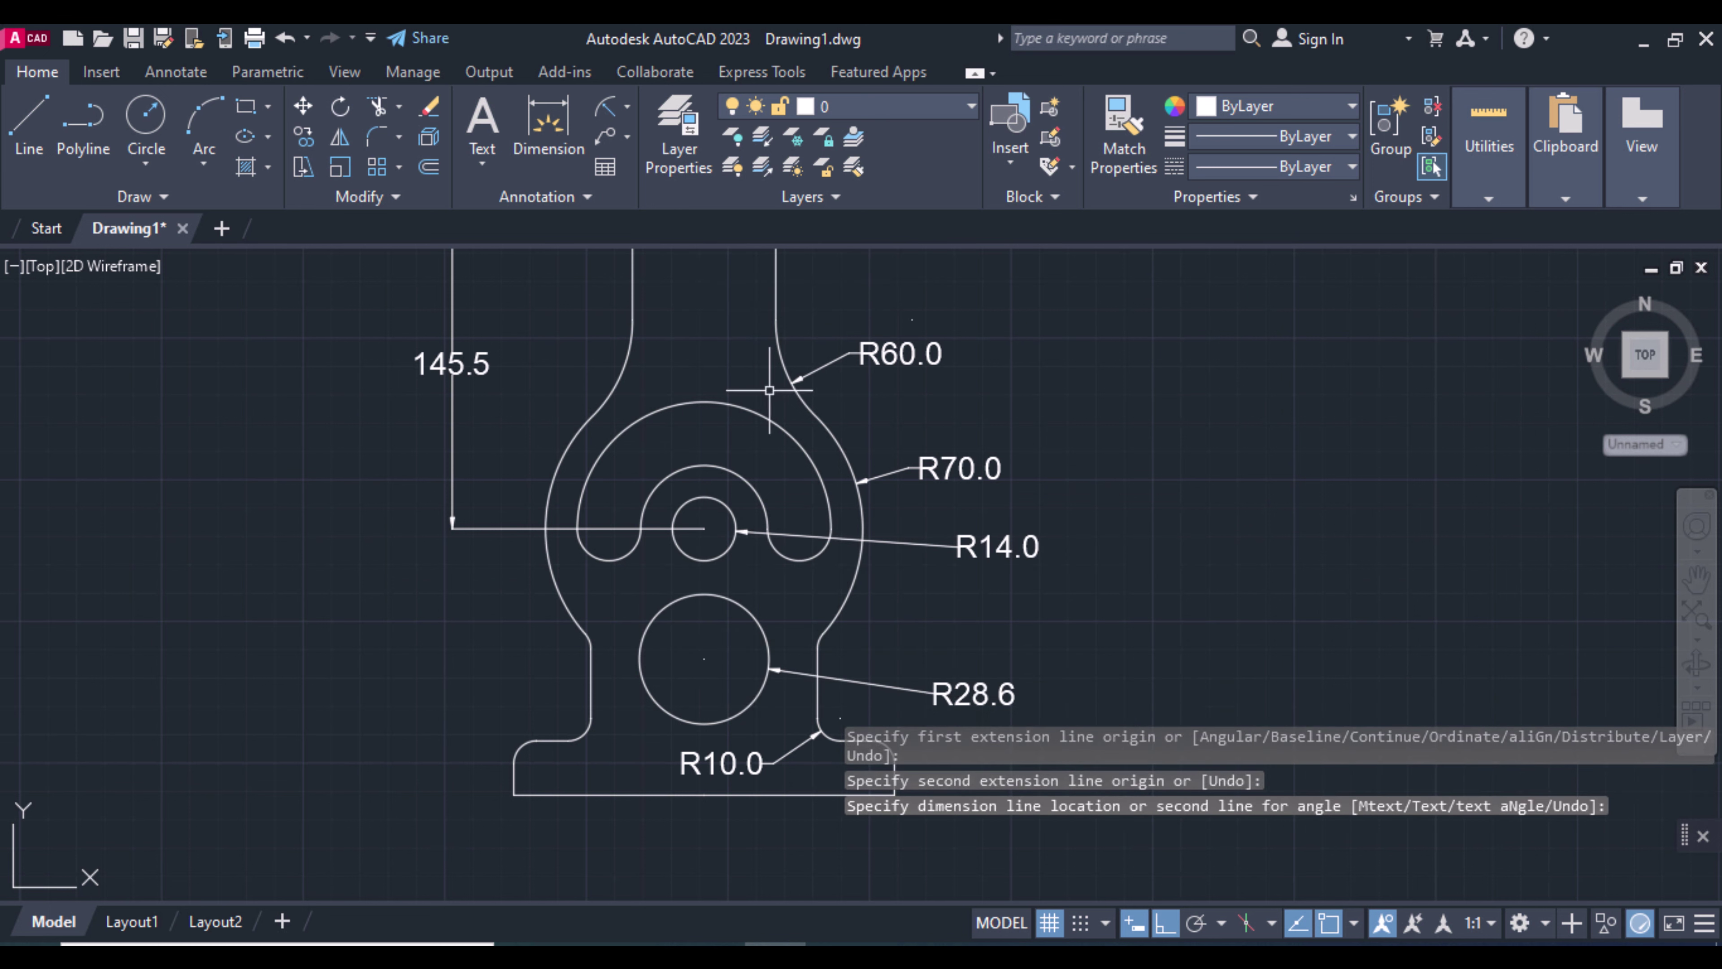
{"action": "scroll", "coordinate": [752, 442], "scroll_direction": "down", "scroll_amount": 3}
{"action": "left_click", "coordinate": [738, 487]}
{"action": "left_click", "coordinate": [722, 578]}
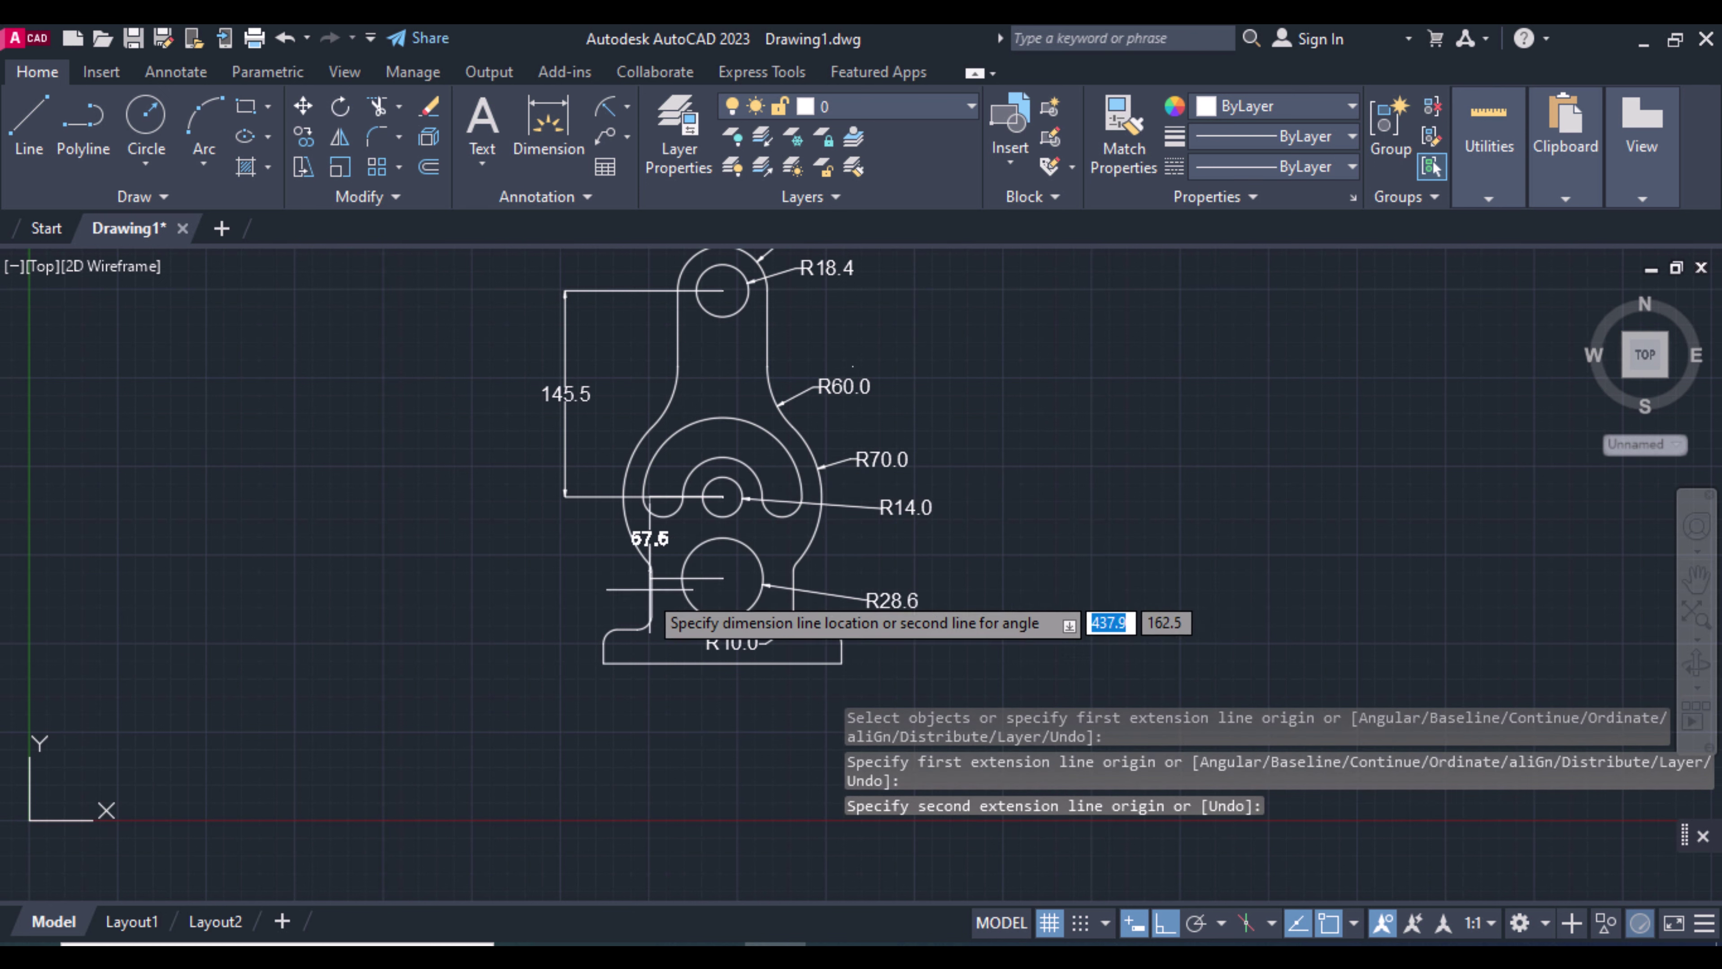
{"action": "left_click", "coordinate": [565, 540]}
- Add the 60.1 dimension to the base bottom, the 24.0 flange height and the 21.4 offset
{"action": "left_click", "coordinate": [722, 578]}
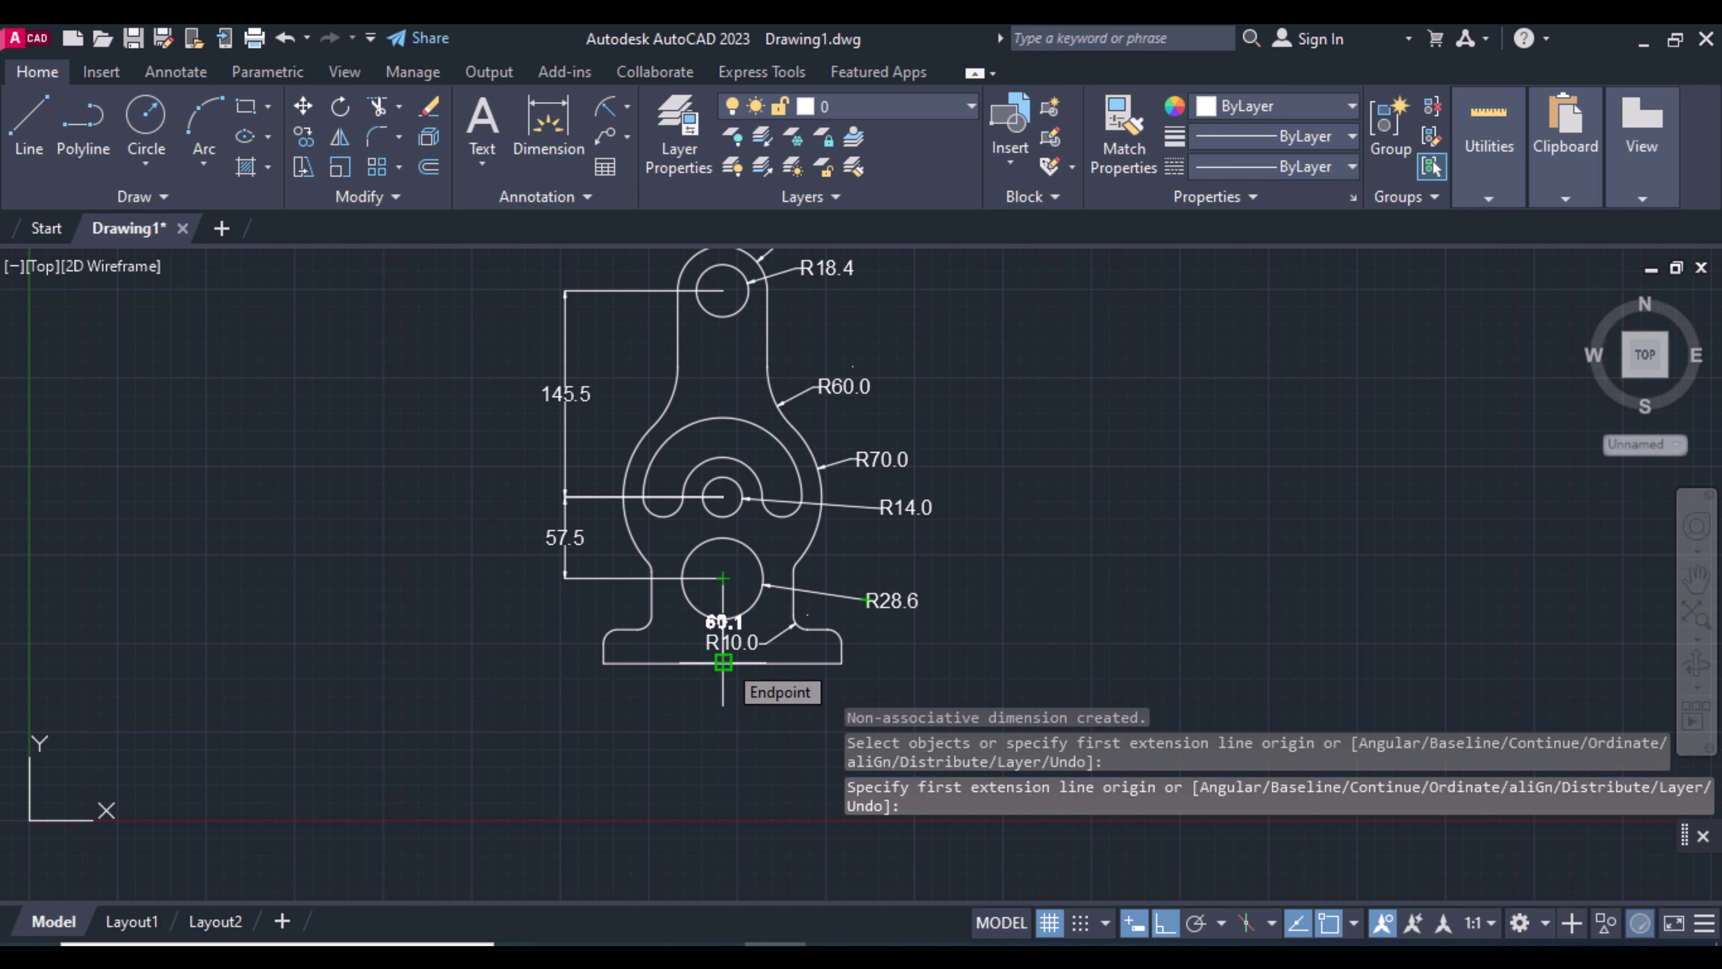
{"action": "left_click", "coordinate": [723, 661]}
{"action": "left_click", "coordinate": [564, 663]}
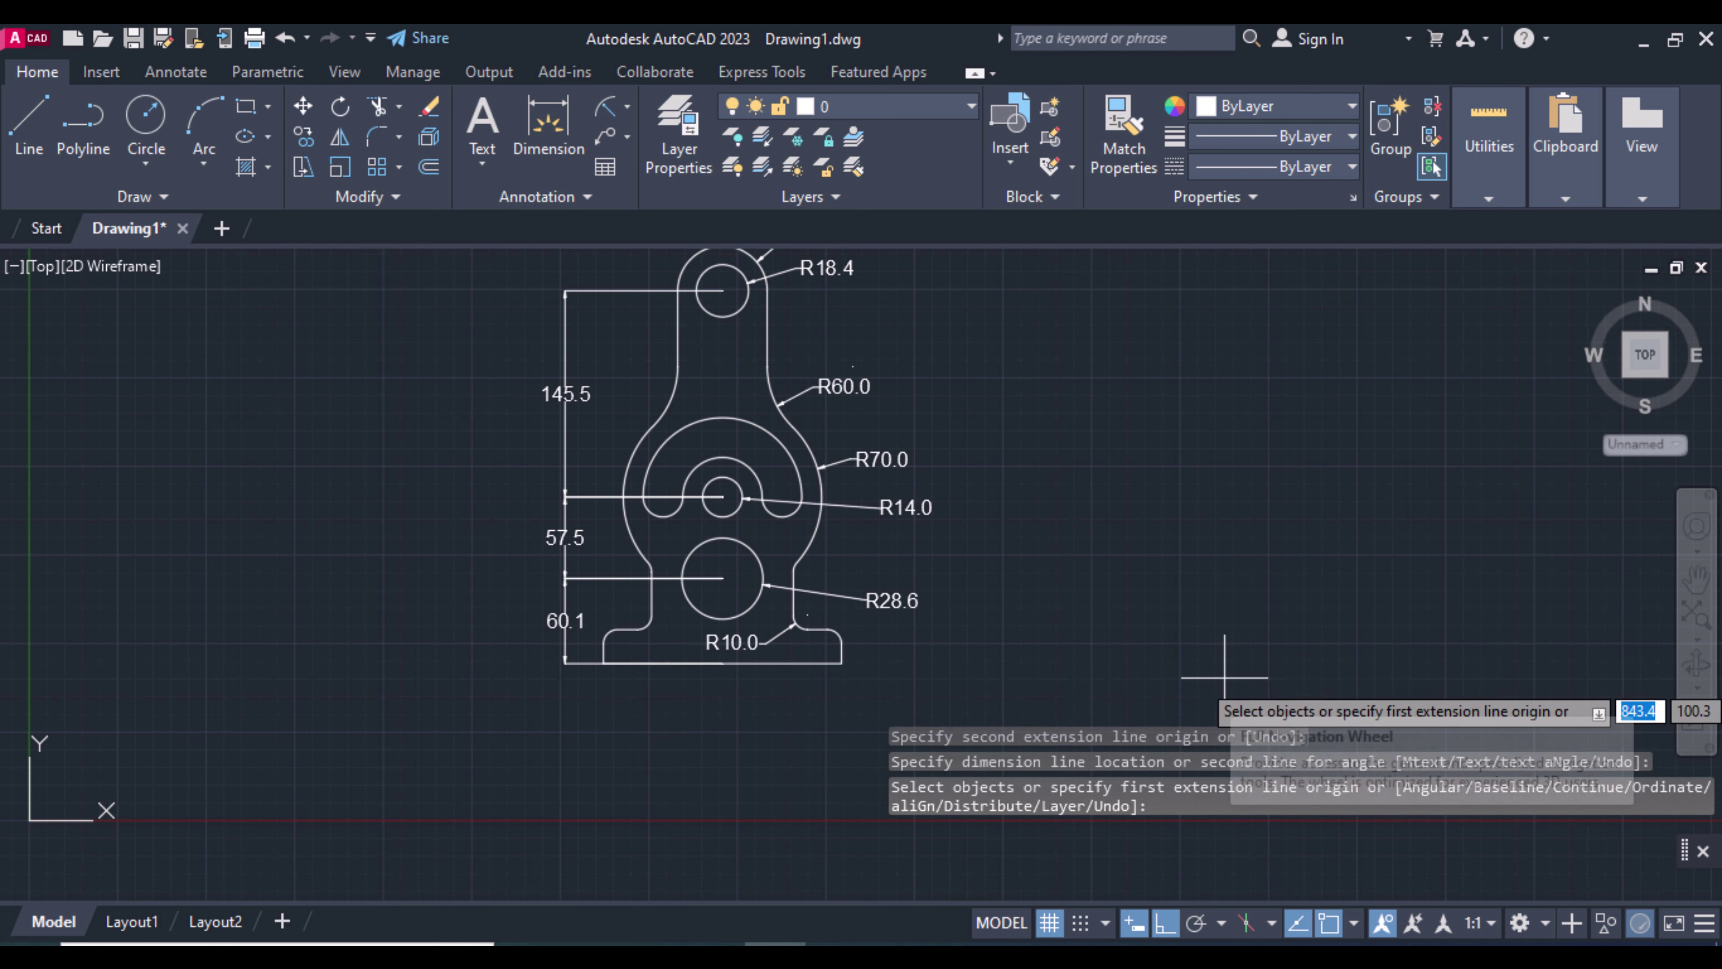
{"action": "left_click", "coordinate": [841, 663]}
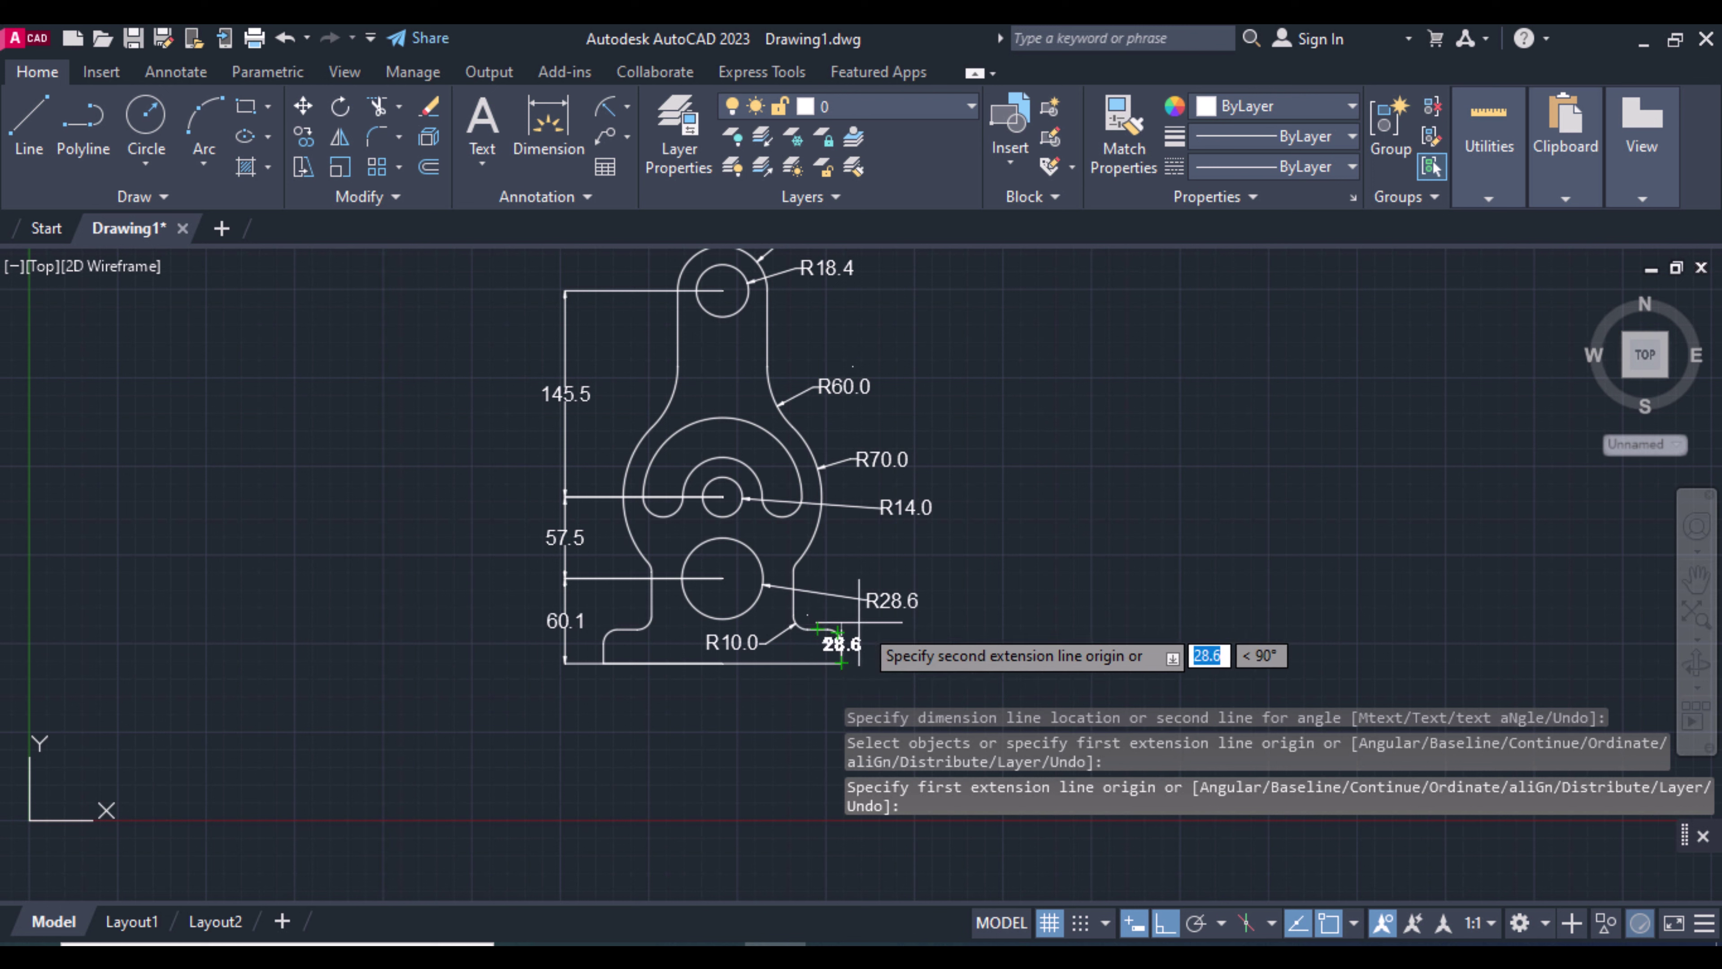
{"action": "left_click", "coordinate": [841, 629]}
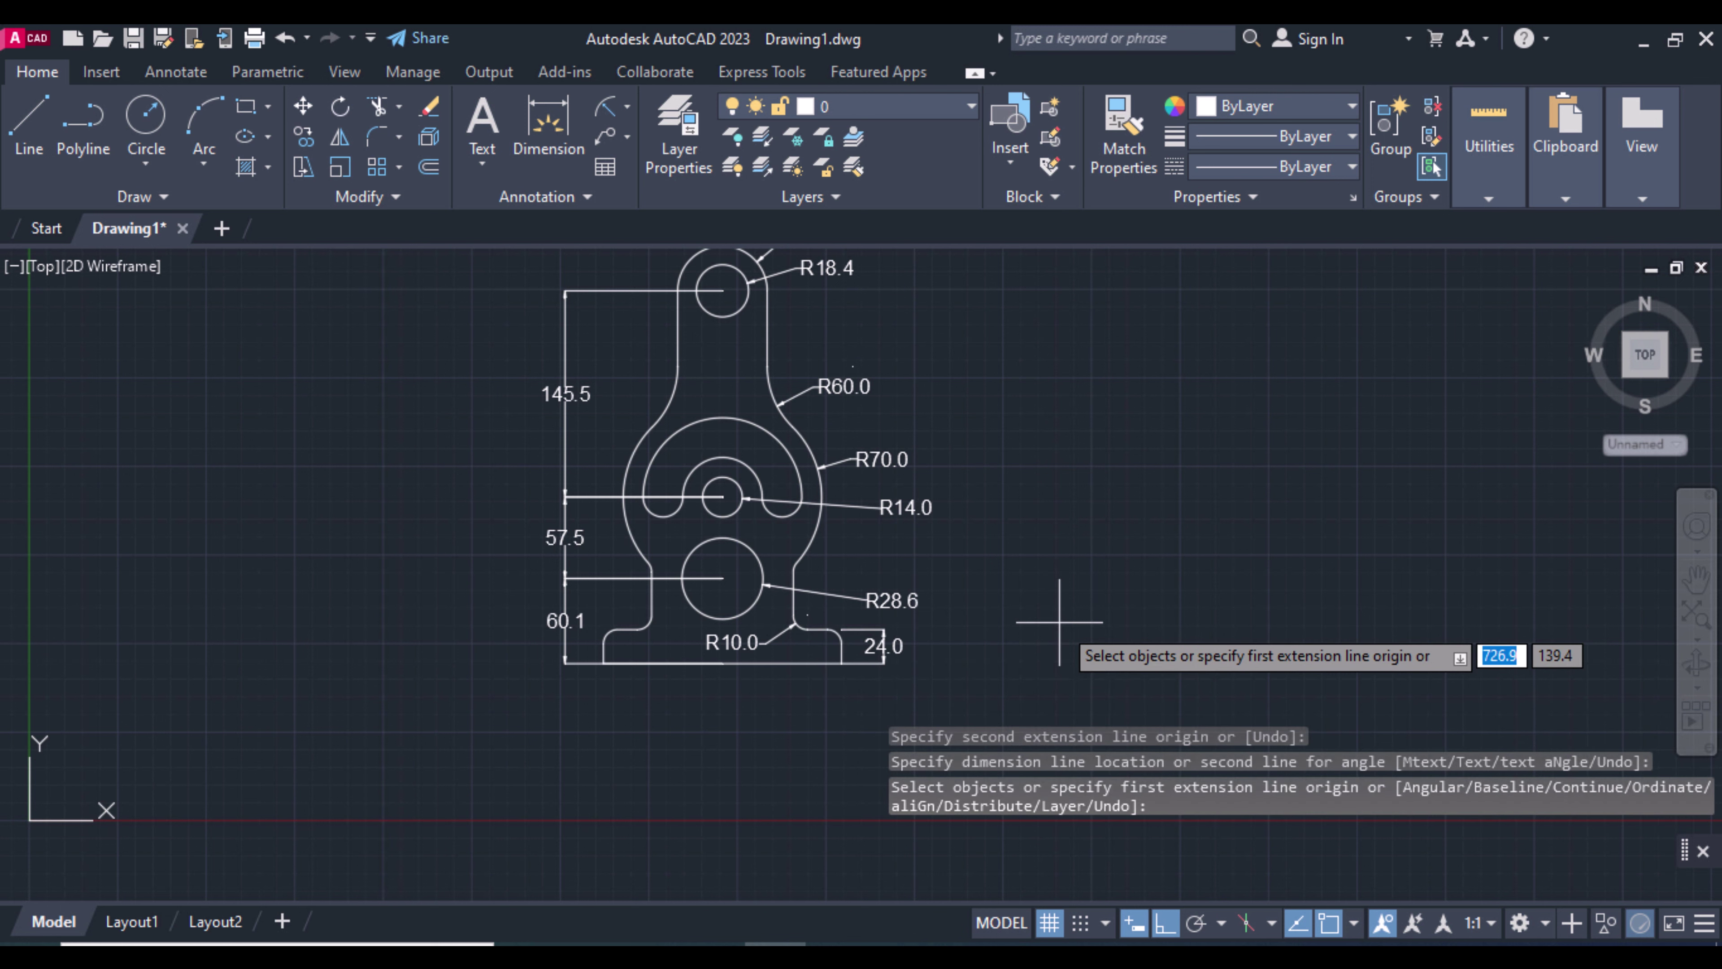
{"action": "left_click", "coordinate": [565, 663]}
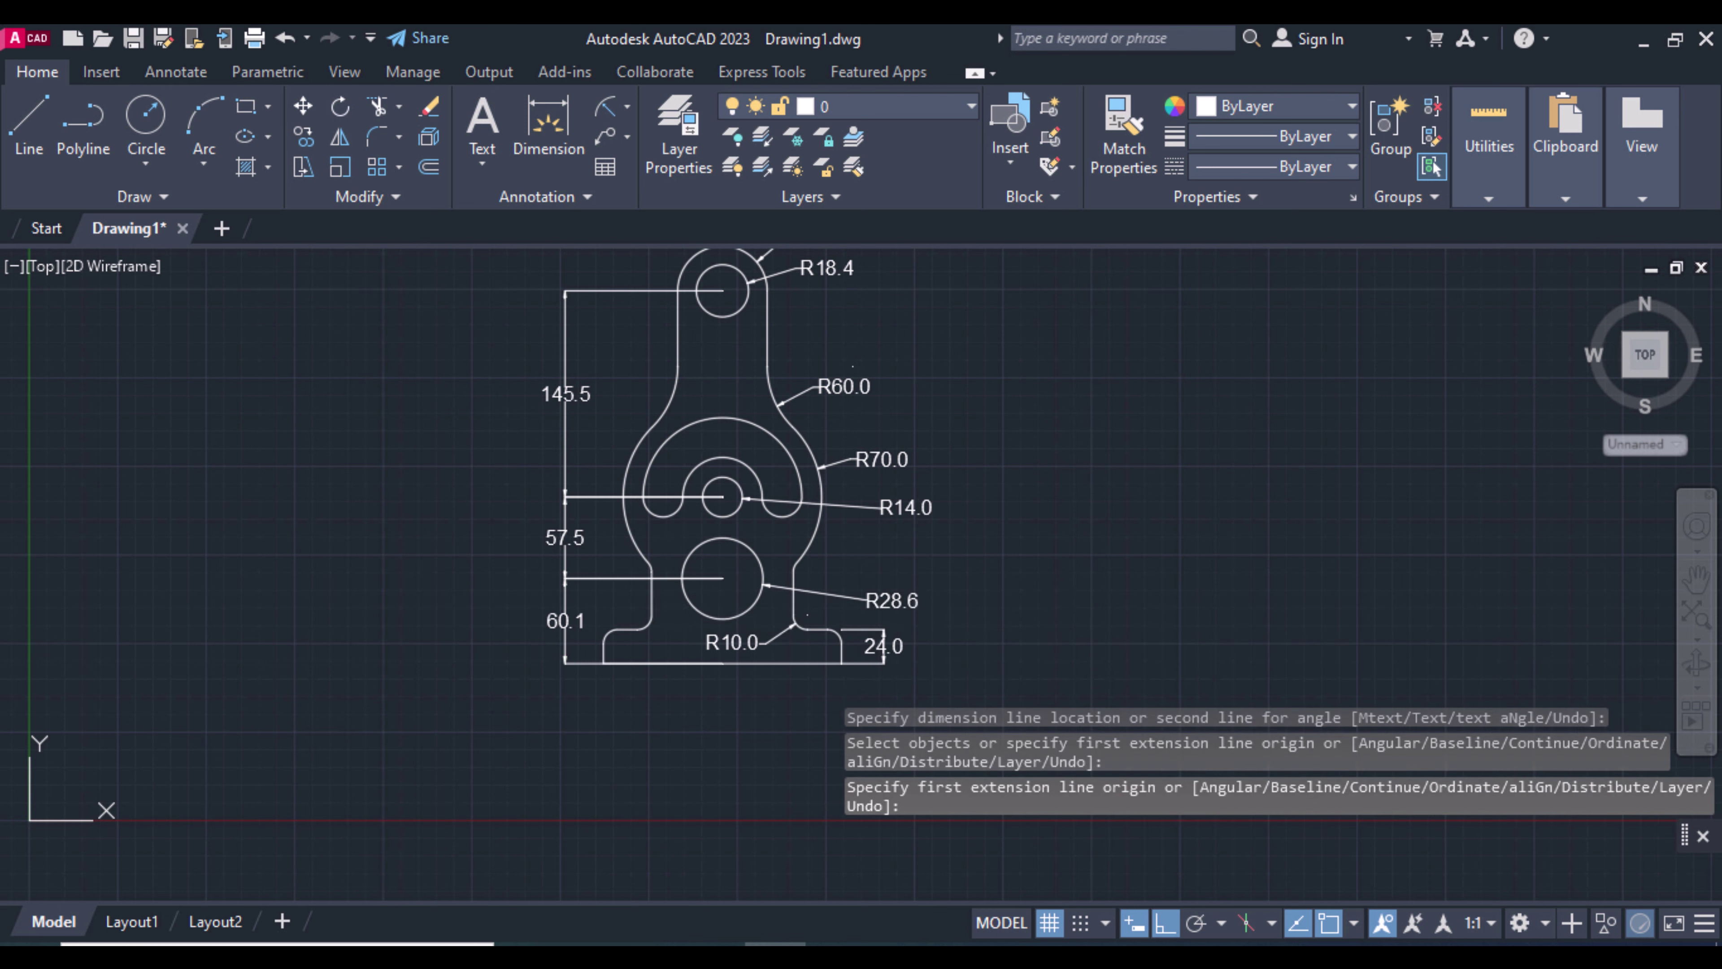
{"action": "left_click", "coordinate": [625, 592]}
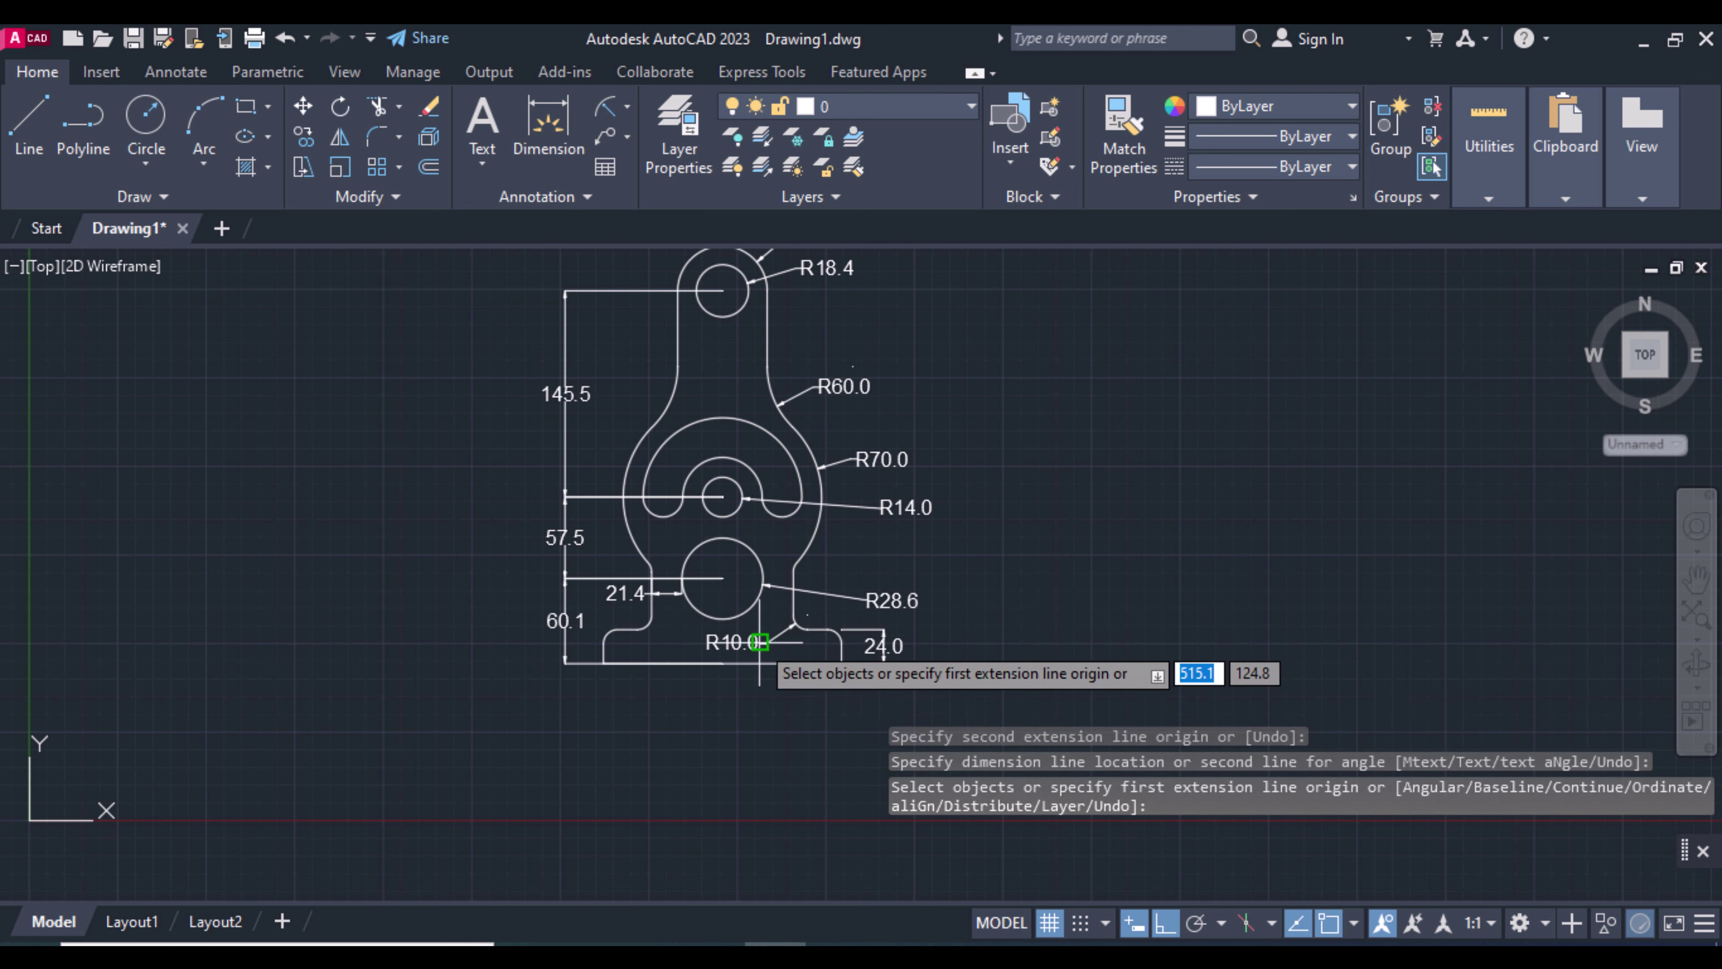
{"action": "left_click", "coordinate": [1691, 616]}
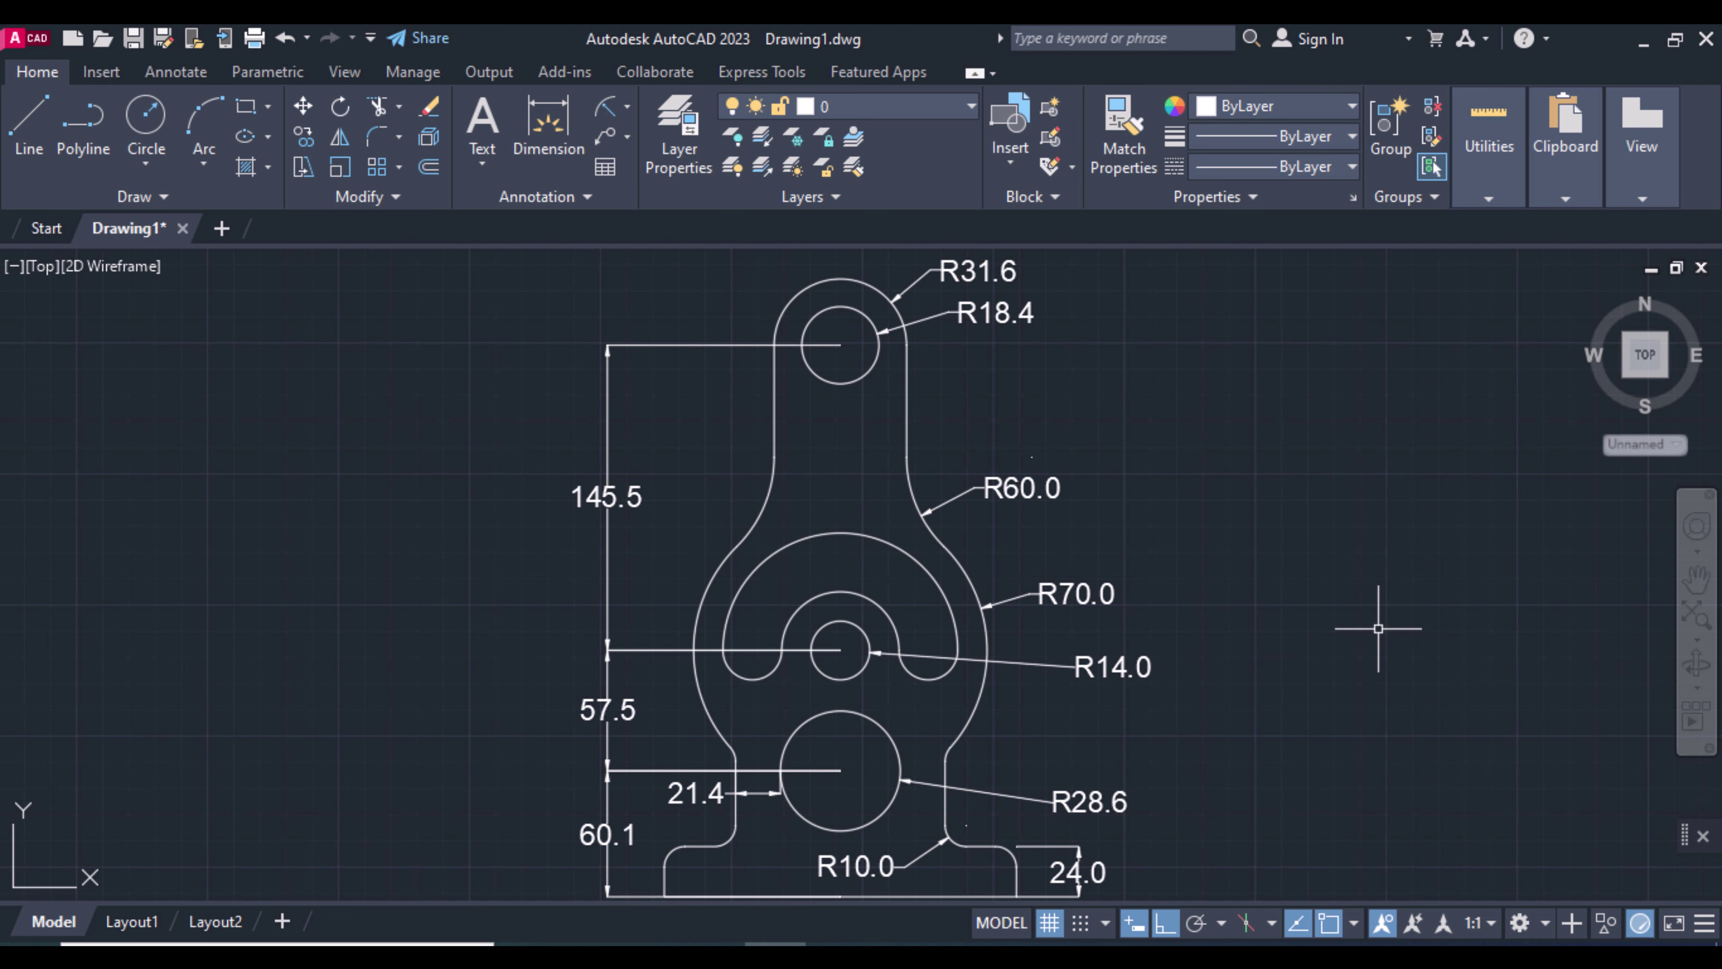
- Add a 14.0 linear dimension across the slot, cancelling an unwanted 27.7 dimension
{"action": "left_click", "coordinate": [627, 107]}
{"action": "left_click", "coordinate": [672, 190]}
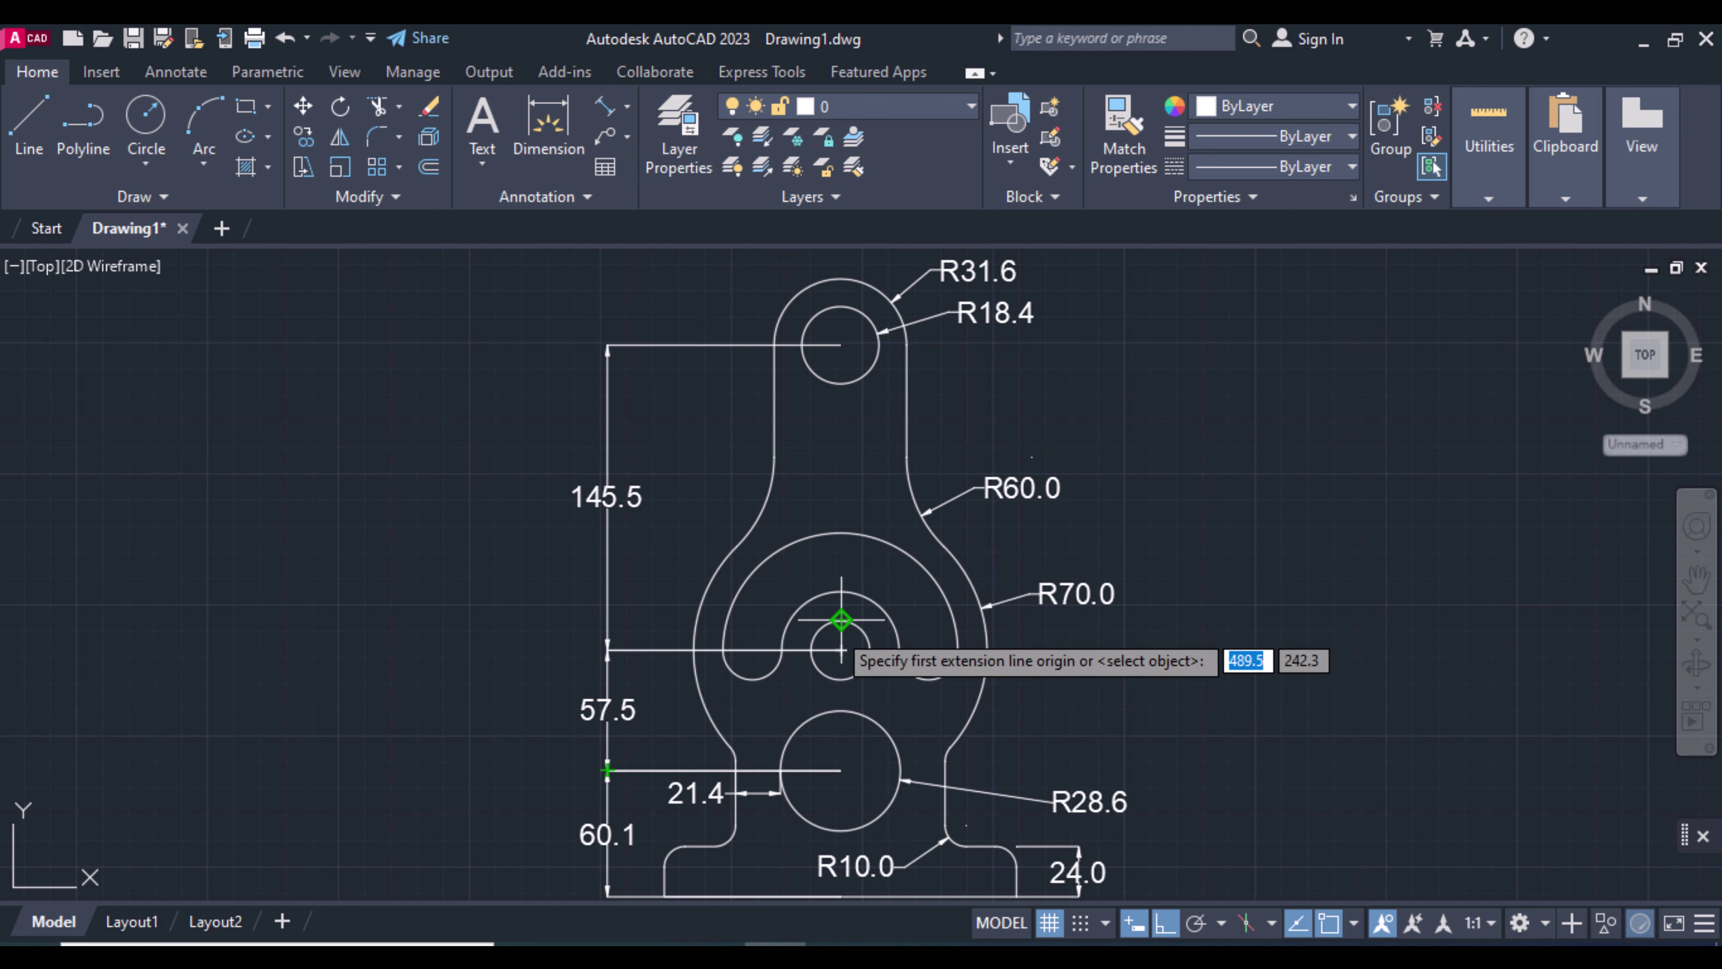
{"action": "left_click", "coordinate": [841, 650]}
{"action": "left_click", "coordinate": [841, 590]}
{"action": "key", "text": "Return"}
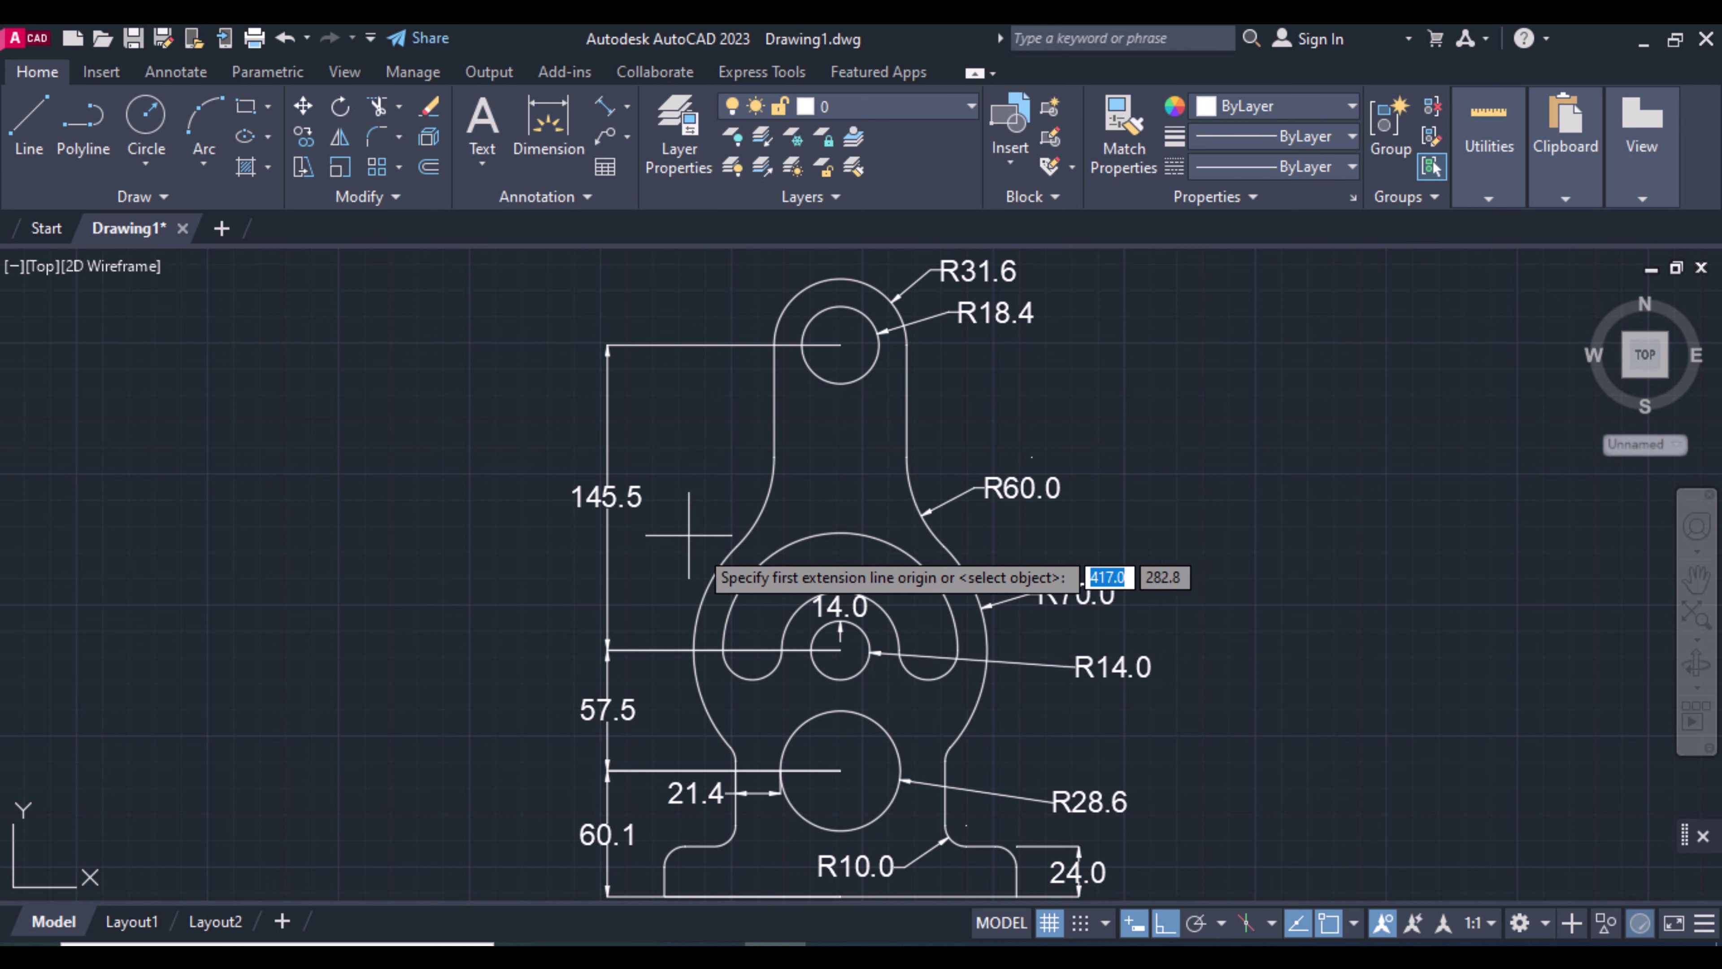
{"action": "left_click", "coordinate": [841, 650]}
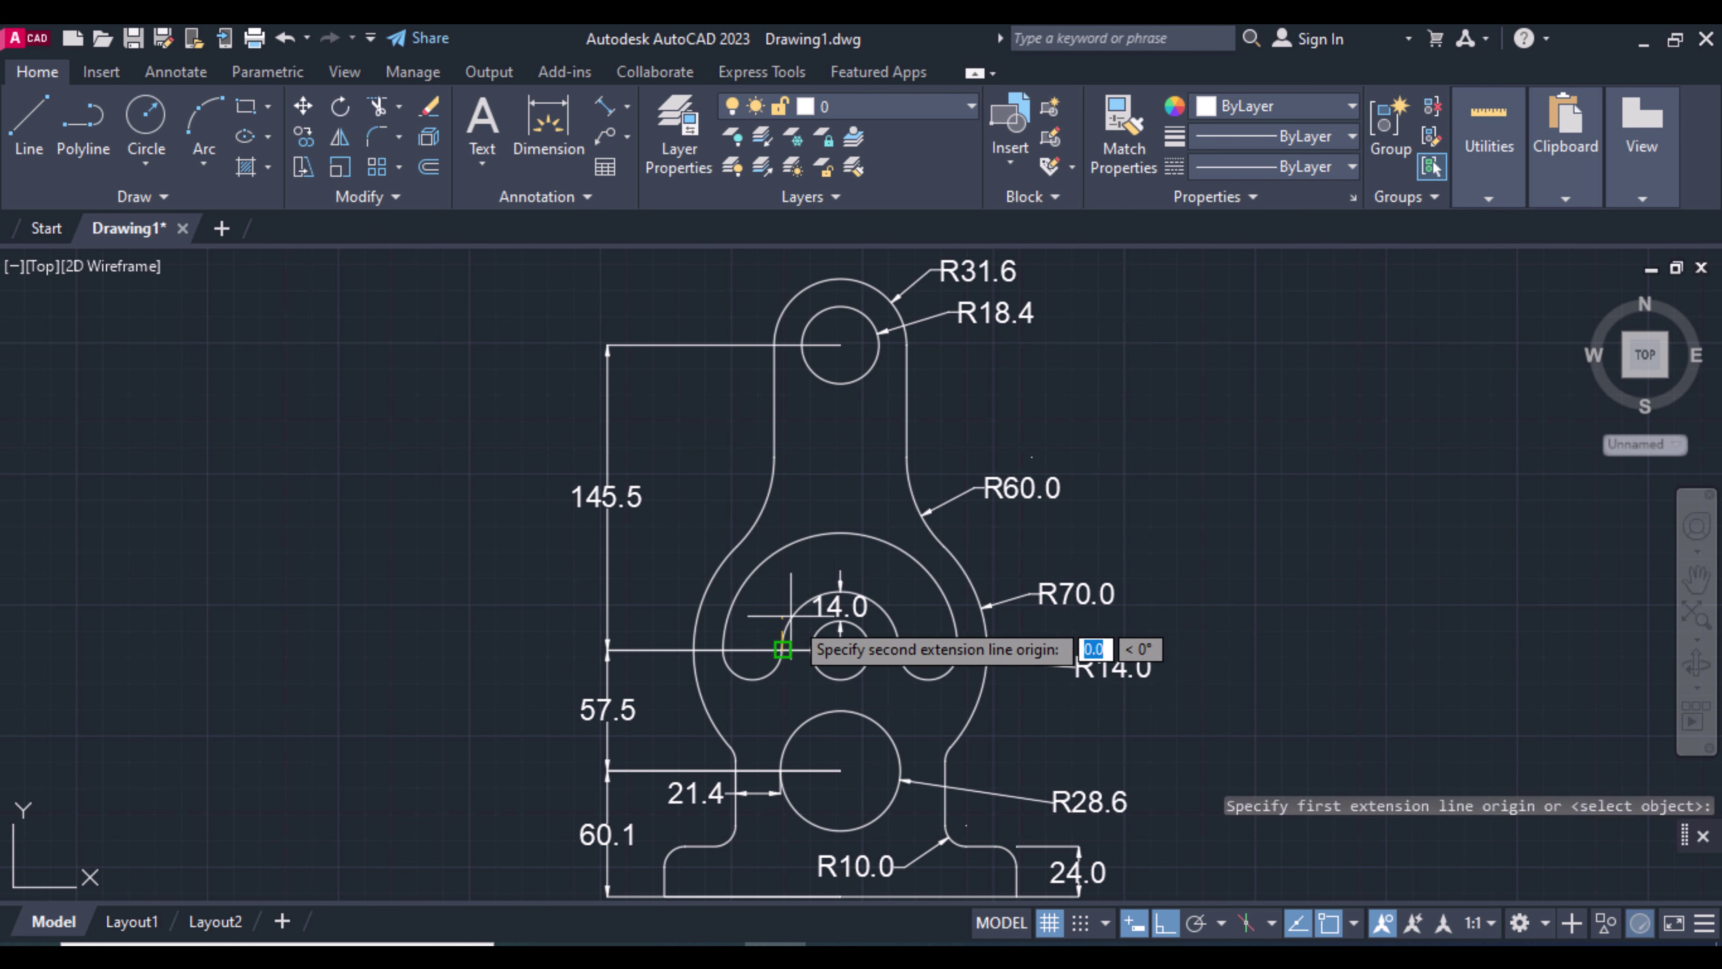
{"action": "left_click", "coordinate": [723, 650]}
{"action": "right_click", "coordinate": [746, 623]}
{"action": "left_click", "coordinate": [807, 281]}
- Add a 28.0 aligned dimension inside the curved slot
{"action": "left_click", "coordinate": [606, 106]}
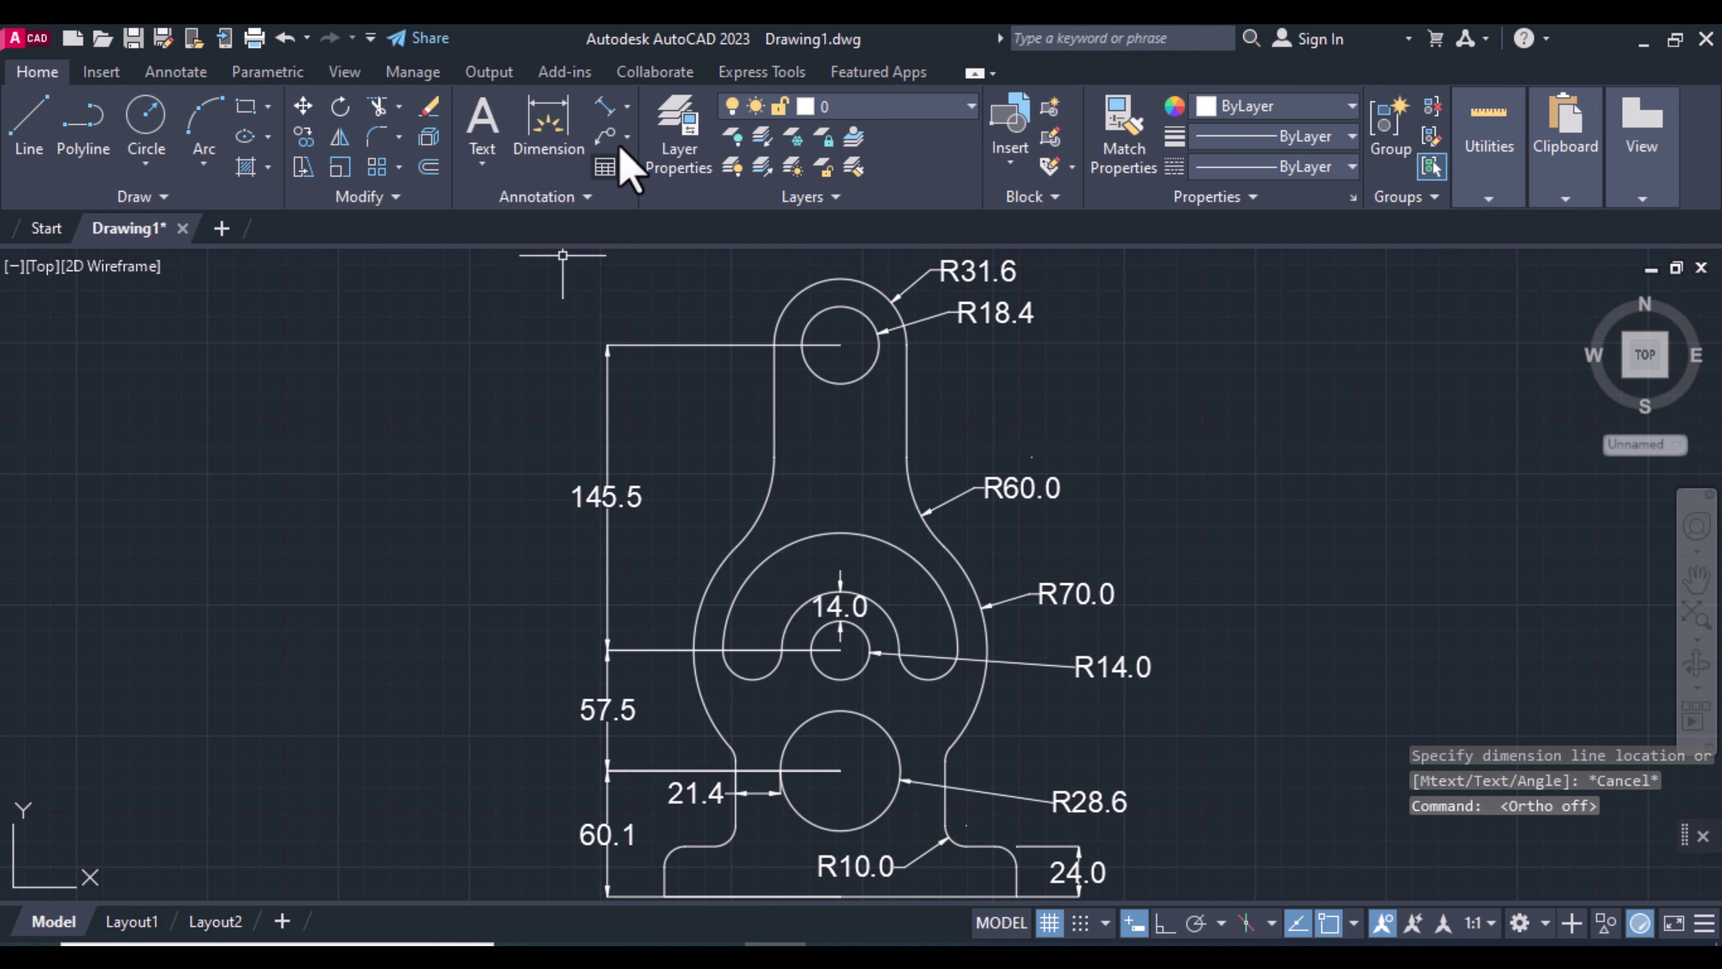
{"action": "left_click", "coordinate": [841, 650]}
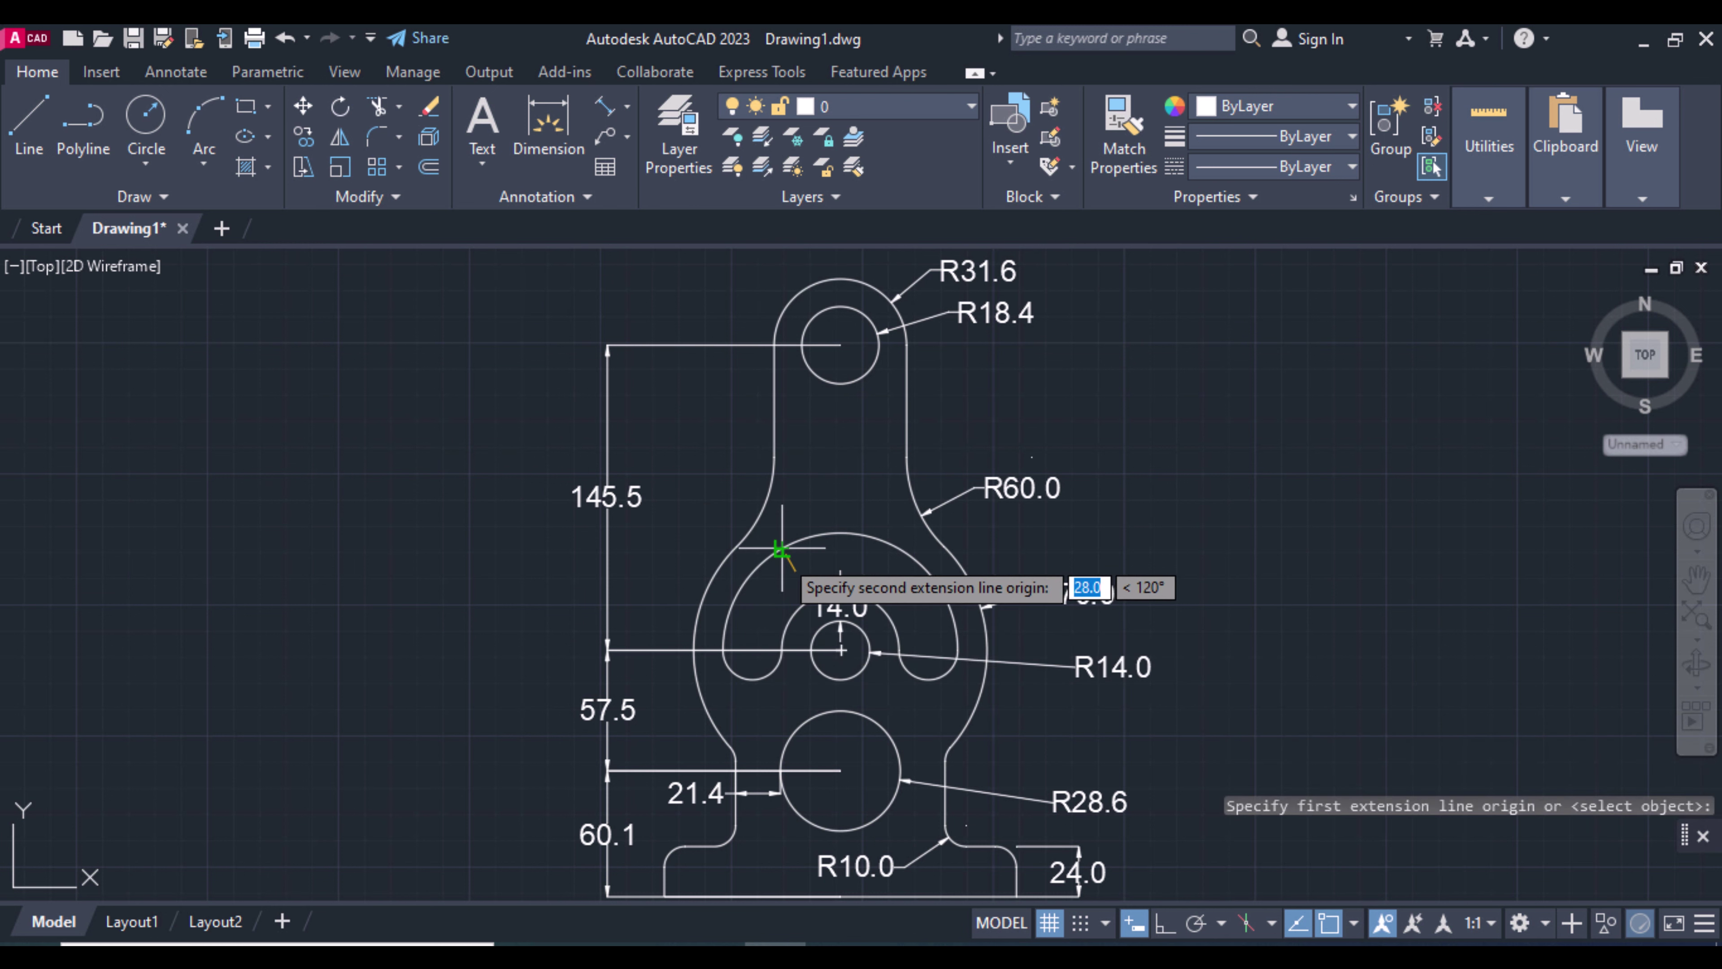
{"action": "key", "text": "Return"}
{"action": "left_click", "coordinate": [772, 551]}
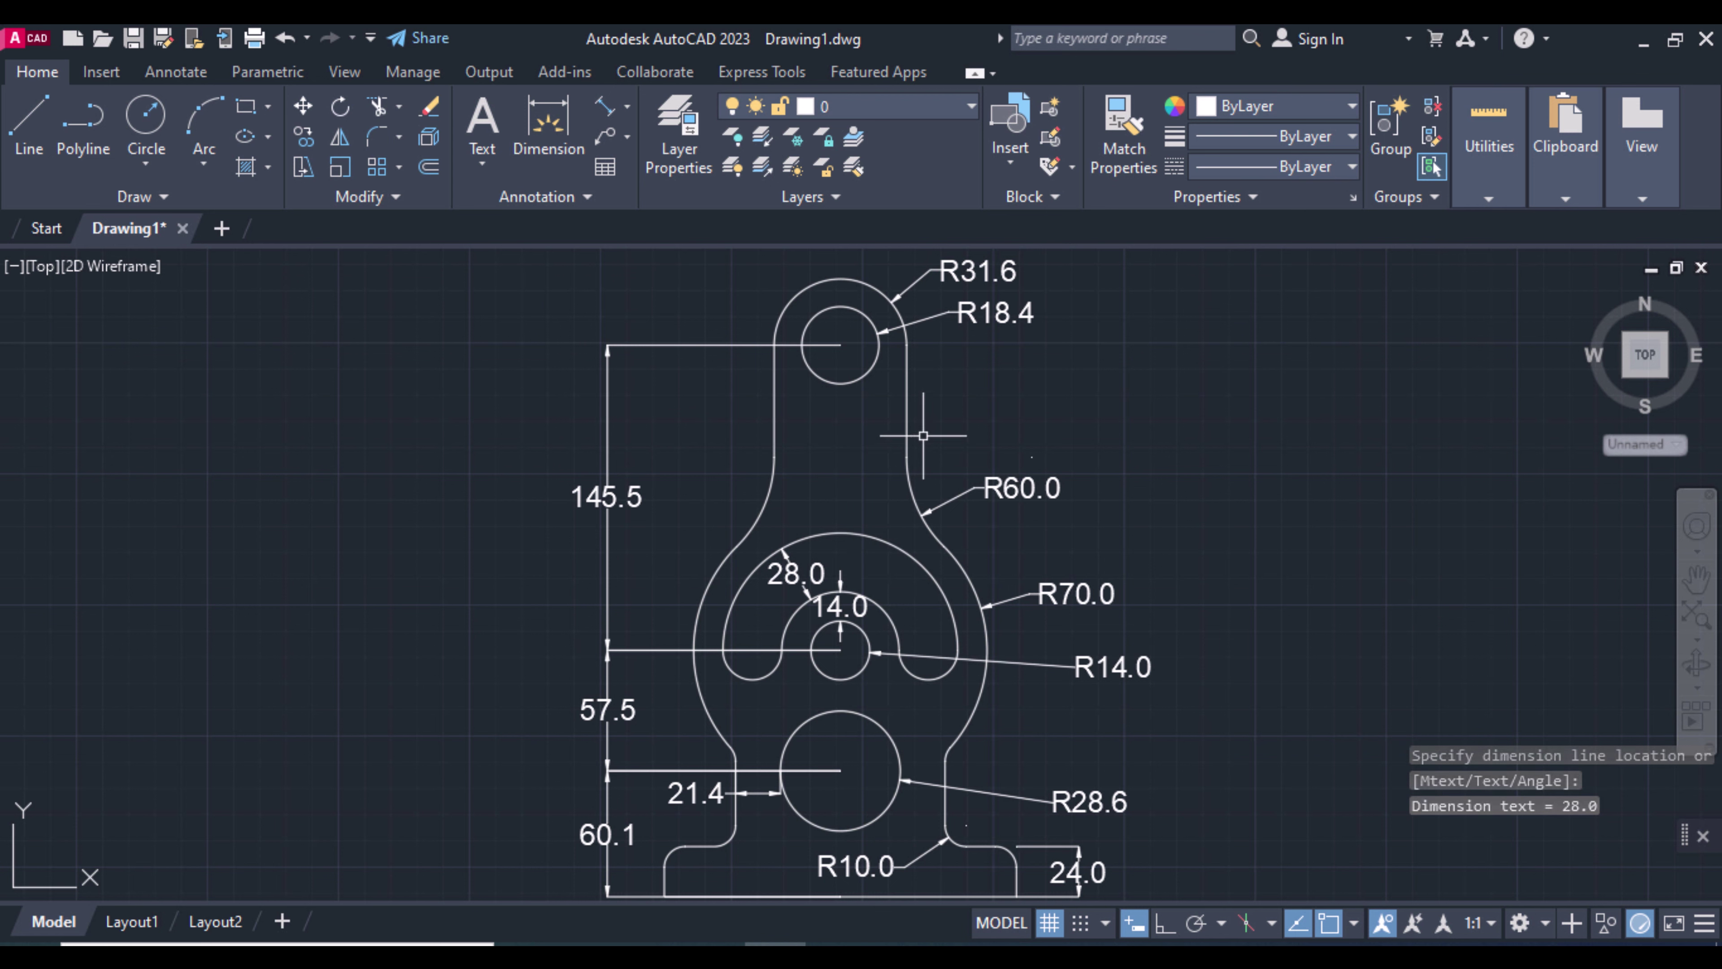
{"action": "left_click", "coordinate": [1048, 572]}
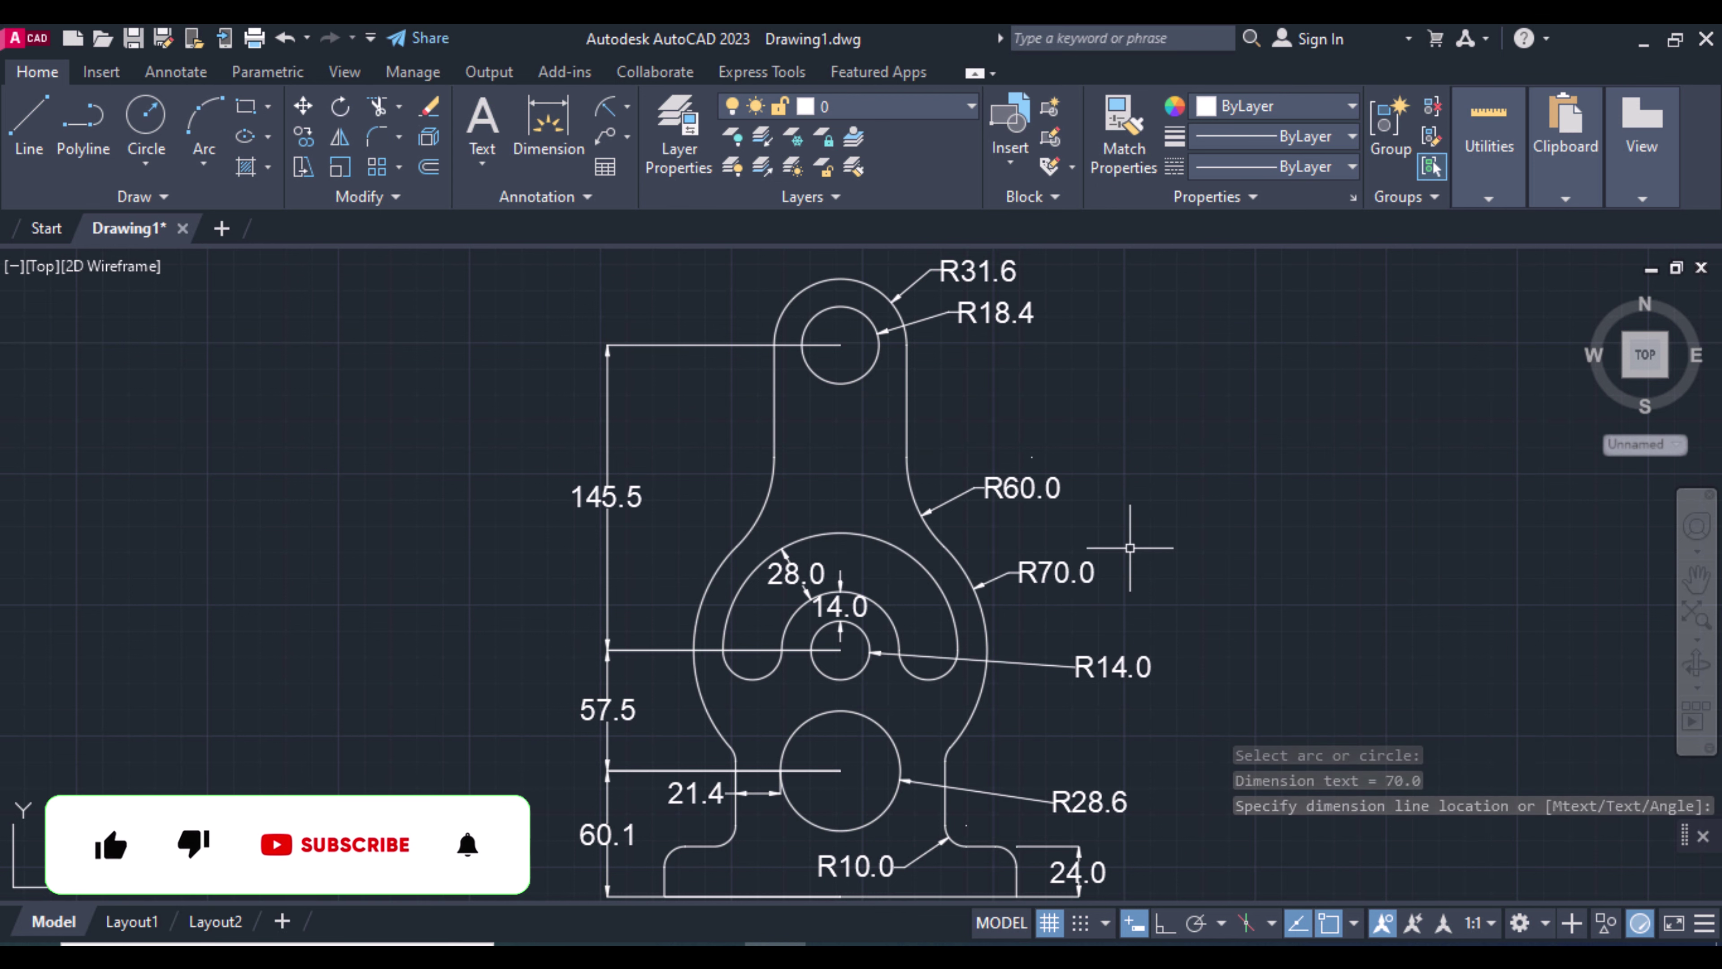
- Dimension the 168.0 overall base width below the bracket
{"action": "left_click", "coordinate": [1697, 578]}
{"action": "left_click_drag", "start_coordinate": [1407, 654], "coordinate": [1391, 588]}
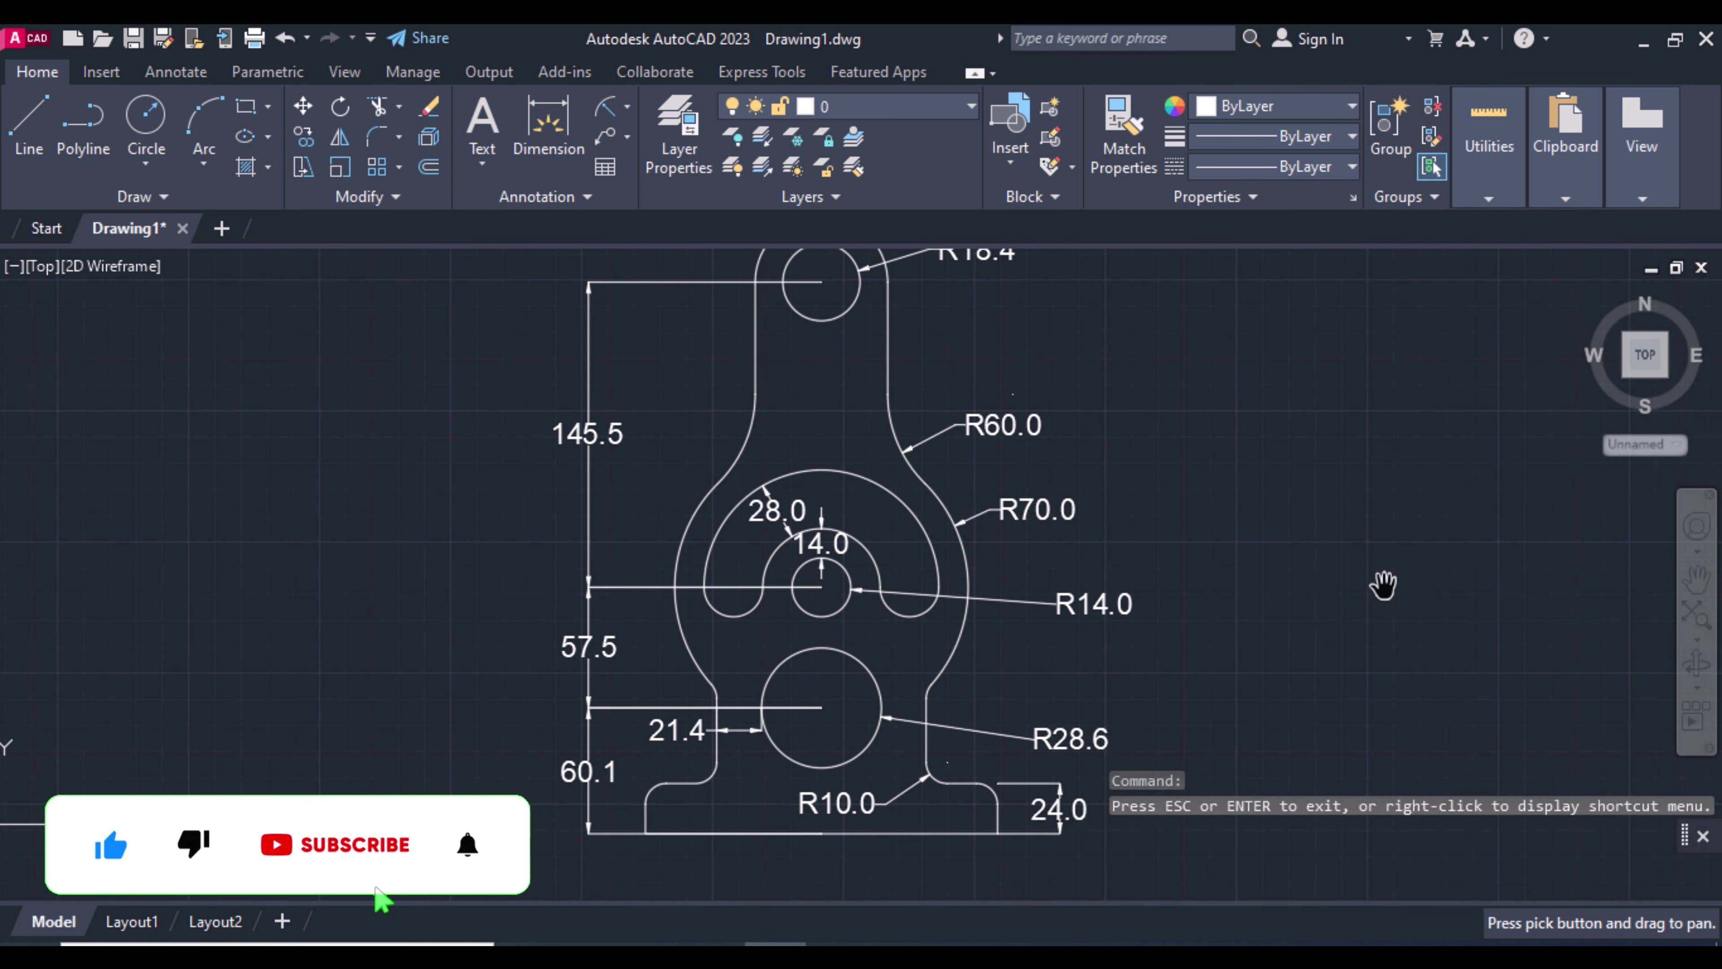
{"action": "key", "text": "Escape"}
{"action": "left_click", "coordinate": [548, 129]}
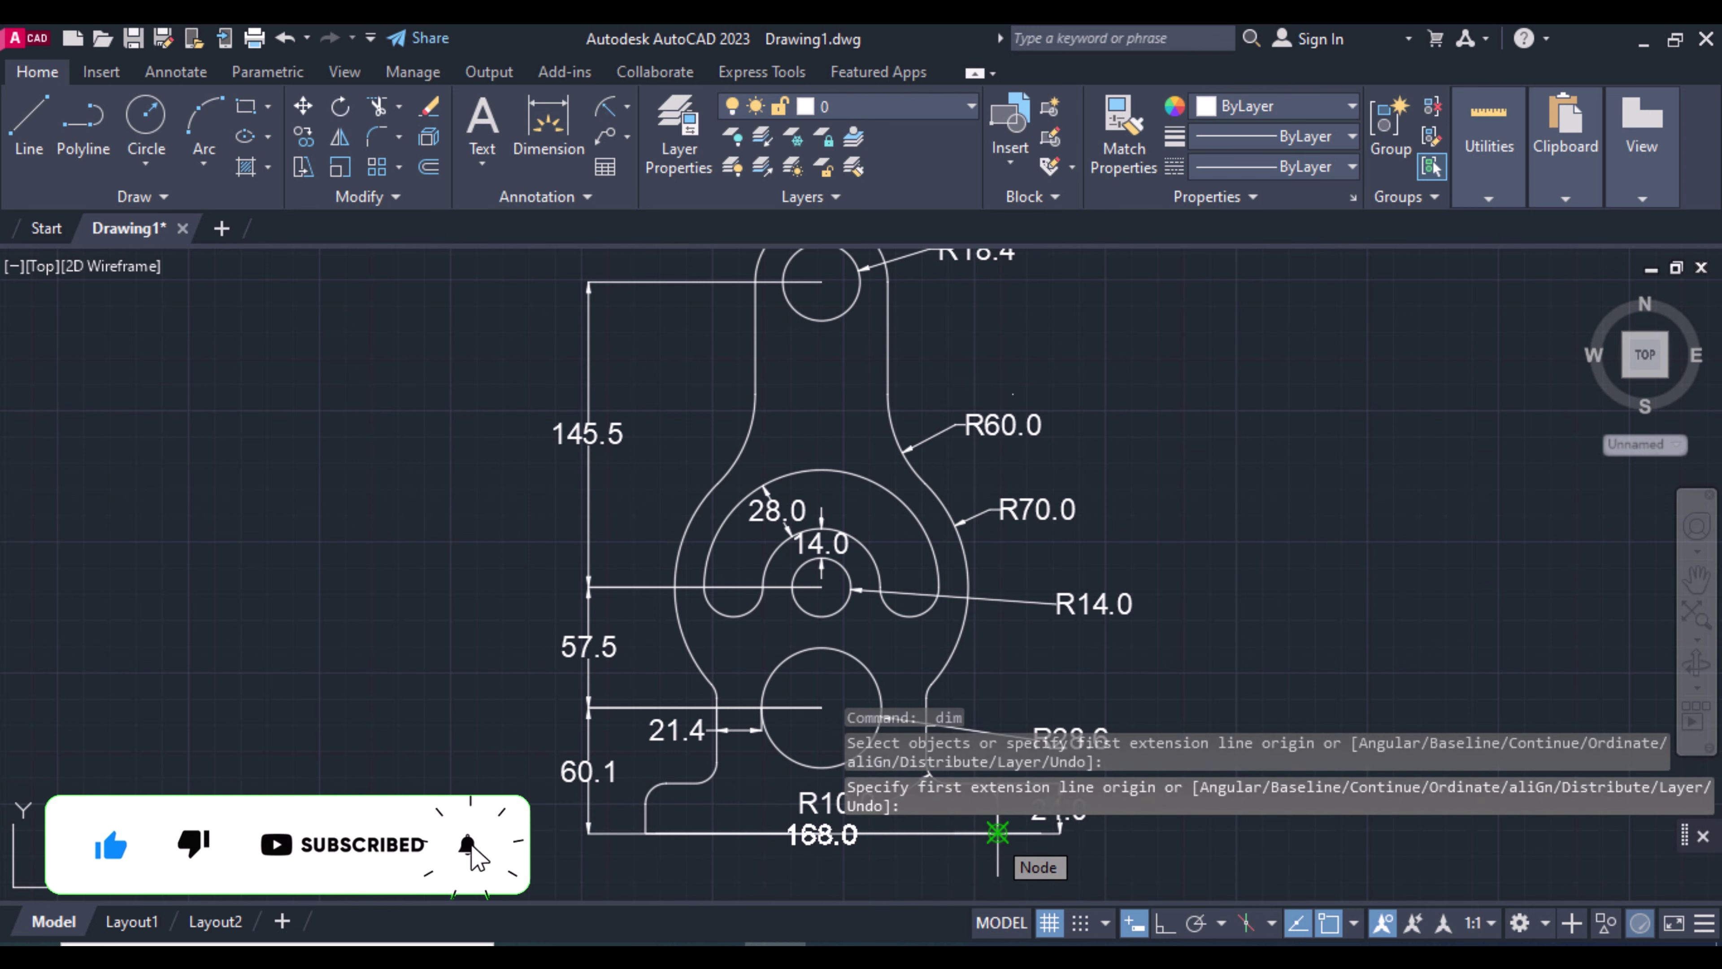
{"action": "left_click", "coordinate": [997, 833]}
{"action": "left_click", "coordinate": [646, 833]}
{"action": "left_click", "coordinate": [820, 867]}
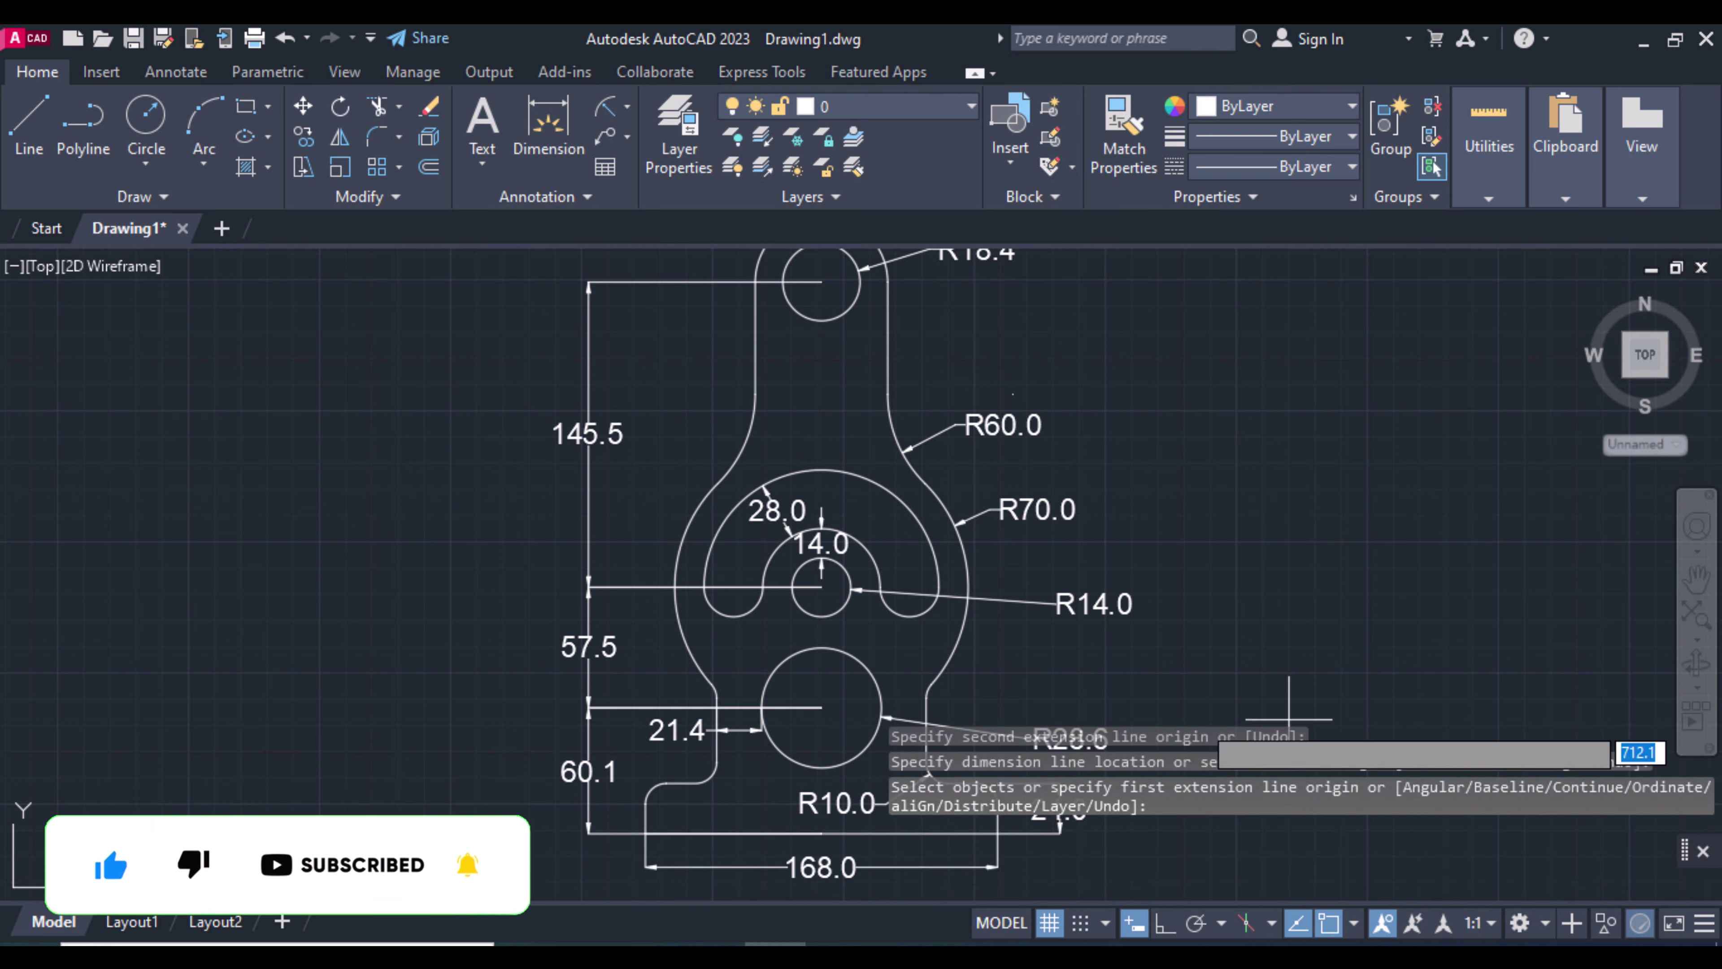